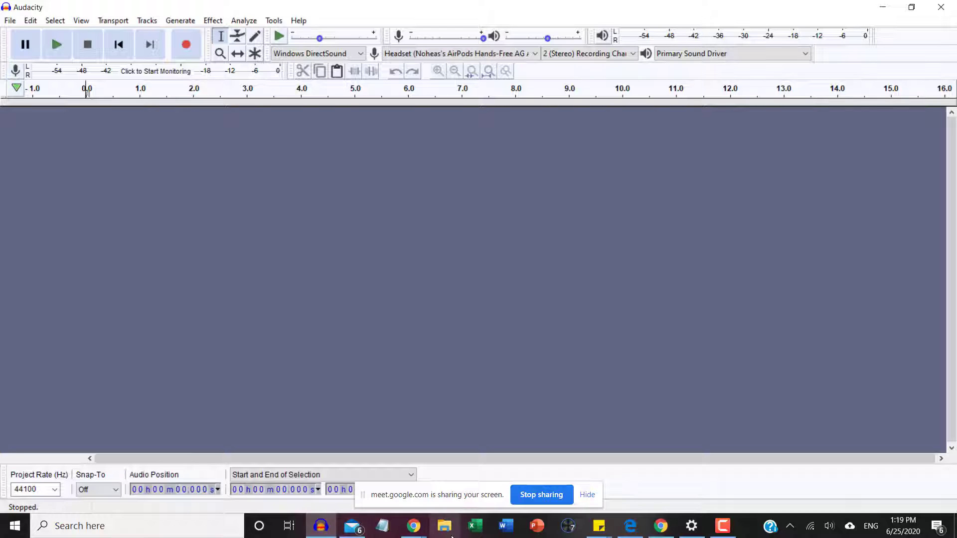
- Import the recent audio file kaiulani_original_clip from File Explorer into the empty project as a stereo track
left_click(450, 536)
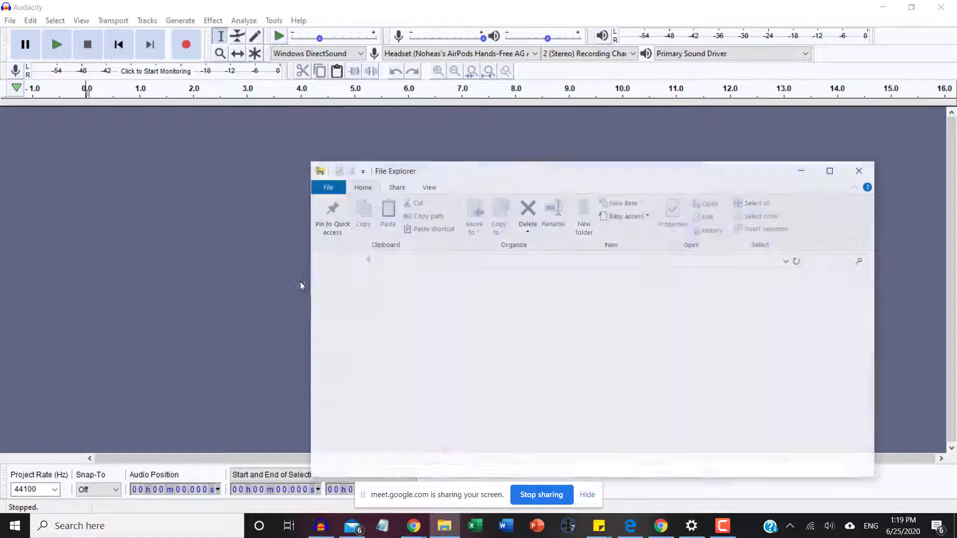
scroll(499, 394, "down", 3)
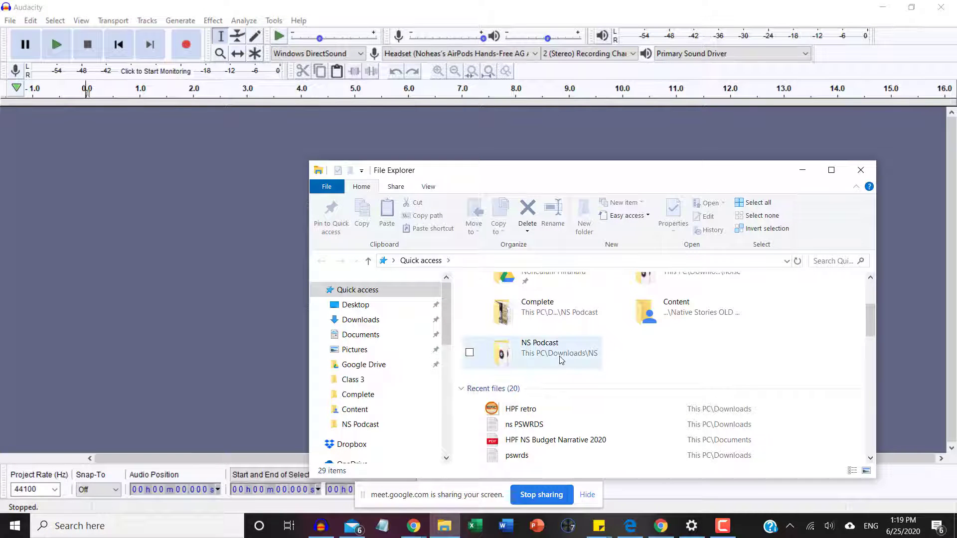
scroll(602, 387, "down", 5)
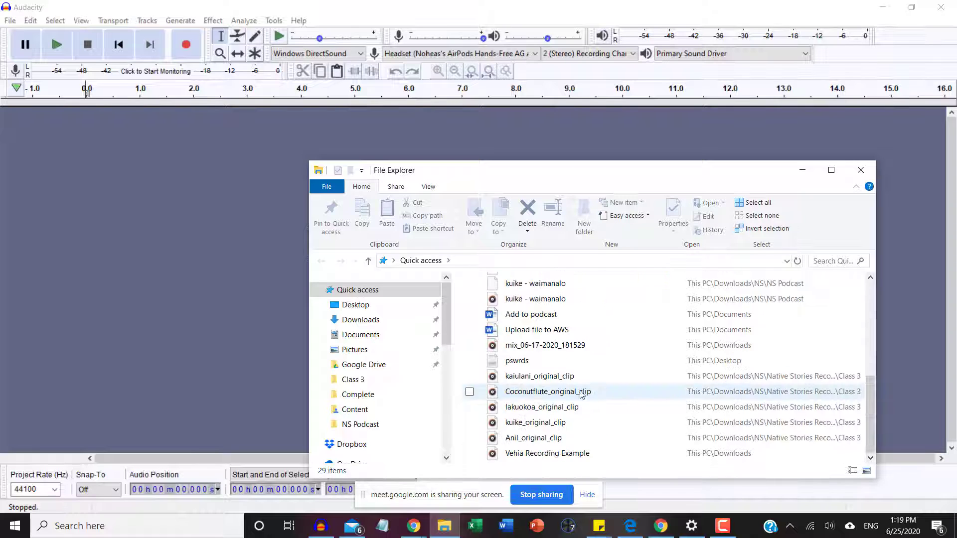
left_click_drag(546, 384, 212, 354)
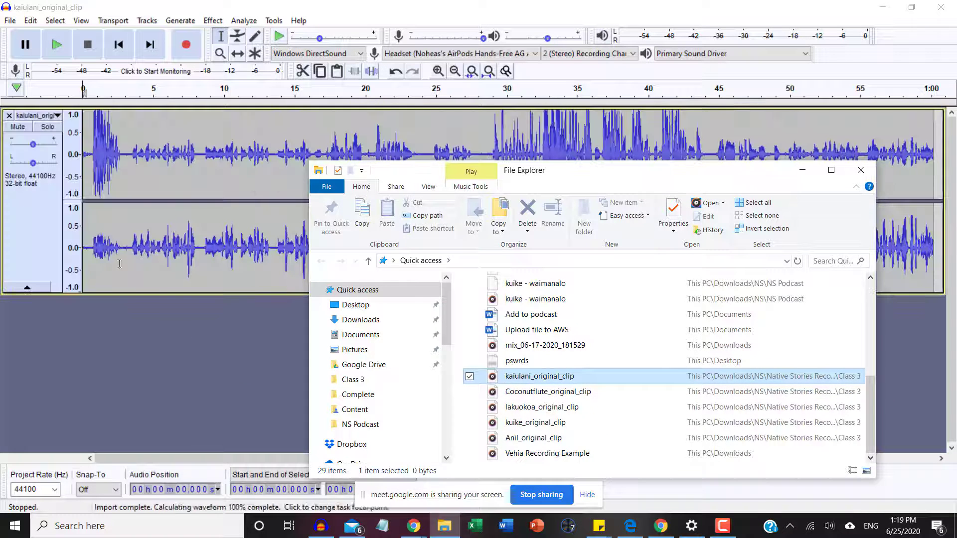
left_click(179, 362)
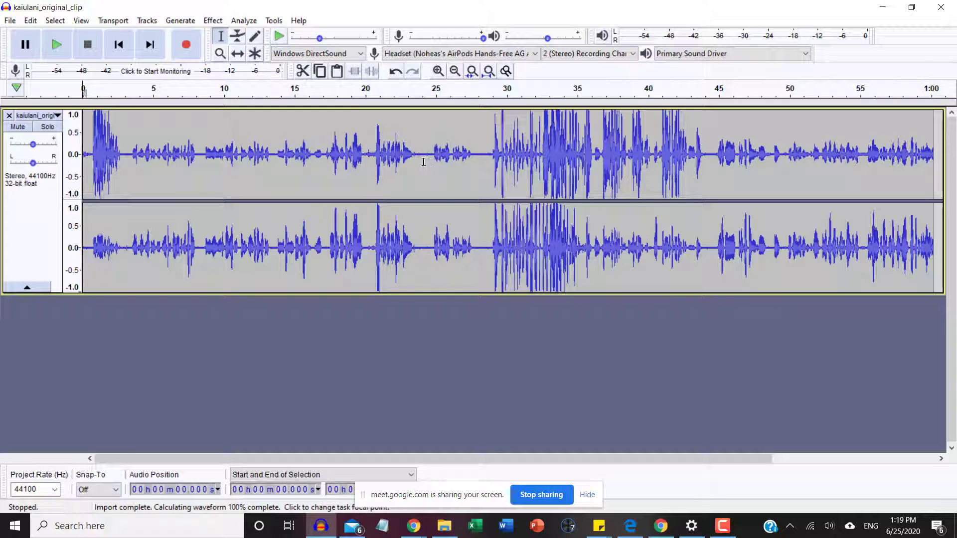
- Examine the quiet passage between about 24 and 28 seconds up close, and mark the silent gap from about 27.6 to 28.9 seconds
left_click_drag(420, 162, 477, 162)
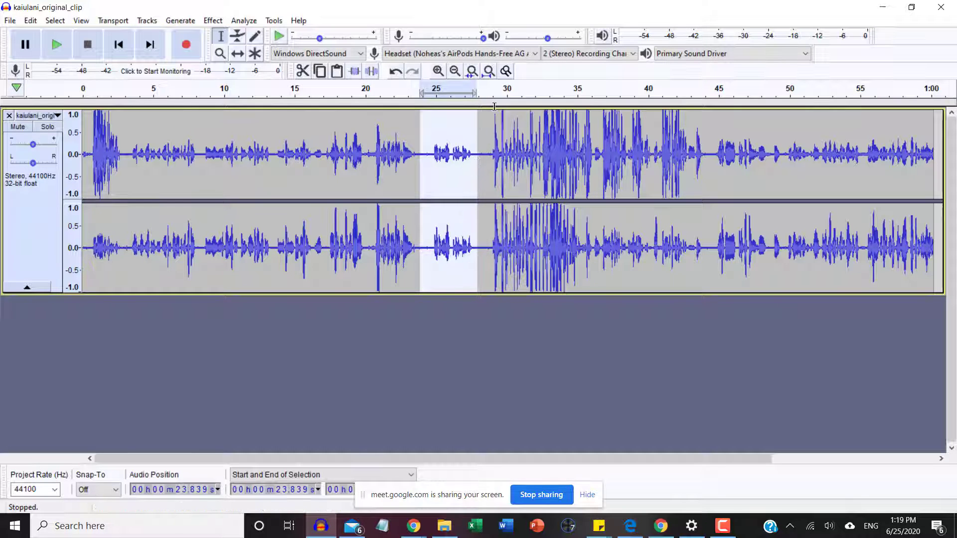
key("ctrl+1")
key("ctrl+1")
key("ctrl+1")
key("ctrl+1")
key("ctrl+1")
key("ctrl+1")
key("ctrl+1")
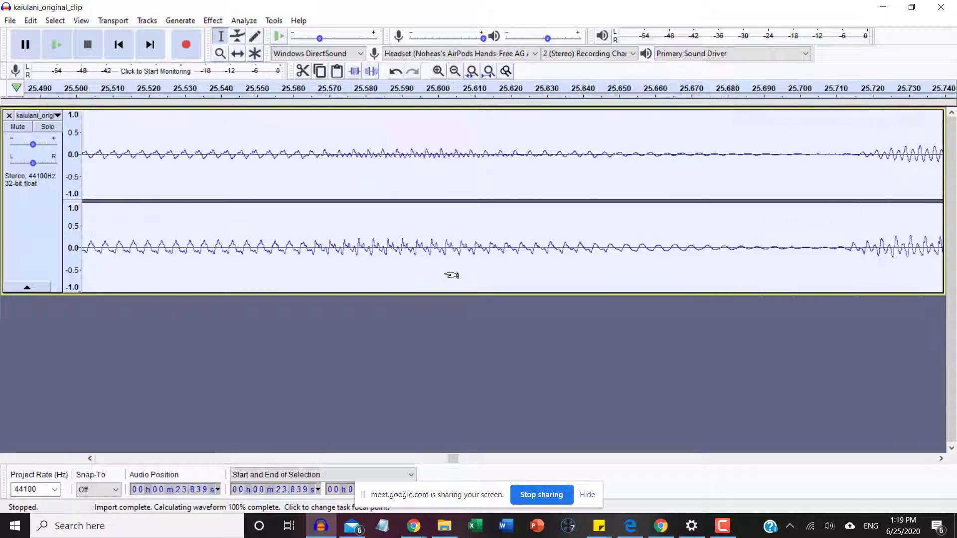
key("ctrl+3")
key("ctrl+3")
key("ctrl+3")
key("ctrl+3")
key("ctrl+3")
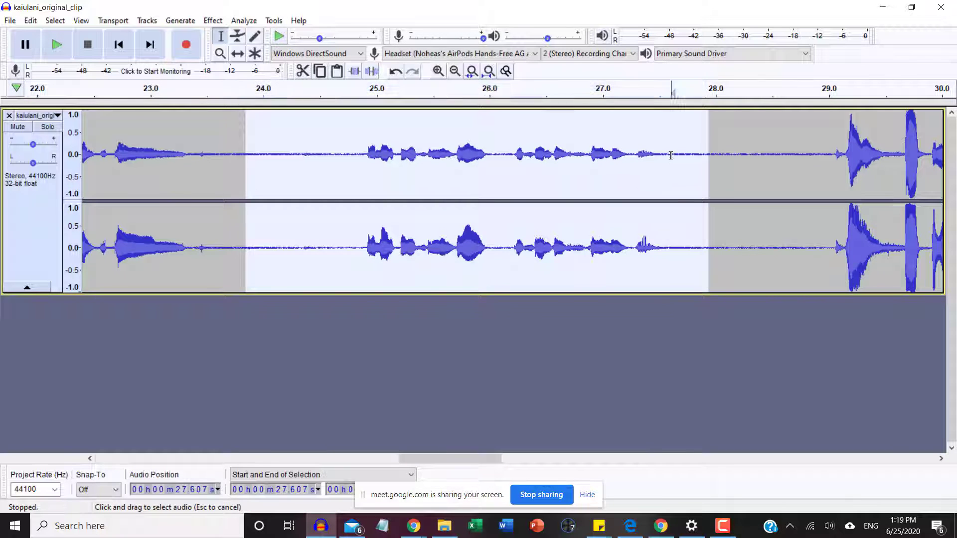
left_click_drag(672, 159, 816, 156)
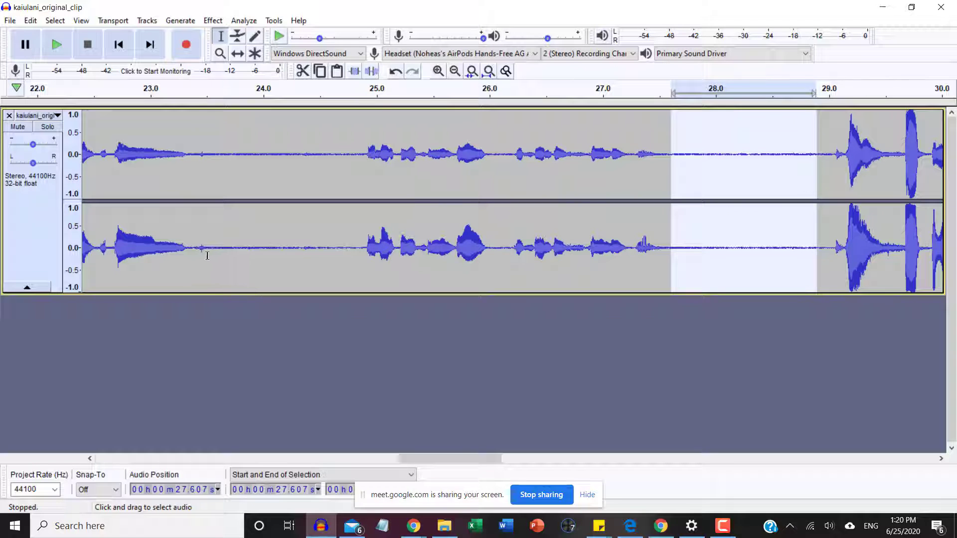
- Amplify the quiet passage from about 23.5 to 29 seconds by 5.558 dB
left_click_drag(207, 255, 828, 225)
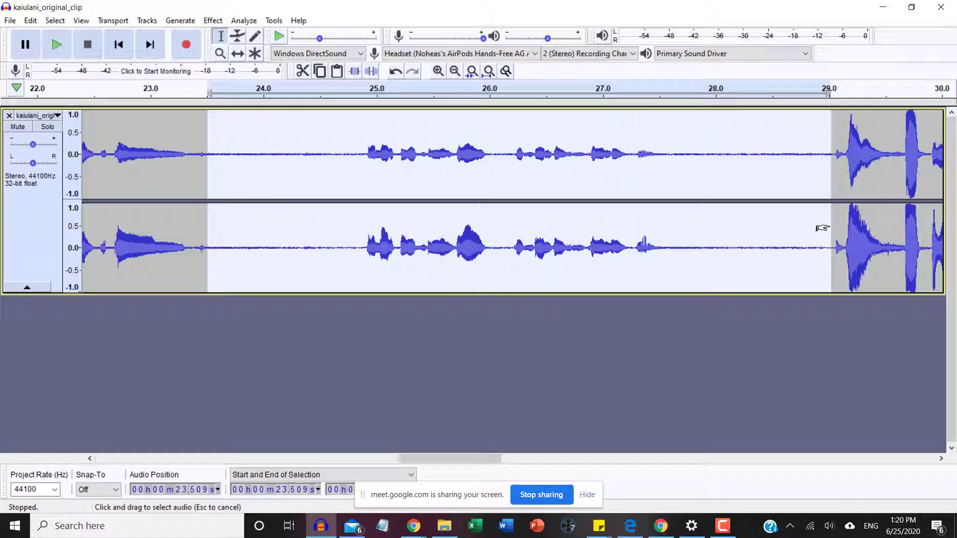
left_click(243, 20)
mouse_move(213, 20)
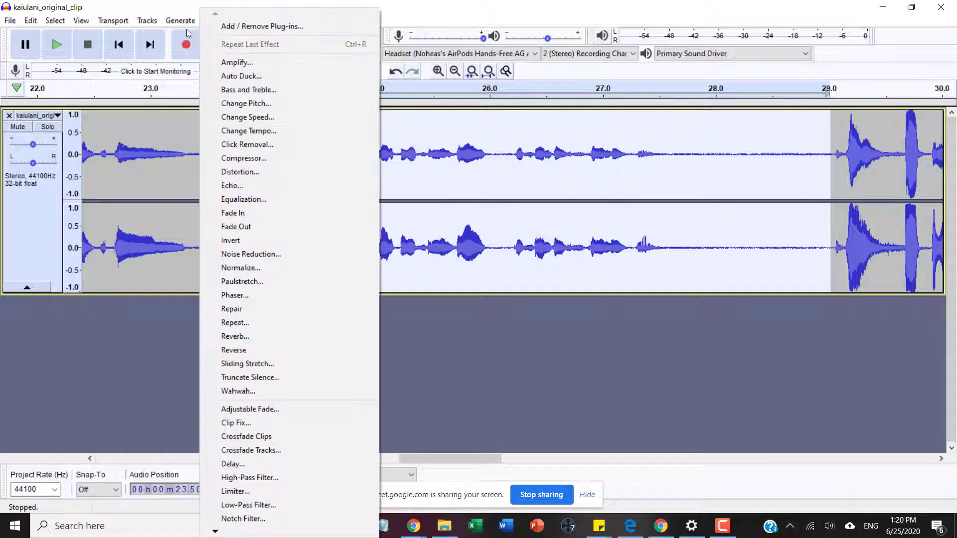
left_click(237, 62)
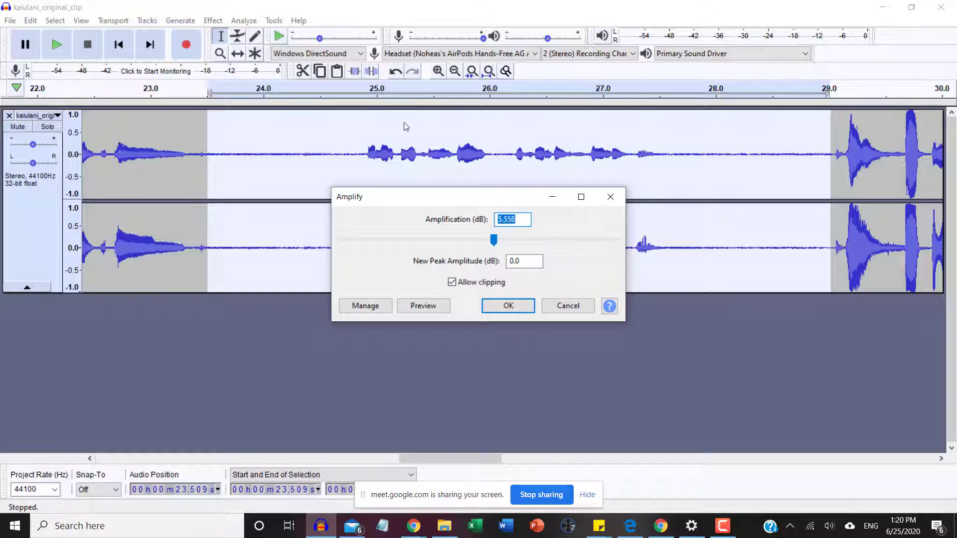
left_click(501, 306)
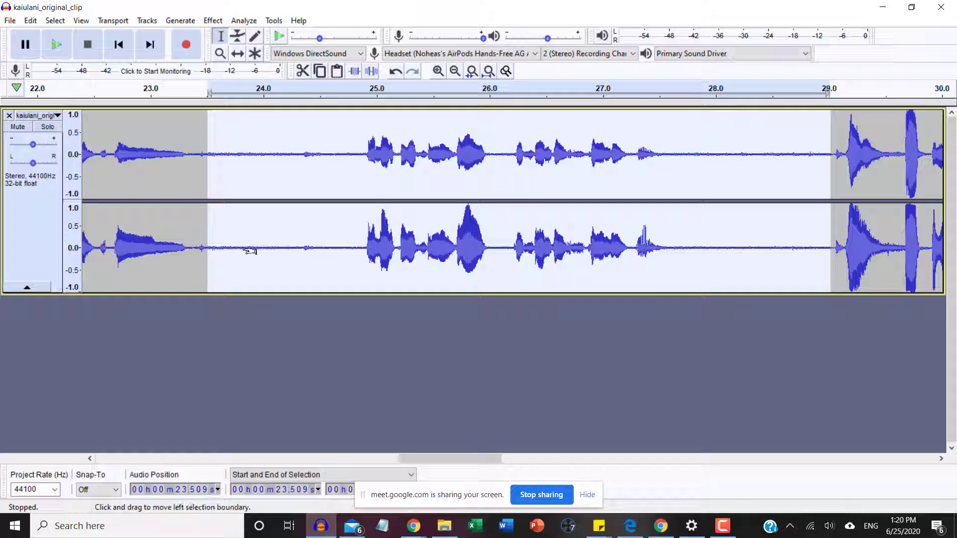
- Undo and redo the amplification for comparison, and repeat Amplify on the same passage
key("ctrl+z")
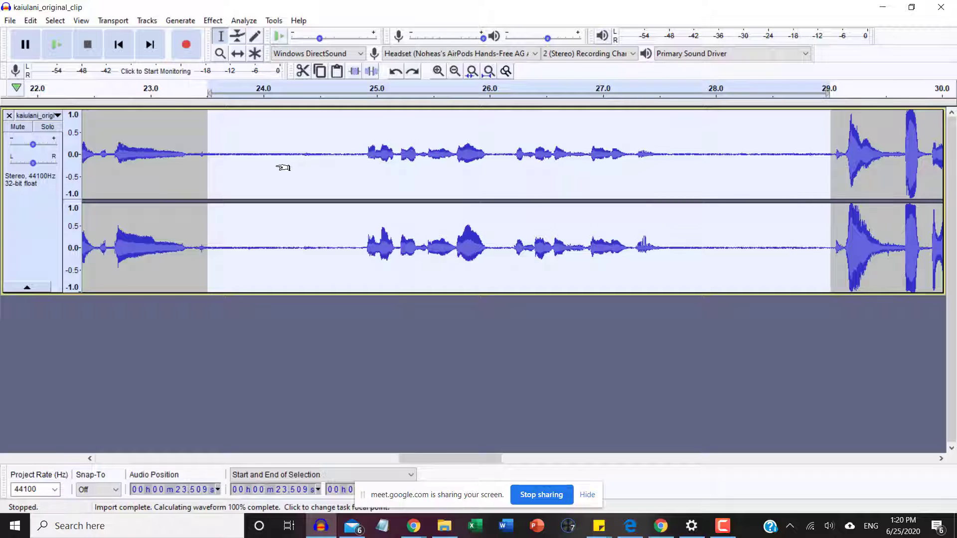
key("ctrl+y")
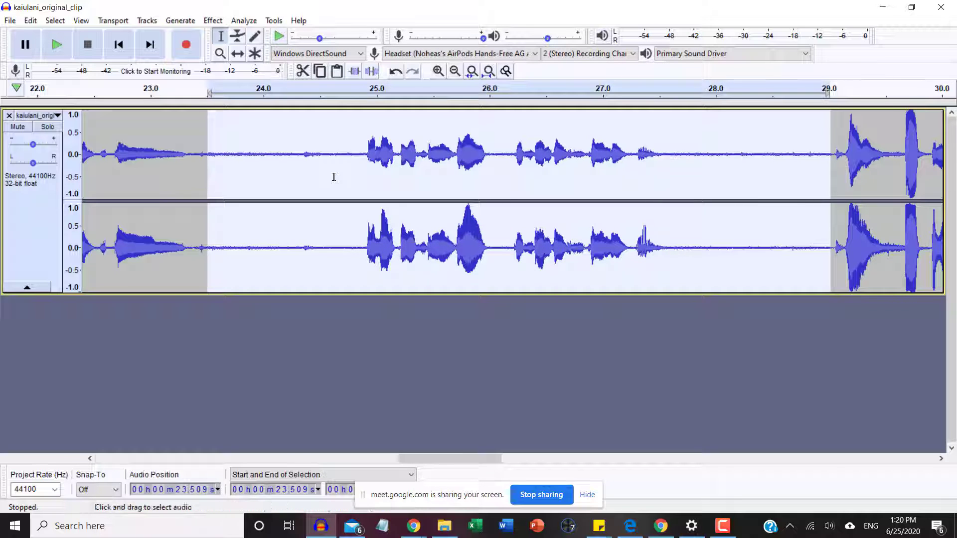
left_click(213, 20)
left_click(251, 45)
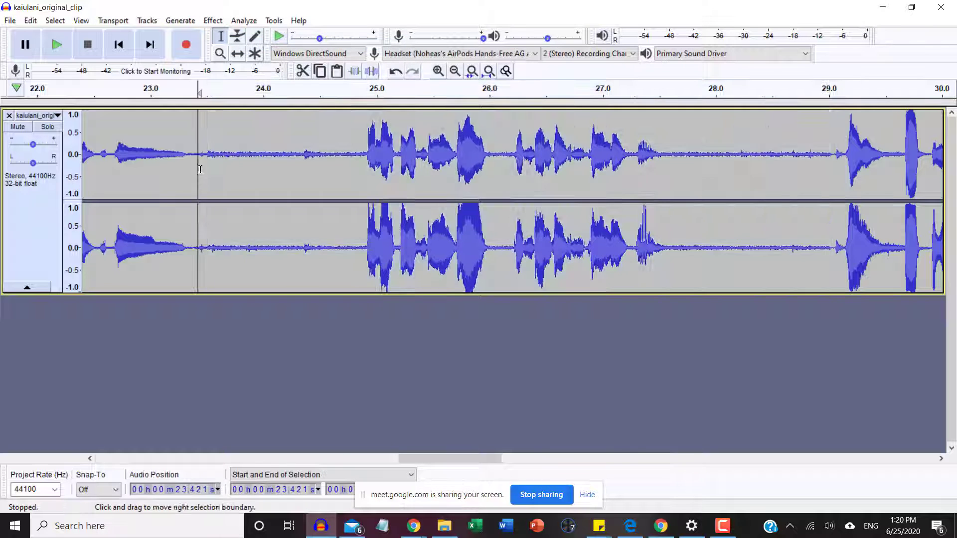
- Undo the amplifications of the quiet passage and make the track taller
left_click_drag(192, 162, 287, 174)
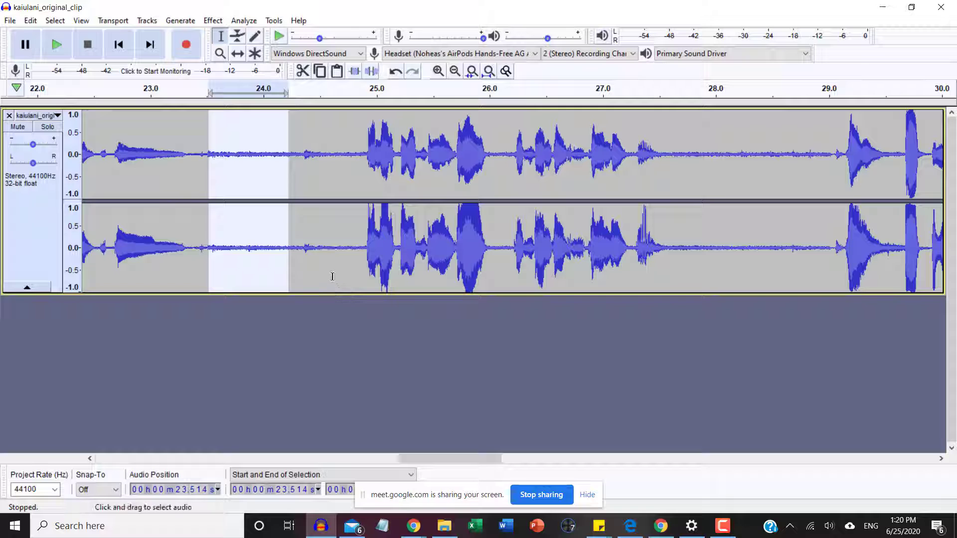
key("ctrl+z")
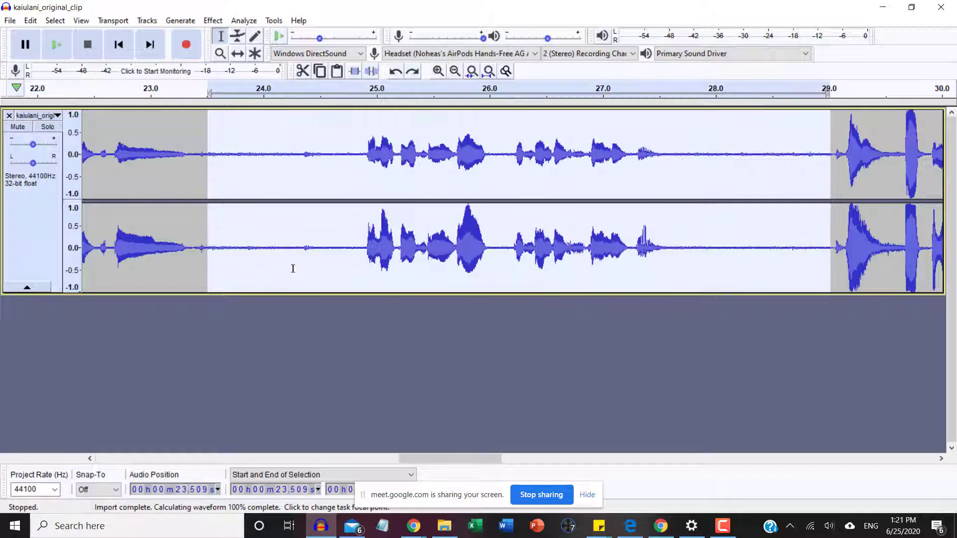
left_click_drag(210, 185, 342, 194)
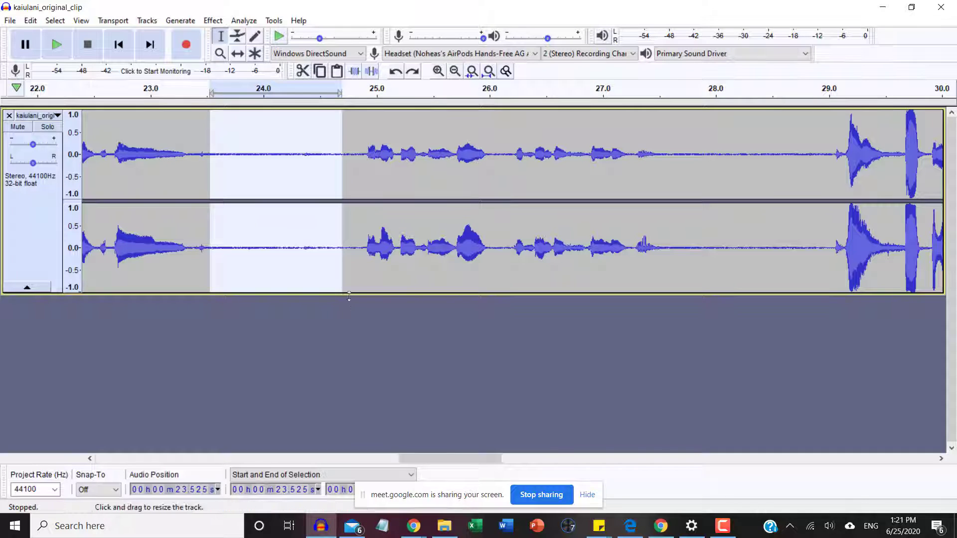
left_click_drag(350, 295, 366, 416)
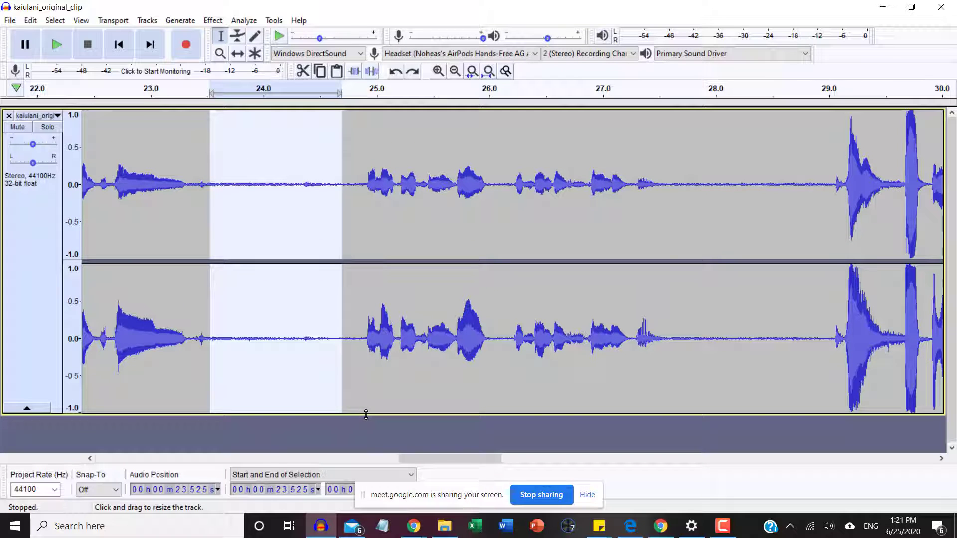
left_click(235, 254)
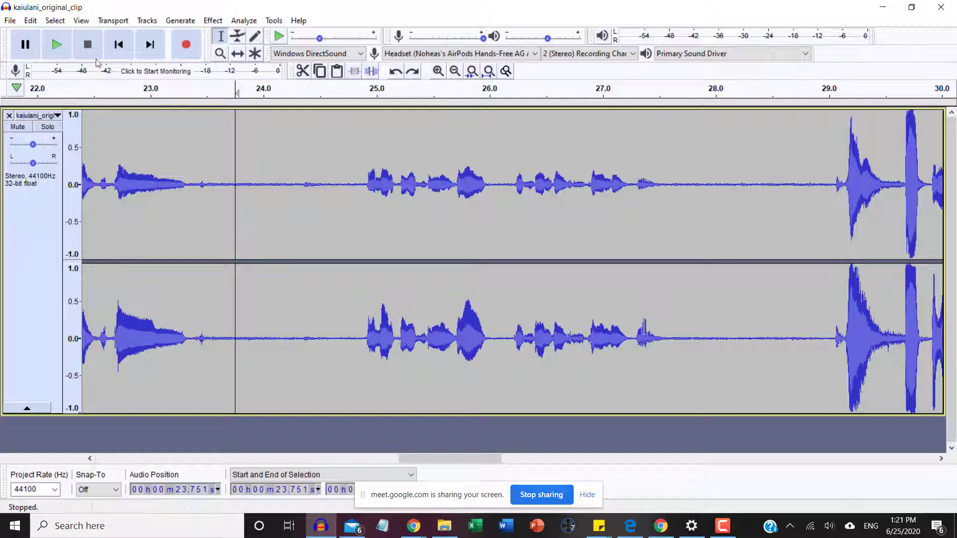
left_click(213, 21)
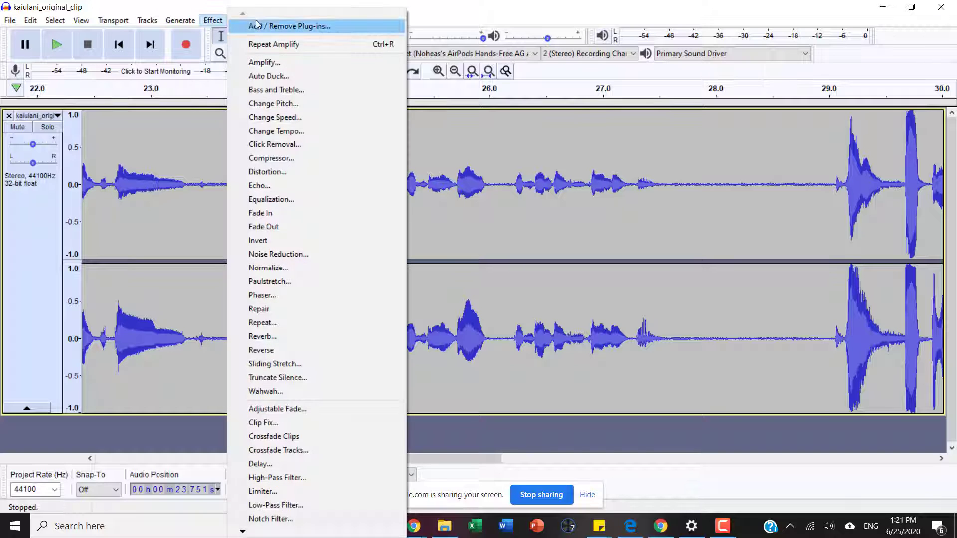
left_click(279, 255)
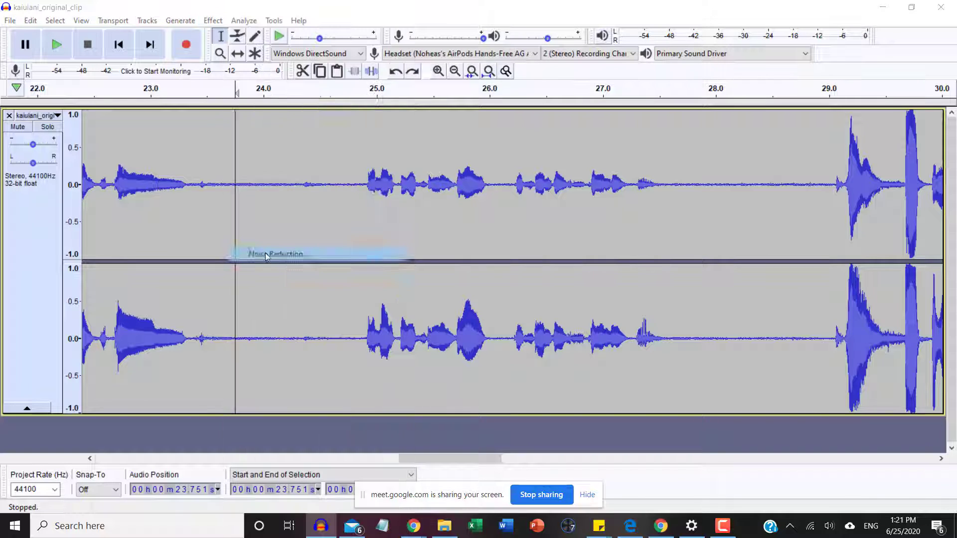
left_click(573, 283)
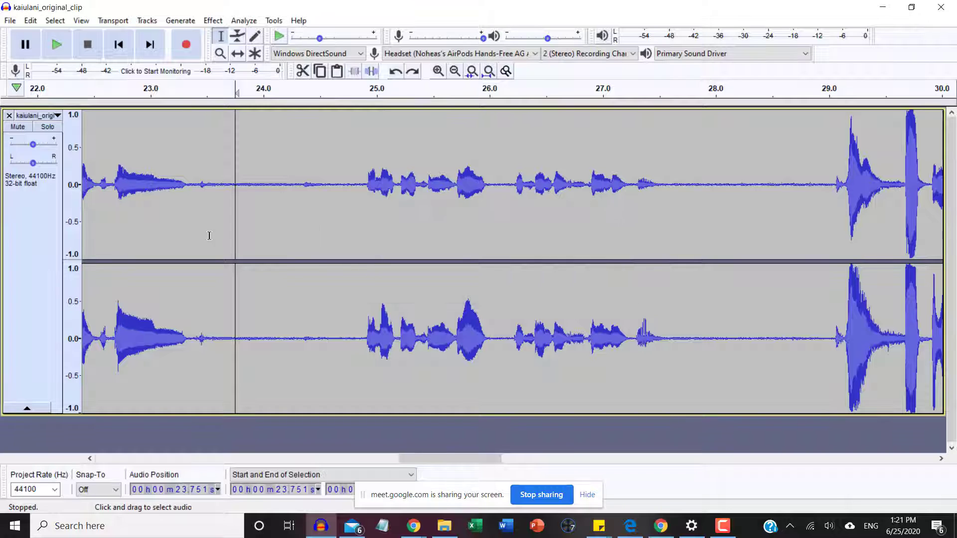
- Select the noise-only gap from about 23.6 to 24.1 seconds and view the Noise Reduction settings without applying them
left_click_drag(214, 239, 277, 258)
left_click(213, 21)
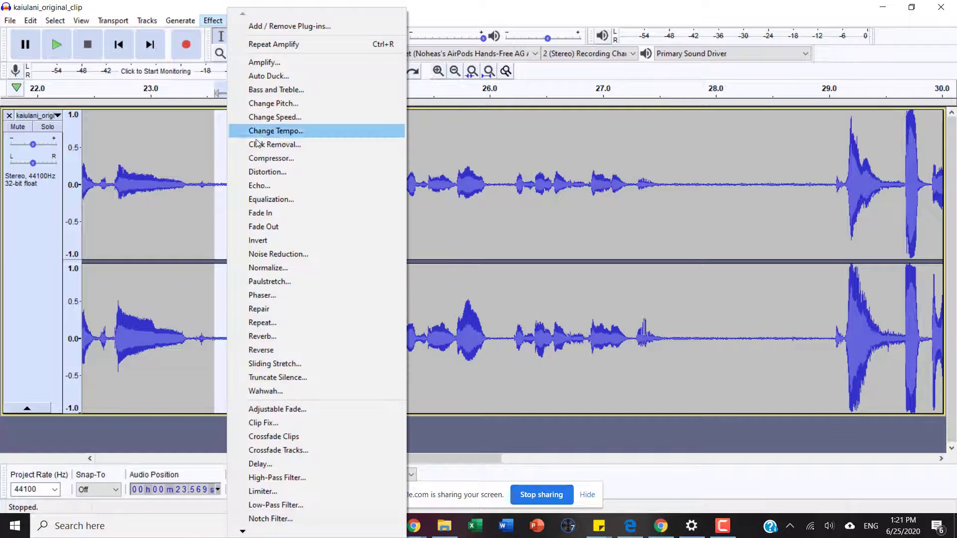
left_click(278, 255)
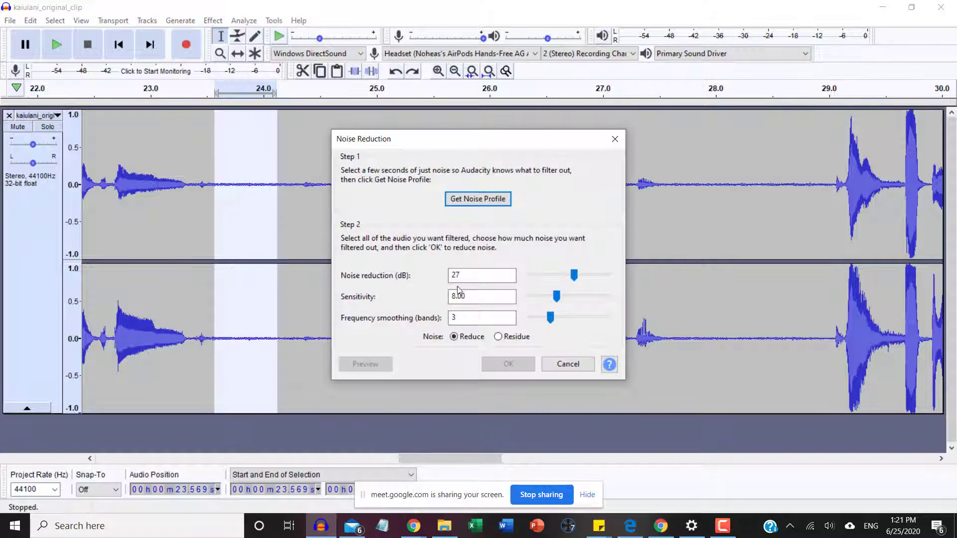
left_click(560, 365)
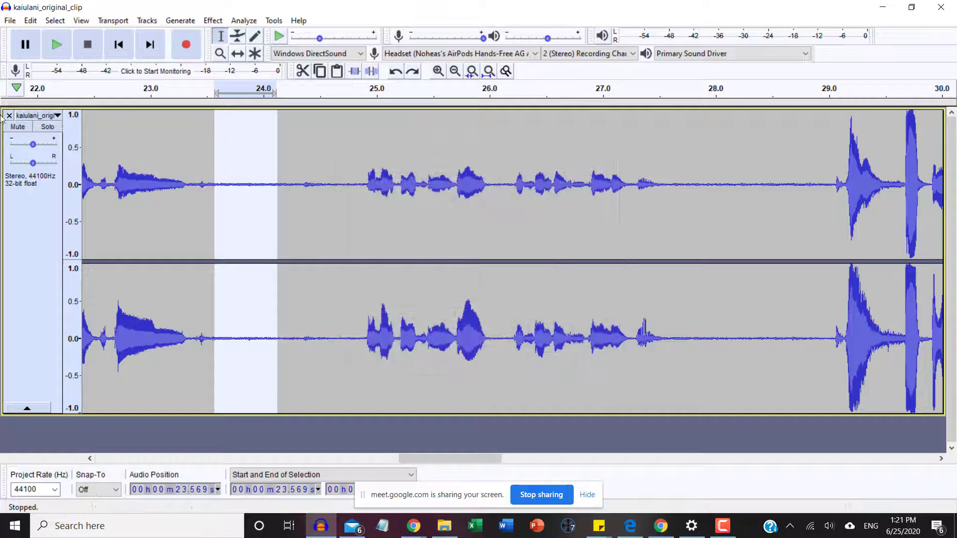
- Switch the track's display to Spectrogram and clear the time selection
left_click(36, 115)
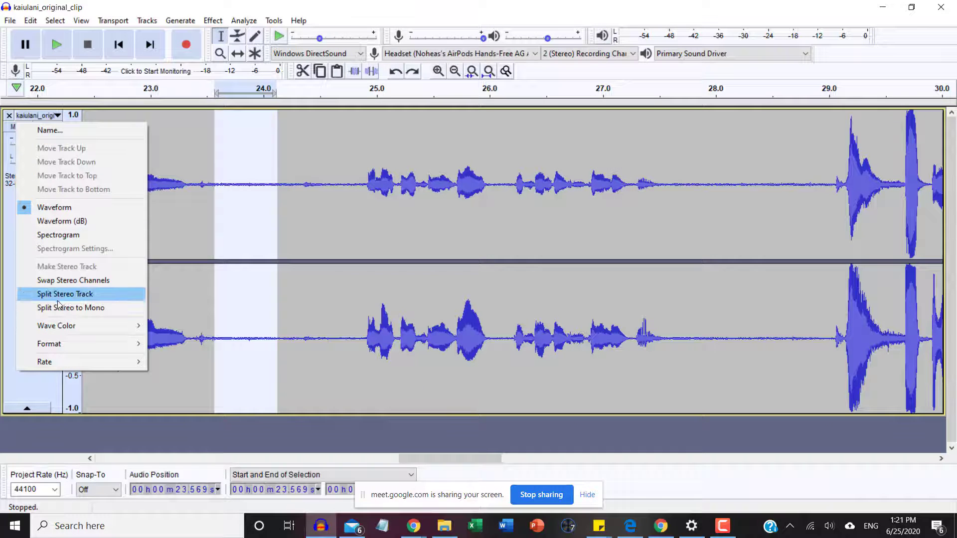
left_click(73, 243)
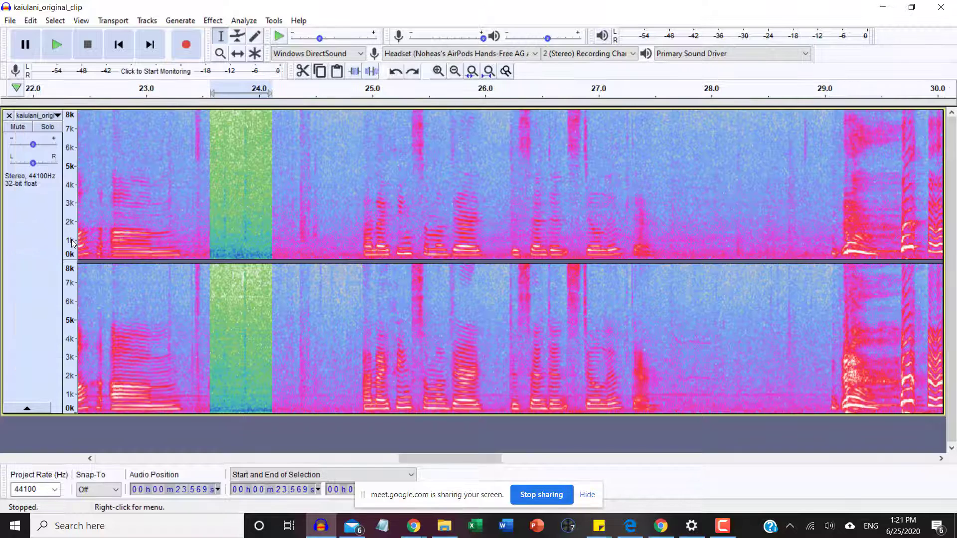
left_click(192, 243)
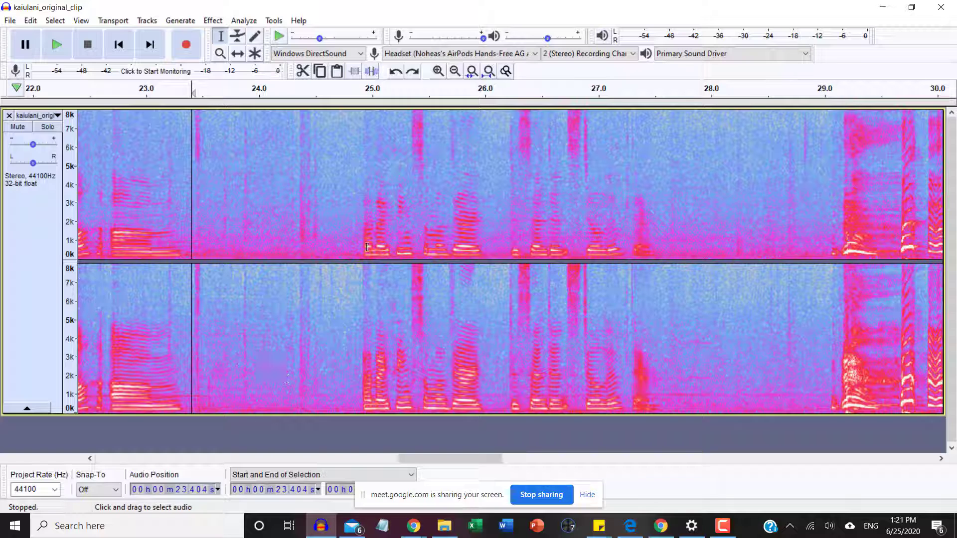
- Inspect the background noise in the spectrogram by marking frequency ranges between about 23.9 and 24.5 seconds, and clear the selection
left_click_drag(290, 238, 318, 243)
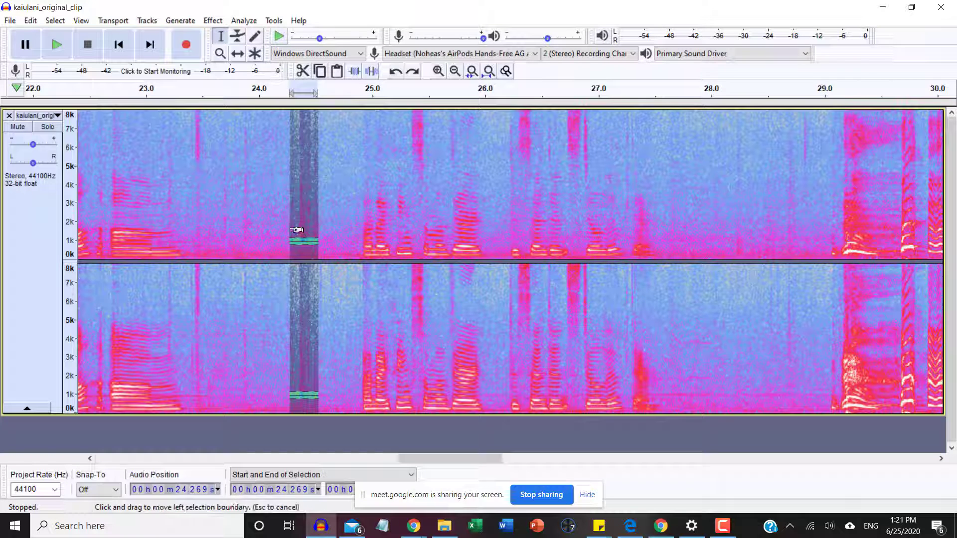
key("Escape")
left_click_drag(297, 230, 317, 144)
left_click(327, 190)
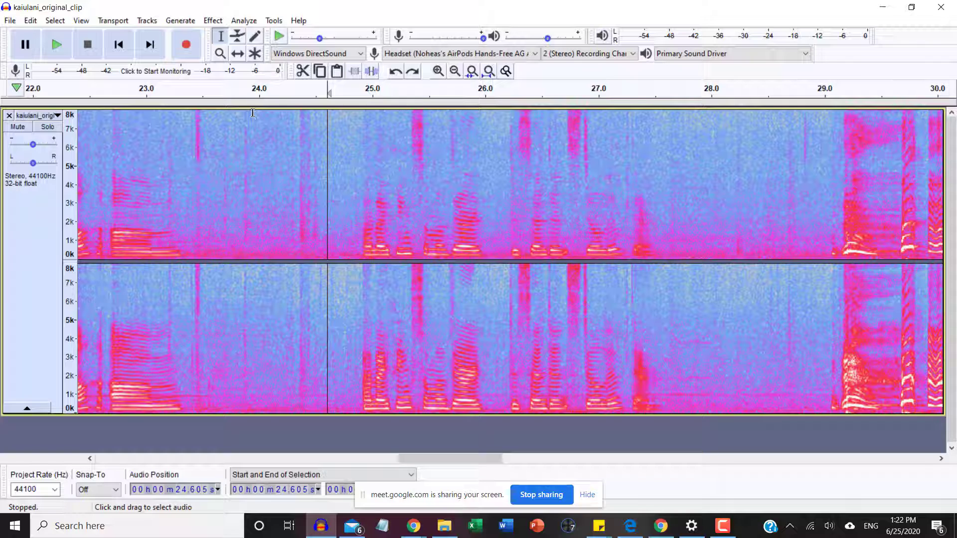
left_click_drag(252, 113, 296, 259)
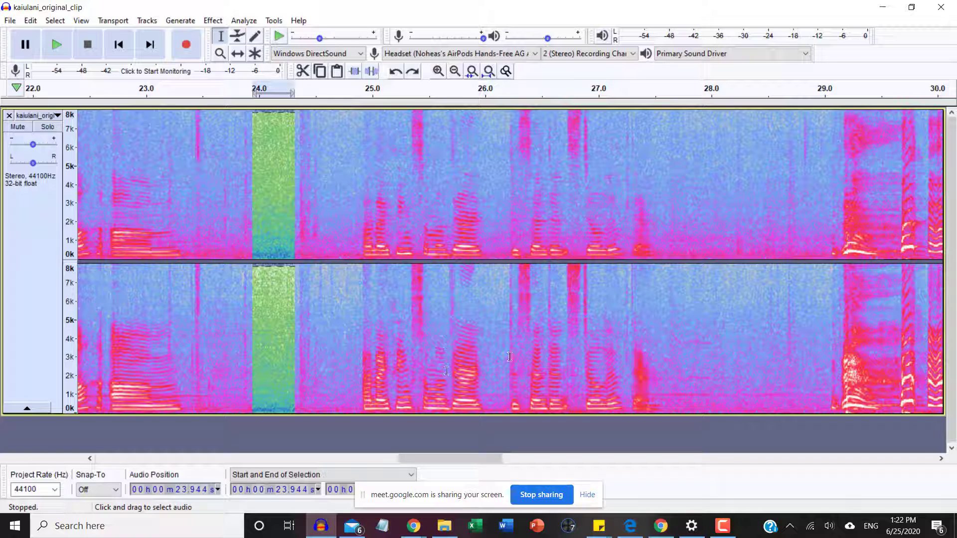
left_click(279, 344)
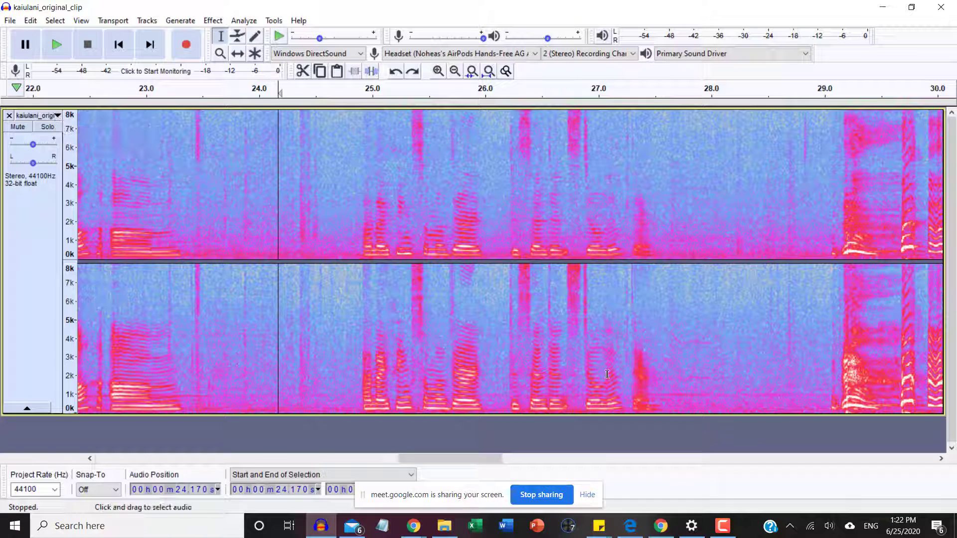
left_click(700, 527)
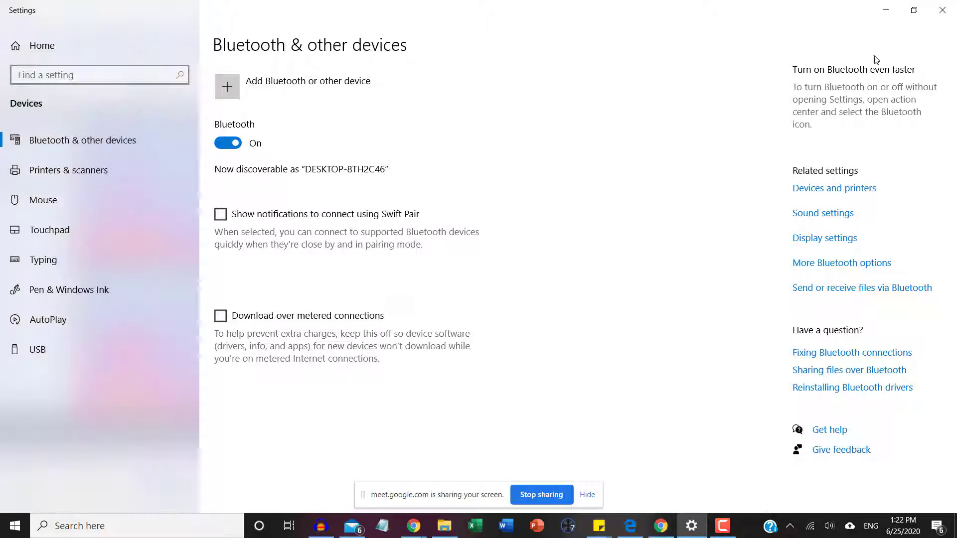
left_click(943, 10)
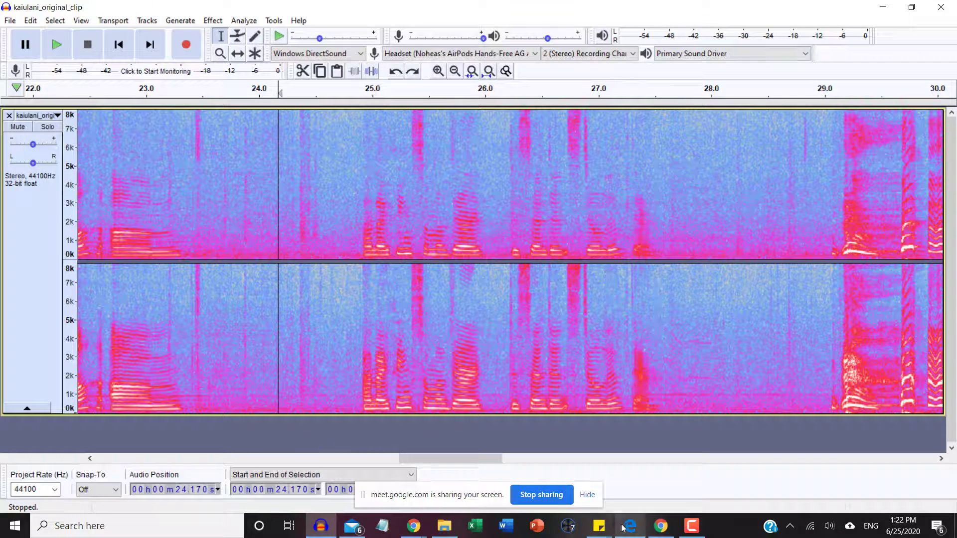
mouse_move(705, 532)
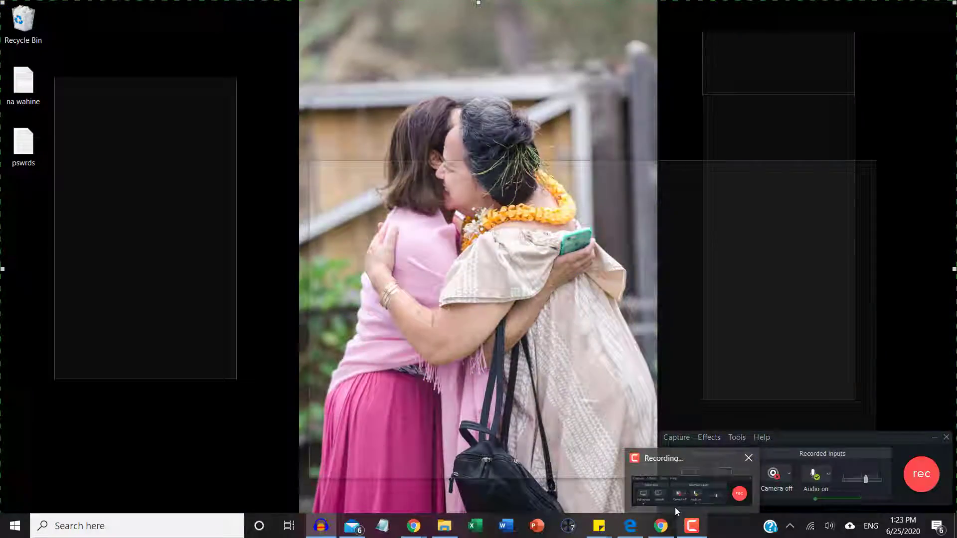
mouse_move(662, 529)
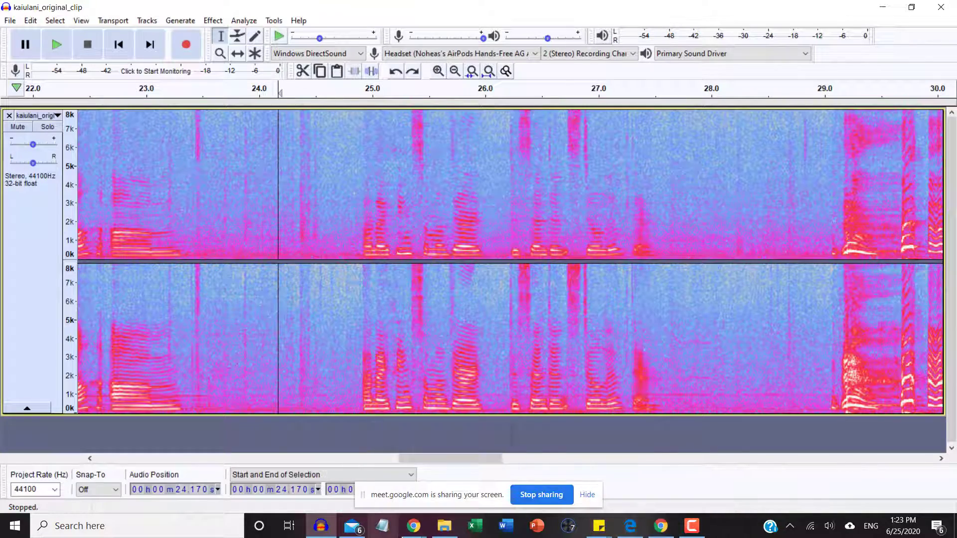
- Switch to the Google Meet call in Chrome, read its chat messages, and return to Audacity
mouse_move(411, 536)
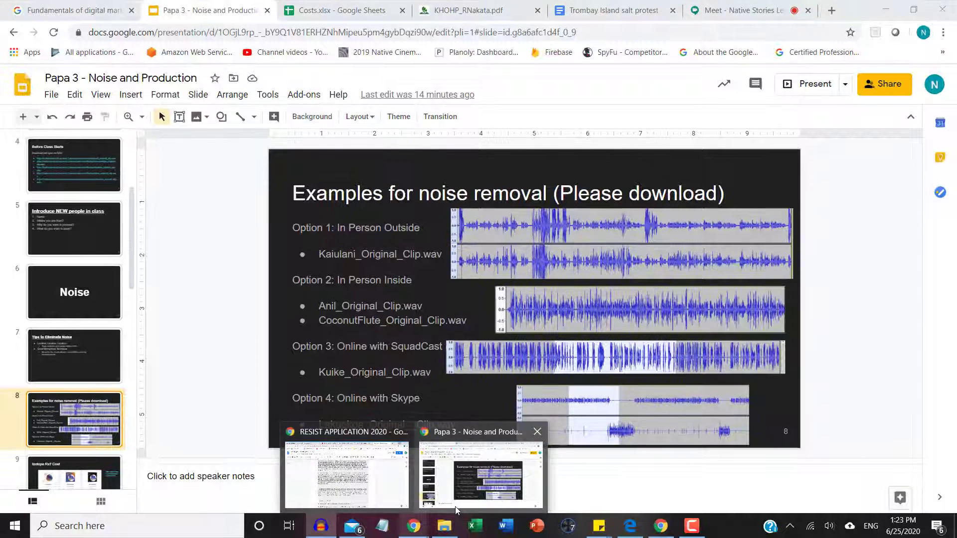
left_click(456, 506)
left_click(721, 8)
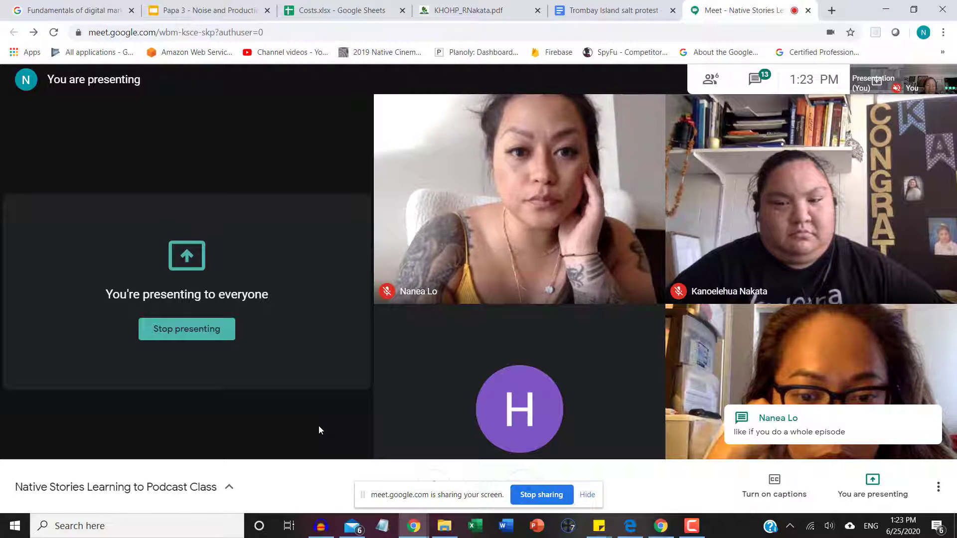
left_click(803, 431)
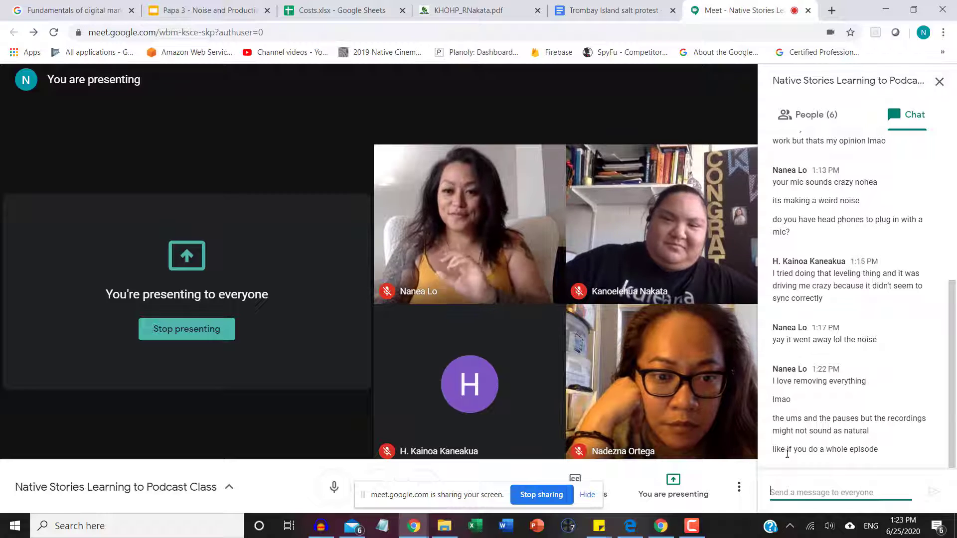
mouse_move(406, 377)
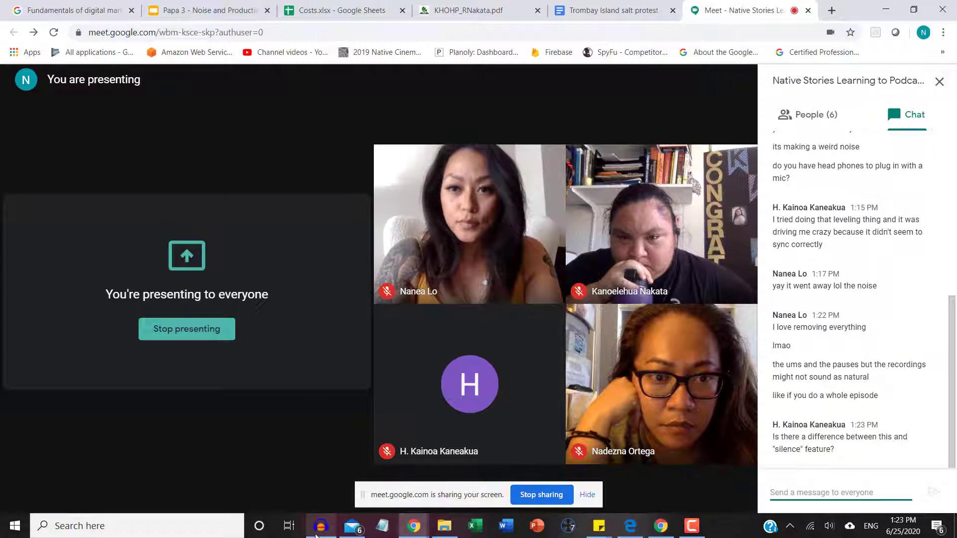
mouse_move(316, 534)
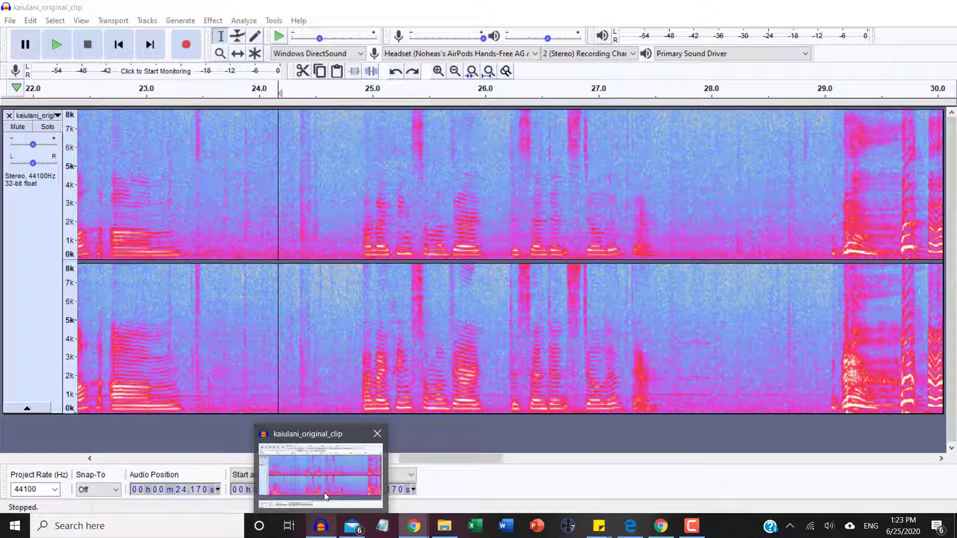
left_click(323, 491)
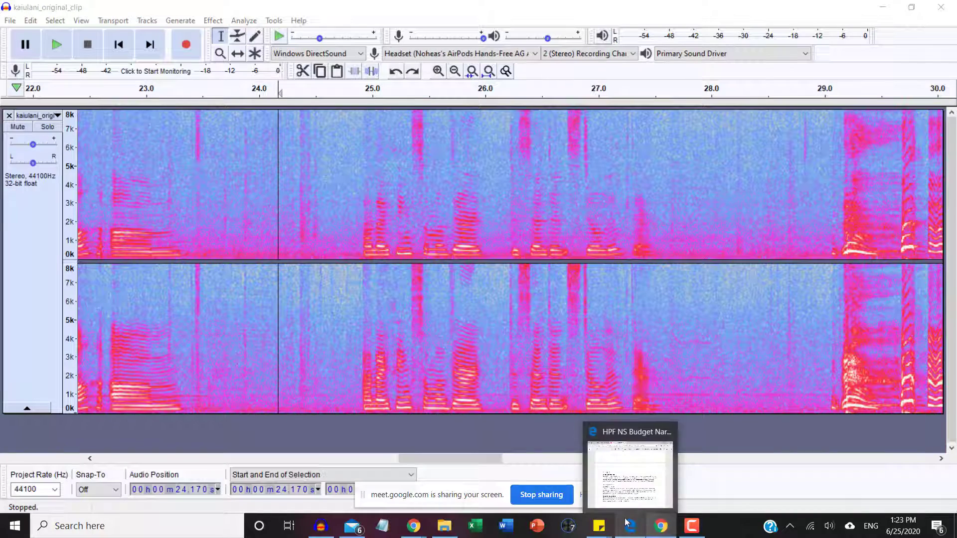
- Go back to the Google Meet call in Chrome, close its chat, and stop presenting the entire screen
mouse_move(660, 516)
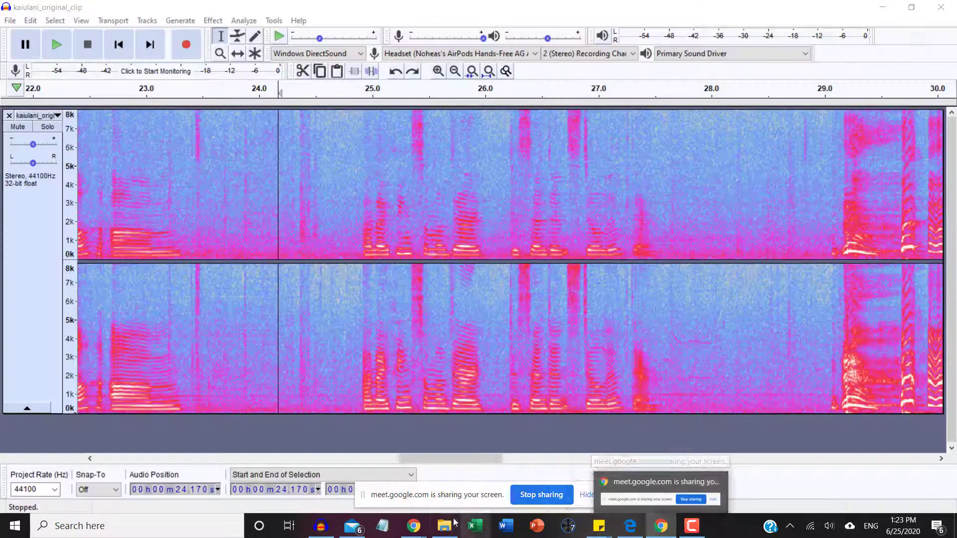
mouse_move(441, 530)
mouse_move(413, 526)
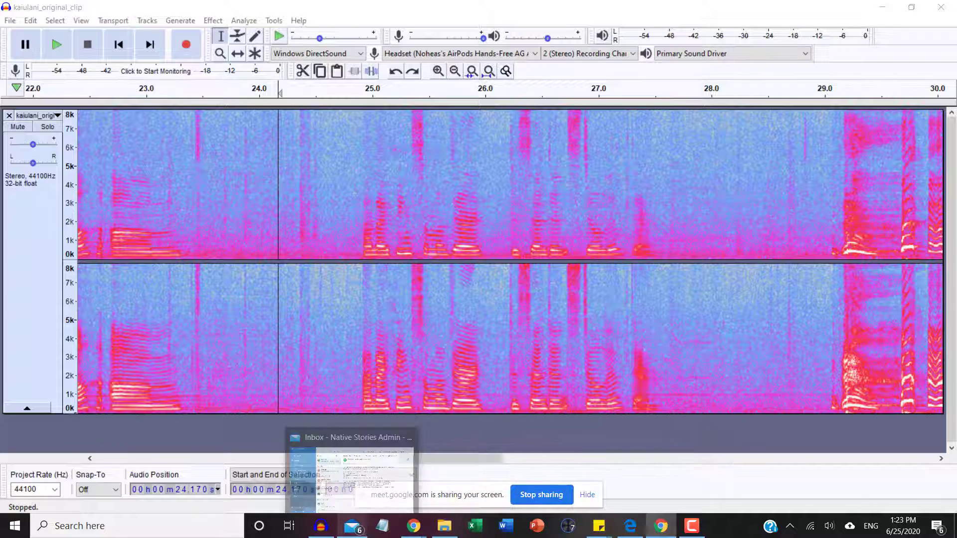
left_click(465, 498)
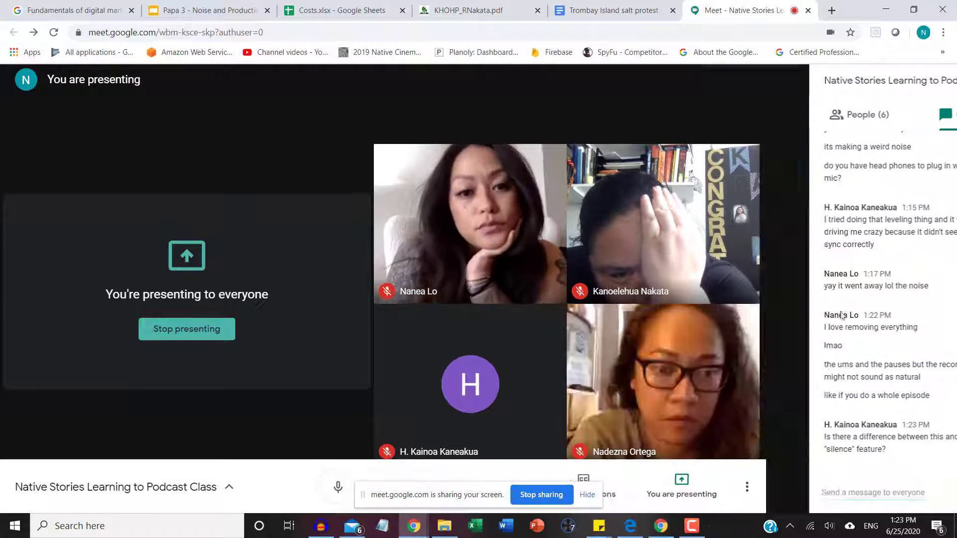
left_click(939, 81)
left_click(873, 491)
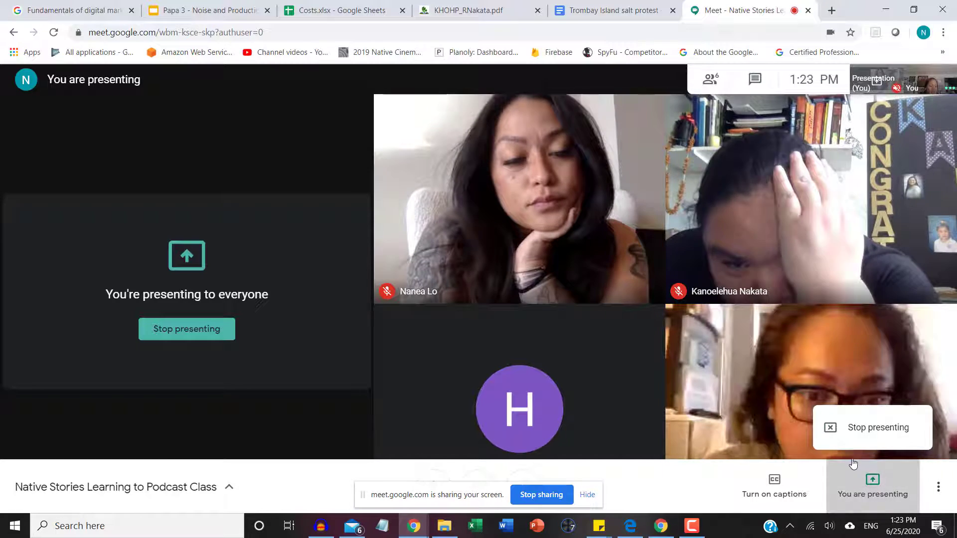
left_click(853, 426)
- Present only the kaiulani_original_clip Audacity window in the Meet call
left_click(873, 496)
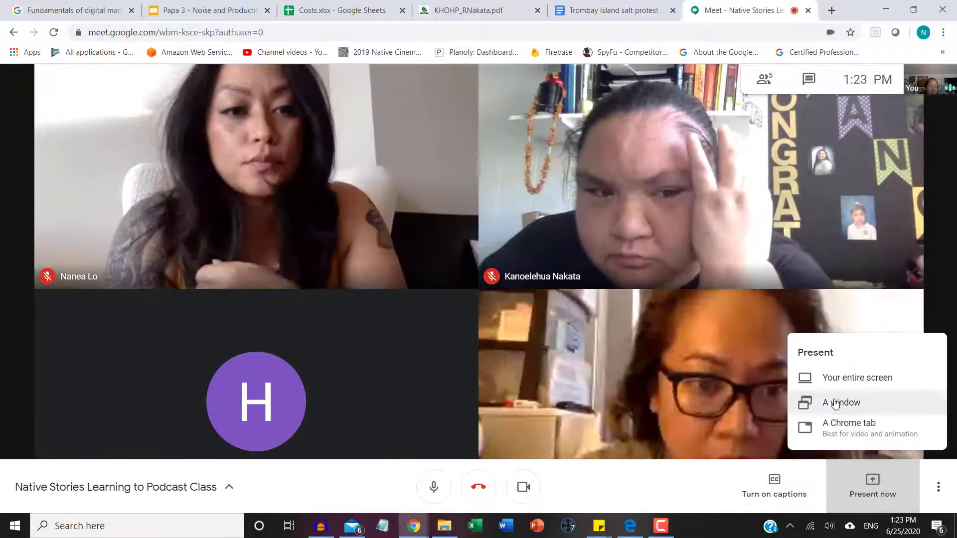
left_click(841, 402)
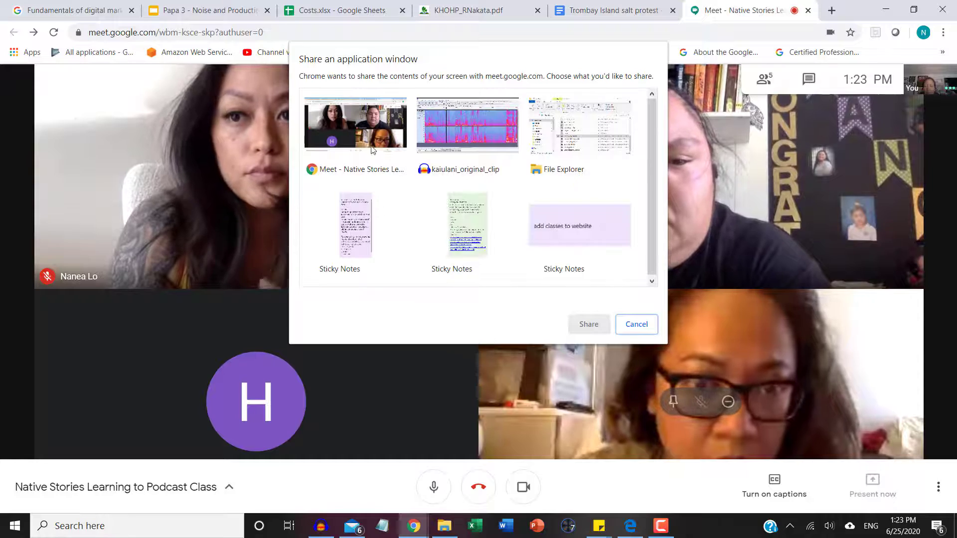
left_click(468, 130)
left_click(588, 326)
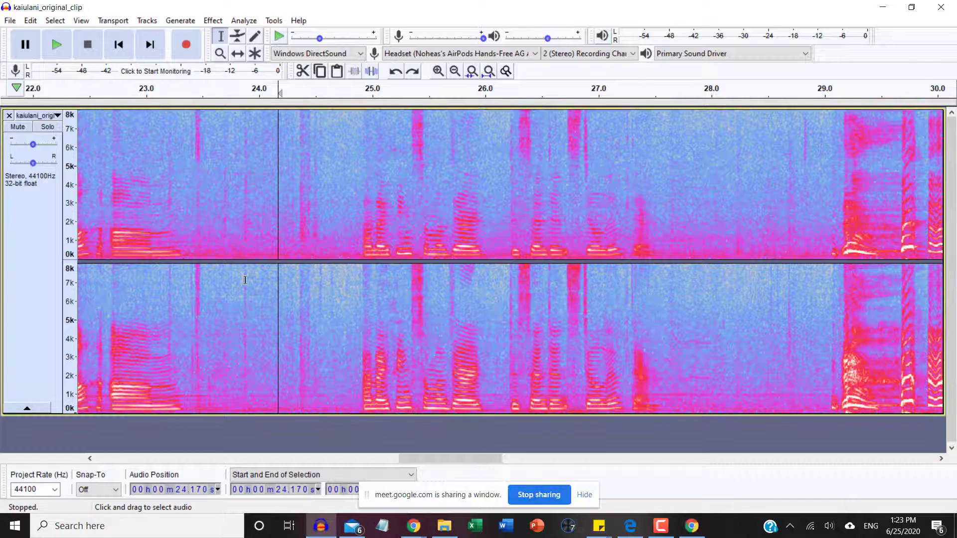
- Play the clip from 24.17 seconds, switch the track's display to Waveform, and pause playback at about 44 seconds
key("space")
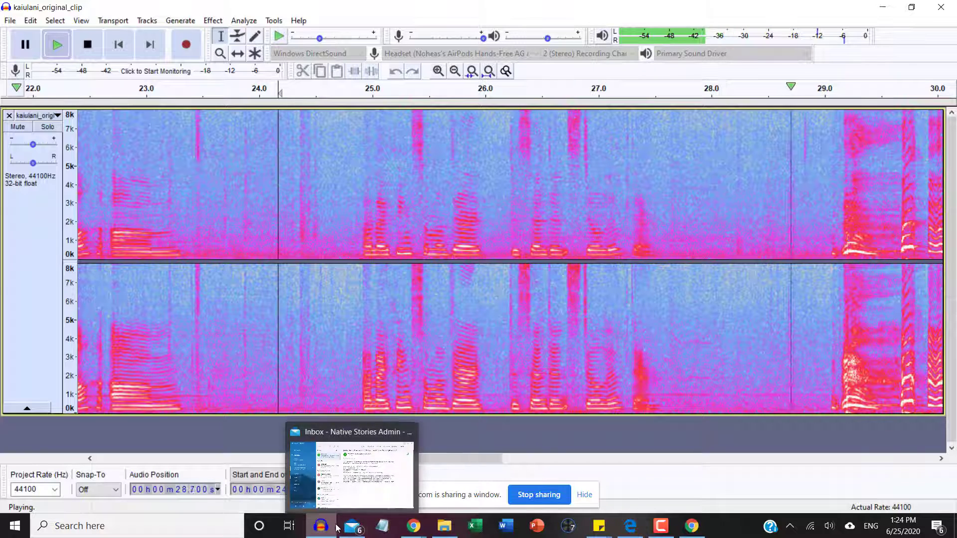
mouse_move(344, 531)
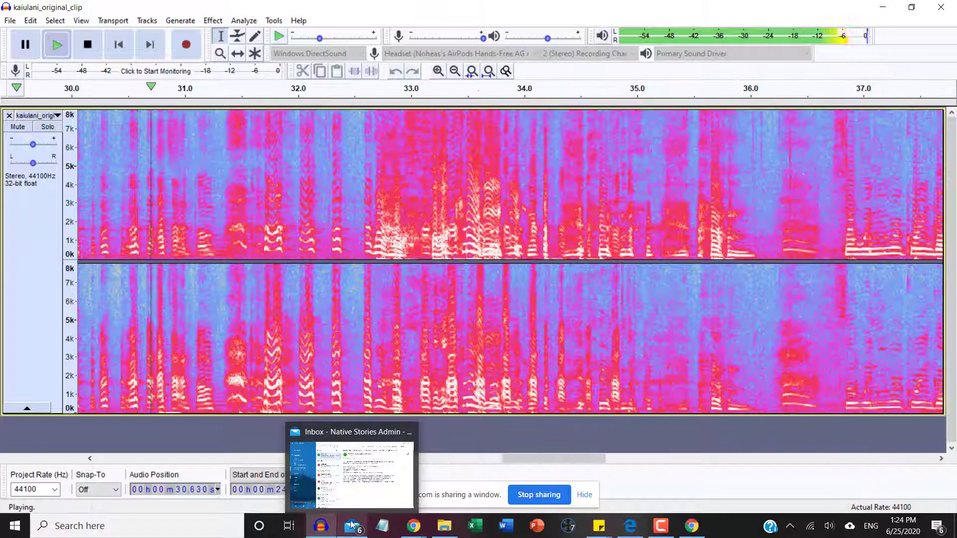
left_click(37, 115)
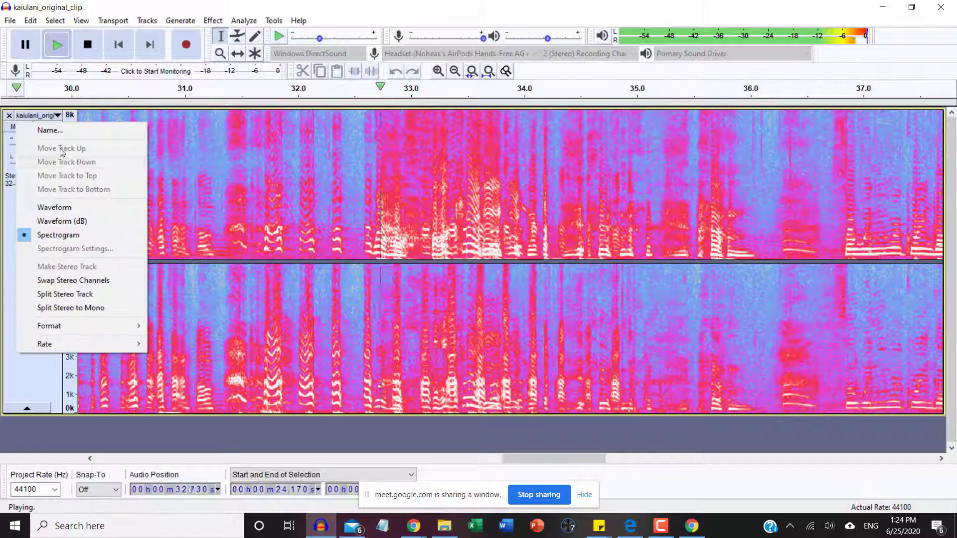
left_click(80, 210)
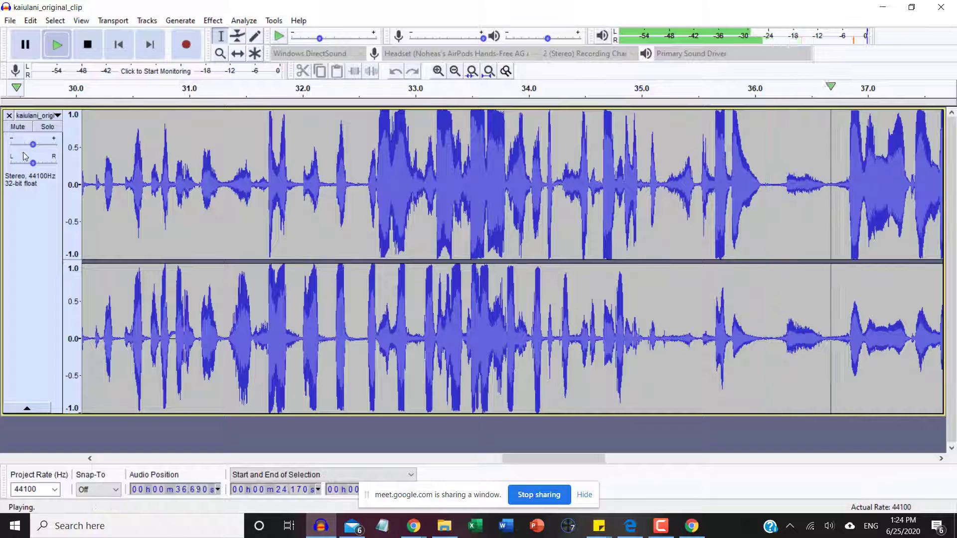
left_click(29, 48)
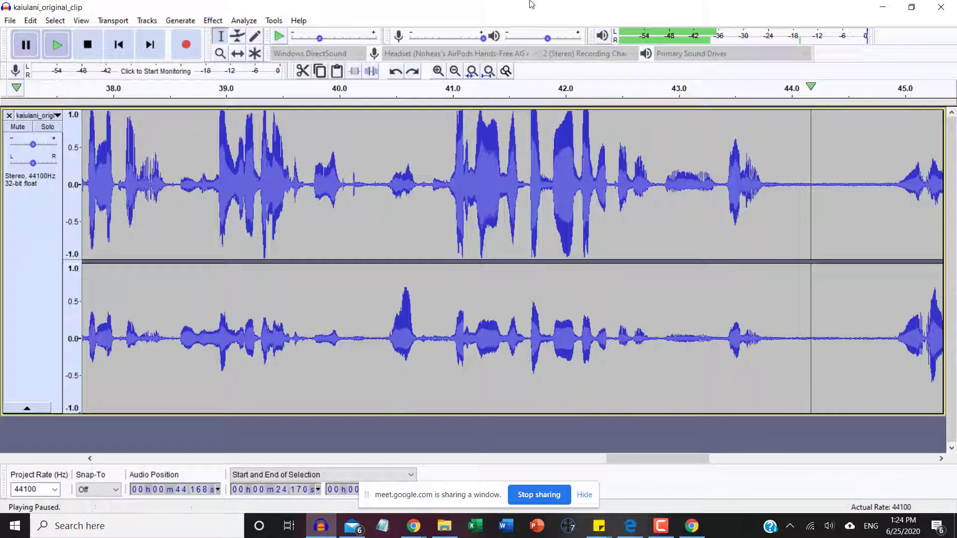
- Arrange the Audacity window and the Meet browser window side by side, each filling half of the screen
left_click_drag(531, 5, 1, 255)
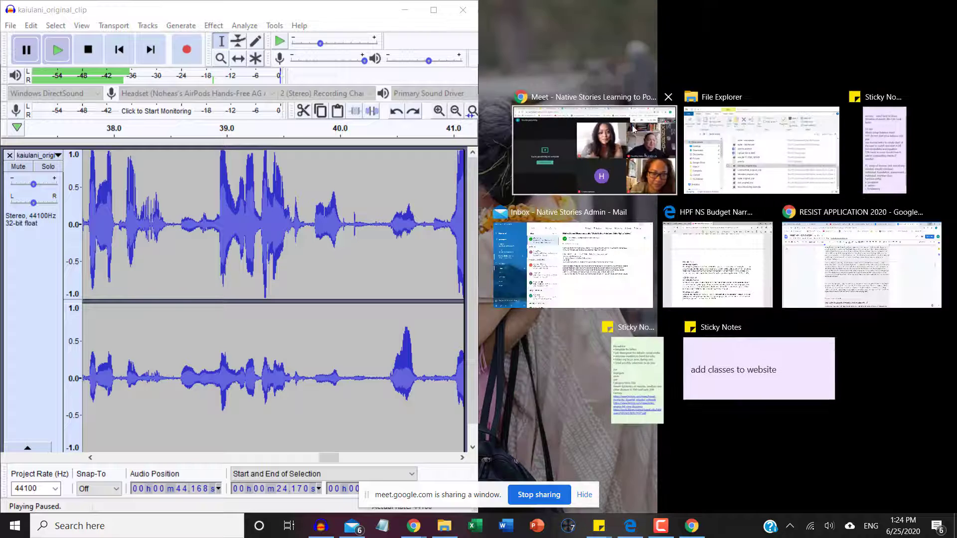
left_click(633, 128)
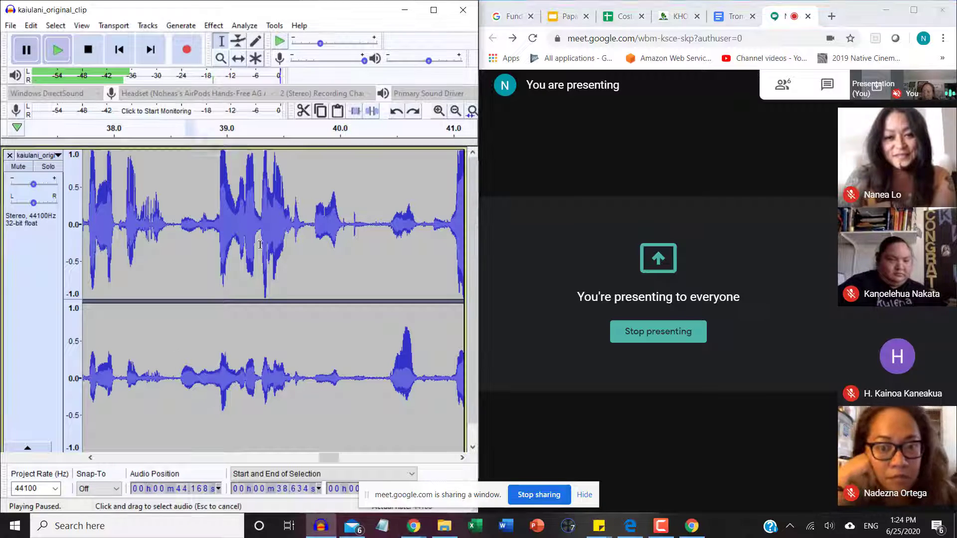
- Mark the passage from about 38.6 to 39.4 seconds, select the whole track, and clear the selection
left_click_drag(185, 349, 271, 349)
left_click(58, 329)
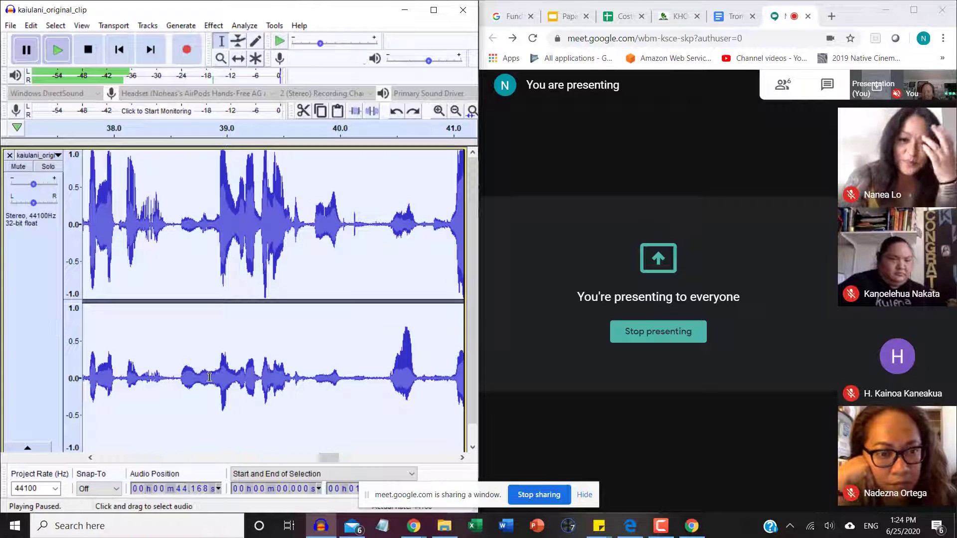
left_click(210, 378)
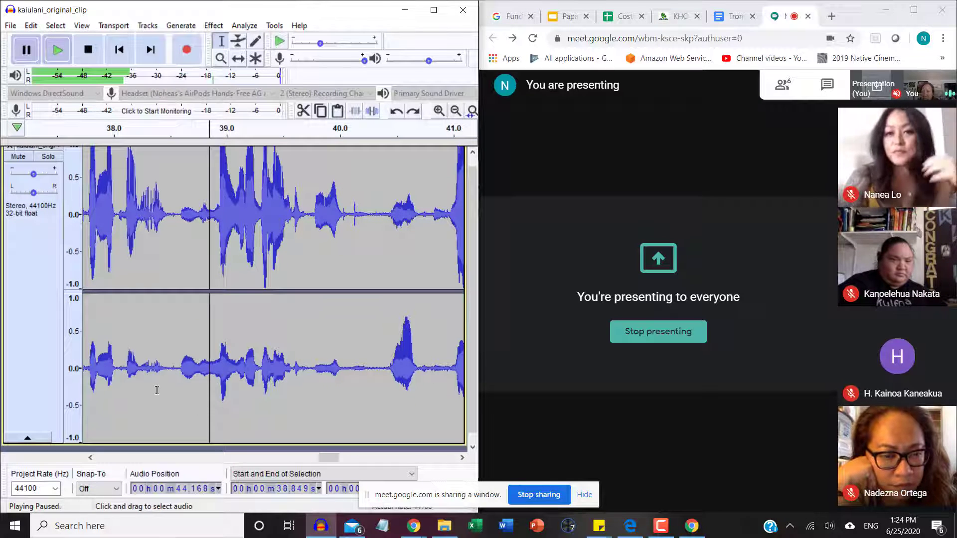
scroll(156, 391, "up", 1)
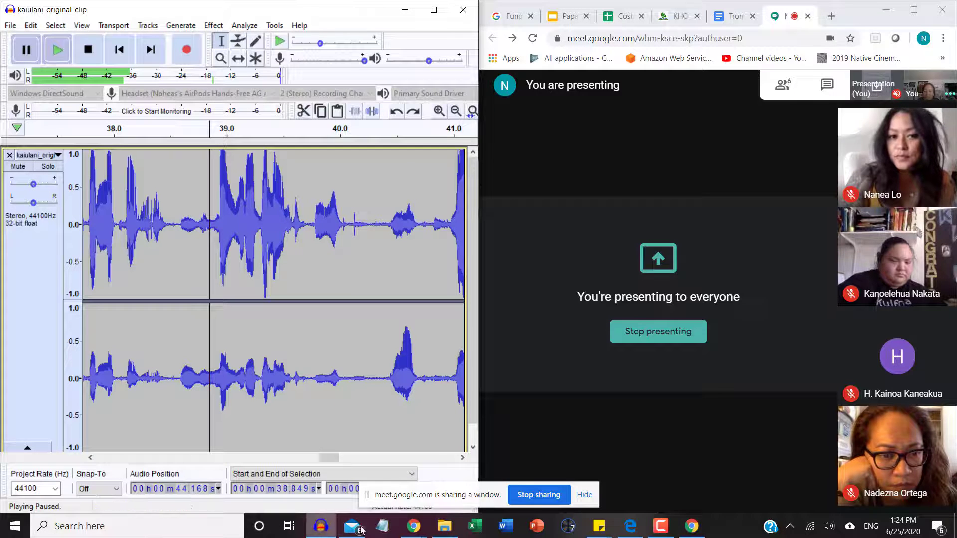
- Switch the browser to the Papa 3 - Noise and Production presentation and show the Tips to Eliminate Noise slide
left_click(554, 16)
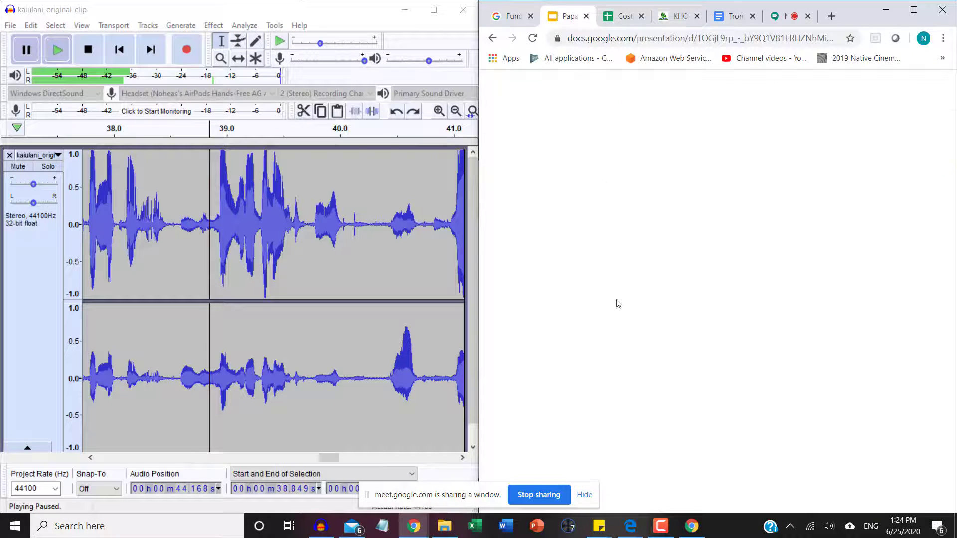
left_click(556, 249)
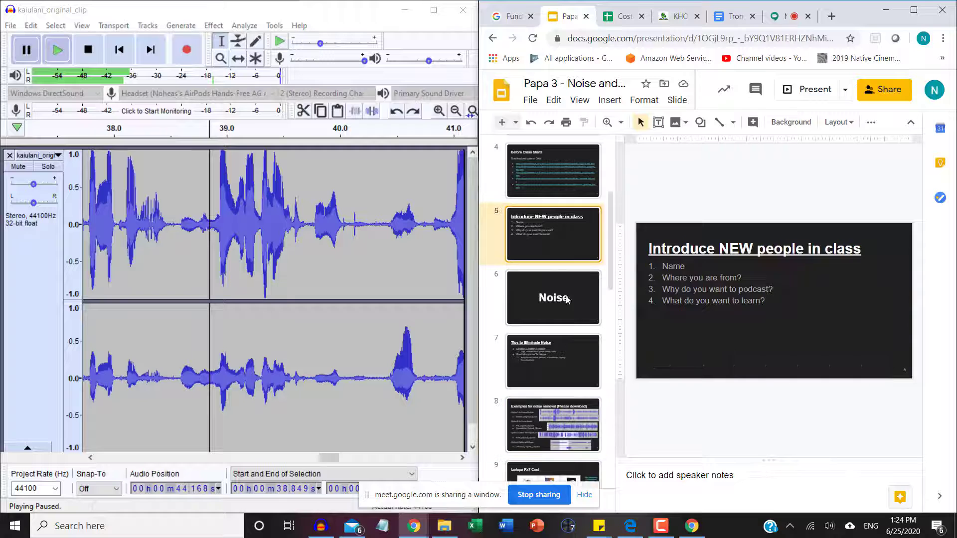
left_click(570, 358)
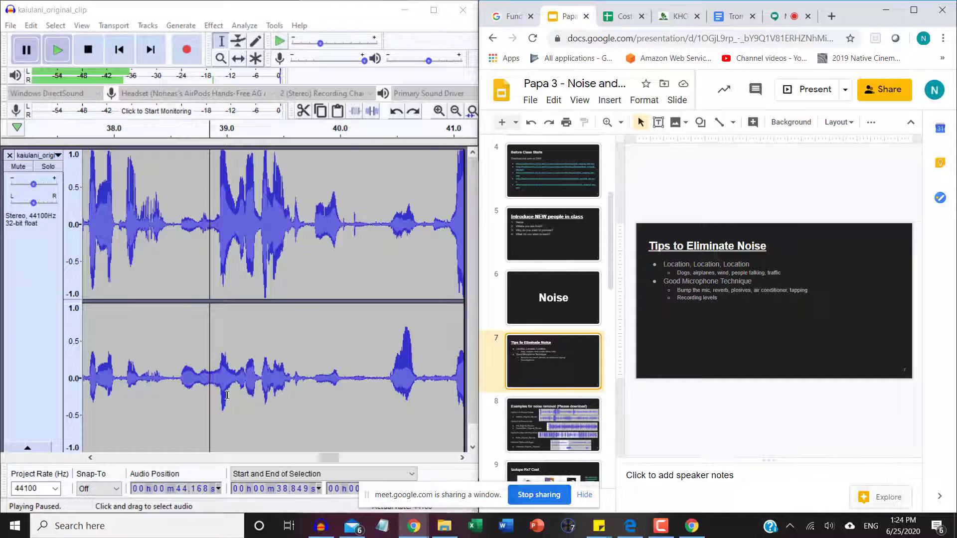
- Point out the passage from about 38.6 to 39.5 seconds by selecting it in the waveform, and clear the selection
left_click_drag(182, 389, 288, 406)
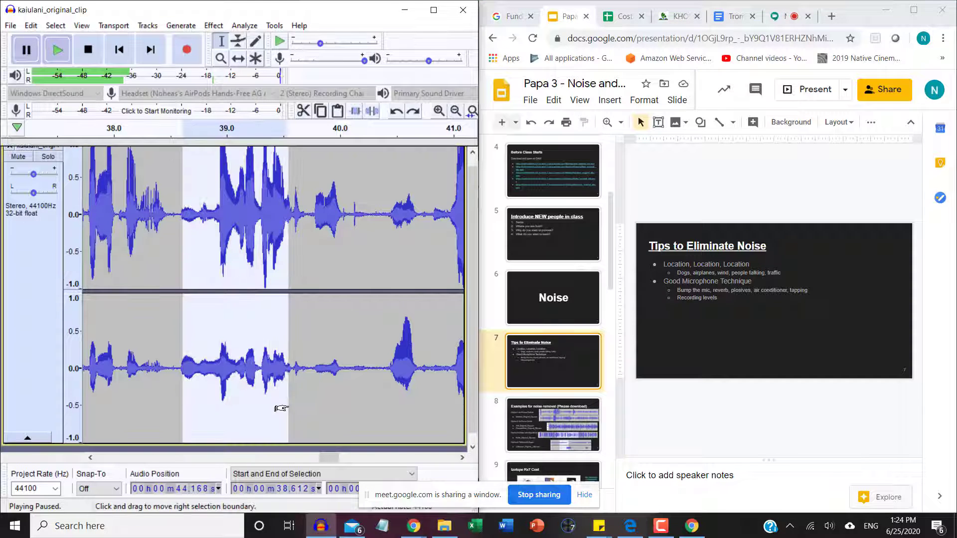
left_click(275, 402)
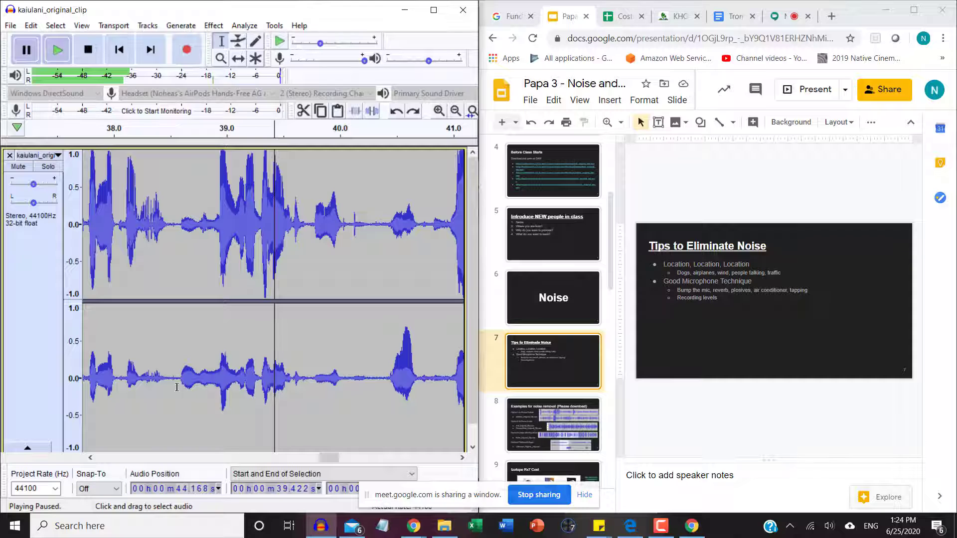
left_click_drag(177, 387, 289, 402)
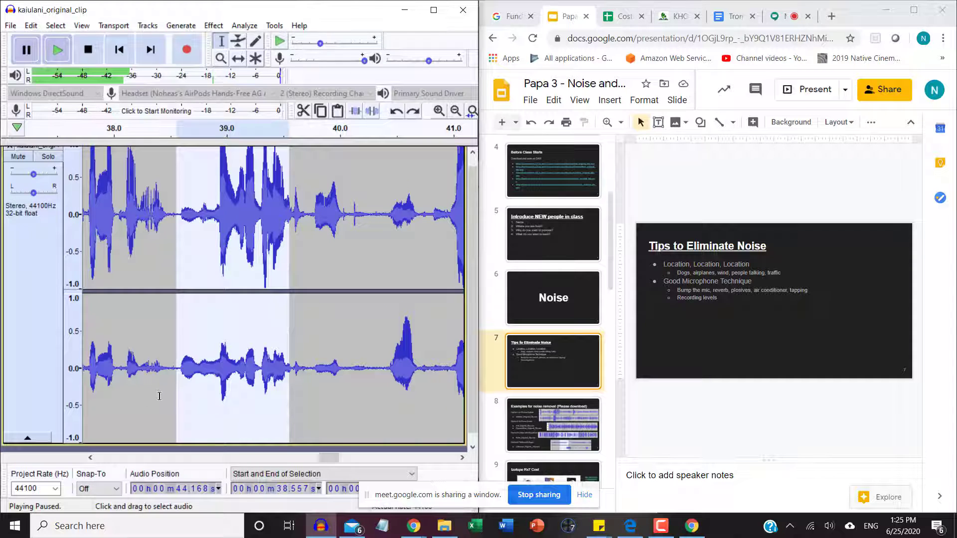
left_click(214, 382)
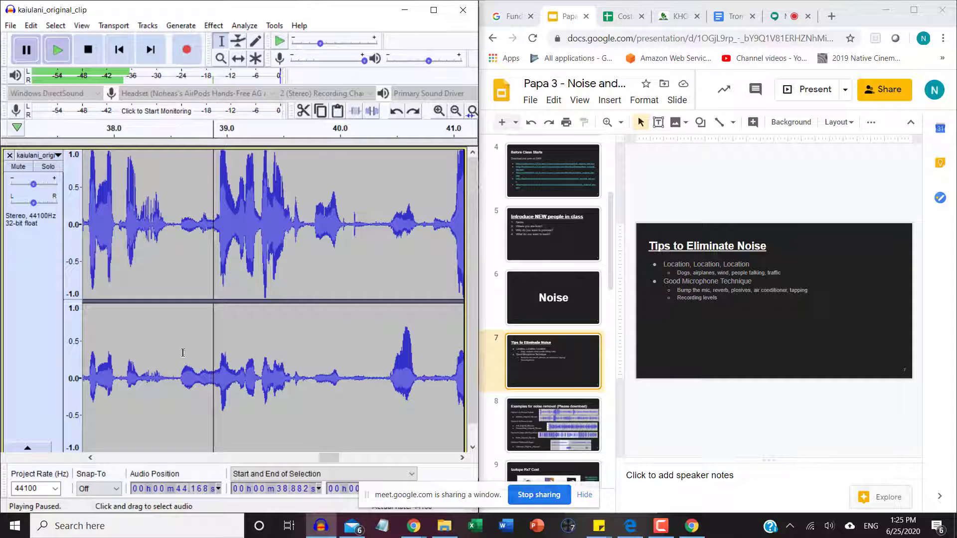
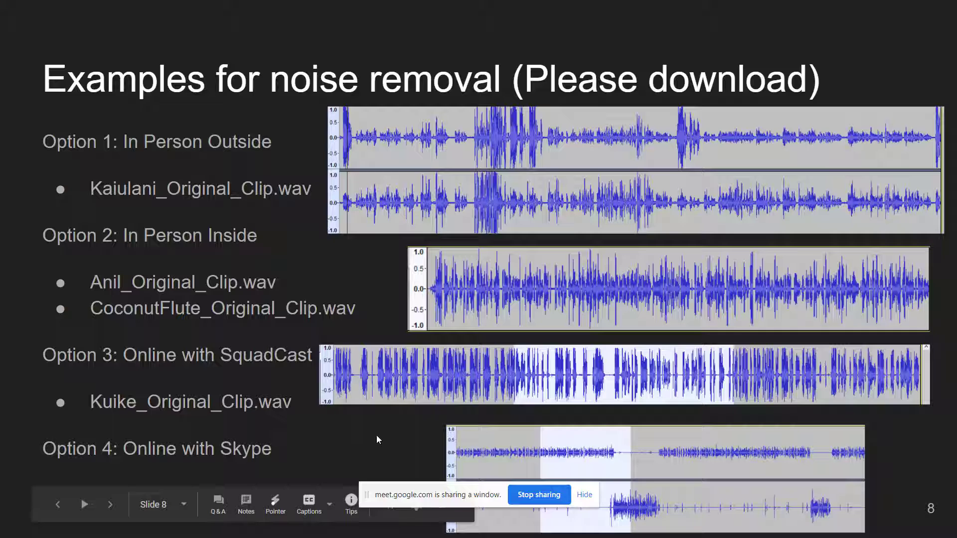
- Show the Izotope Rx7 Cost slide, return to the Examples for noise removal slide, and exit the slideshow with the sharing notice hidden
key("Right")
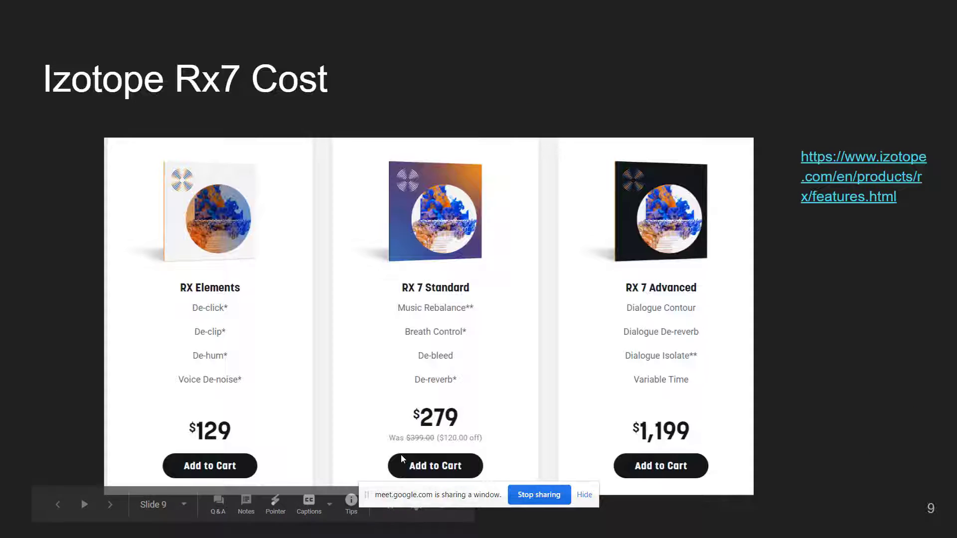
key("Left")
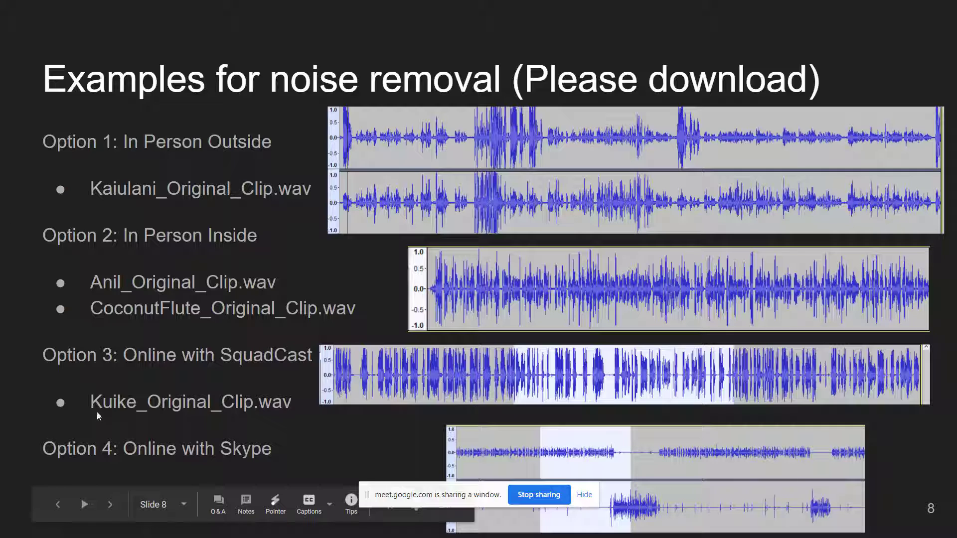
key("Right")
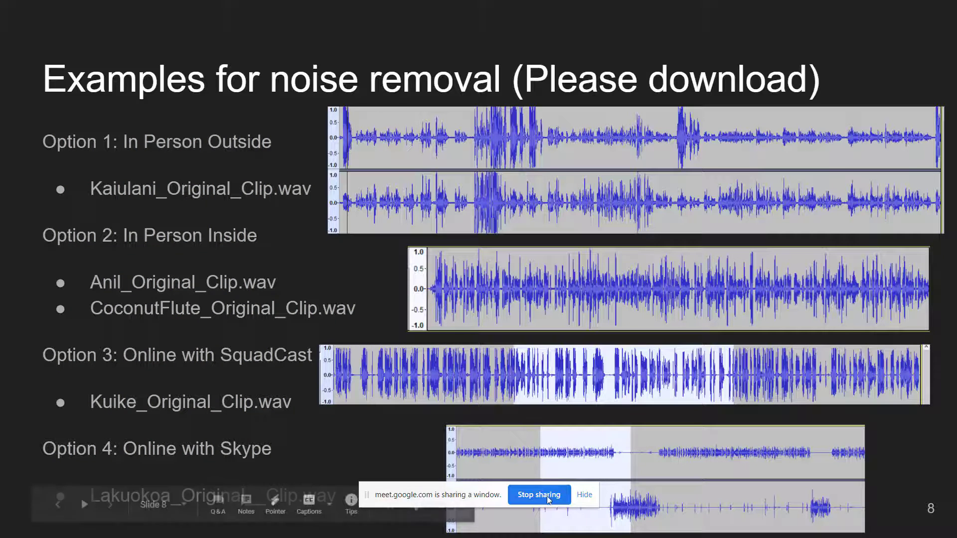
left_click(587, 495)
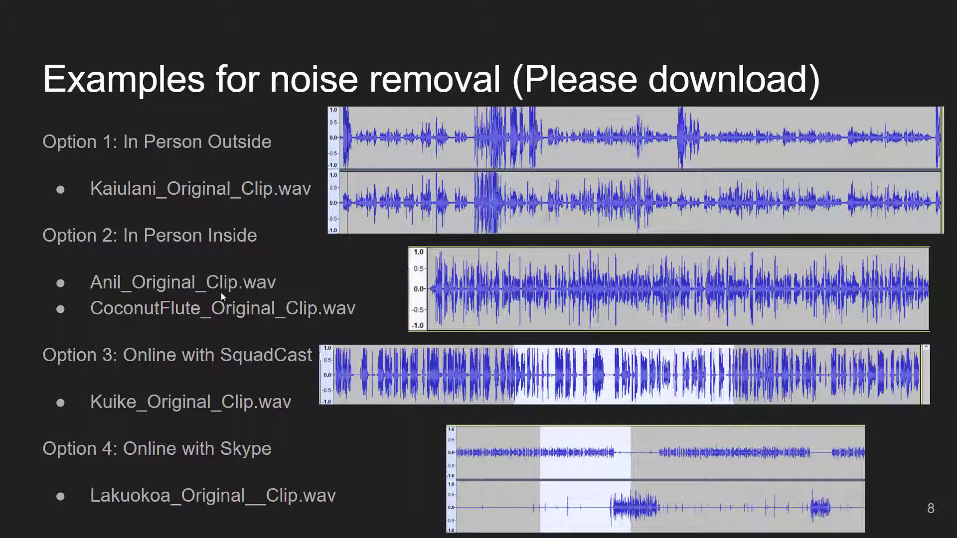
key("Escape")
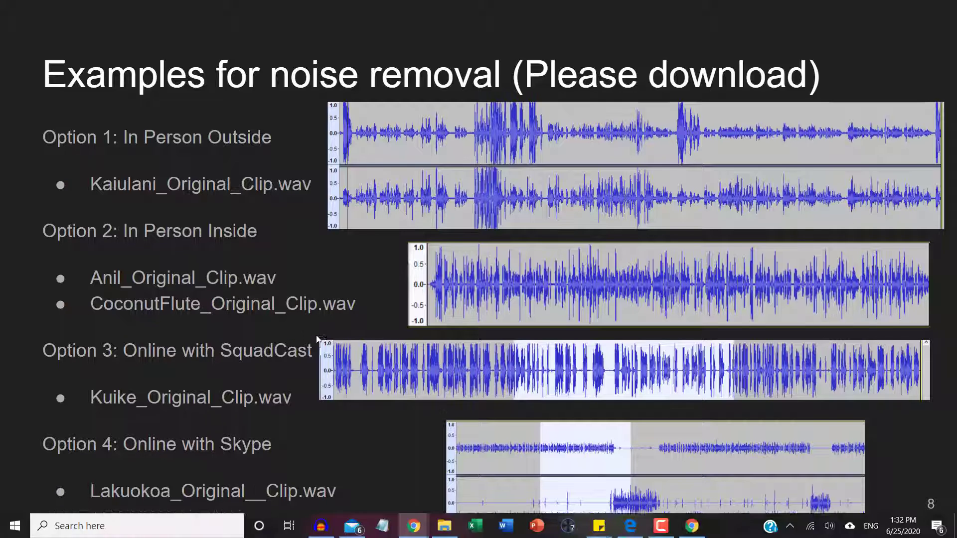
- In Audacity, remove the kaiulani_original_clip track and load Coconutflute_original_clip from File Explorer in its place
left_click(331, 533)
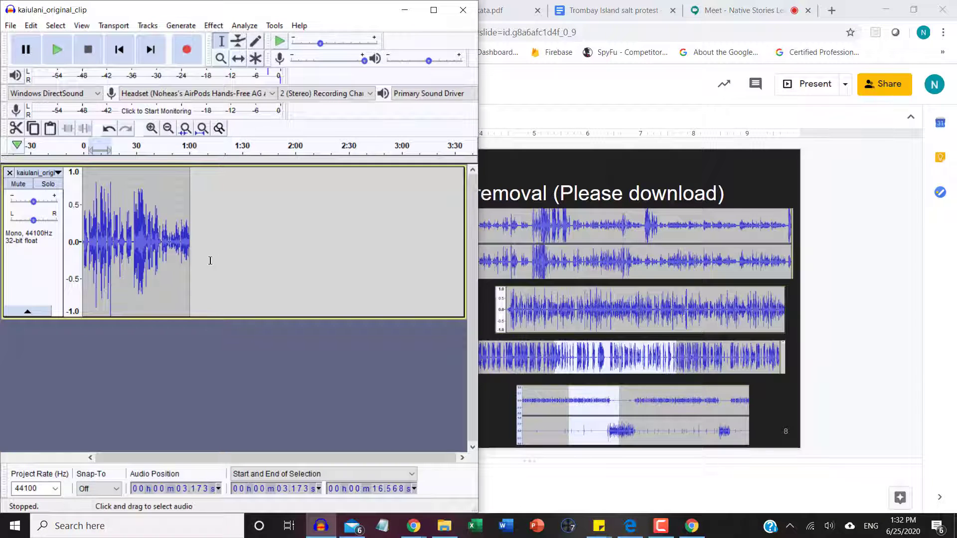
left_click(9, 173)
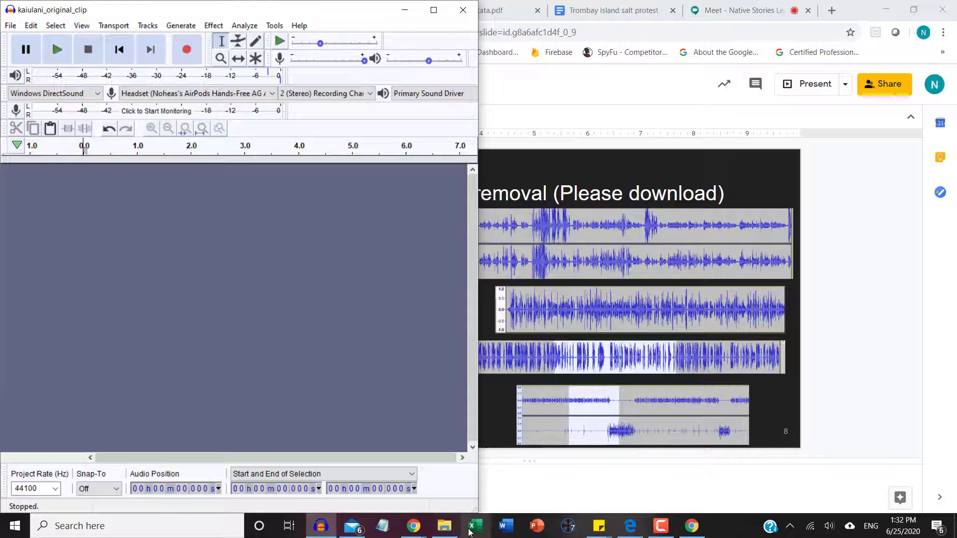
mouse_move(457, 533)
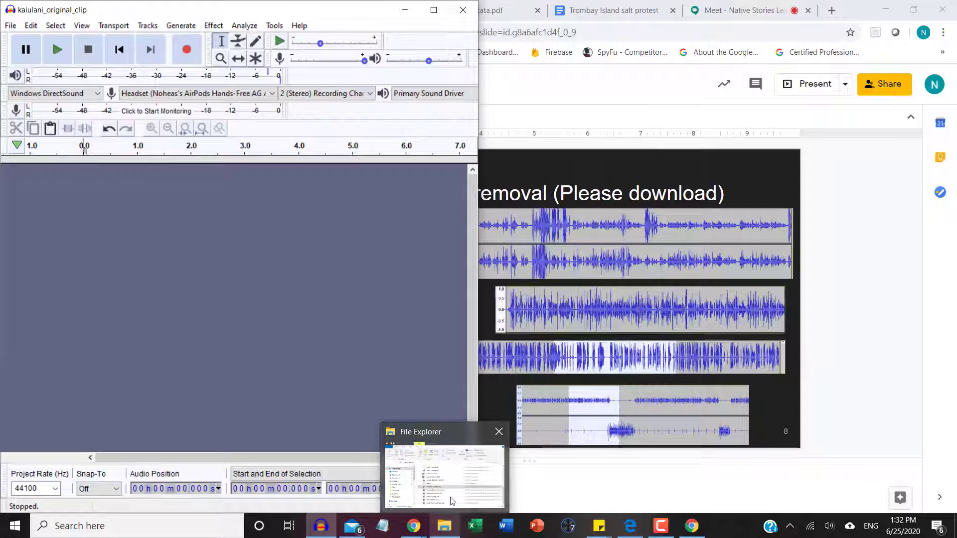
left_click(450, 497)
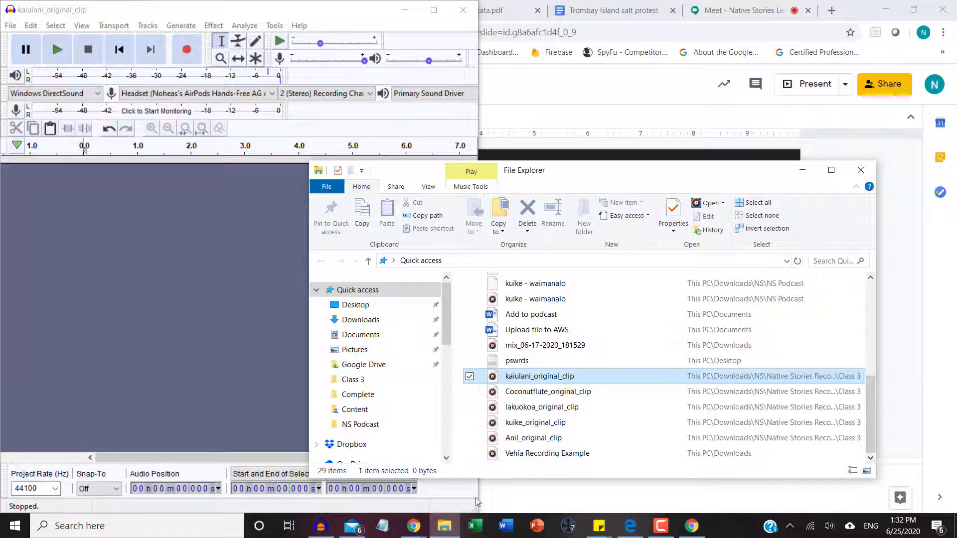
left_click(538, 393)
left_click_drag(538, 393, 201, 363)
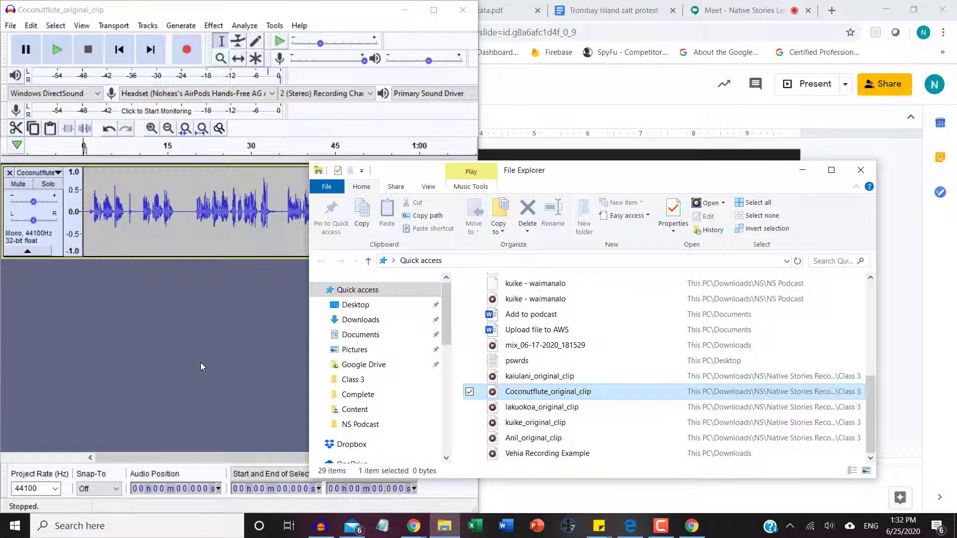
- Point out the gap from about 16.9 to 19.6 seconds by selecting it, and play the clip from about 0.7 seconds
left_click(166, 328)
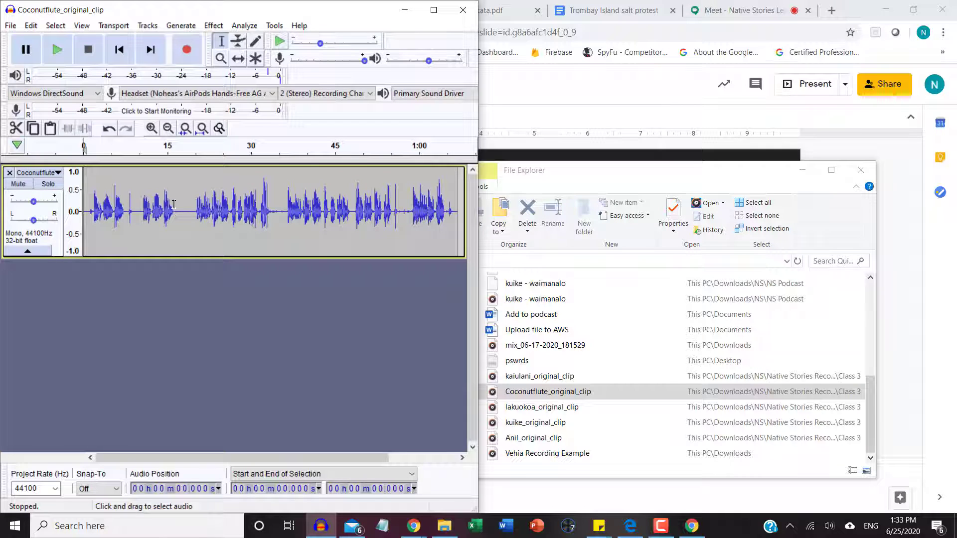
left_click_drag(178, 207, 189, 222)
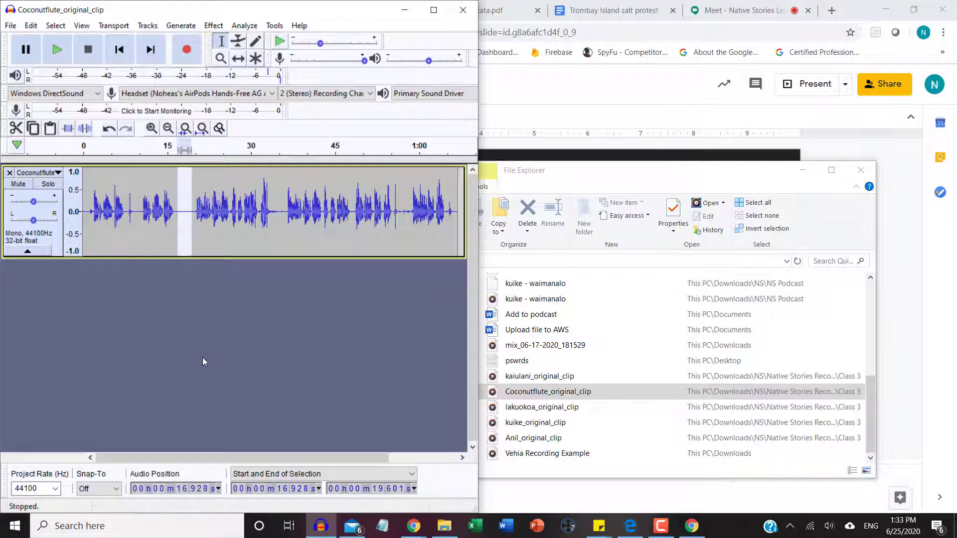
left_click(154, 325)
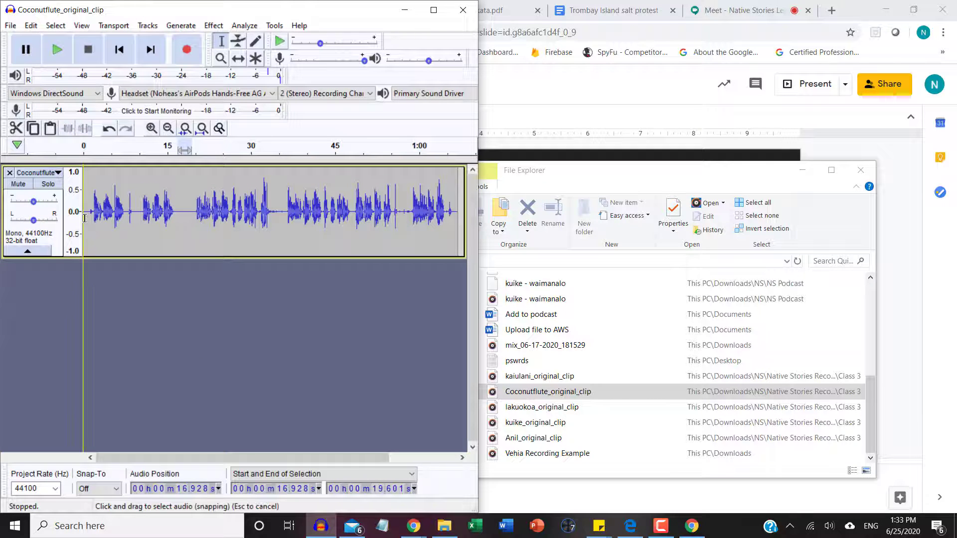
left_click(87, 226)
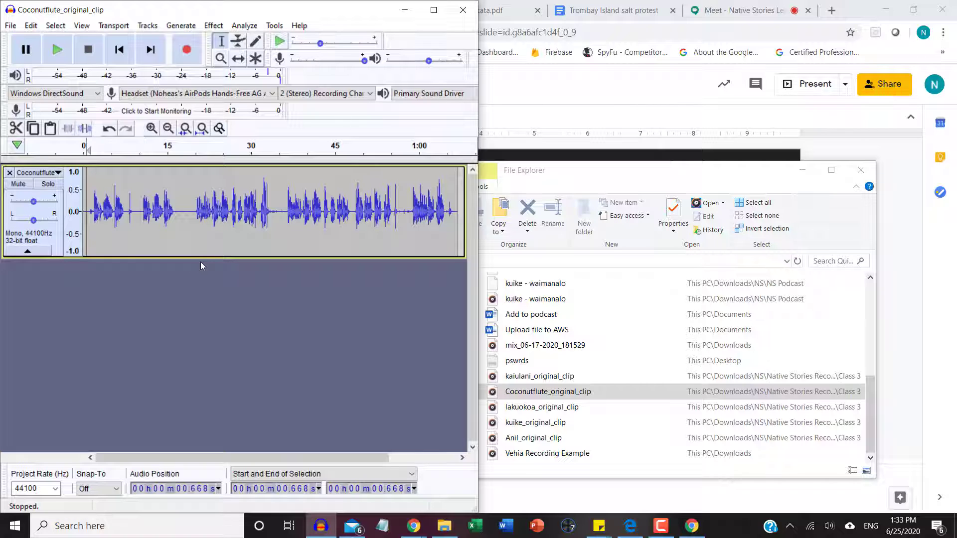
key("space")
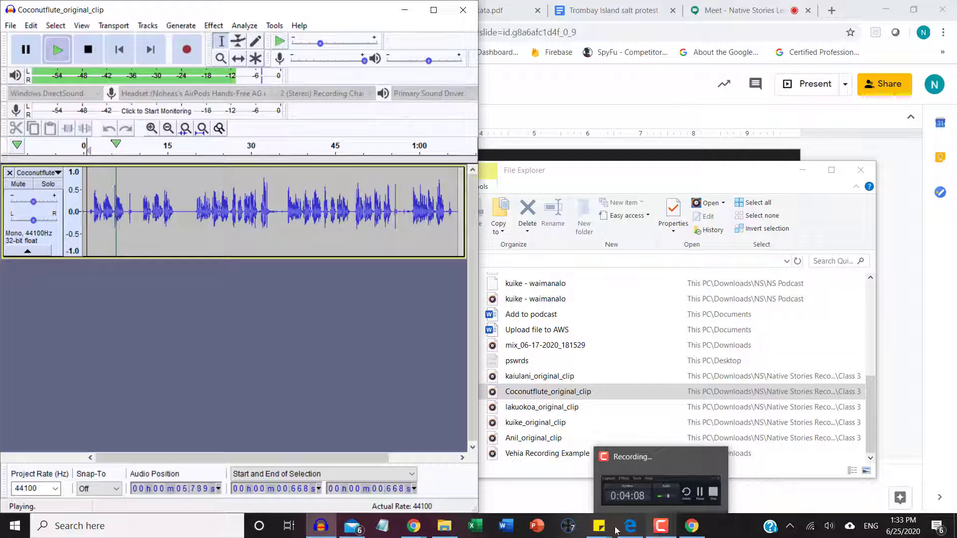
- Switch to the Google Meet call in the browser and stop the current presentation
left_click(486, 496)
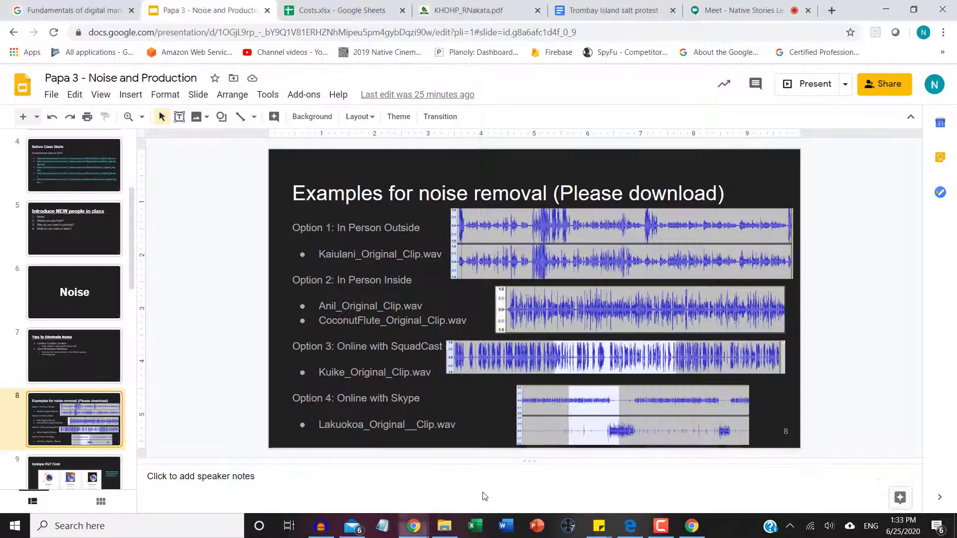
left_click(716, 8)
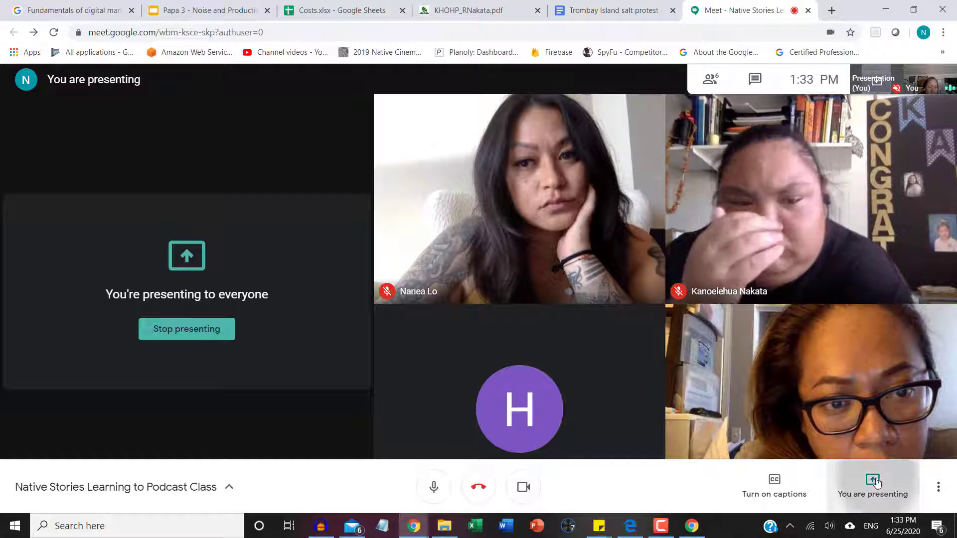
left_click(878, 483)
left_click(854, 427)
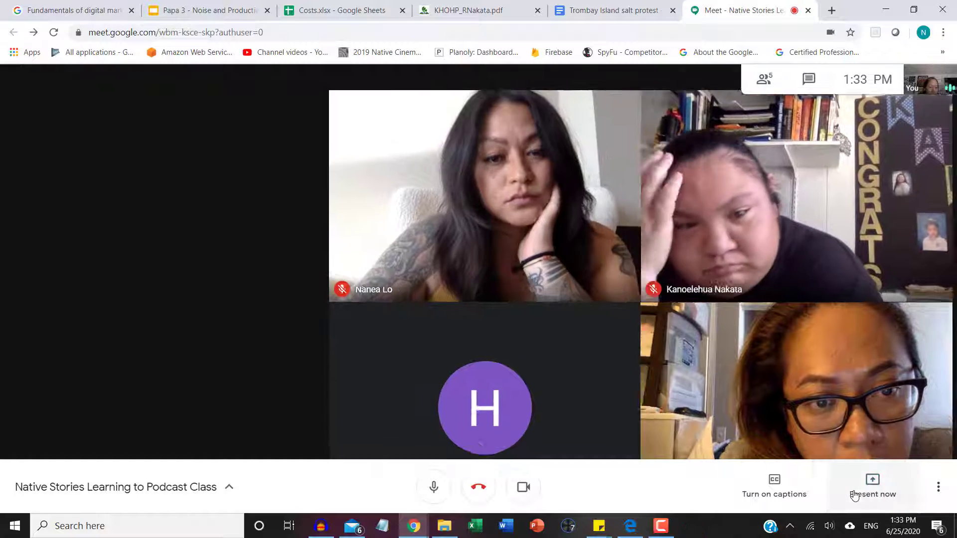
- Present a window in the Meet call, sharing the Audacity window with Coconutflute_original_clip
left_click(855, 495)
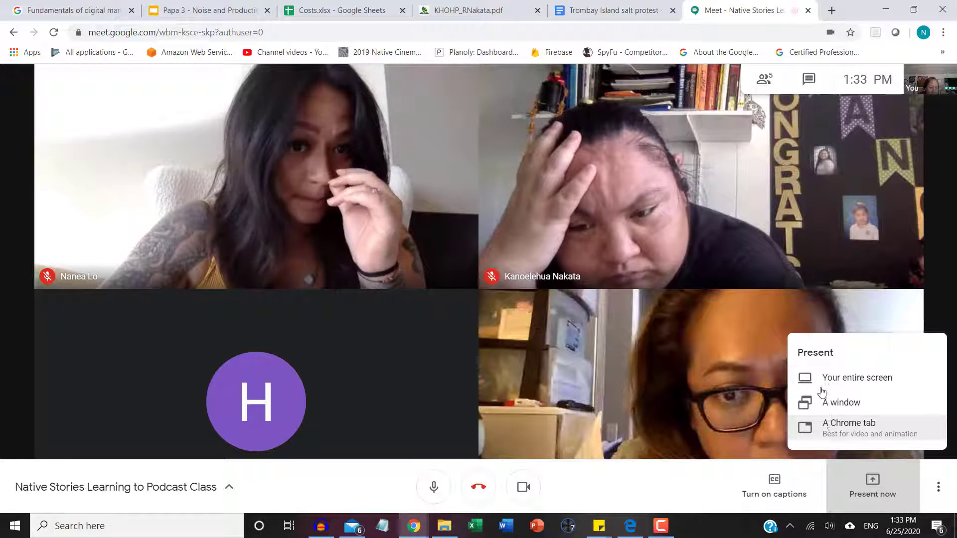
left_click(818, 409)
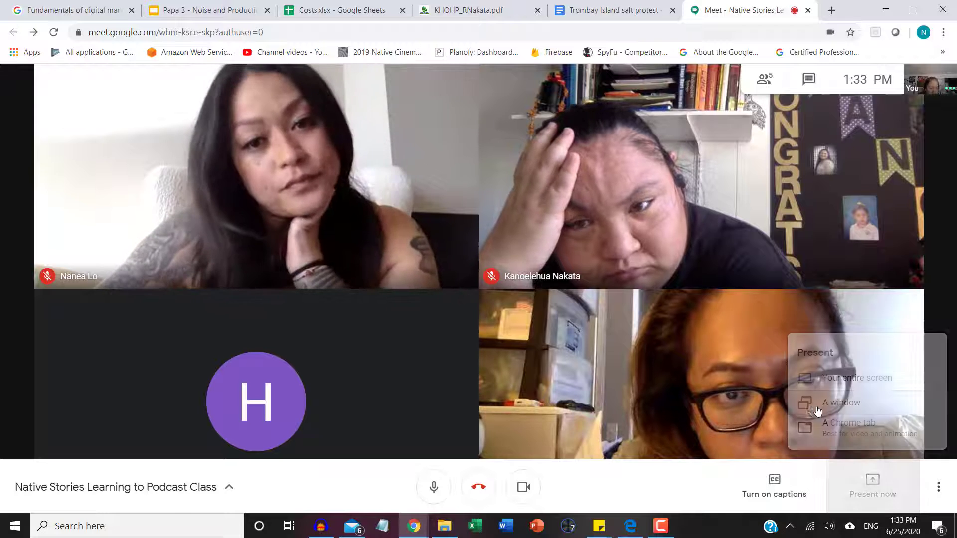
left_click(473, 142)
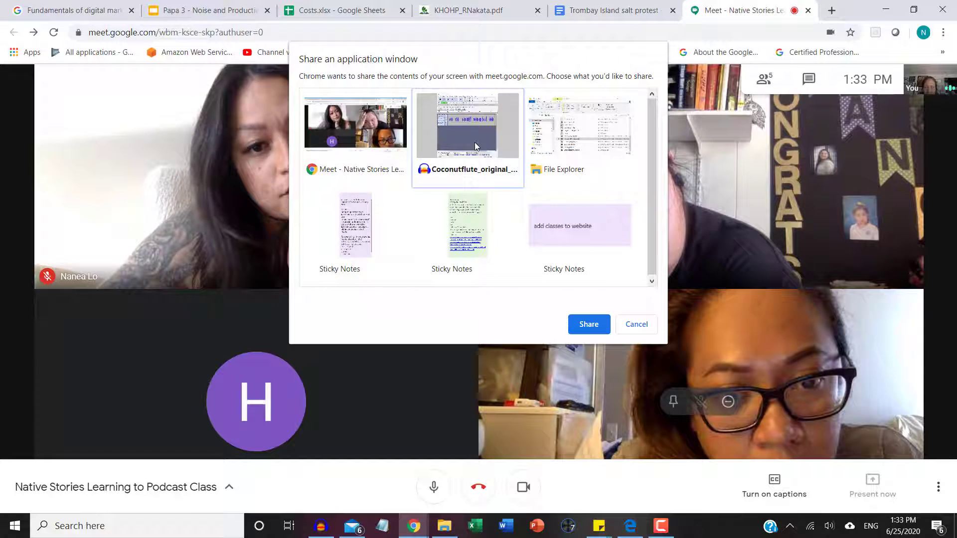
left_click(574, 330)
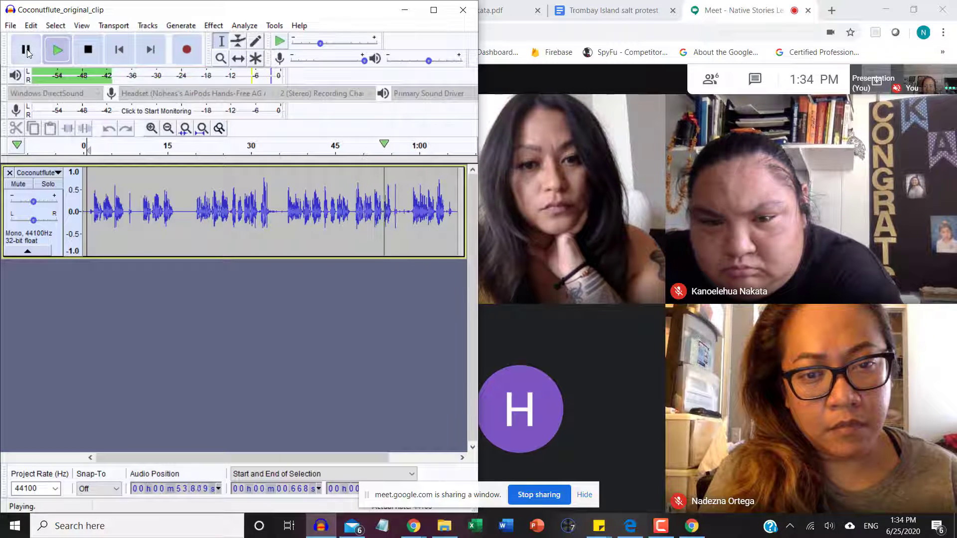
- Pause playback at about 55.5 seconds and make the Coconutflute track taller
left_click(26, 49)
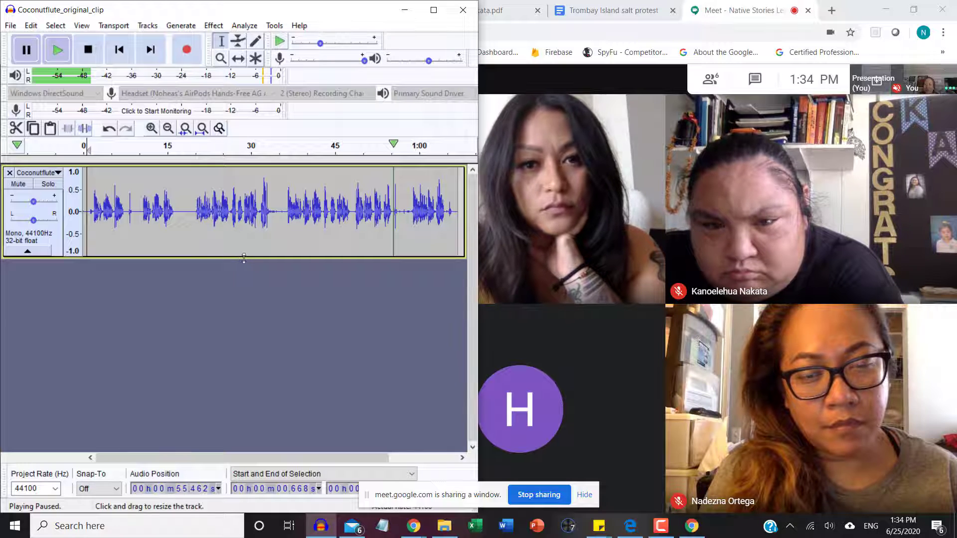
left_click_drag(244, 258, 244, 417)
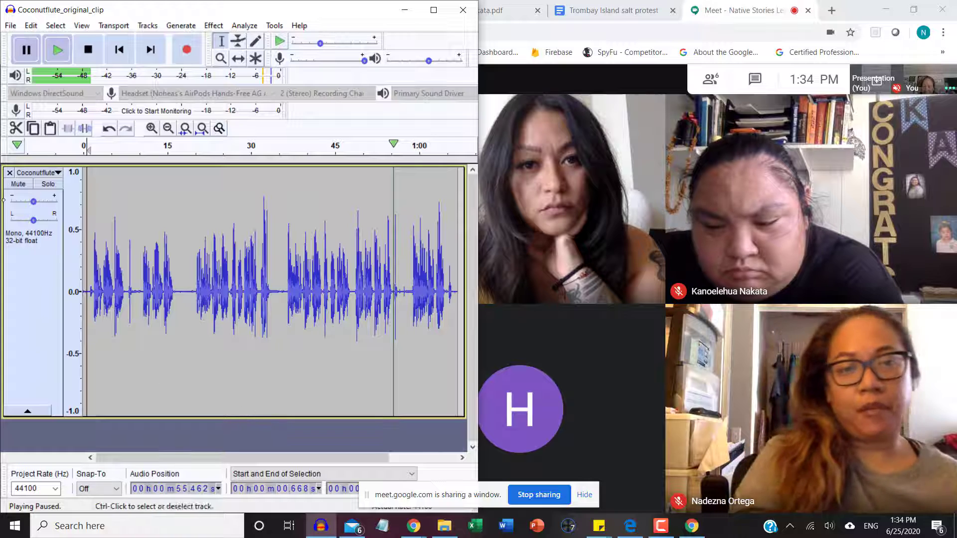
- Remove the Coconutflute track and load Anil_original_clip from File Explorer in its place
left_click(10, 172)
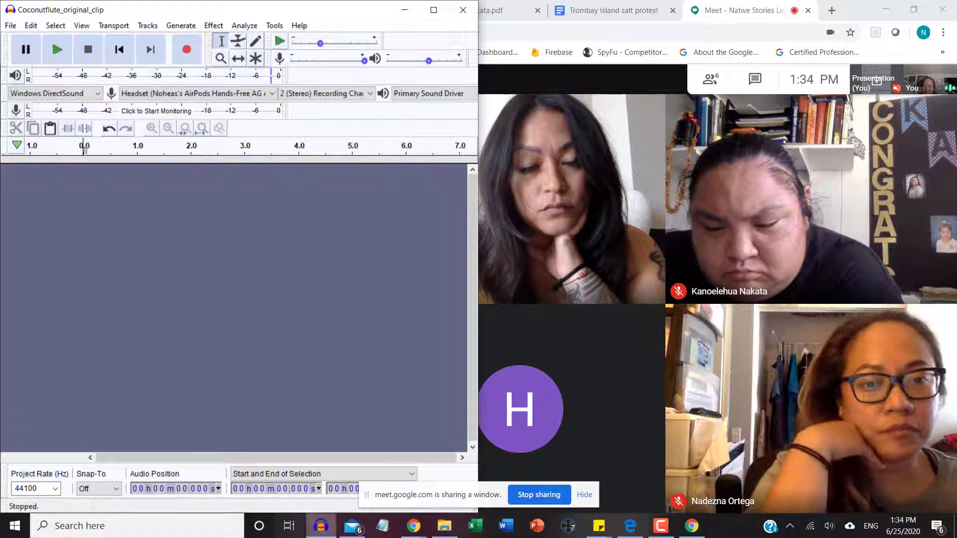
left_click(444, 526)
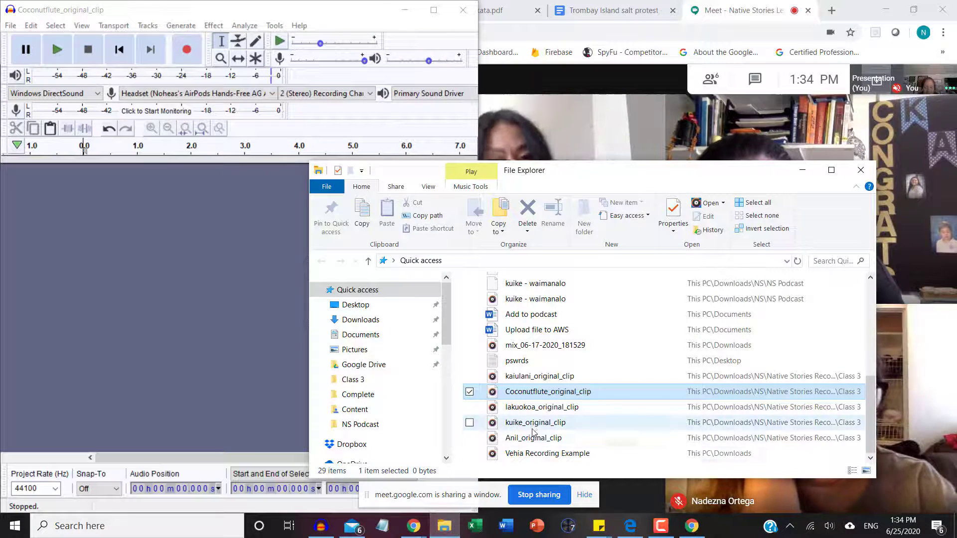
left_click(516, 444)
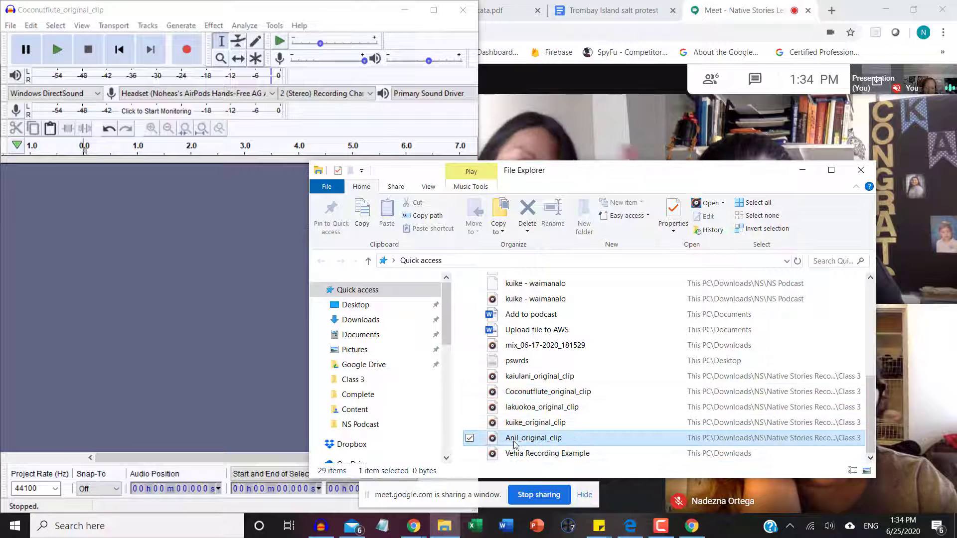
left_click_drag(515, 444, 190, 369)
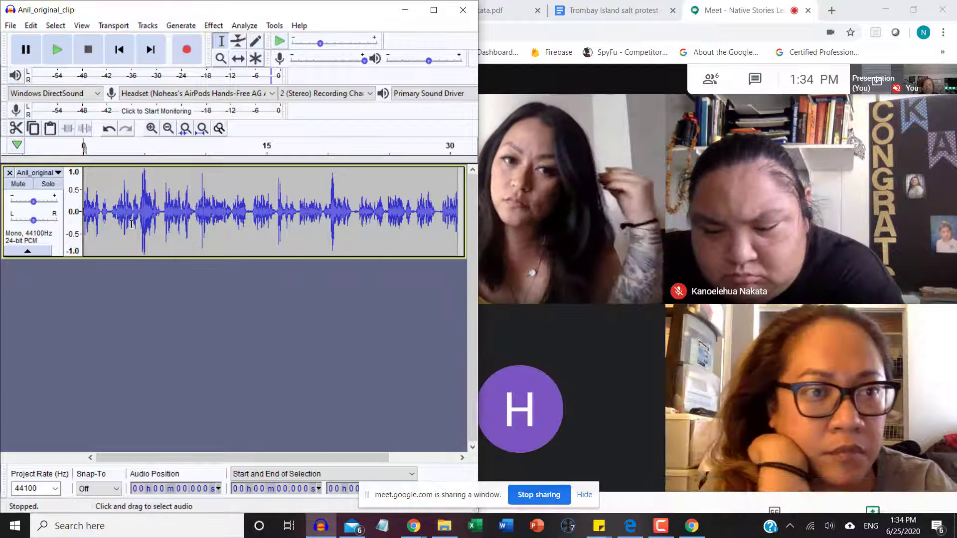
- Play the Anil clip from about 2.7 seconds and pause it at about 22 seconds
left_click(116, 219)
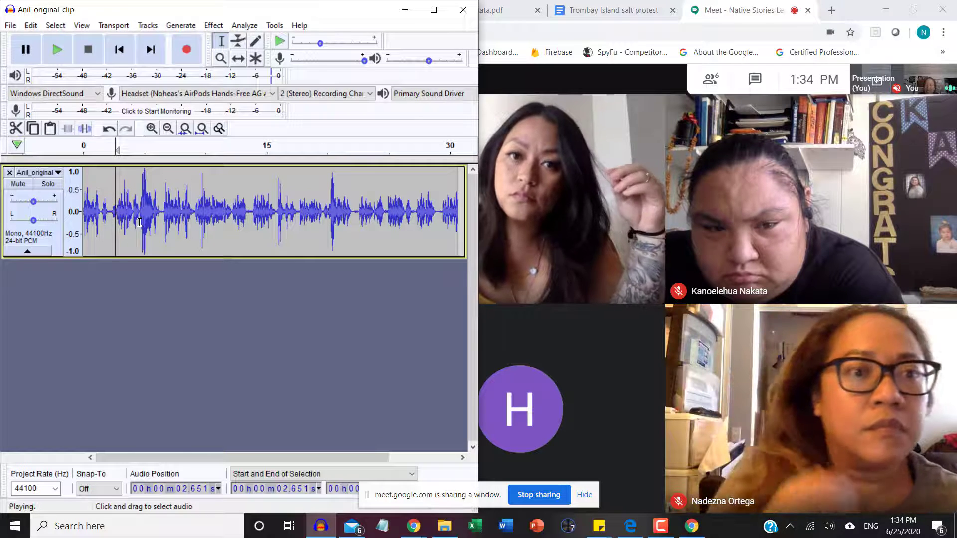
key("space")
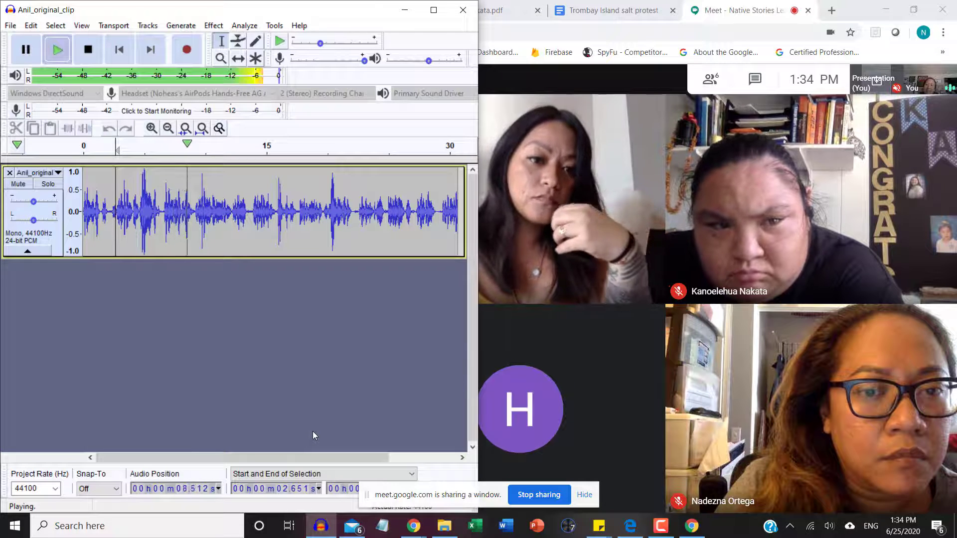
left_click(31, 53)
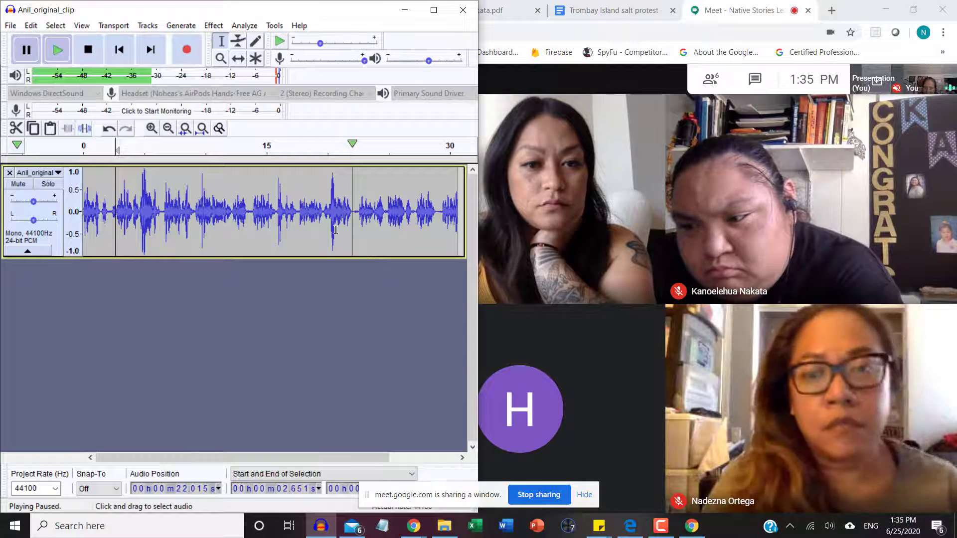
- Zoom in on the Anil waveform from about 19 to 23 seconds, make the track taller, and stop playback
scroll(351, 216, "up", 3, "ctrl")
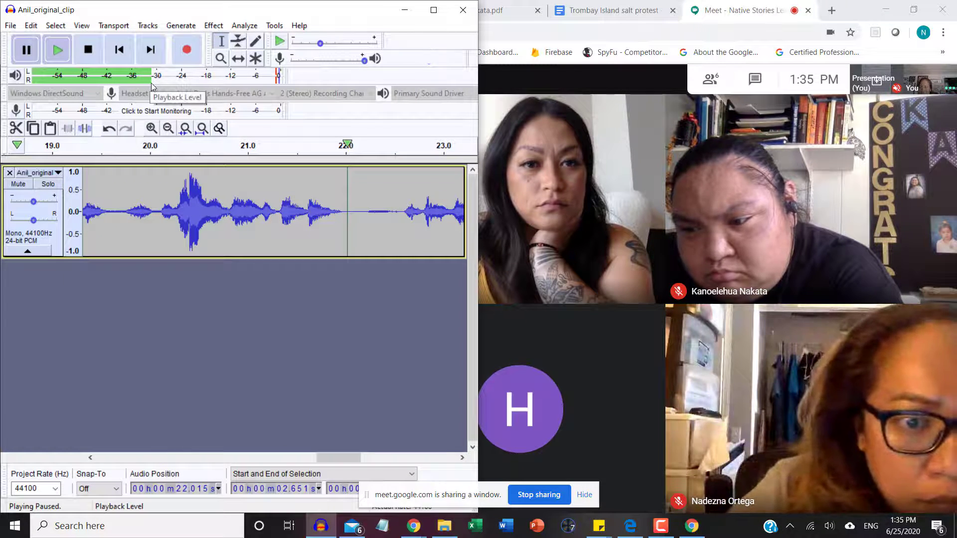
left_click(21, 52)
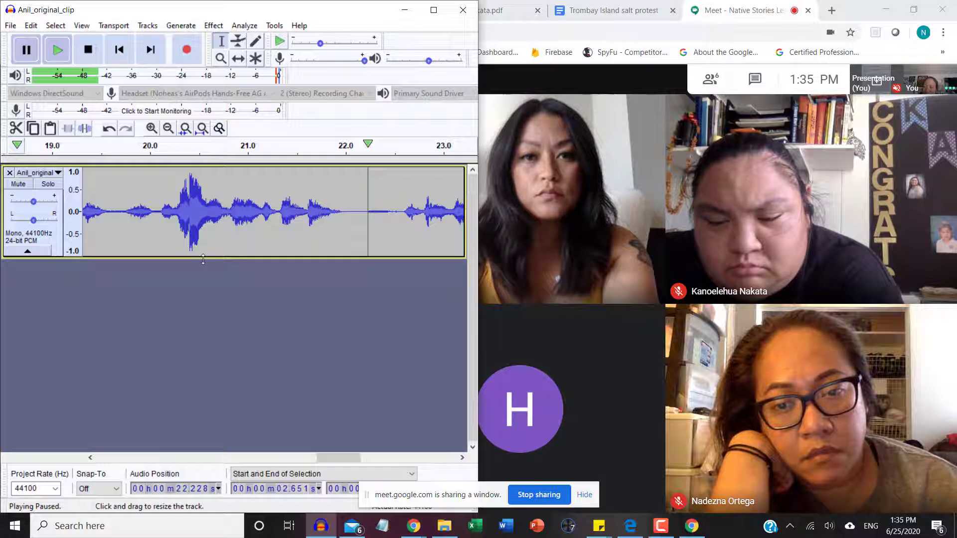
left_click_drag(205, 258, 195, 356)
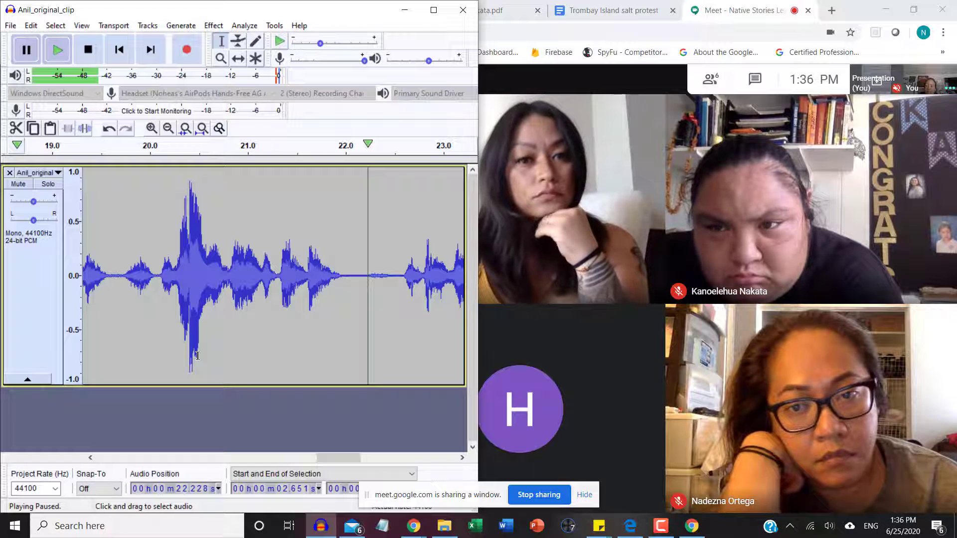
key("space")
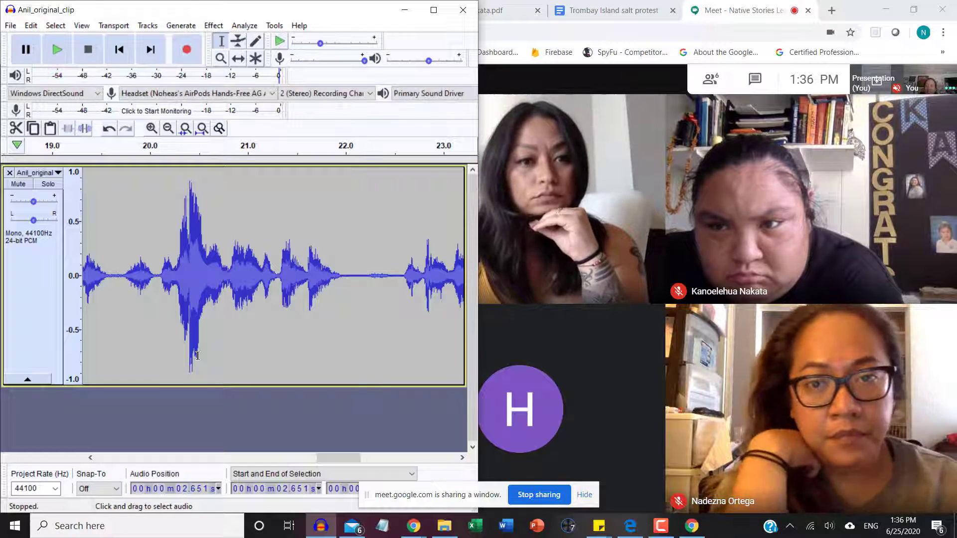
- Play the Anil clip again from about 2.7 seconds and pause it at about 20.4 seconds
key("space")
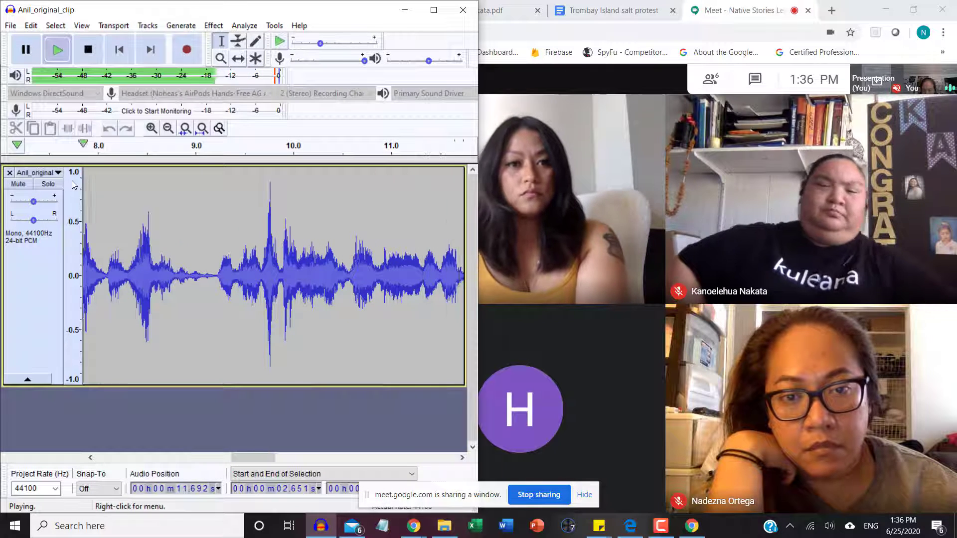
left_click(31, 55)
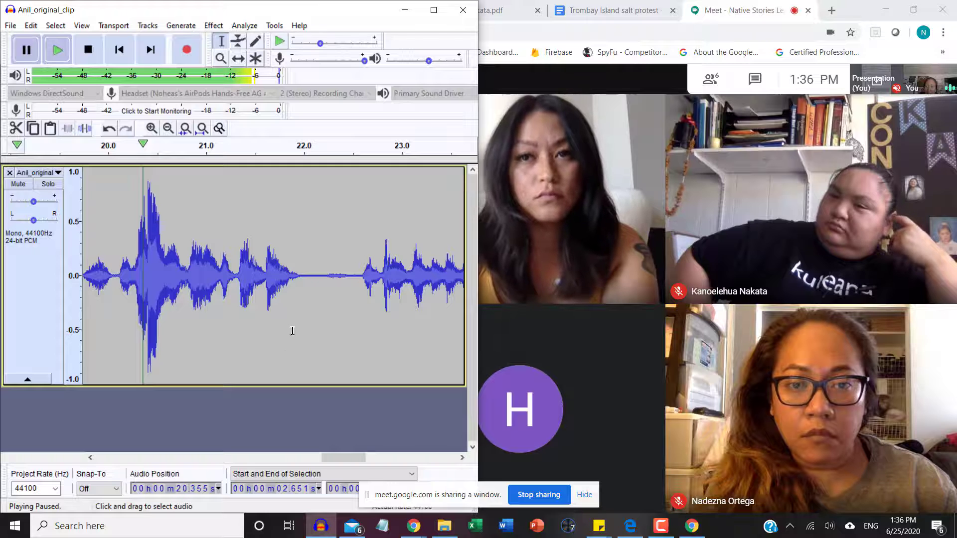
- Show the Anil track as a spectrogram and select the quiet gap from about 21.99 to 22.2 seconds
left_click_drag(300, 288, 323, 306)
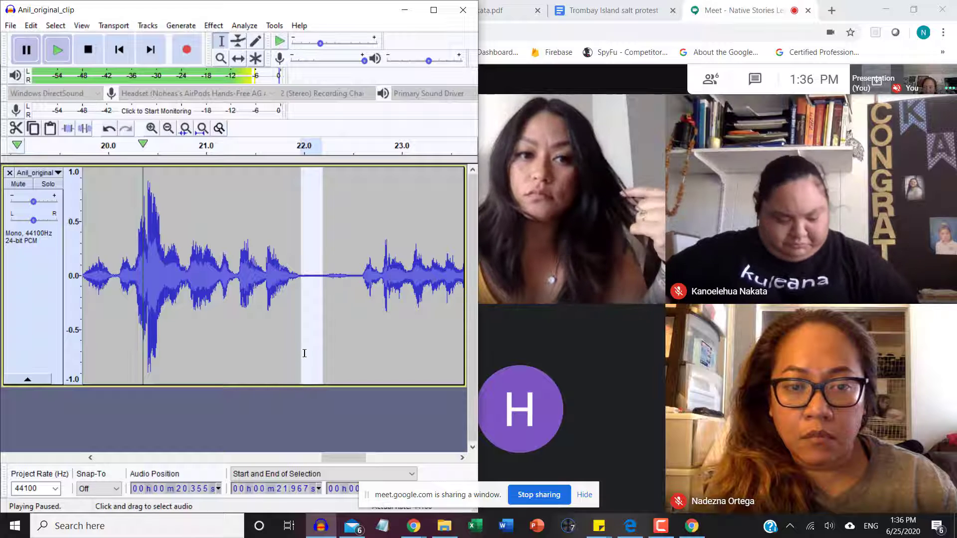
left_click(61, 173)
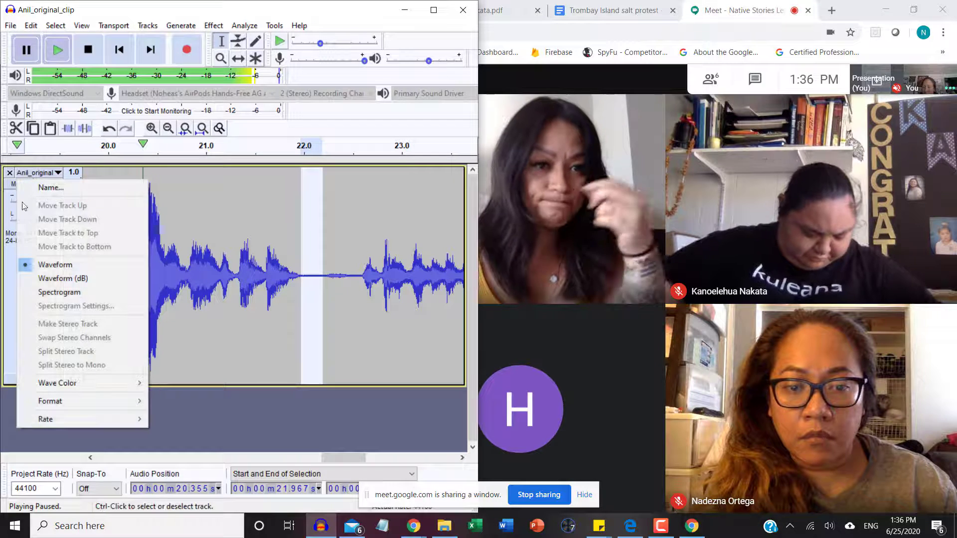
left_click(35, 292)
left_click(312, 329)
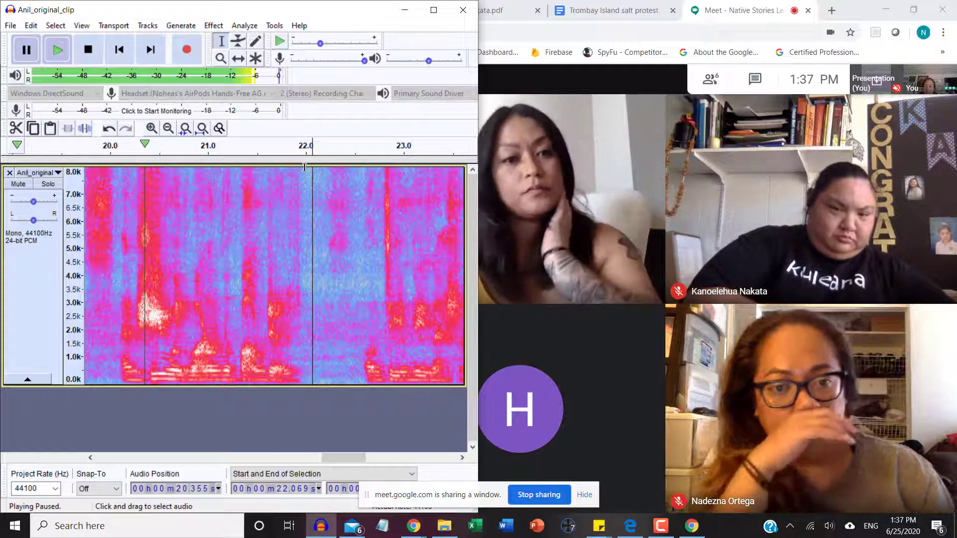
left_click_drag(306, 195, 322, 384)
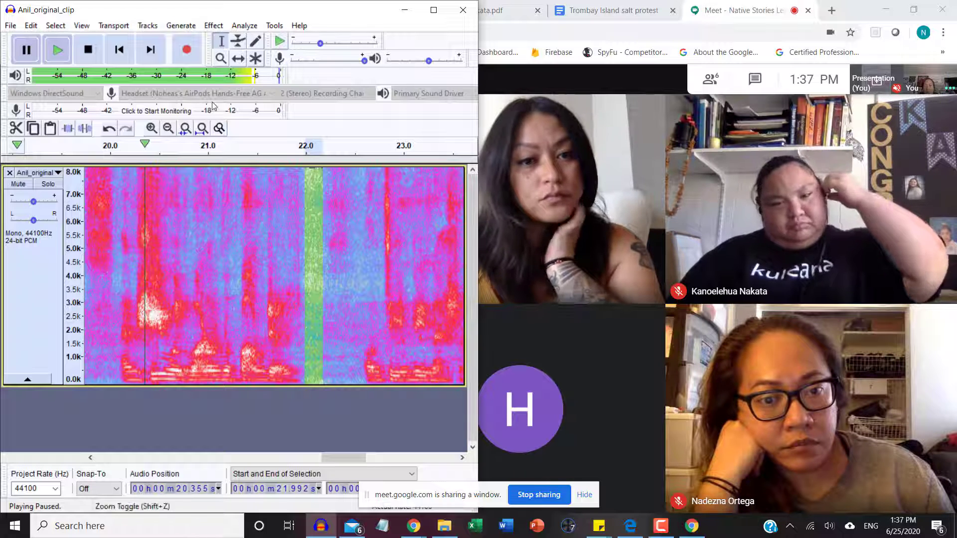
- Capture a noise profile from the selected quiet gap with the Noise Reduction effect
left_click(215, 25)
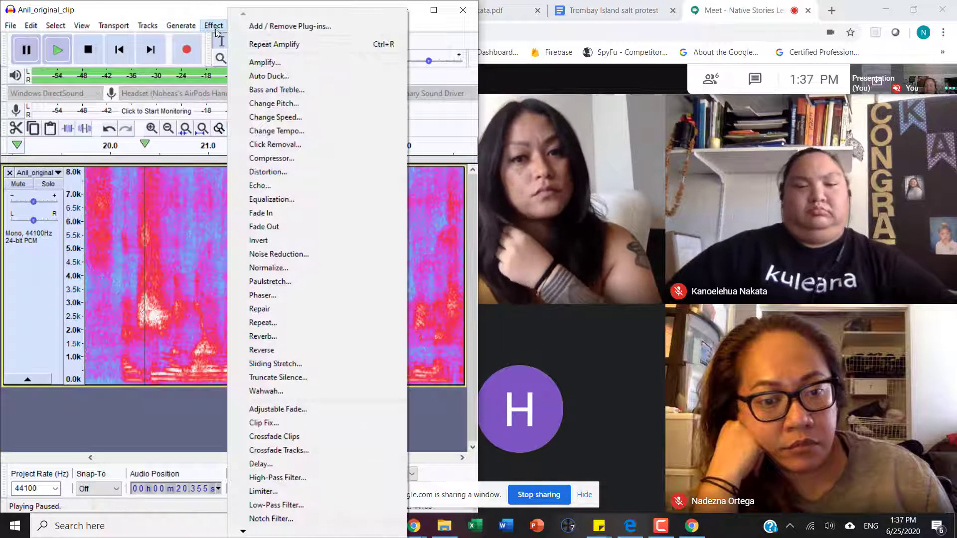
left_click(215, 25)
left_click(242, 25)
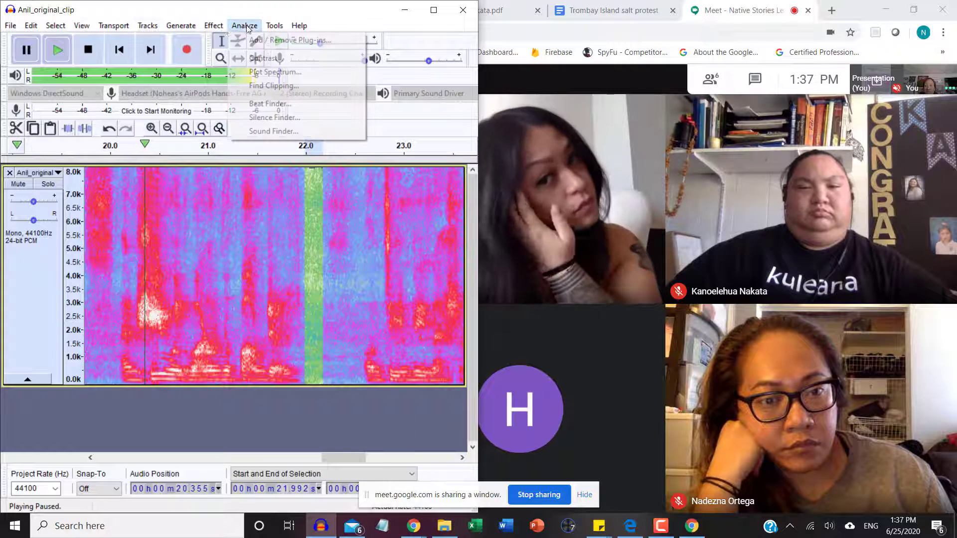
mouse_move(213, 24)
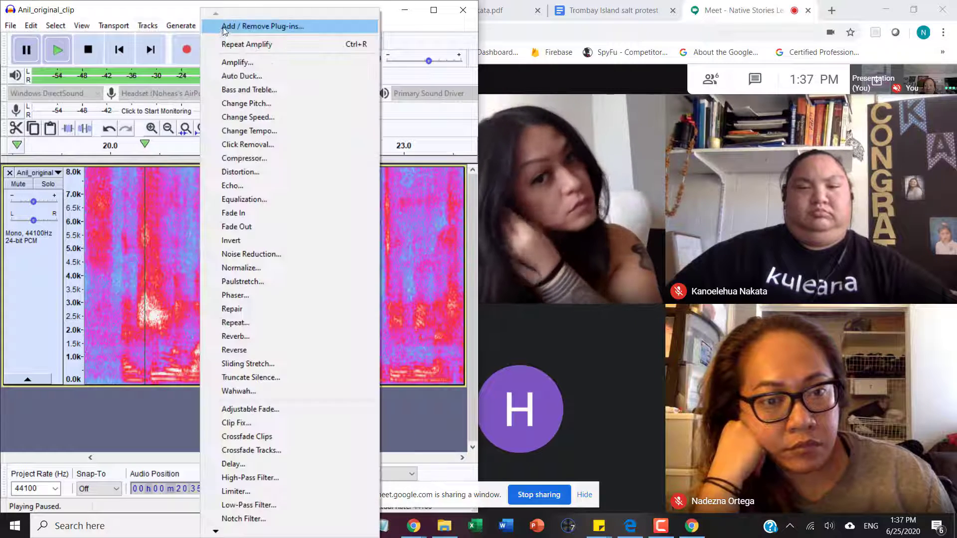
left_click(243, 255)
left_click(269, 366)
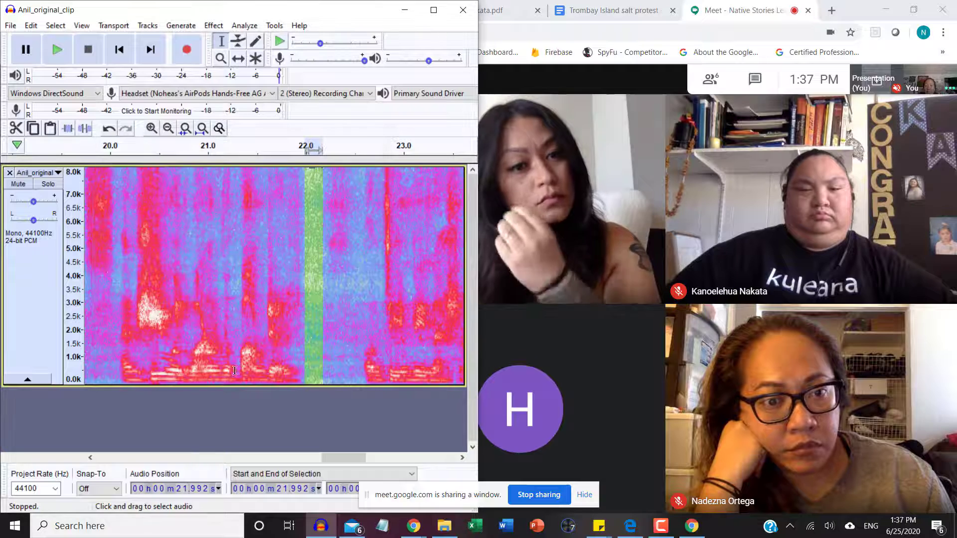
- Select the entire Anil track and return it to the Waveform view
left_click(191, 275)
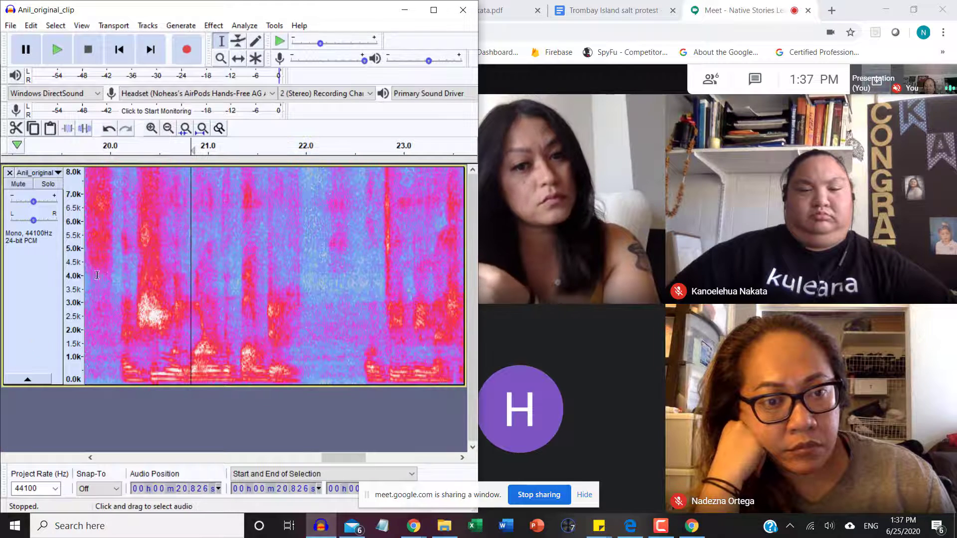
left_click(34, 305)
left_click(37, 173)
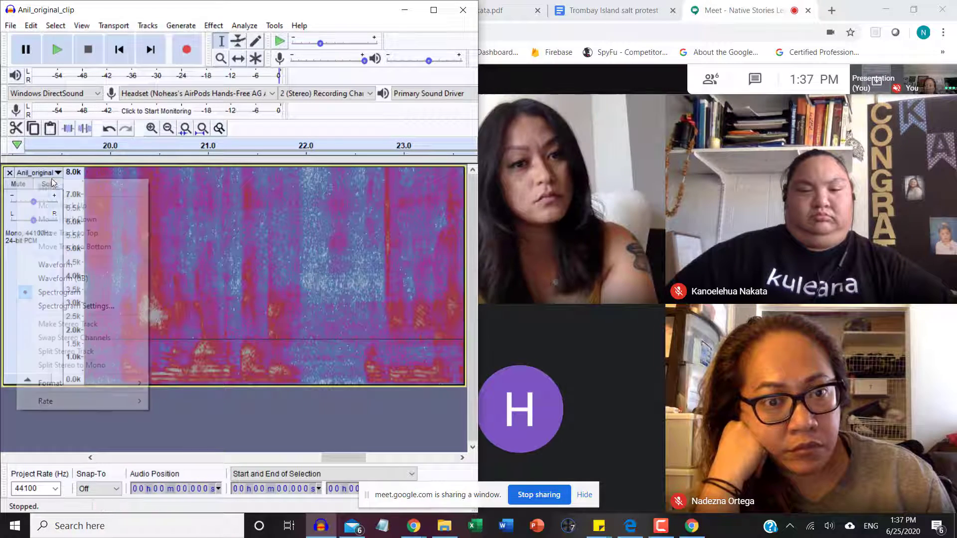
left_click(47, 264)
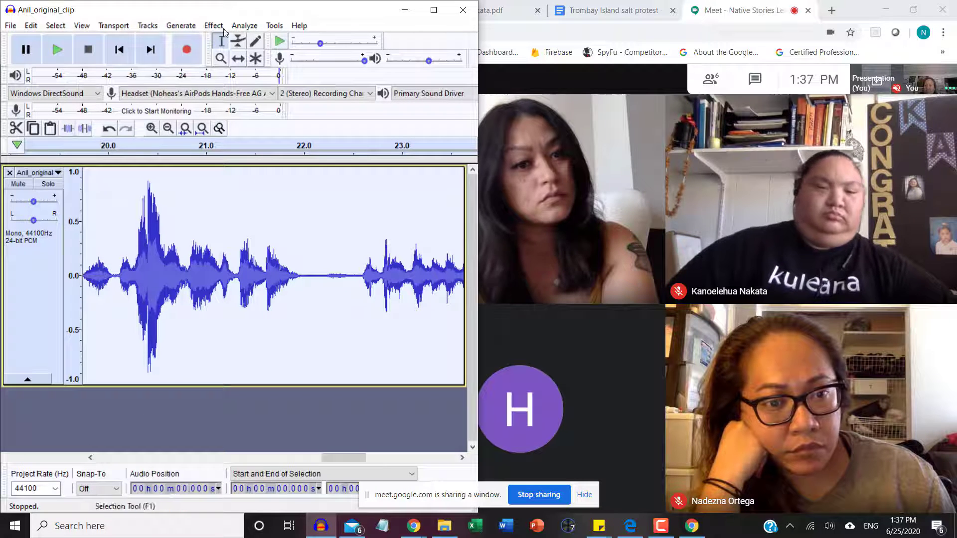
- Apply Noise Reduction to the whole Anil track with 27 dB reduction and 3 frequency smoothing bands
left_click(252, 25)
mouse_move(214, 25)
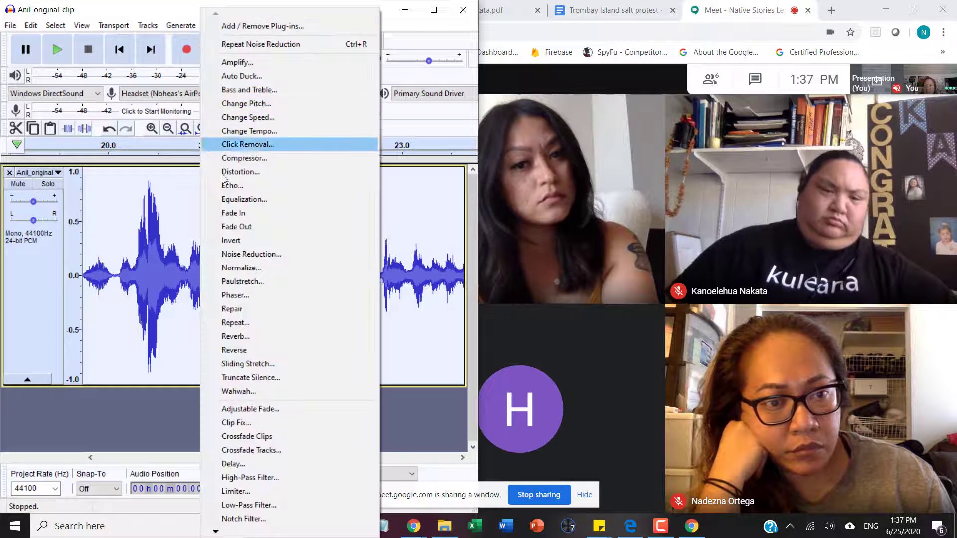
left_click(240, 253)
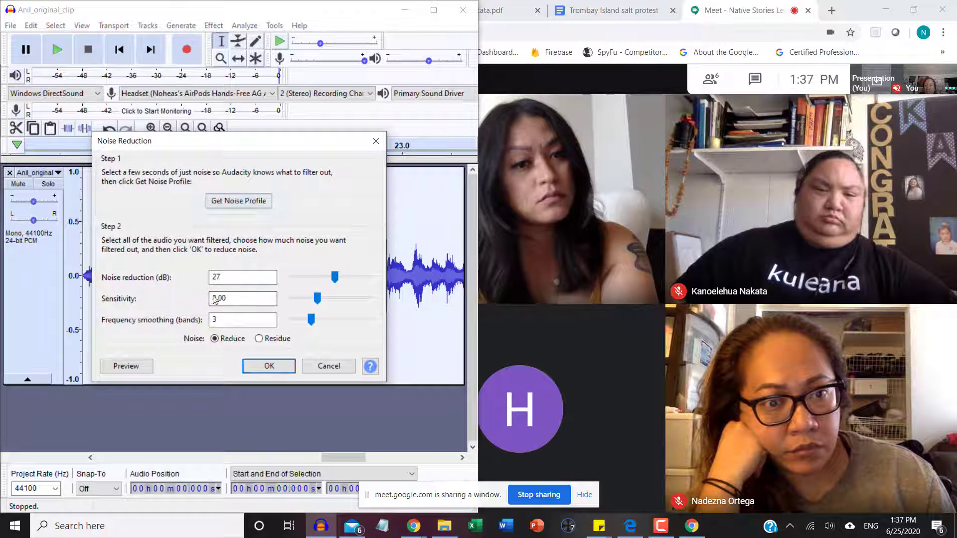
left_click(269, 366)
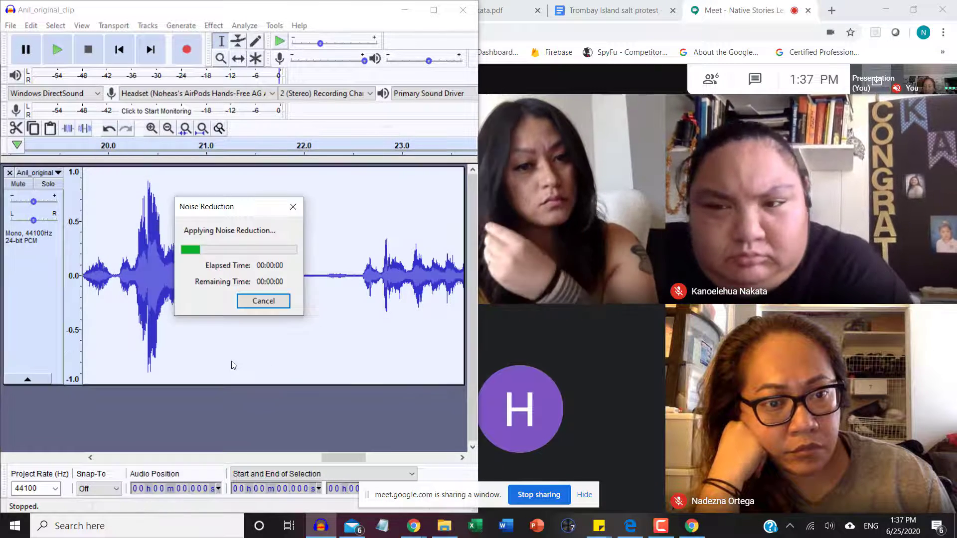
- Mark the cleaned gap near 22 seconds, then play the clip from about 20.4 seconds and pause at about 26.7 seconds
left_click_drag(303, 285, 316, 290)
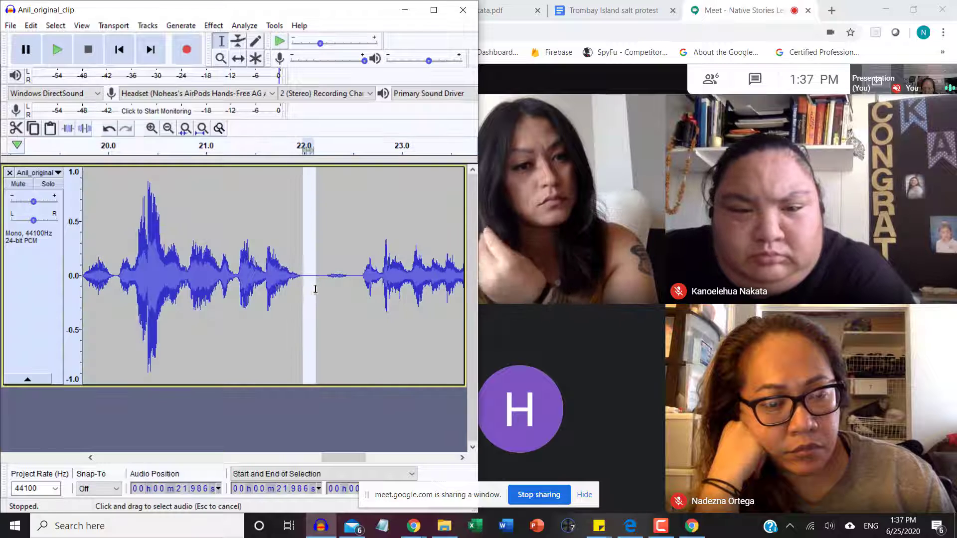
left_click(144, 322)
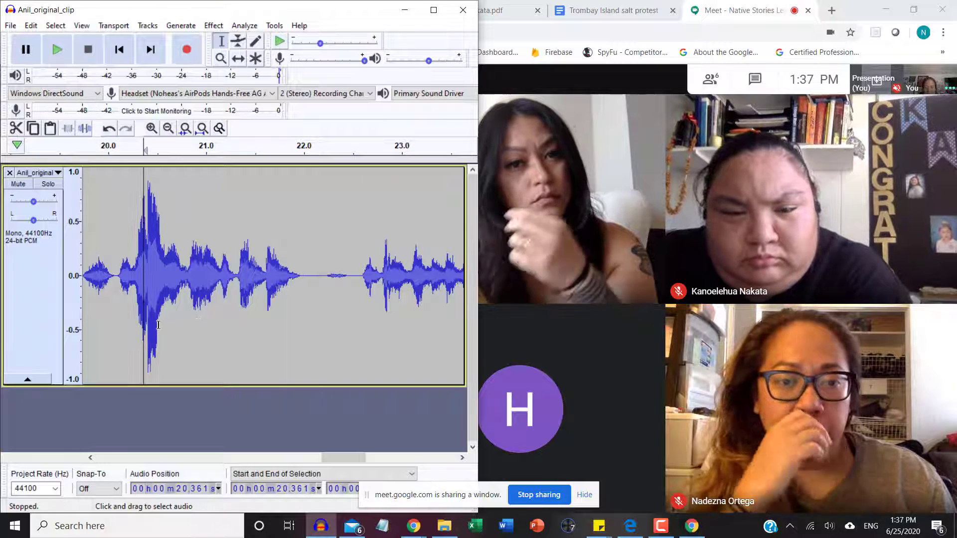
key("space")
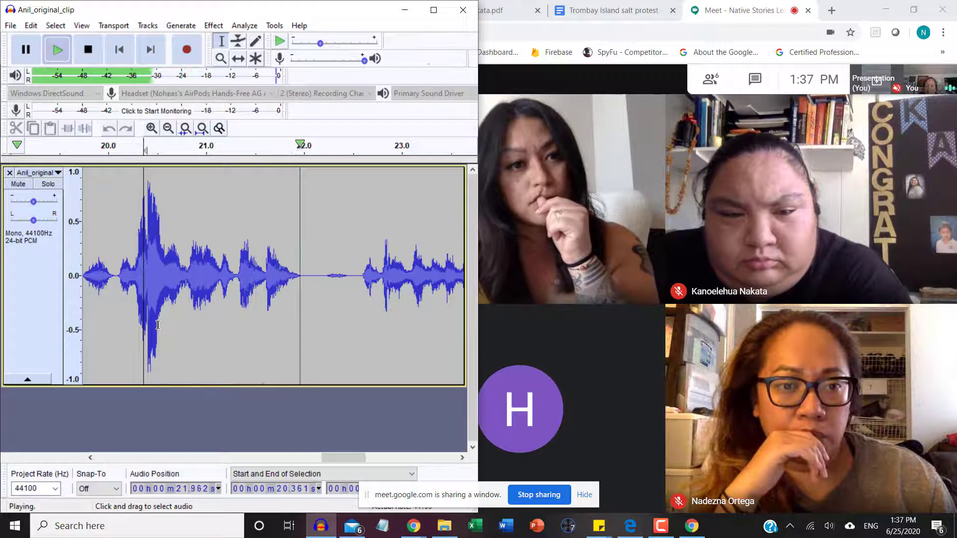
left_click(27, 53)
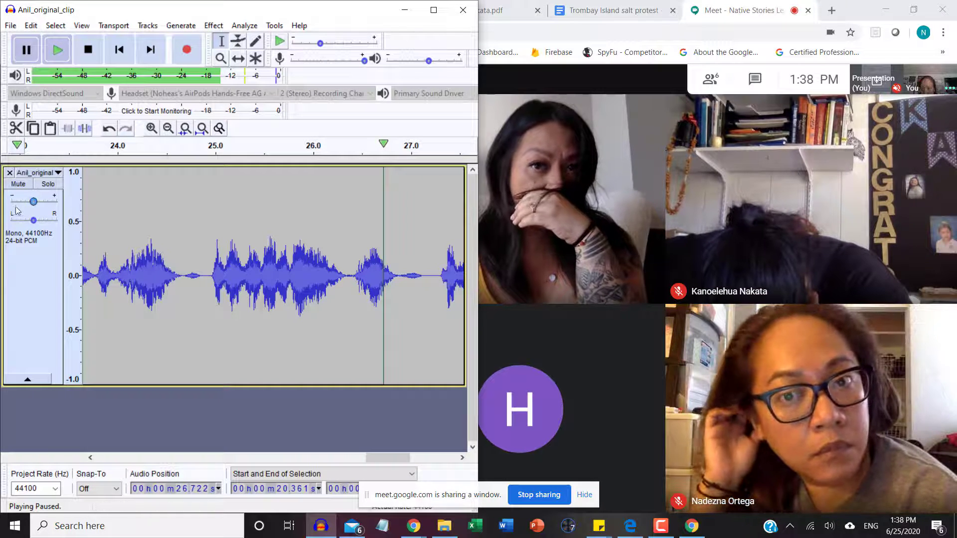
- Remove the Anil track from the project and bring up File Explorer
left_click(10, 173)
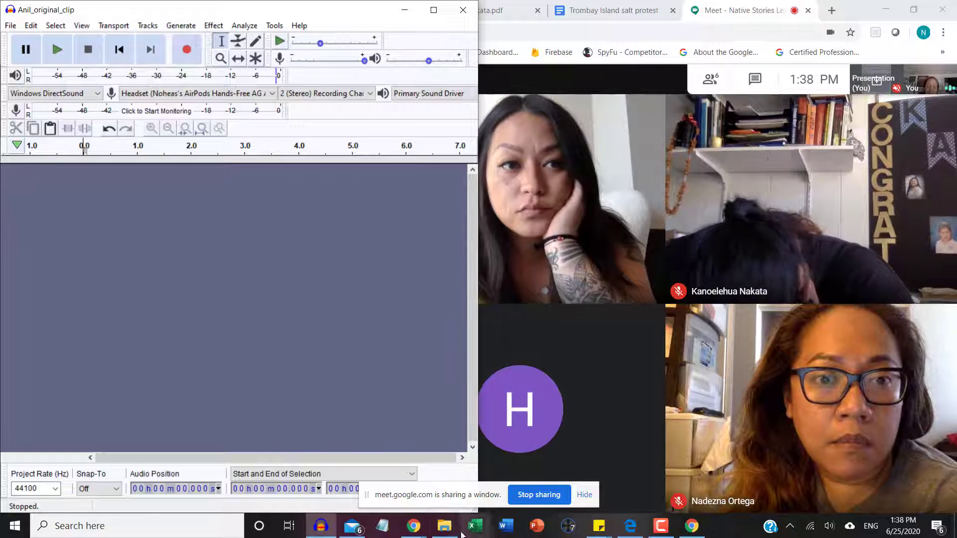
left_click(444, 527)
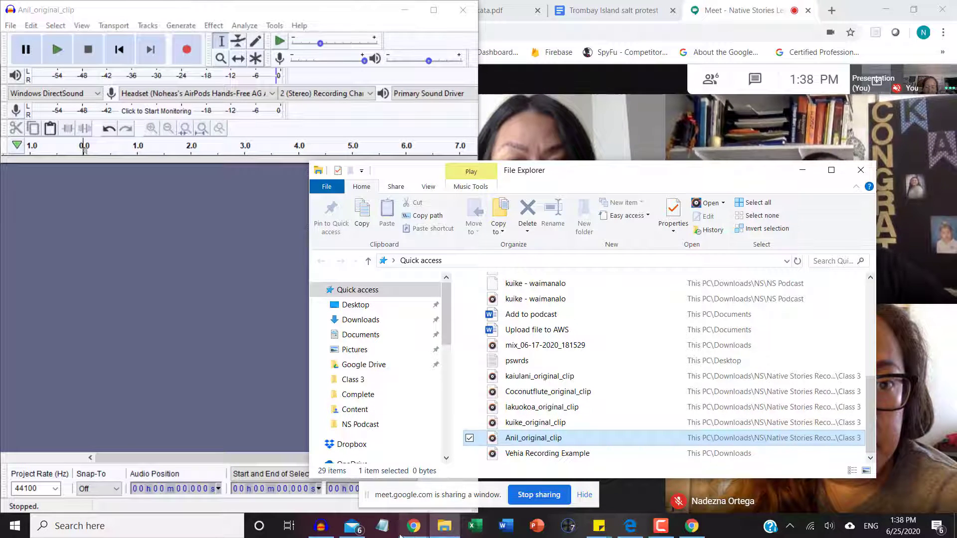
- Check the noise removal examples slide in the Papa 3 - Noise and Production presentation in Chrome, and minimize the browser
left_click(413, 525)
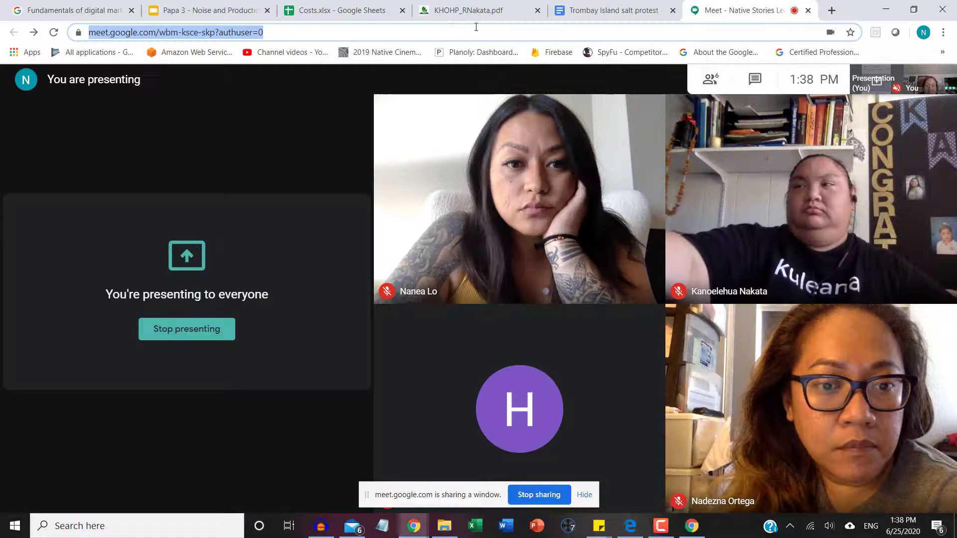
left_click(200, 17)
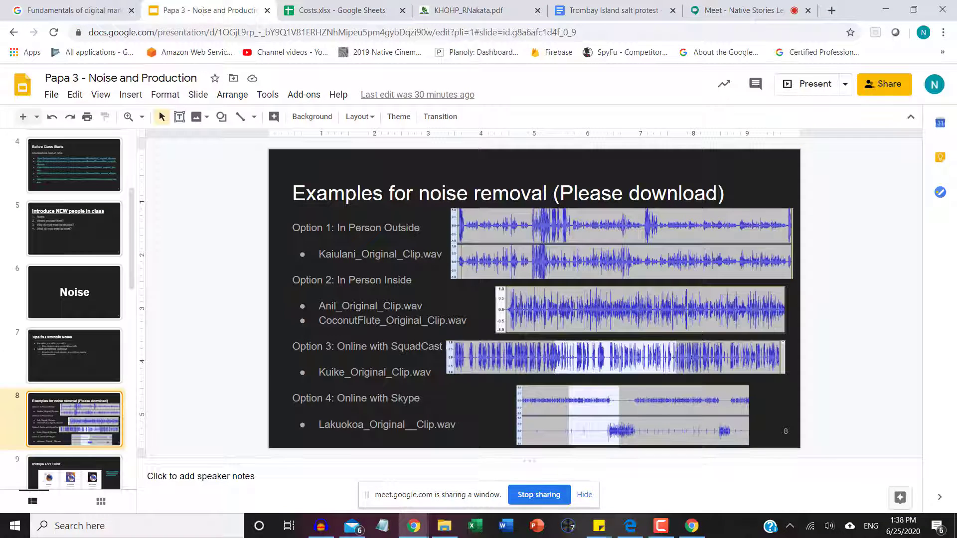
left_click(886, 10)
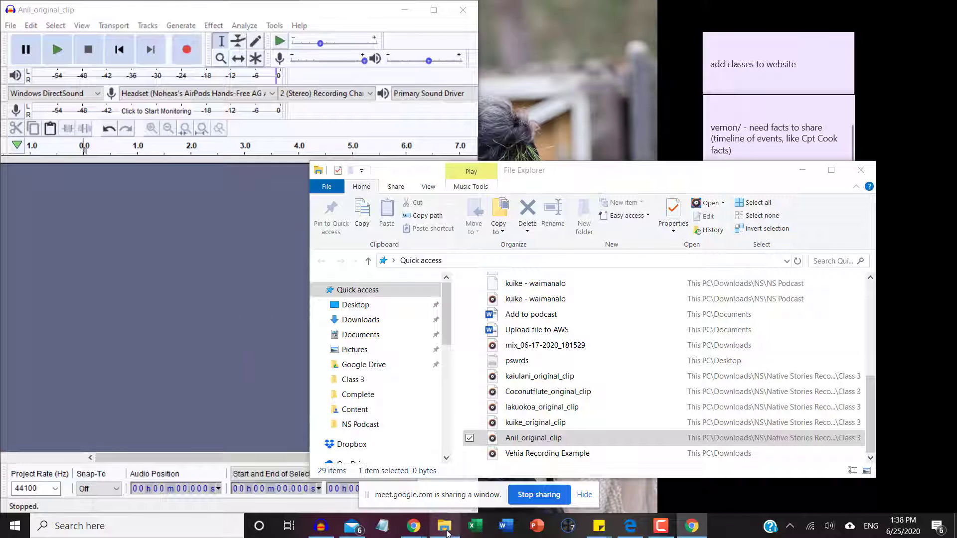
- Load kuike_original_clip from File Explorer into the empty Audacity project
mouse_move(447, 533)
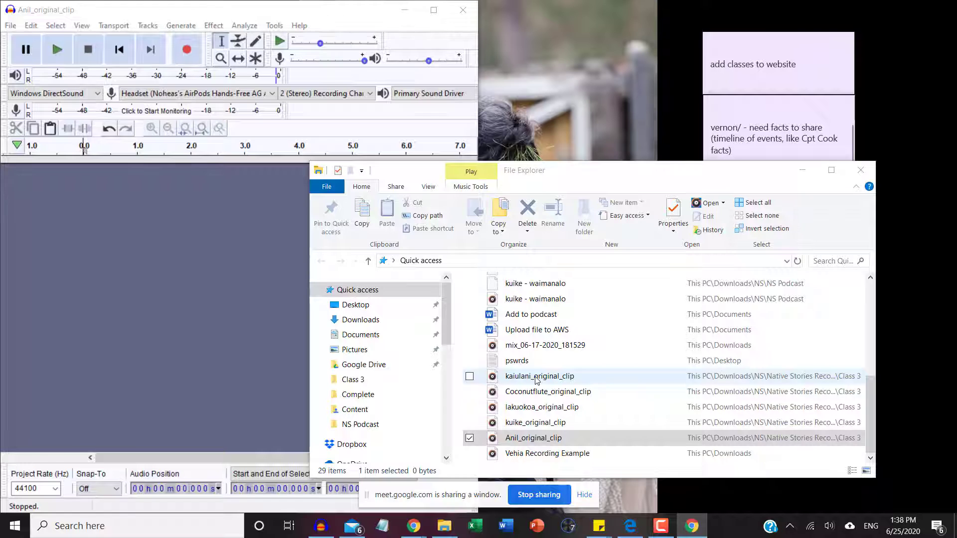
left_click(533, 426)
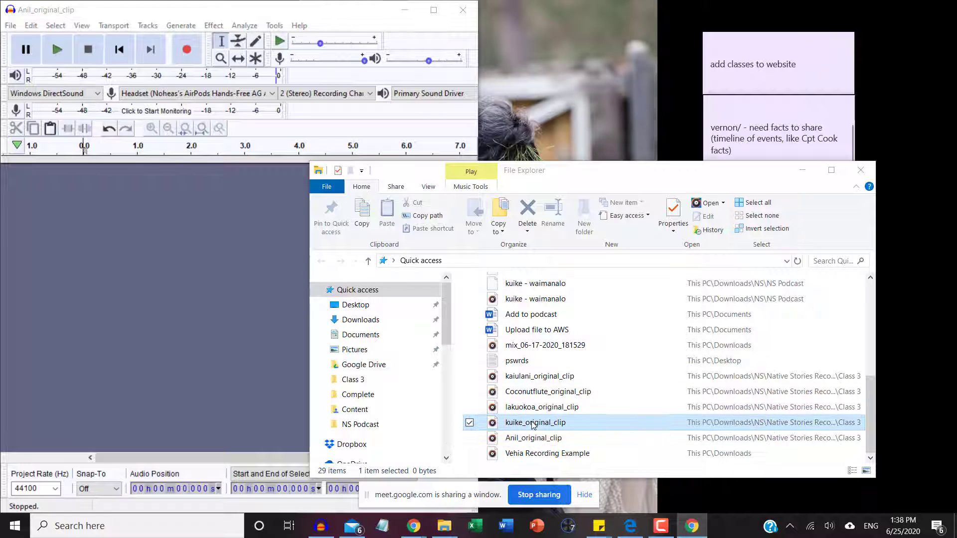
left_click_drag(533, 425, 154, 385)
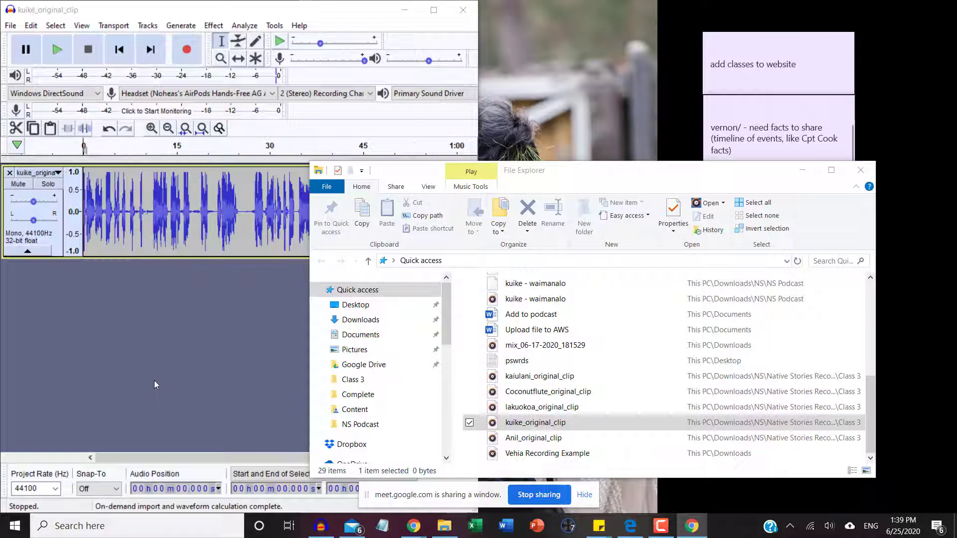
left_click(164, 414)
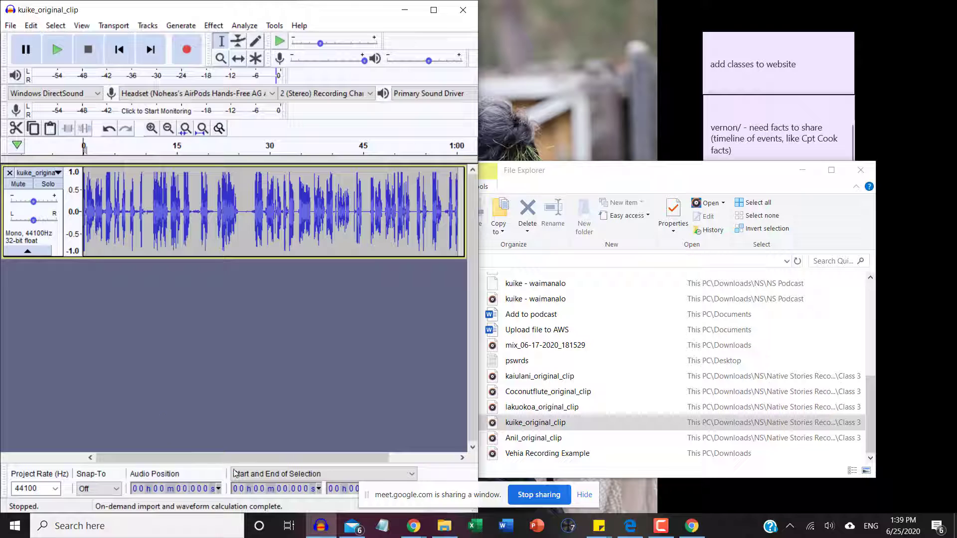
- Examine the quiet gap at about 25 to 26.7 seconds in the kuike clip, place the cursor at about 25.8 seconds, and make the track taller
left_click(218, 233)
scroll(239, 235, "up", 6, "ctrl")
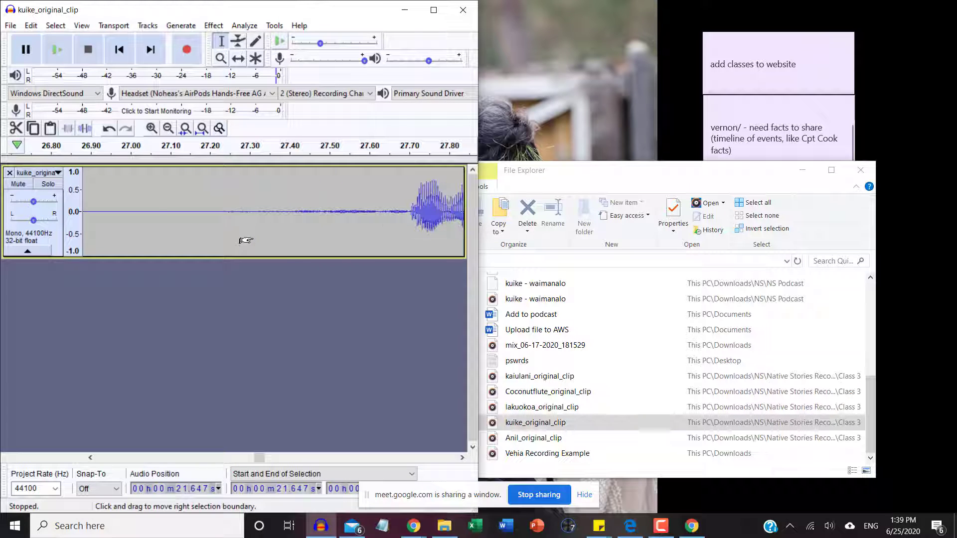
scroll(245, 241, "down", 4, "ctrl")
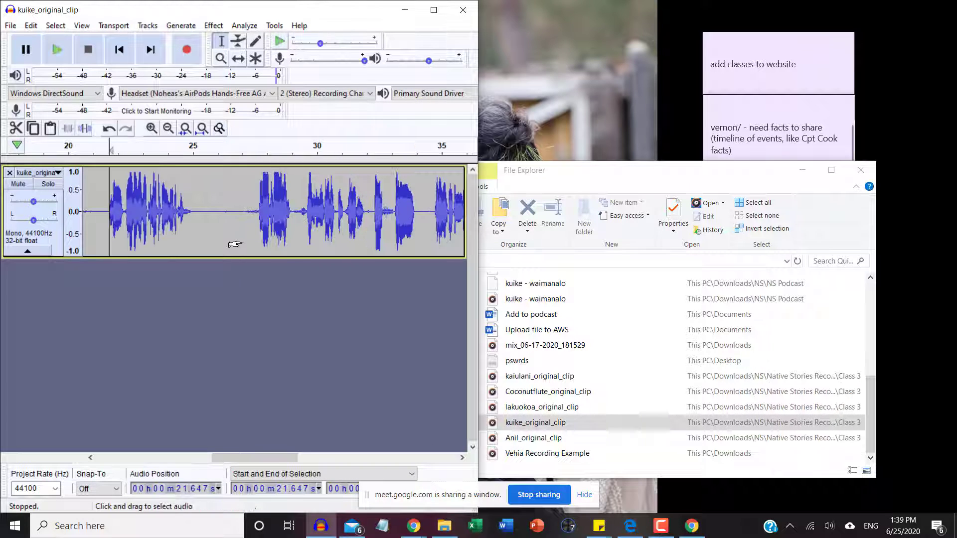
left_click(242, 240)
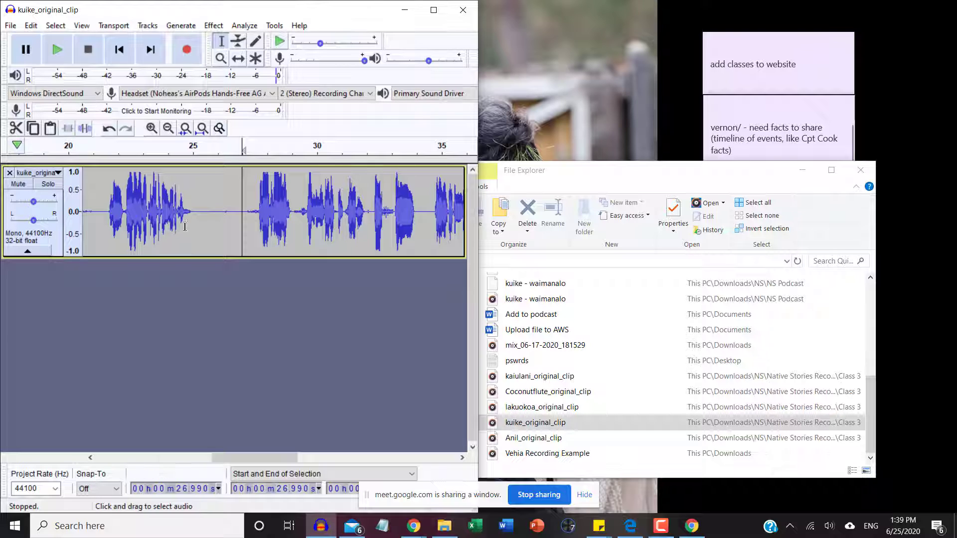
left_click_drag(193, 220, 238, 220)
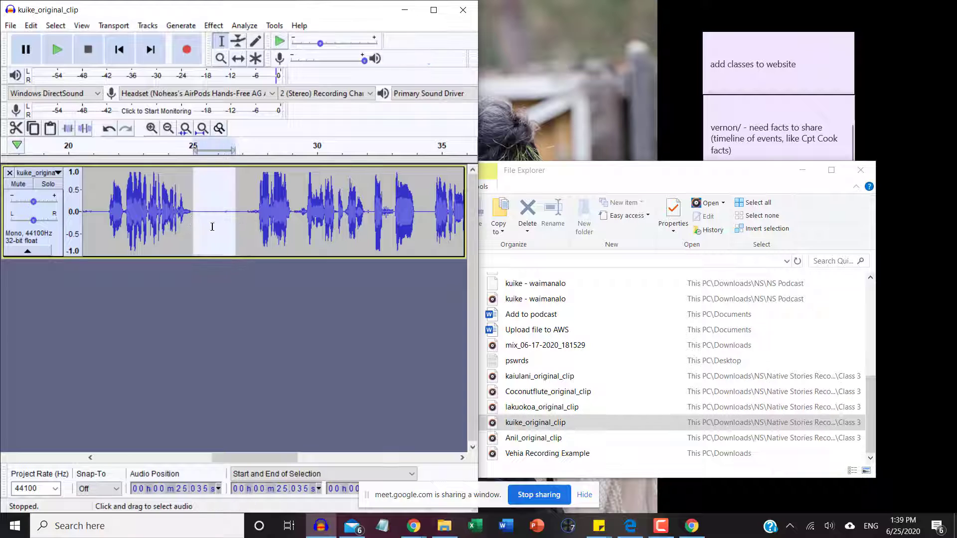
left_click(212, 220)
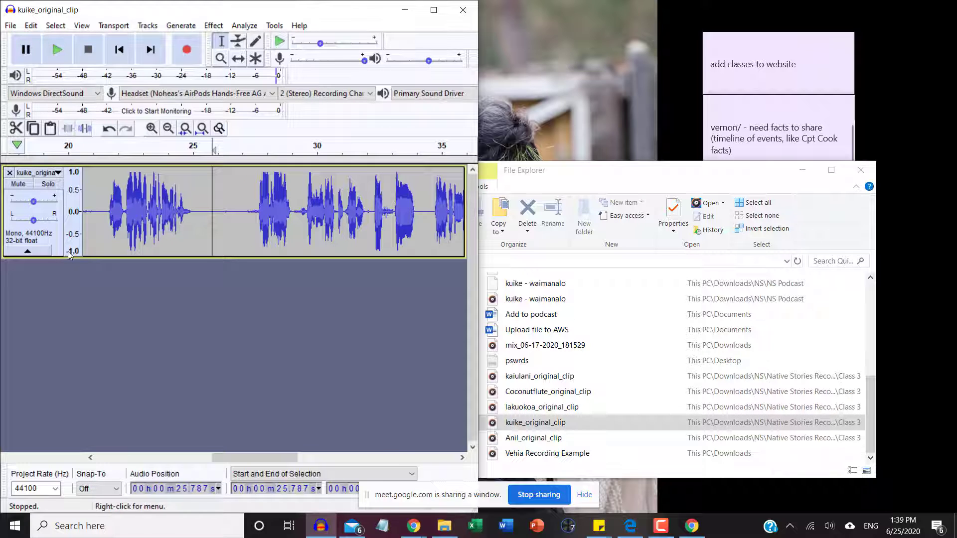
left_click_drag(72, 258, 72, 424)
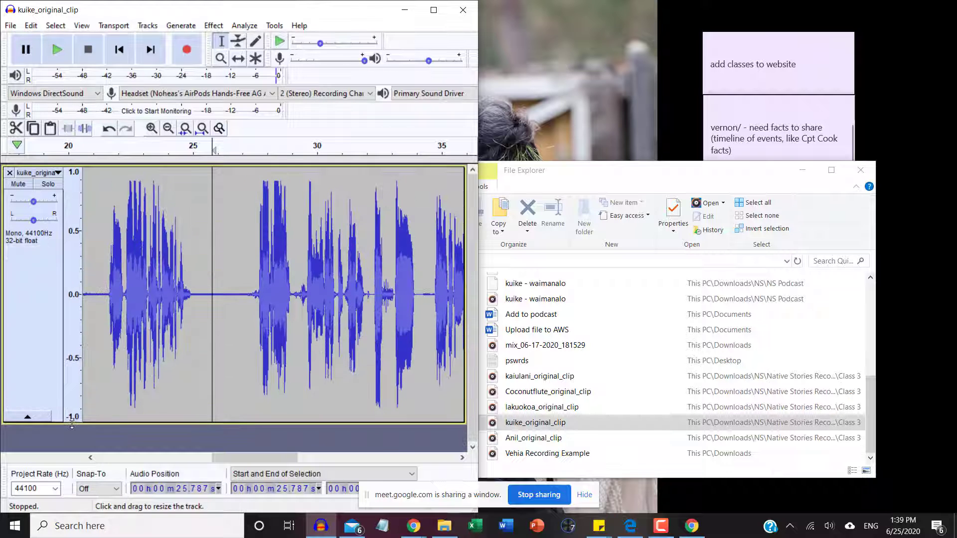
- Switch the kuike track to Spectrogram view and examine the quiet gap at about 25 to 27 seconds
left_click(195, 357)
left_click(39, 173)
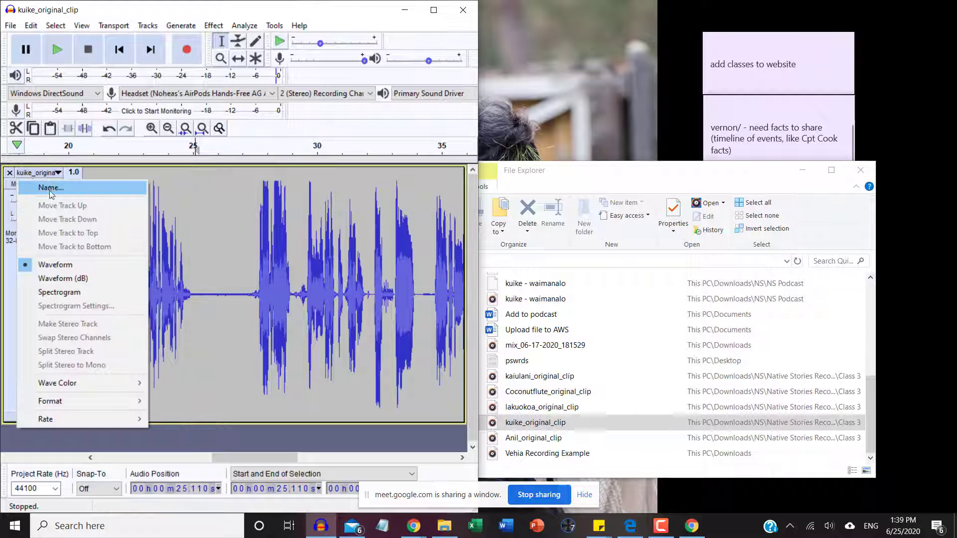
left_click(59, 292)
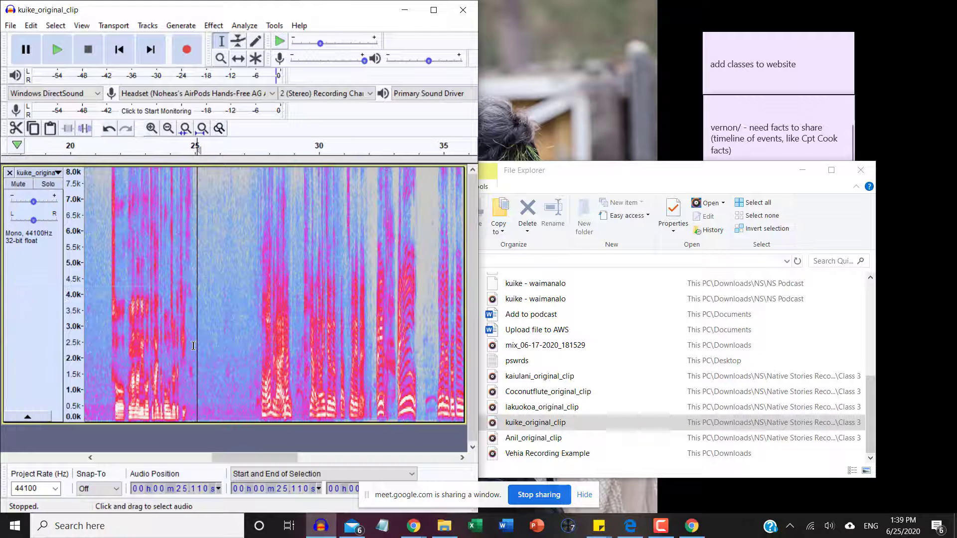
left_click_drag(197, 347, 196, 418)
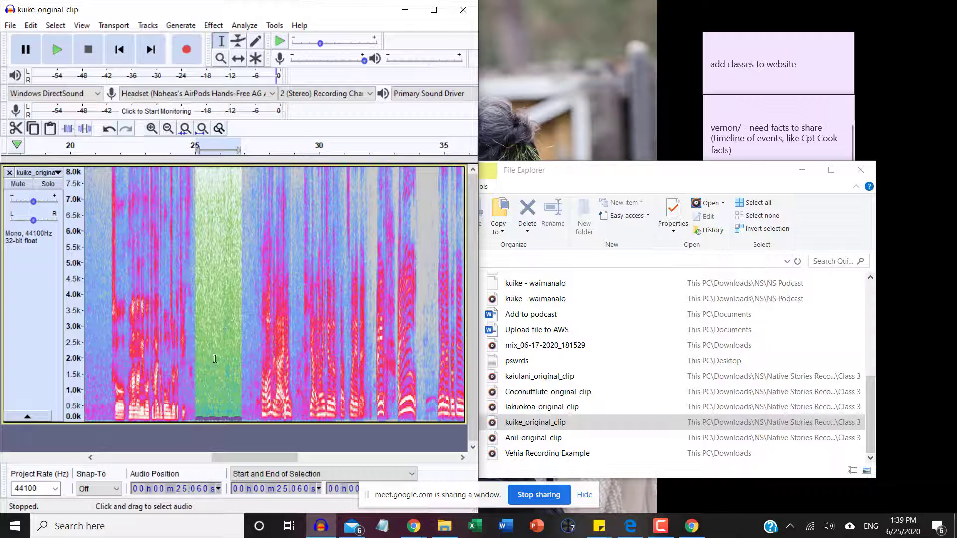
left_click(229, 381)
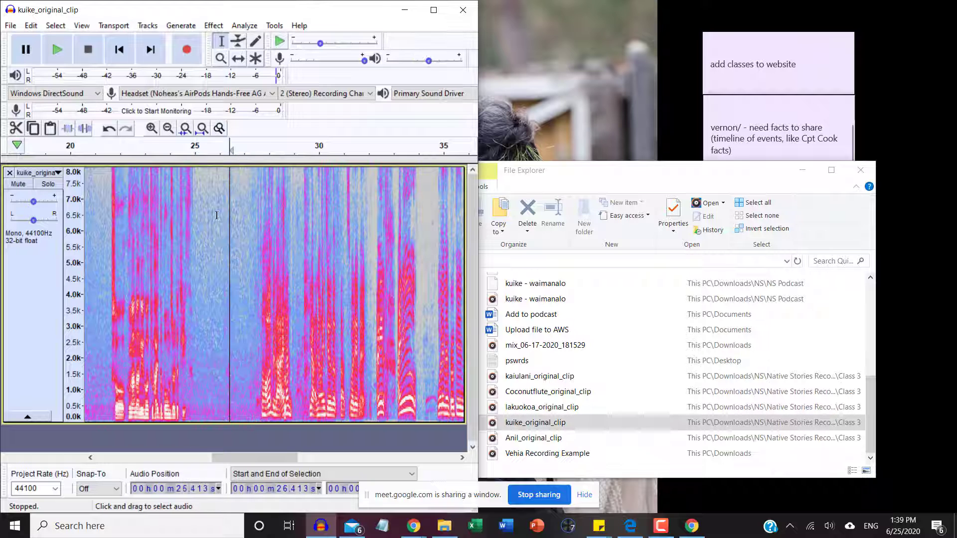
- Select the quiet gap from about 25.4 to 27.1 seconds and capture it as the noise profile for Noise Reduction
left_click_drag(204, 170, 247, 424)
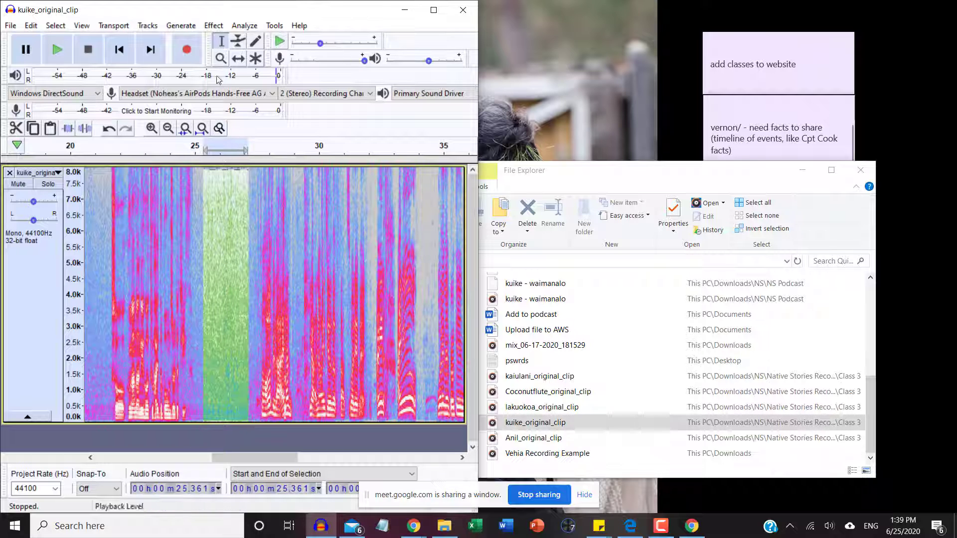
left_click(214, 25)
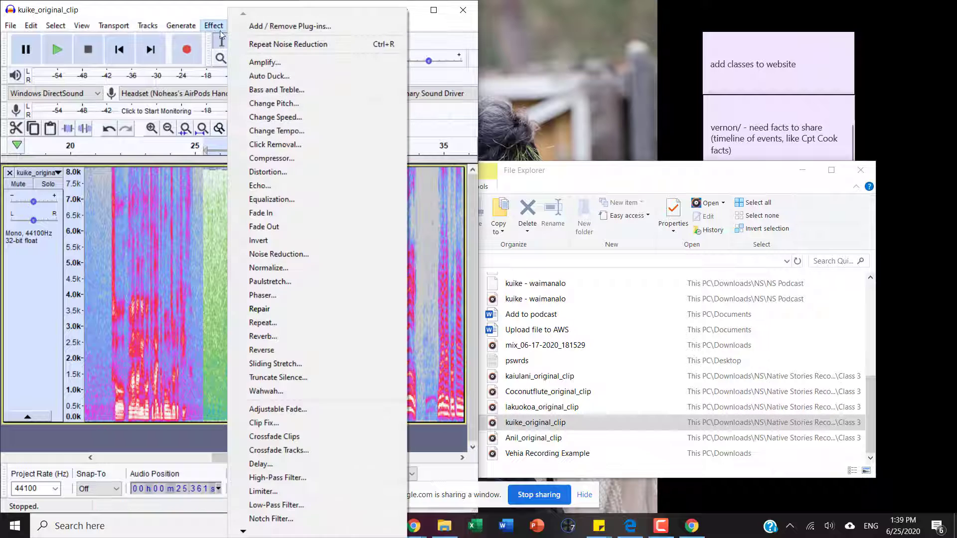
left_click(272, 254)
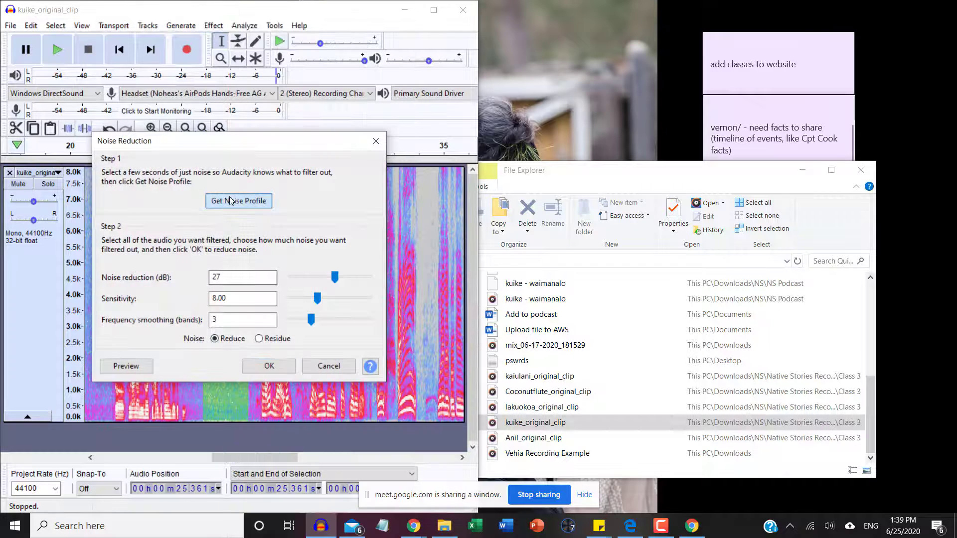
left_click(231, 200)
left_click(220, 299)
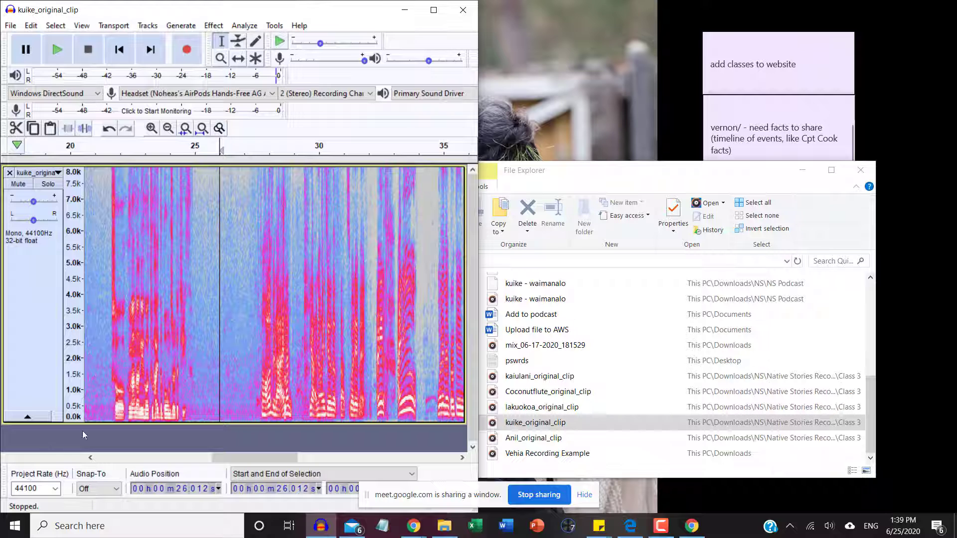
- Fit the whole kuike clip in view and switch the track back to Waveform view
scroll(144, 386, "down", 2)
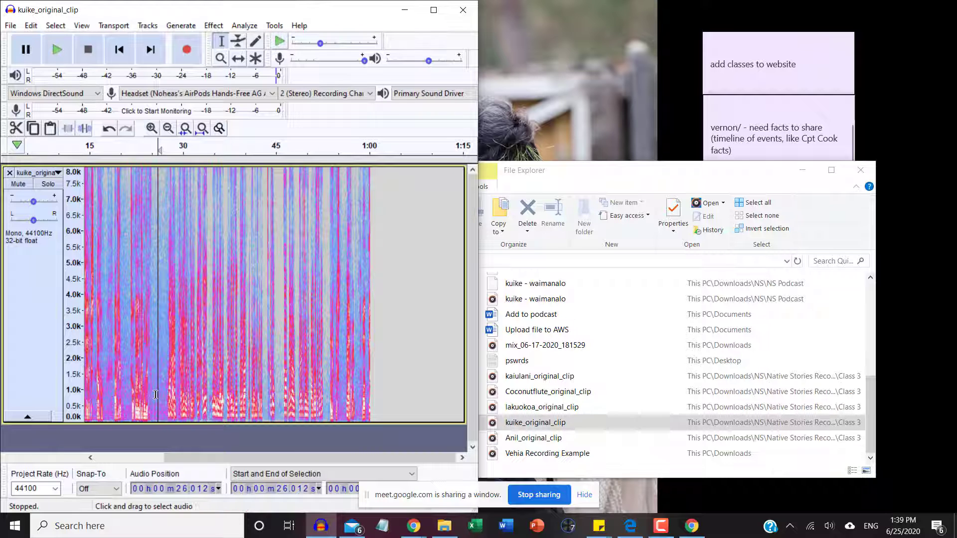
left_click_drag(156, 395, 84, 396)
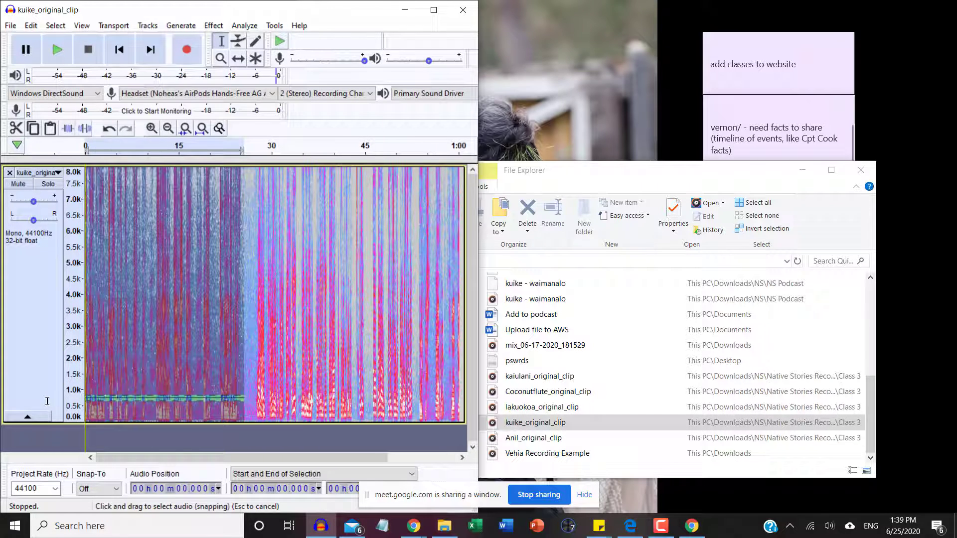
left_click(150, 380)
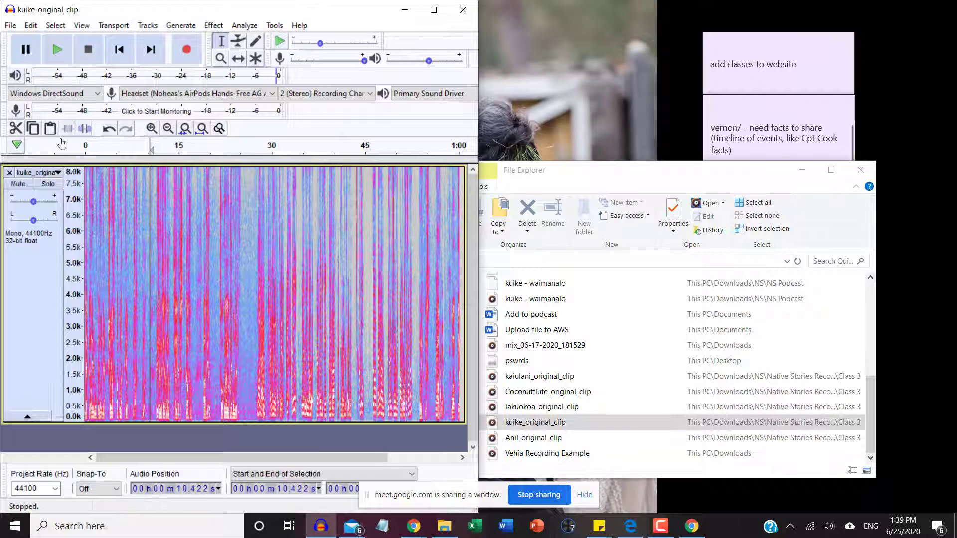
left_click(58, 173)
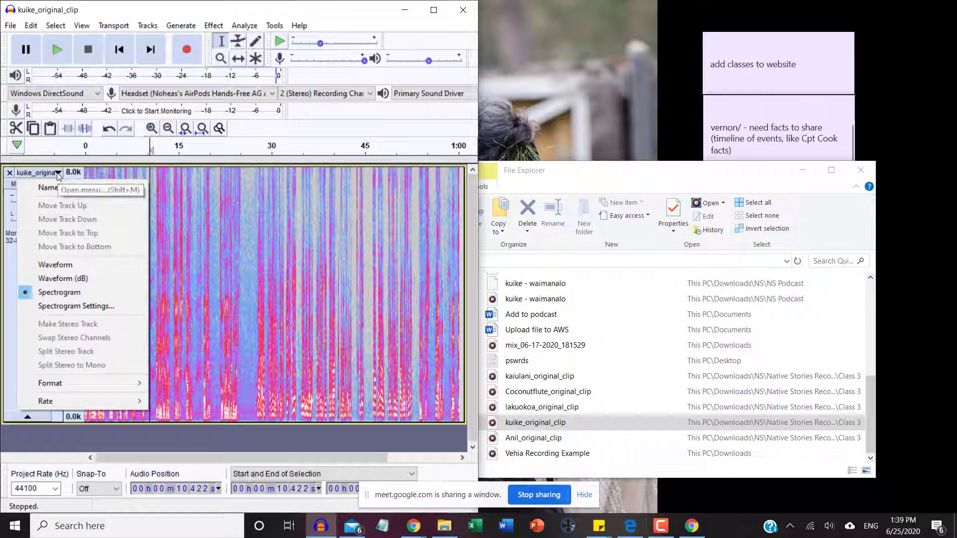
left_click(55, 265)
left_click(113, 310)
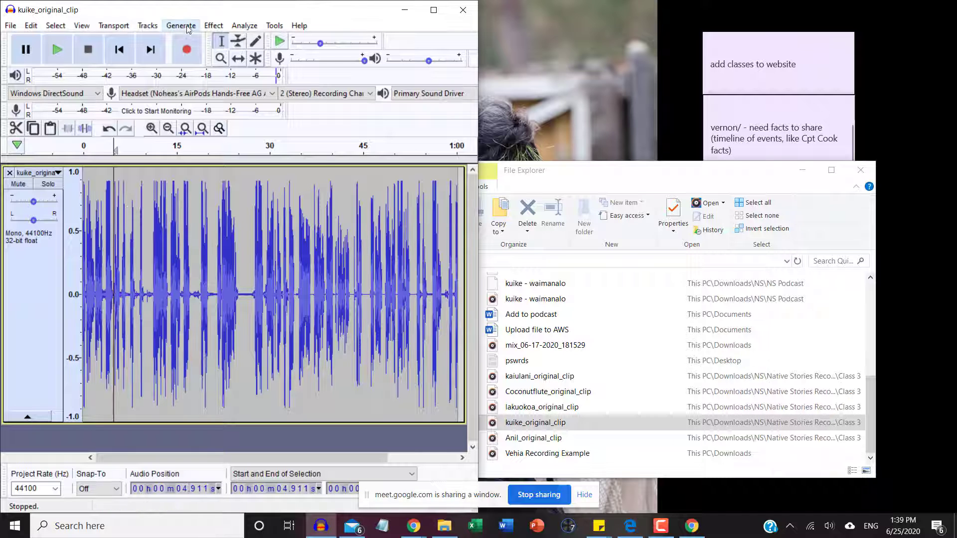
left_click(188, 28)
mouse_move(213, 25)
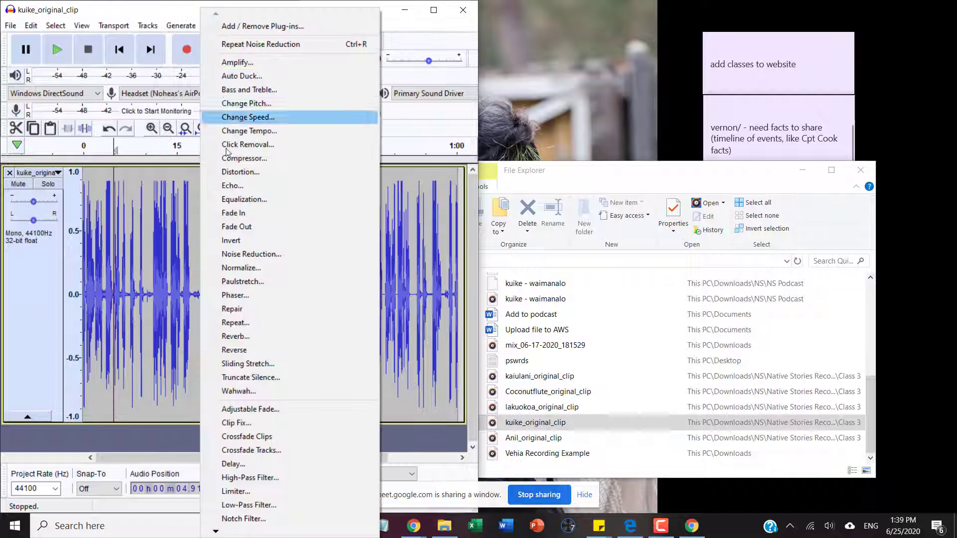
left_click(249, 255)
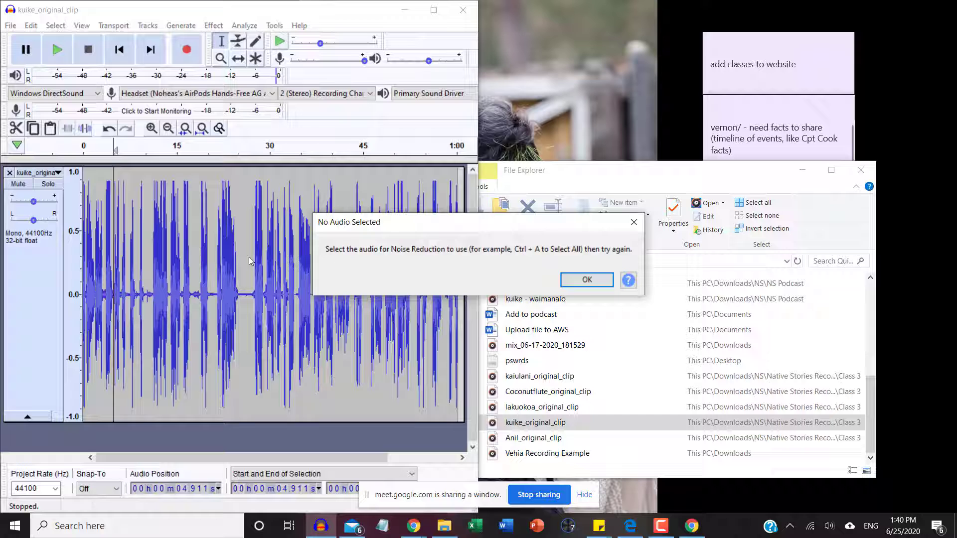
left_click(591, 282)
- Apply Noise Reduction to the entire kuike track with 27 dB, sensitivity 8.00 and 3 smoothing bands, and place the cursor at about 25.6 seconds
left_click(40, 289)
left_click(213, 25)
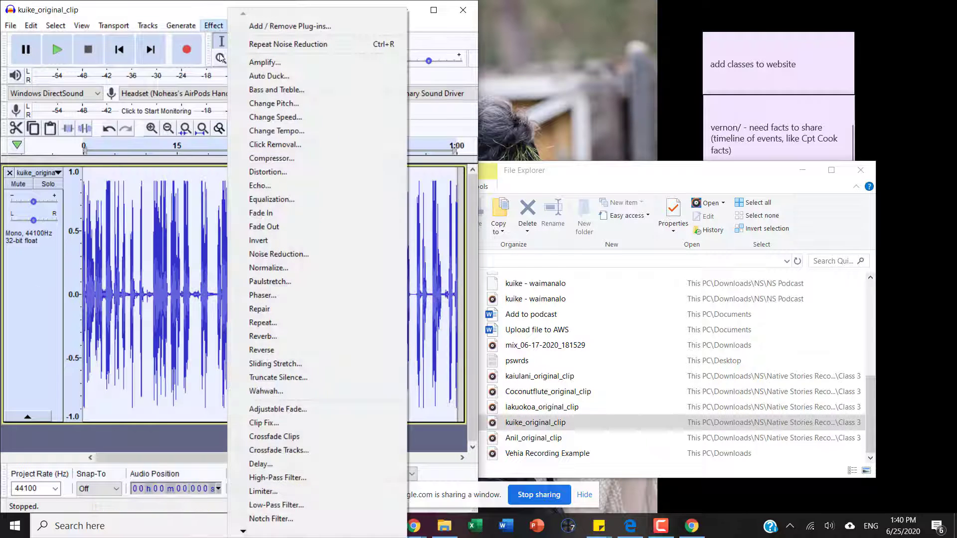
left_click(294, 254)
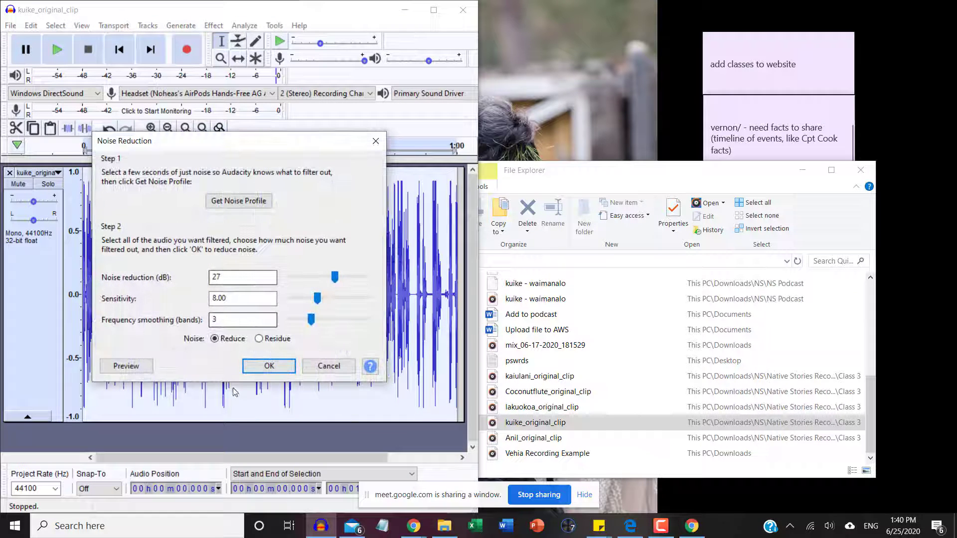
left_click(269, 366)
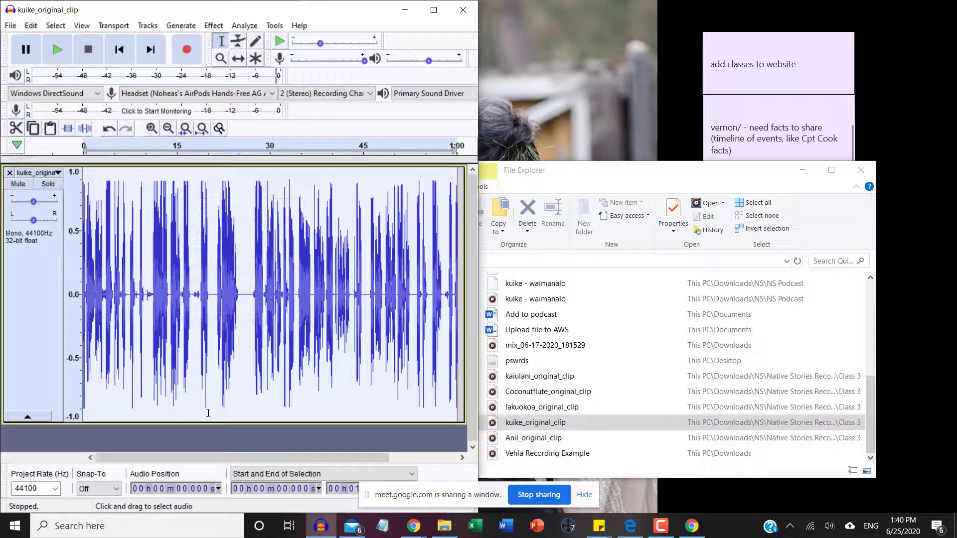
left_click(230, 375)
left_click(242, 366)
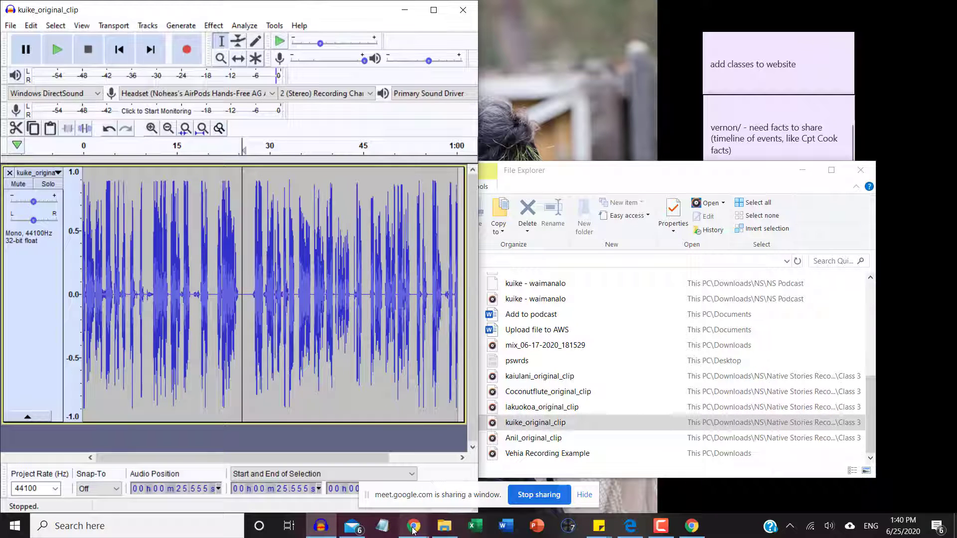
- Switch to Chrome and bring up the Google Meet call to watch the class participants
mouse_move(413, 532)
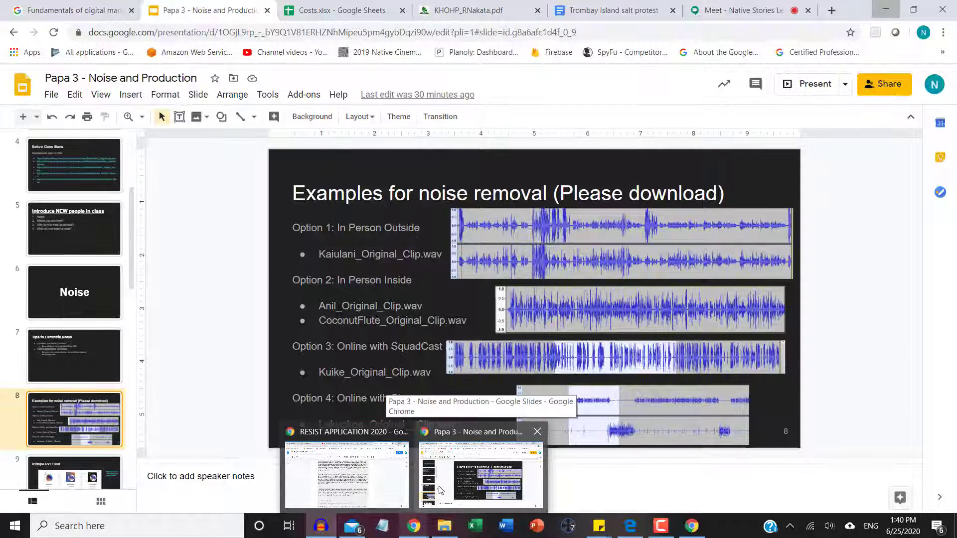
left_click(441, 491)
left_click(732, 10)
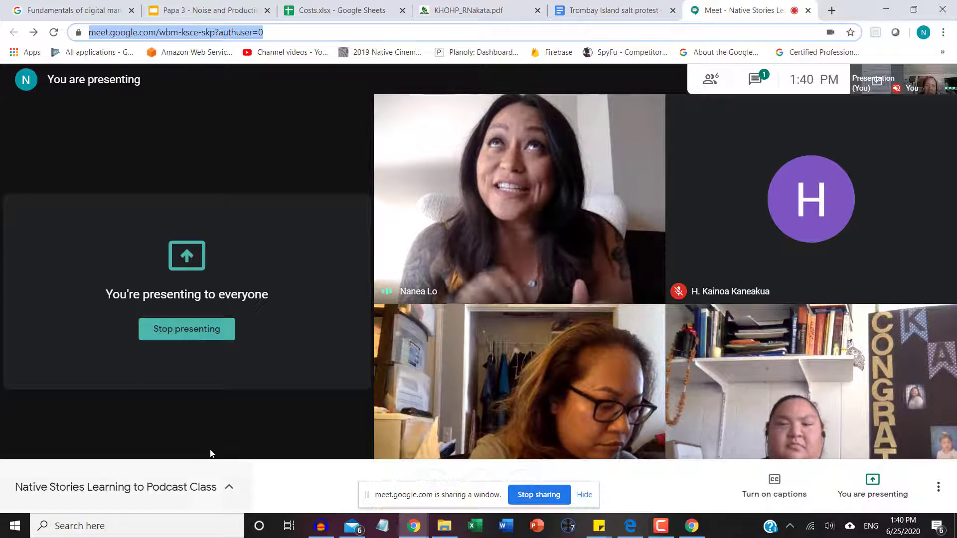
mouse_move(905, 256)
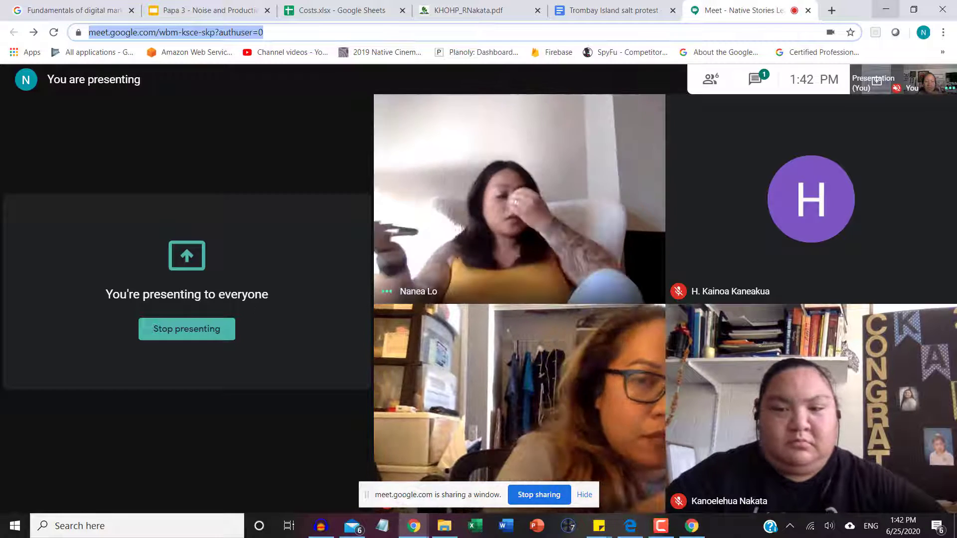
mouse_move(799, 141)
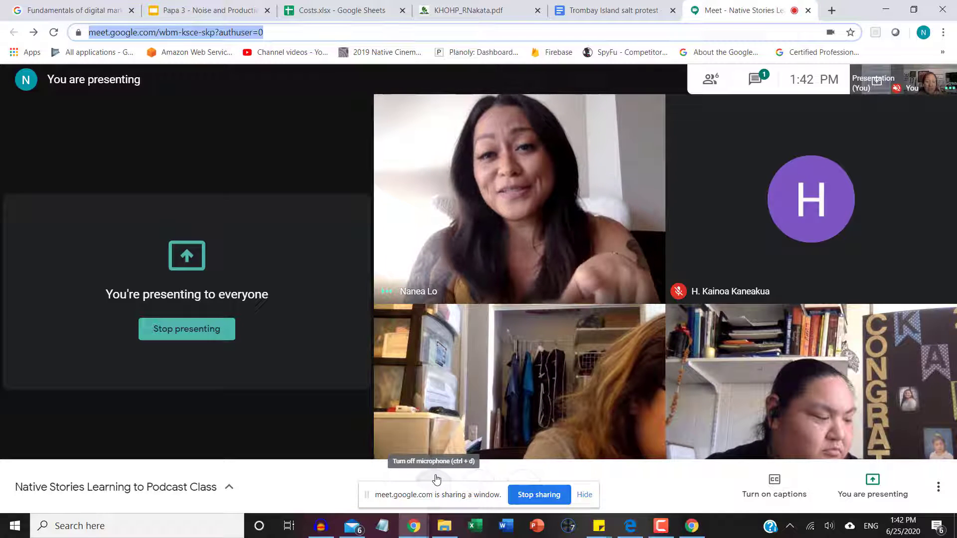
- Mute and unmute the microphone in the Meet call, and hide the window-sharing notice
left_click(436, 479)
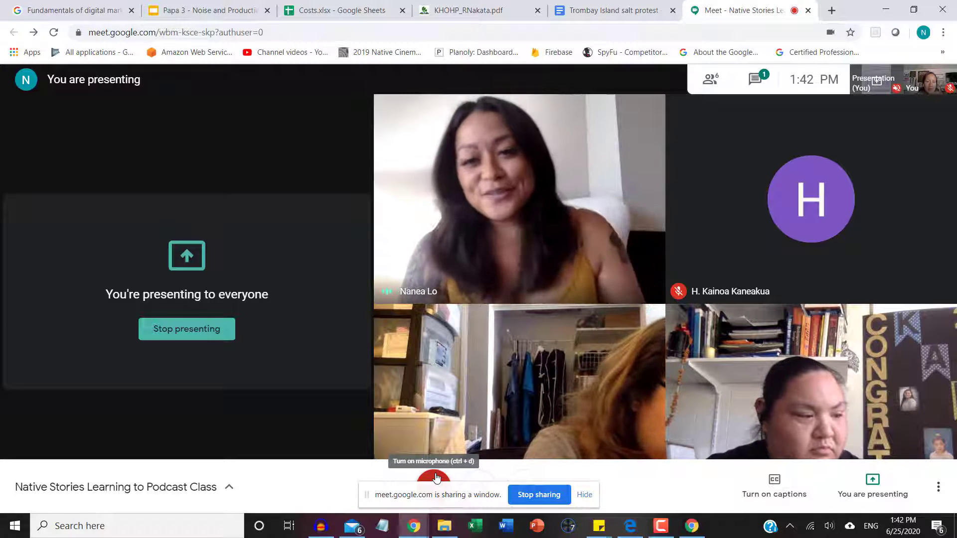
left_click(437, 479)
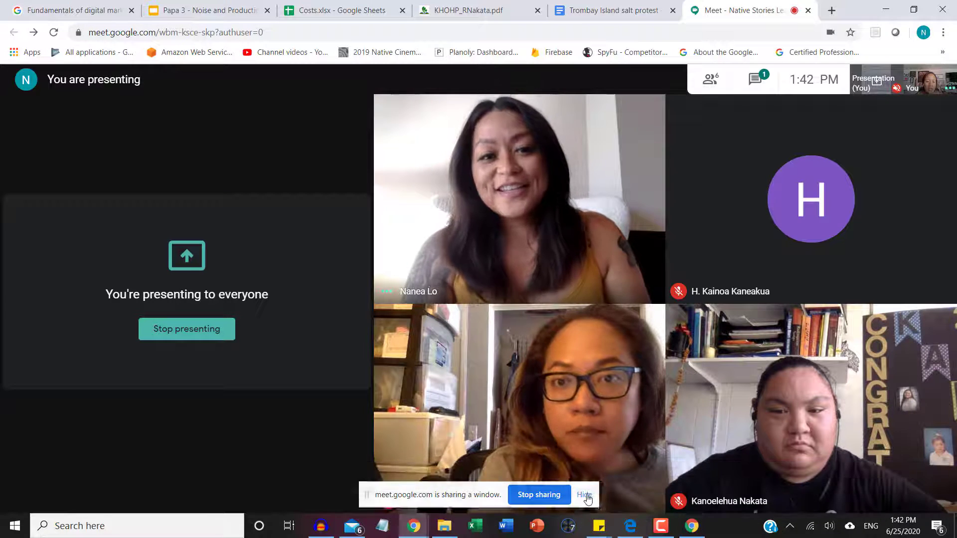
left_click(584, 494)
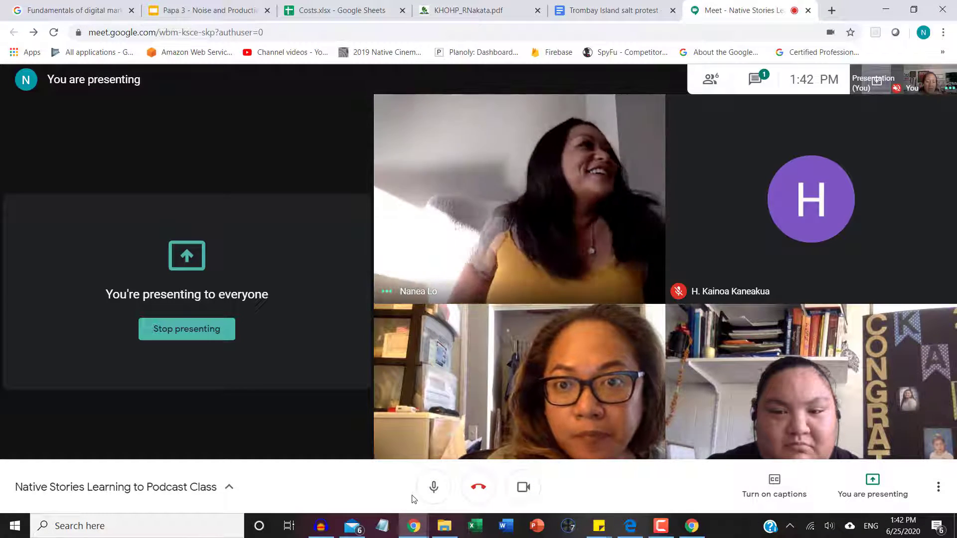
- Return to Audacity and point out the silent gap in the kuike track, leaving the cursor at about 26 seconds
mouse_move(311, 525)
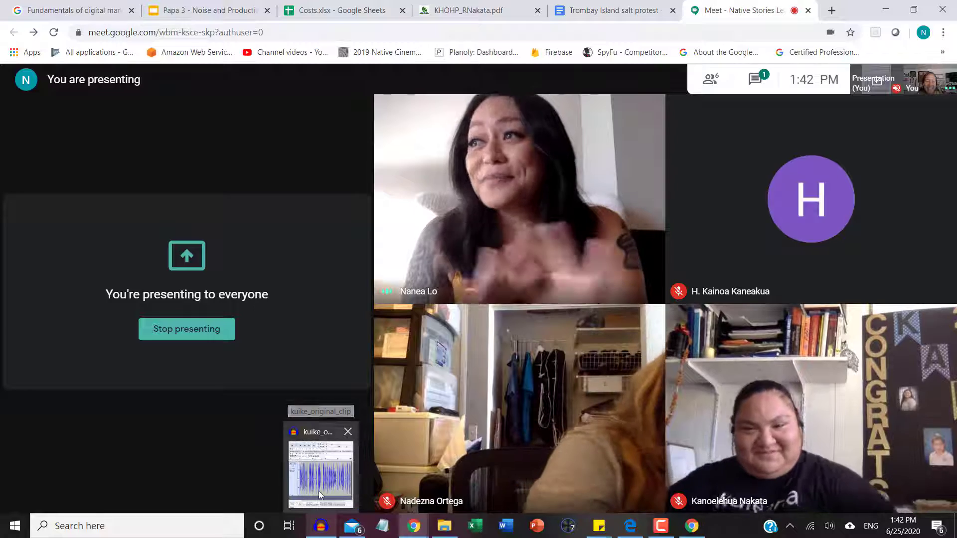
mouse_move(319, 491)
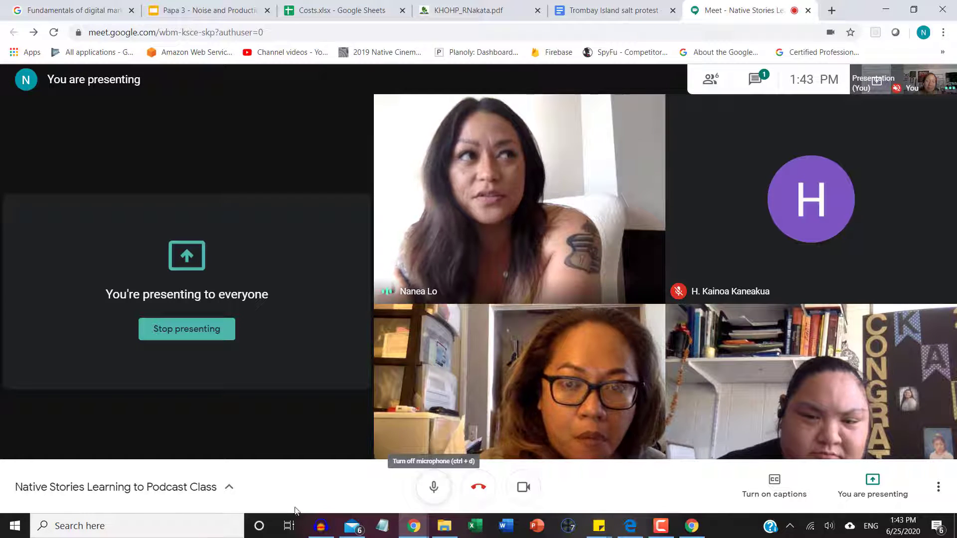
left_click(318, 530)
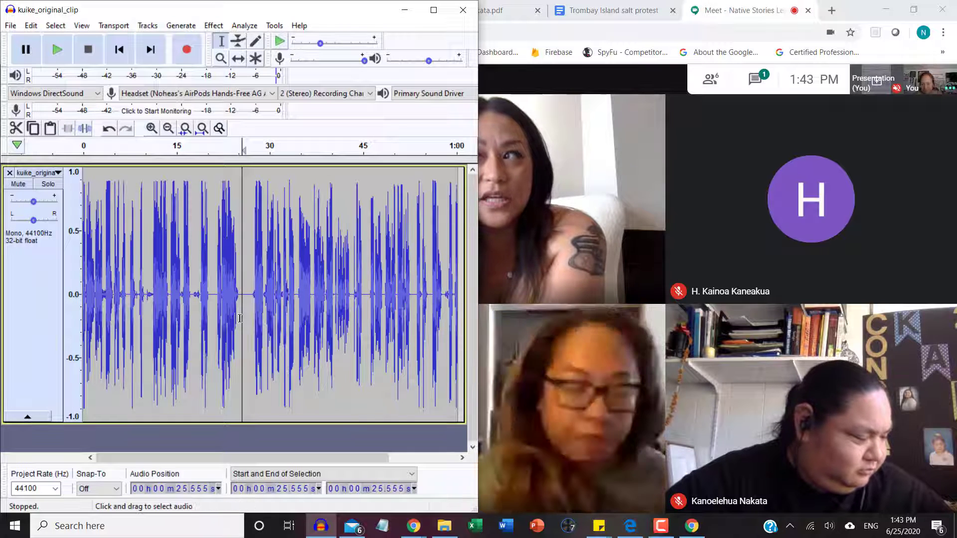
left_click_drag(237, 319, 259, 322)
left_click(245, 327)
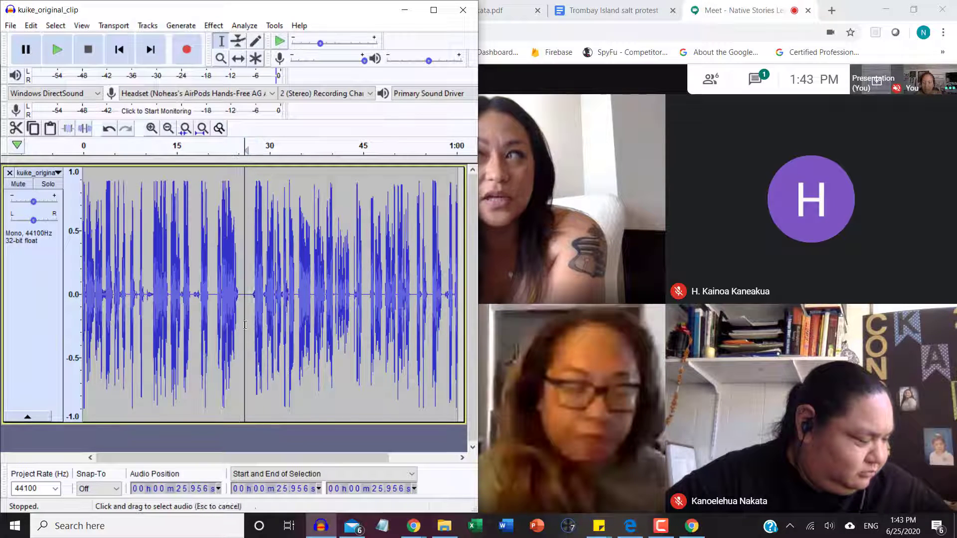
left_click(222, 27)
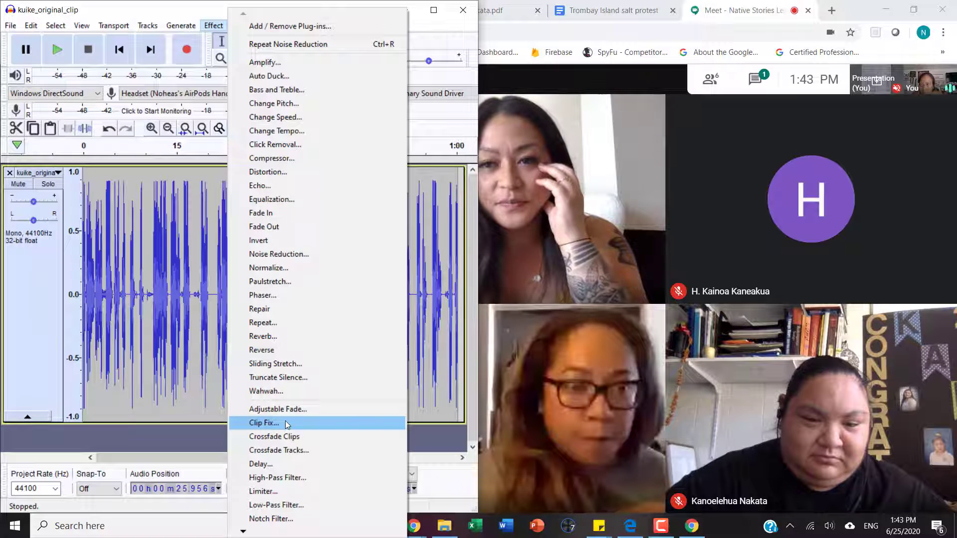
key("Down")
key("Down")
key("Down")
key("Down")
key("Down")
key("Down")
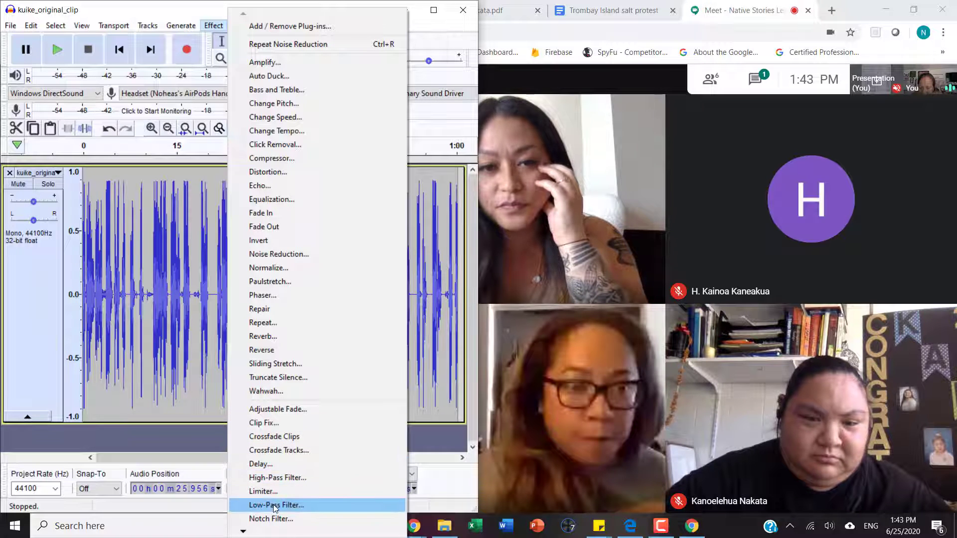
key("Up")
key("Up")
key("Up")
key("Up")
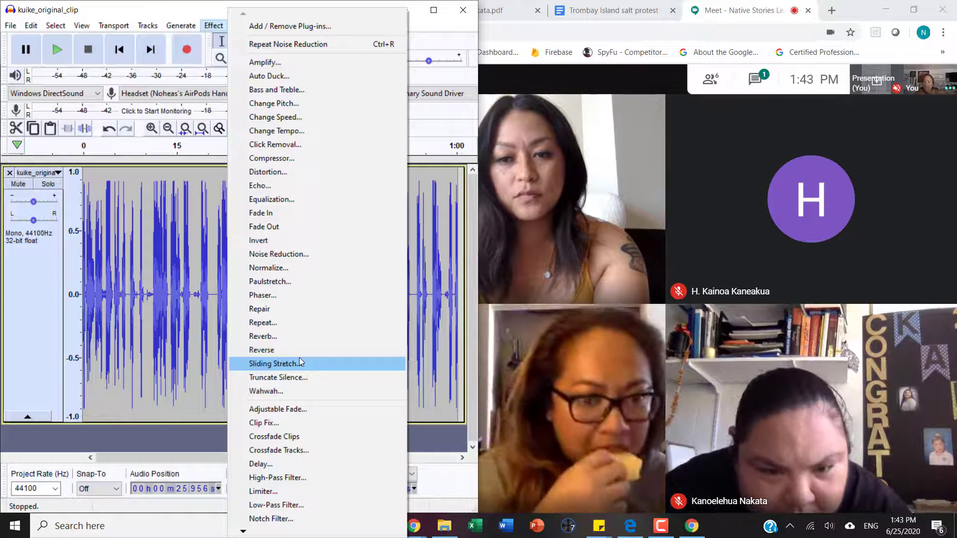
left_click(304, 377)
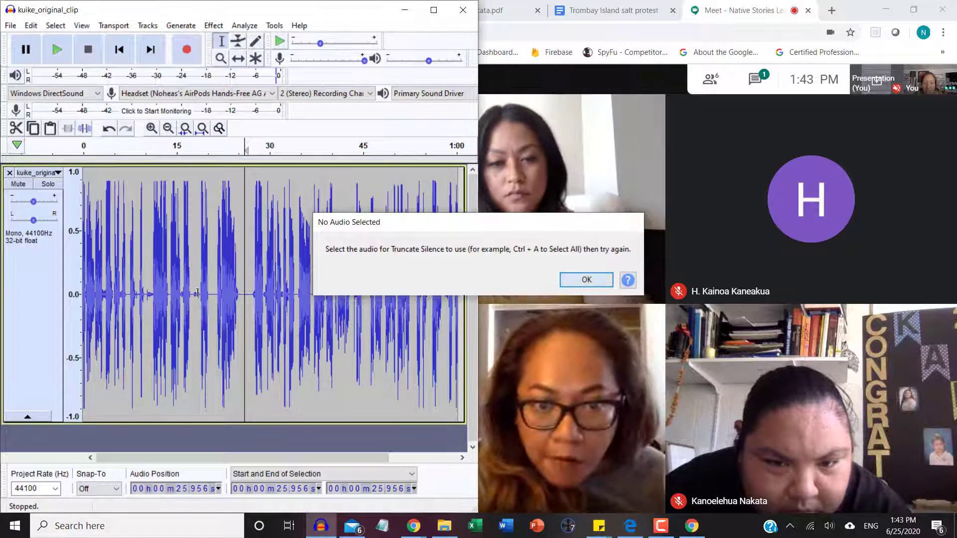
left_click(579, 281)
- Select the whole kuike track and apply Truncate Silence with threshold -58 dB, duration 2 seconds, truncated to 1 second
left_click(34, 320)
left_click(216, 29)
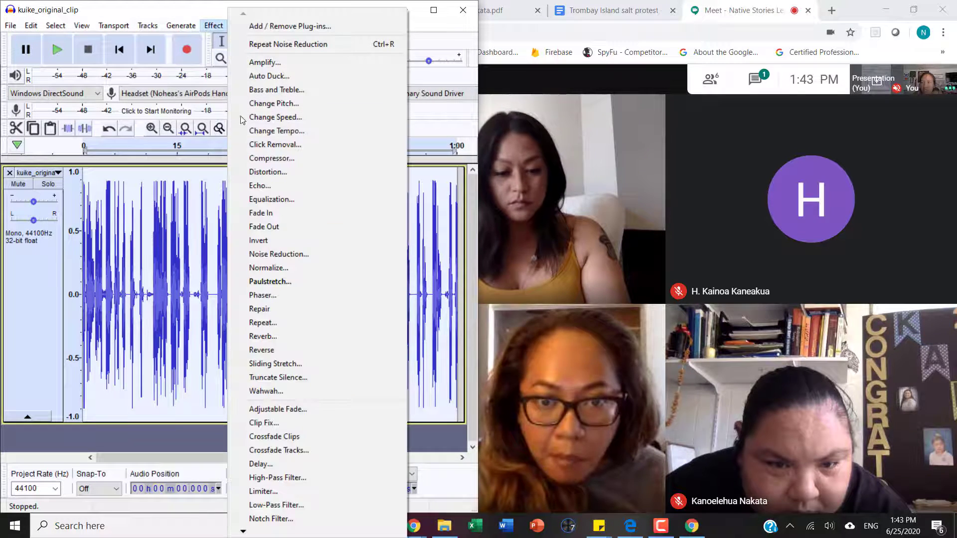
left_click(259, 377)
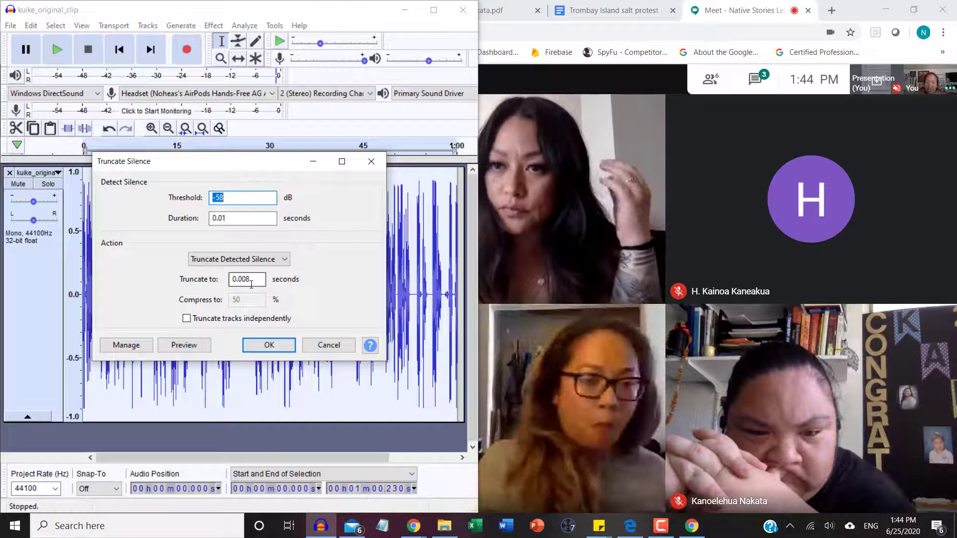
left_click_drag(239, 223, 221, 221)
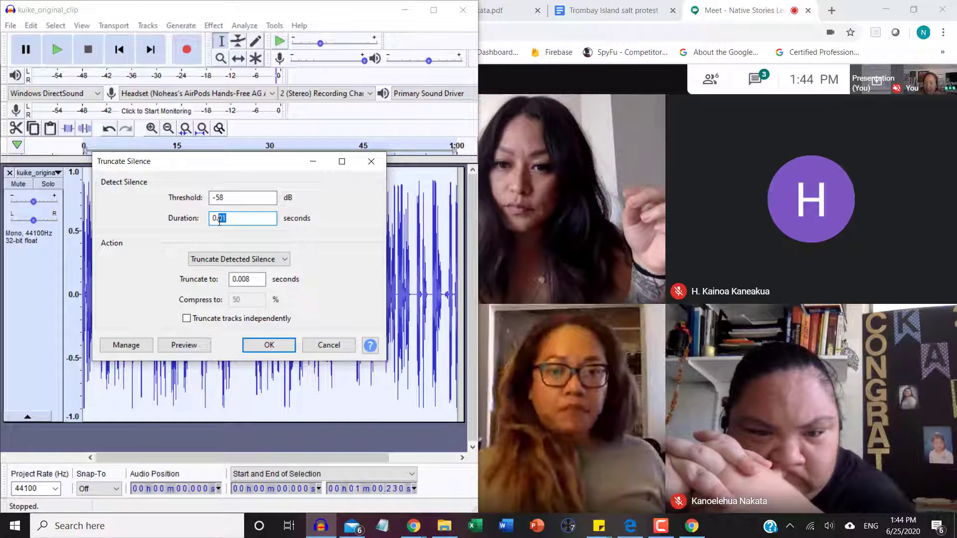
type("2")
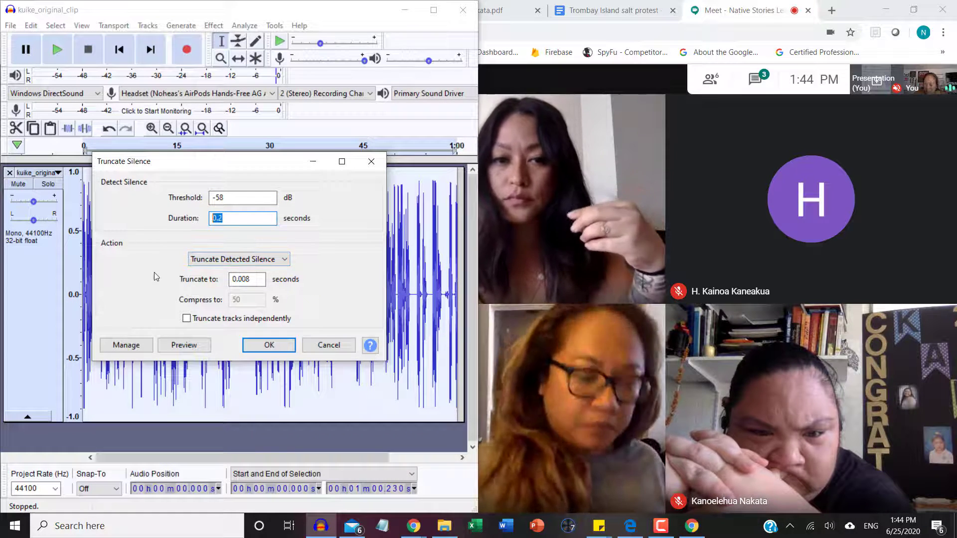
left_click_drag(251, 280, 237, 280)
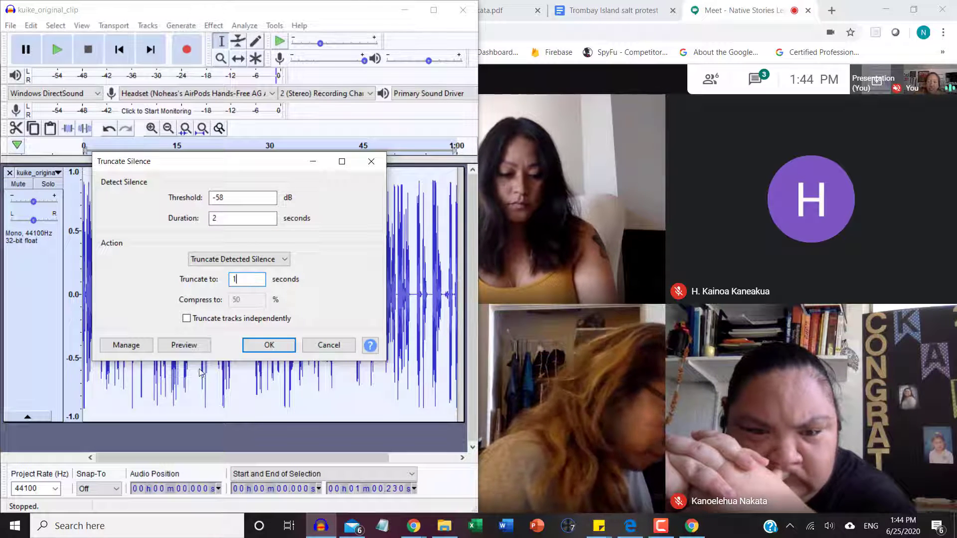
left_click(270, 345)
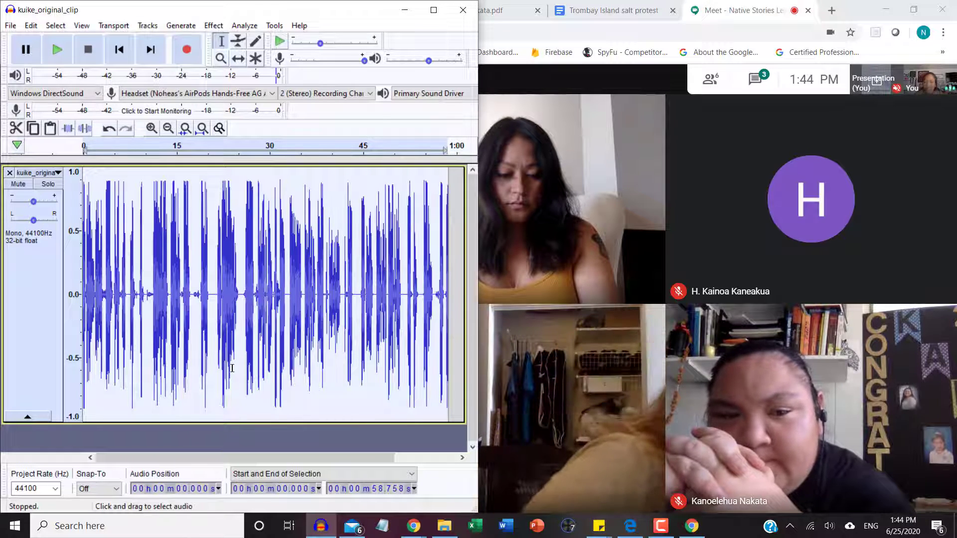
- Undo and redo the silence truncation to compare the kuike waveform, and place the cursor at about 5.1 seconds
key("ctrl+z")
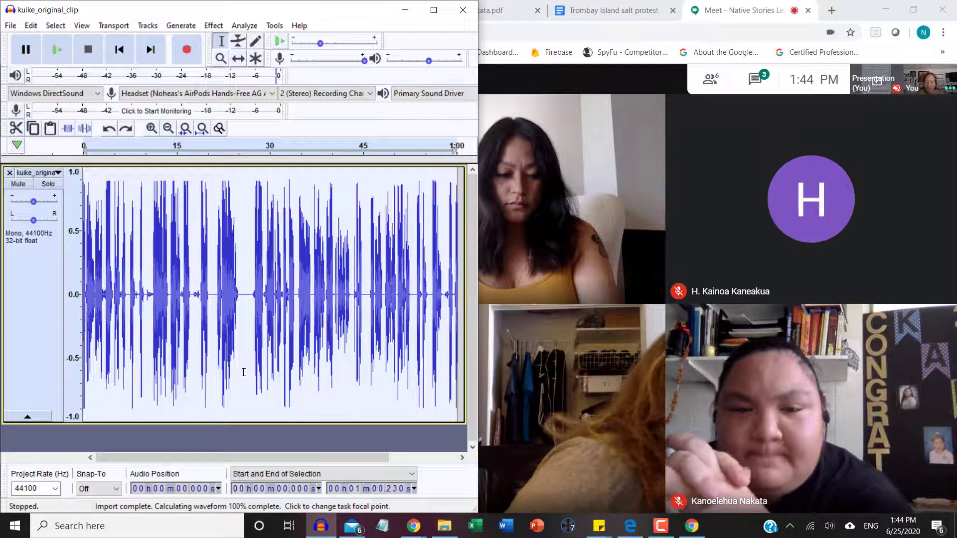
key("ctrl+y")
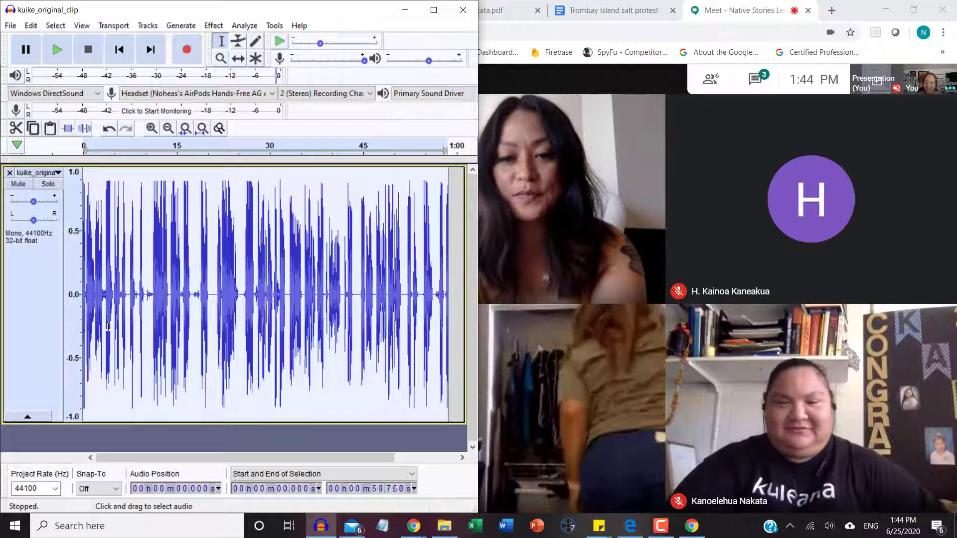
left_click(115, 323)
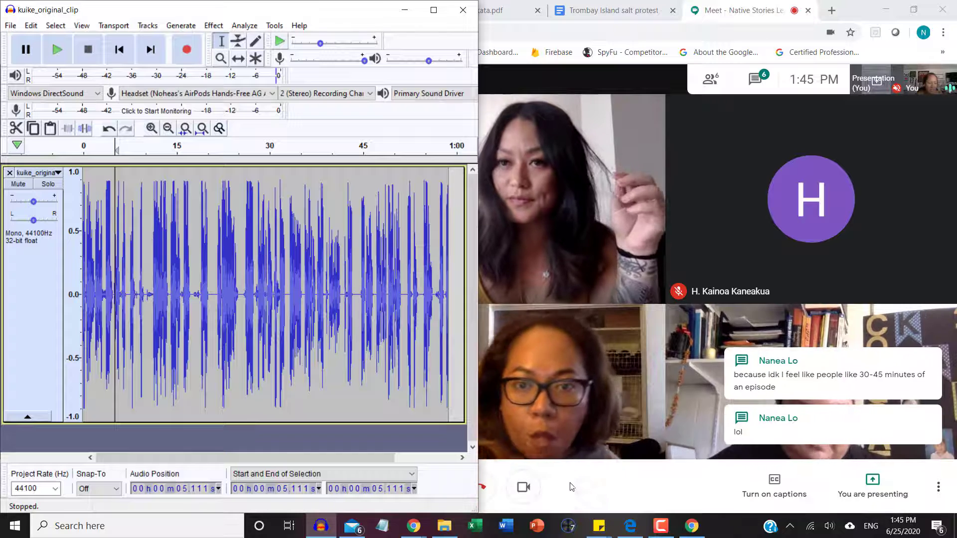
- Narrow the Audacity window so that more of the Meet participants' videos shows beside it
mouse_move(583, 417)
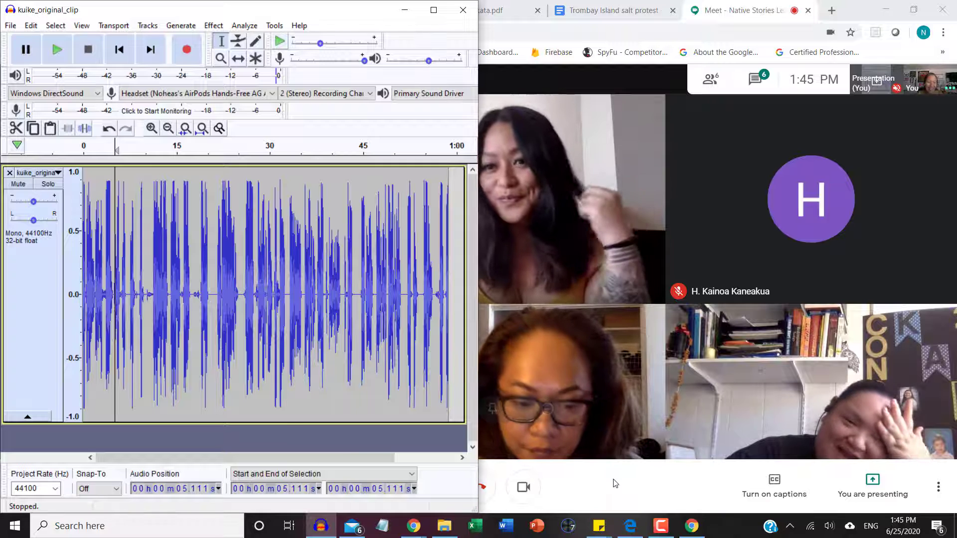
mouse_move(627, 379)
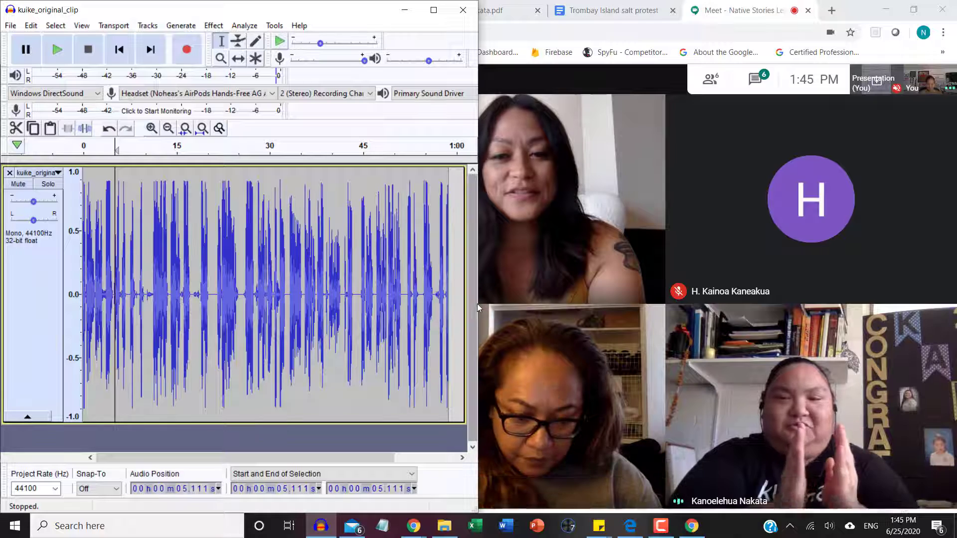
left_click_drag(477, 304, 361, 309)
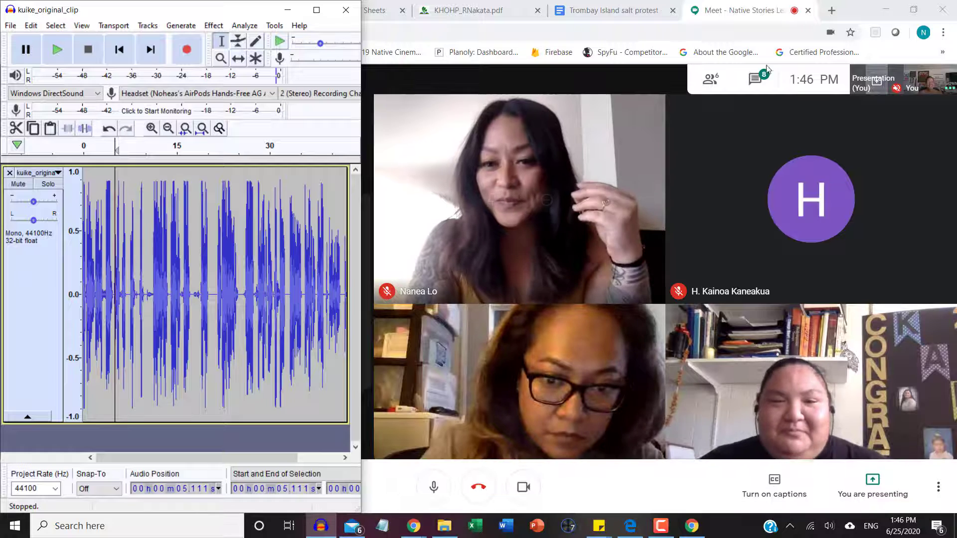
- Switch to the Meet call in Chrome, read the class chat, close it and watch the participants
left_click(755, 78)
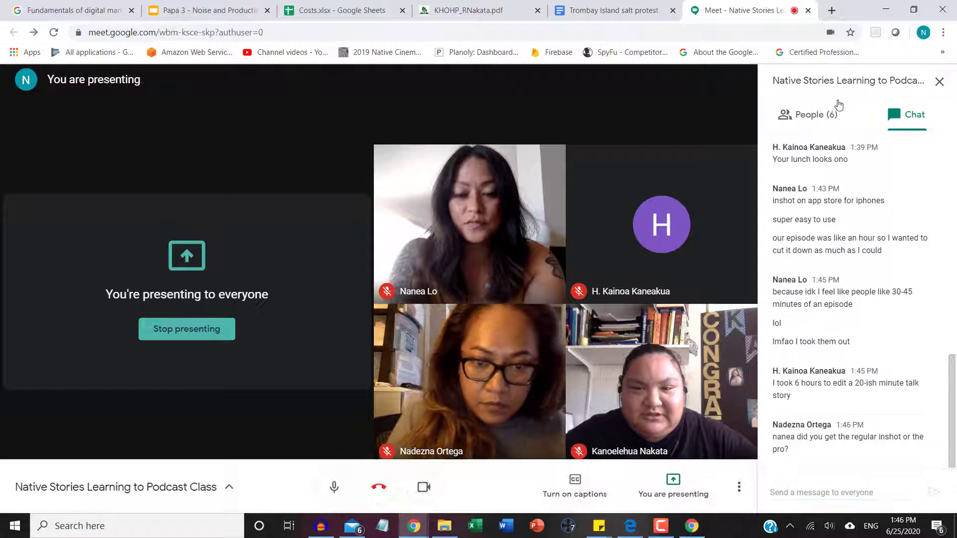
left_click(938, 81)
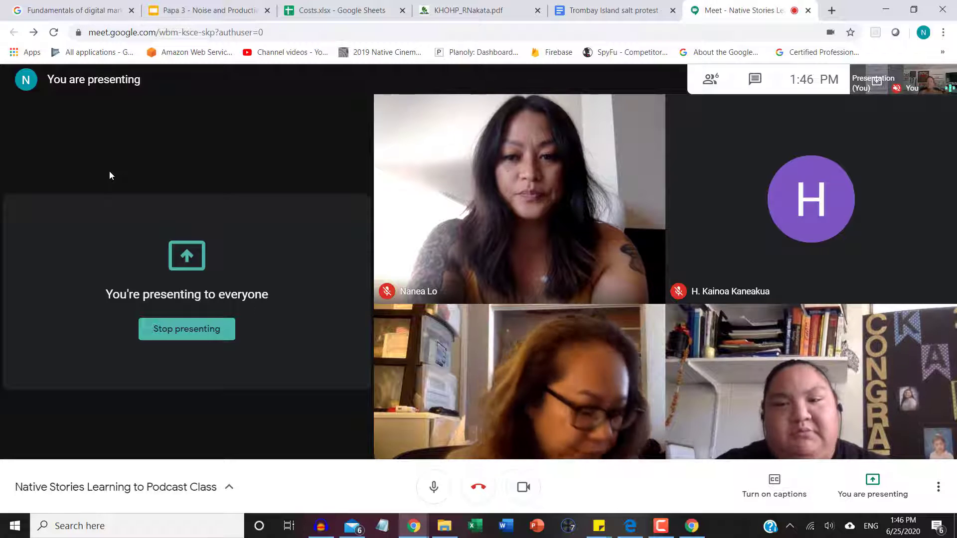
mouse_move(886, 148)
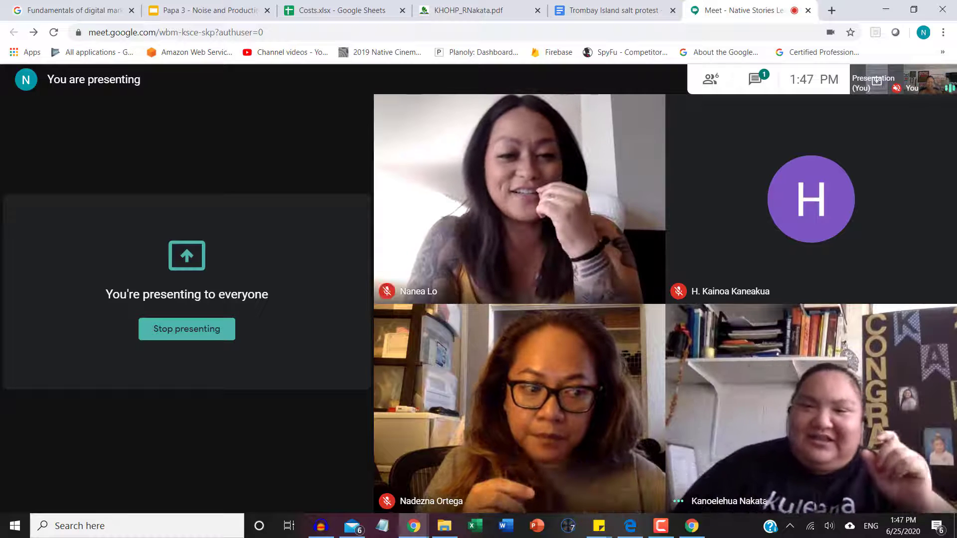
mouse_move(573, 487)
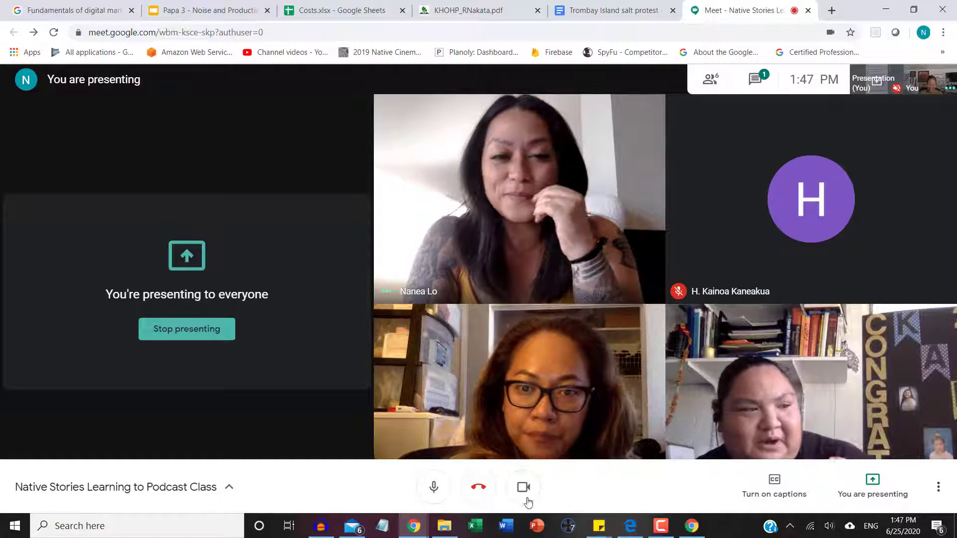
mouse_move(632, 430)
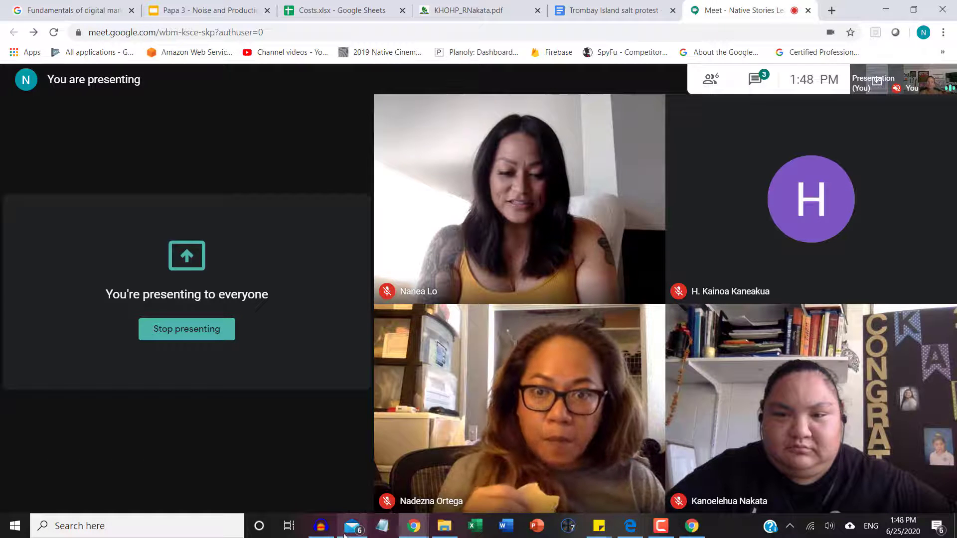
- Return to Audacity, place the cursor at about 9.6 seconds in the kuike track and undo the silence truncation
mouse_move(319, 529)
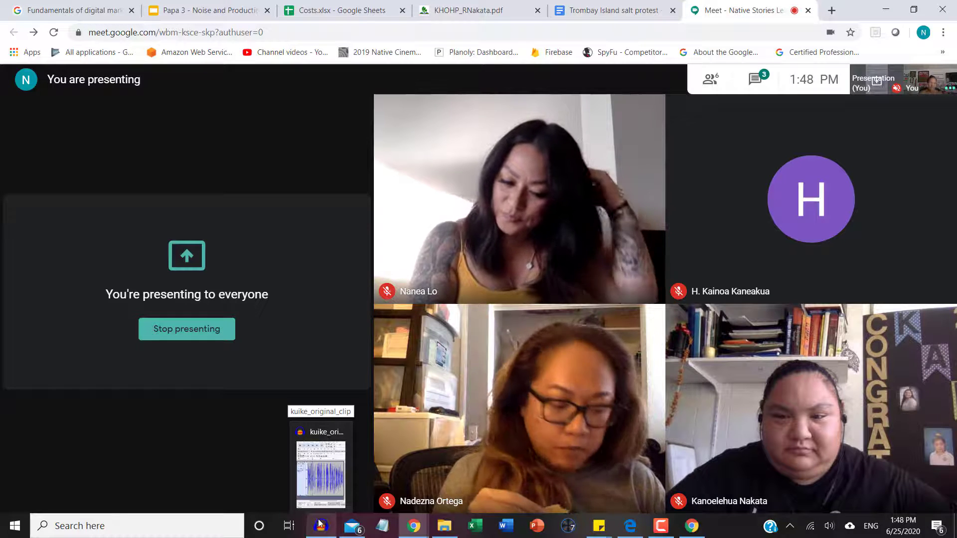
mouse_move(320, 491)
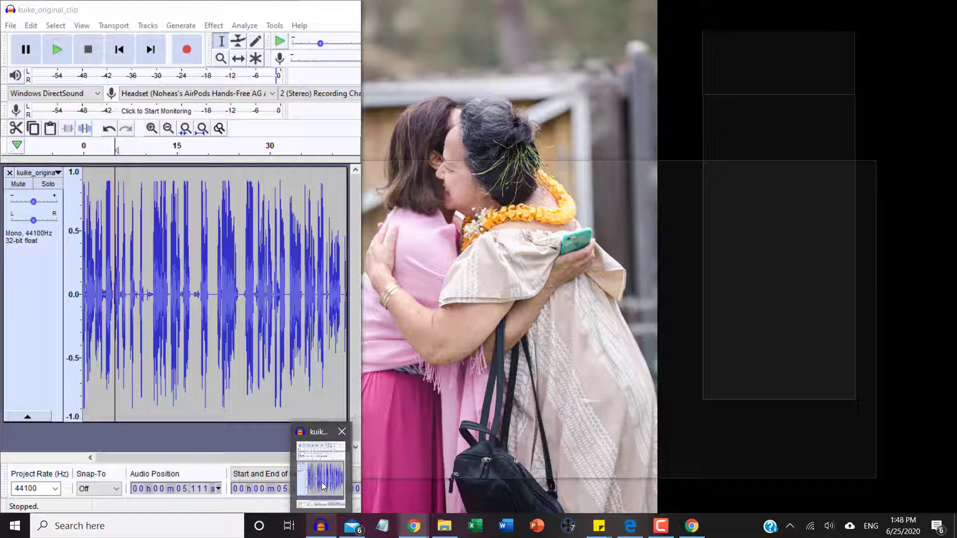
left_click(322, 486)
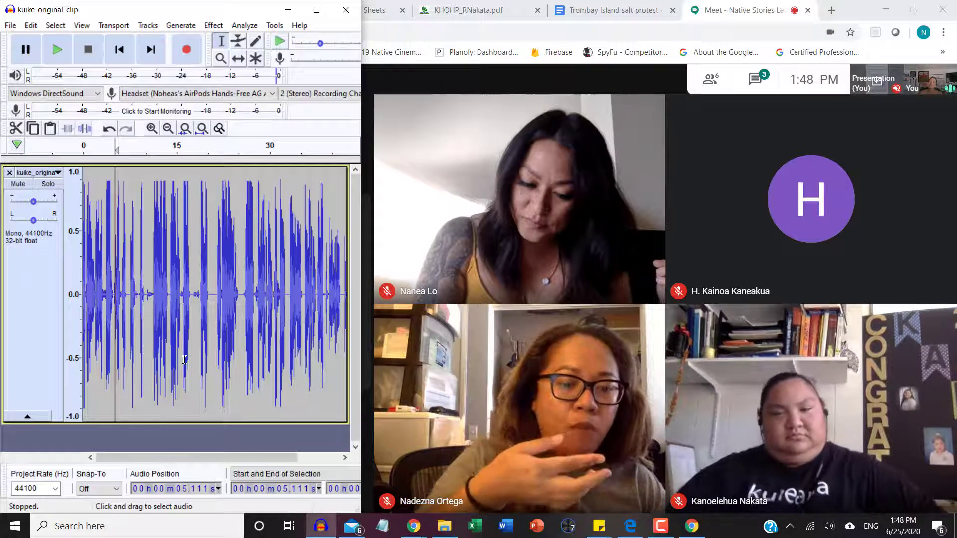
left_click(143, 363)
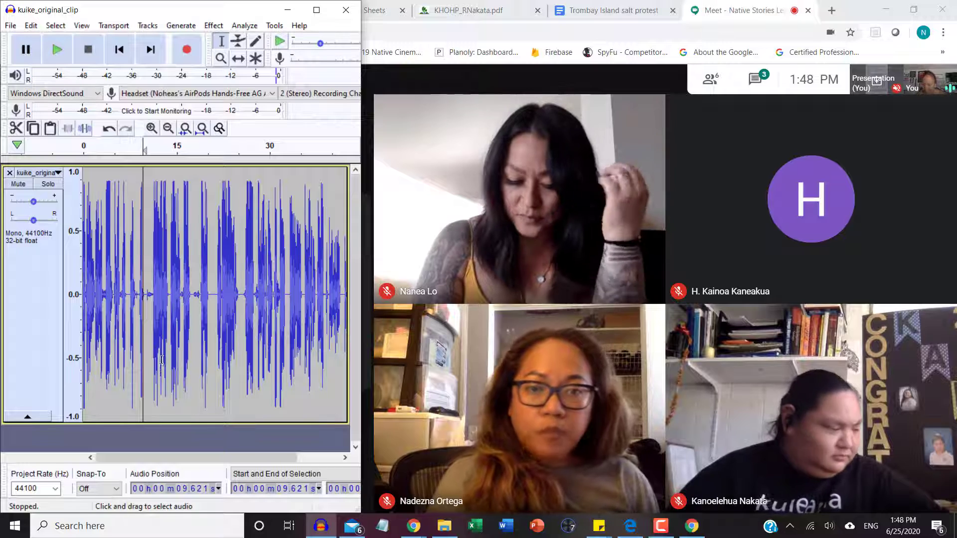
key("ctrl+z")
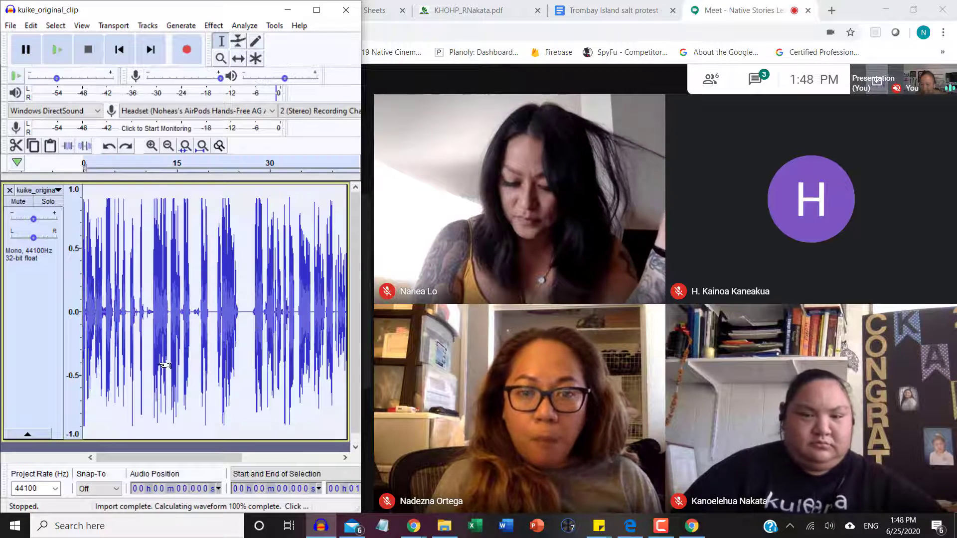
- Mark the silent gap starting at about 24.9 seconds, and play the kuike track from about 18.5 seconds, pausing at about 25.5 seconds
left_click(239, 315)
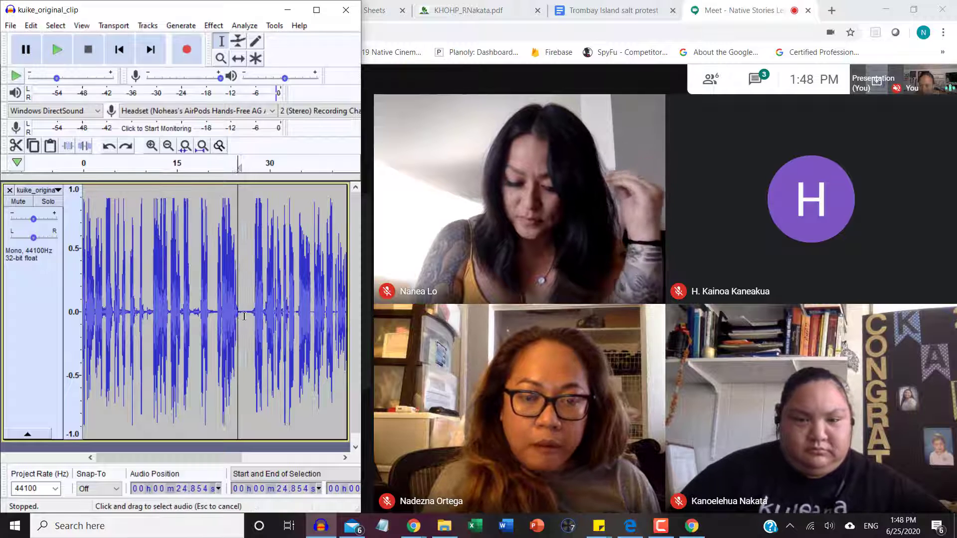
left_click_drag(238, 316, 250, 319)
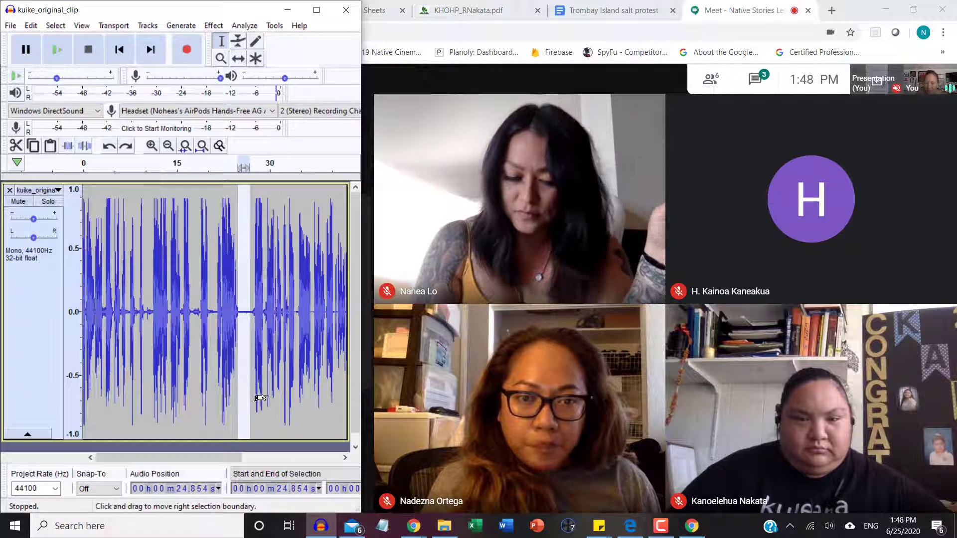
left_click(199, 334)
key("space")
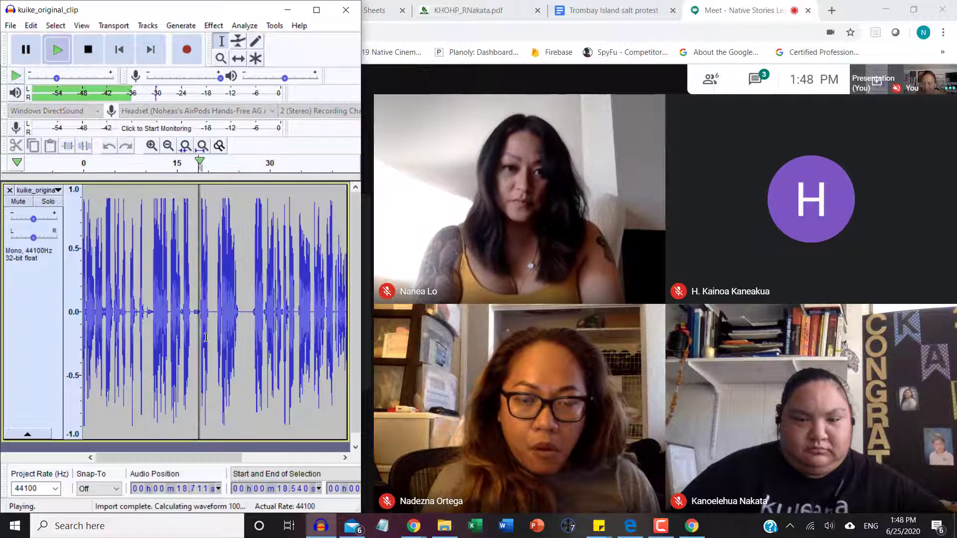
left_click(28, 51)
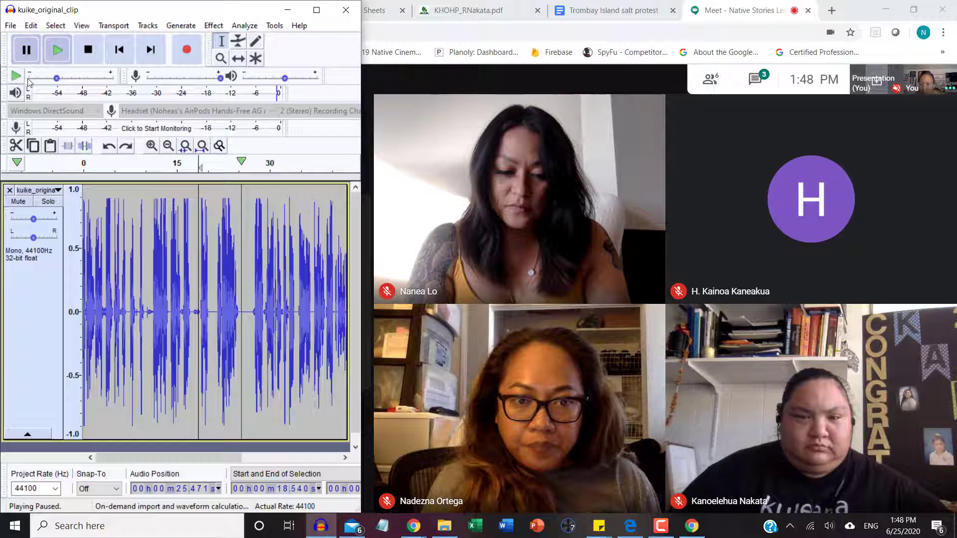
- Replay the kuike track from about 18.6 seconds into the silent gap to compare its background noise, pausing at about 26.5 seconds
left_click(239, 378)
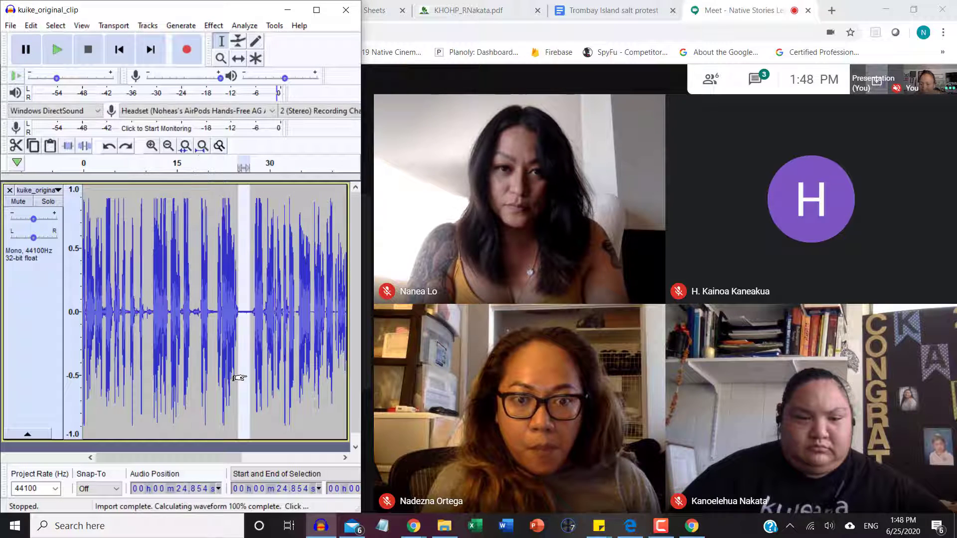
left_click(198, 329)
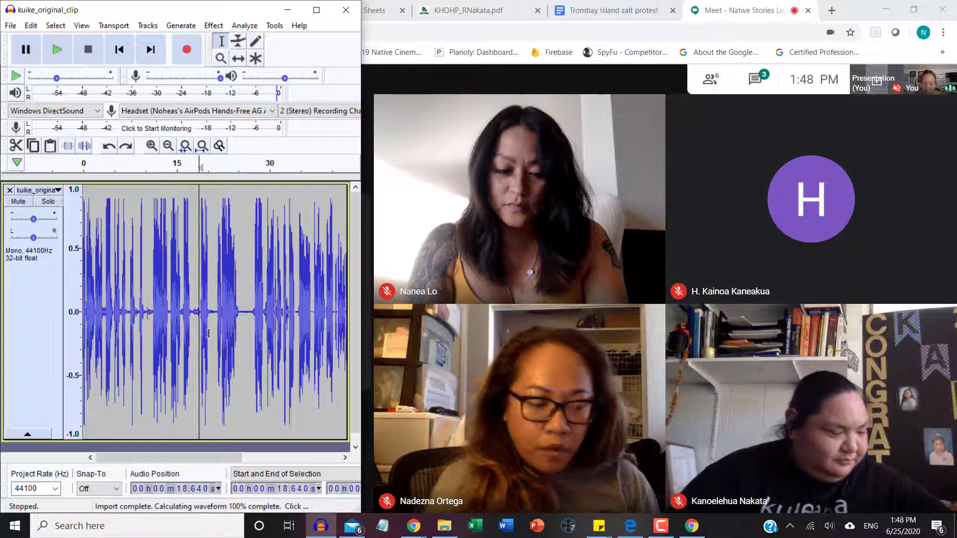
key("space")
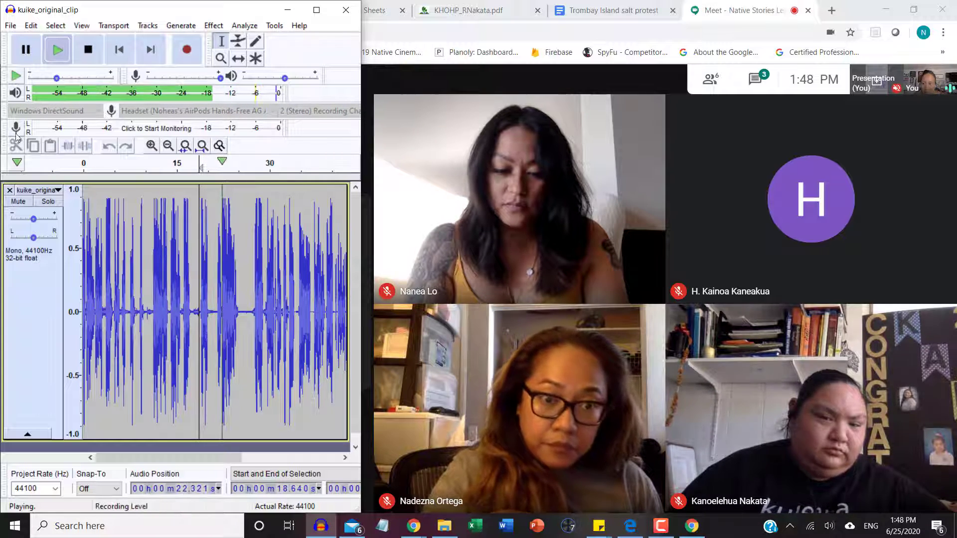
left_click(26, 56)
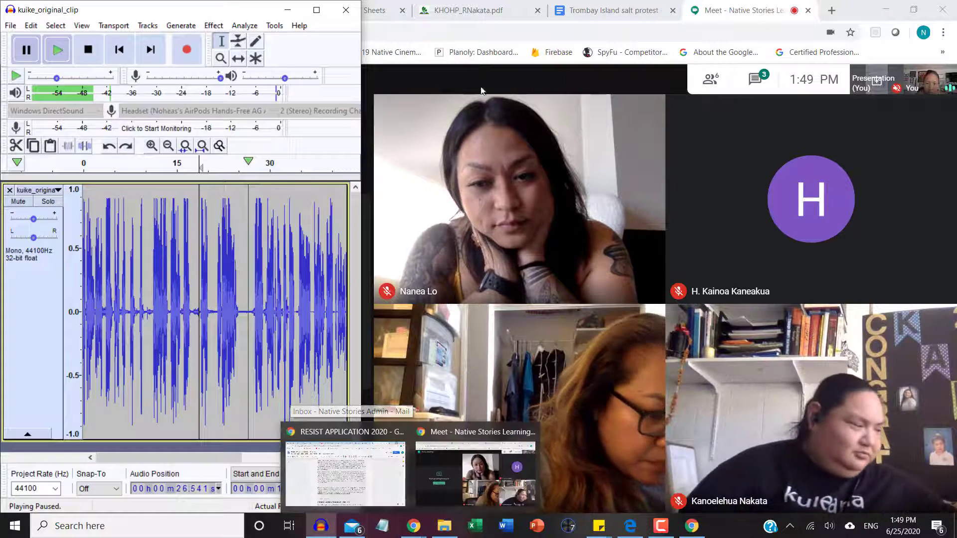
- Switch to Chrome and show the noise removal examples slide in the Papa 3 - Noise and Production presentation
left_click(482, 91)
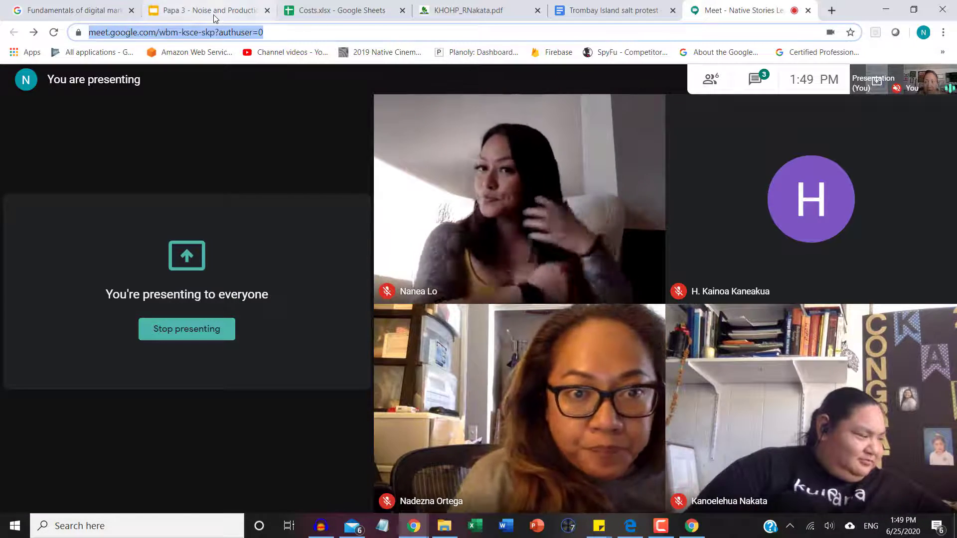
left_click(215, 15)
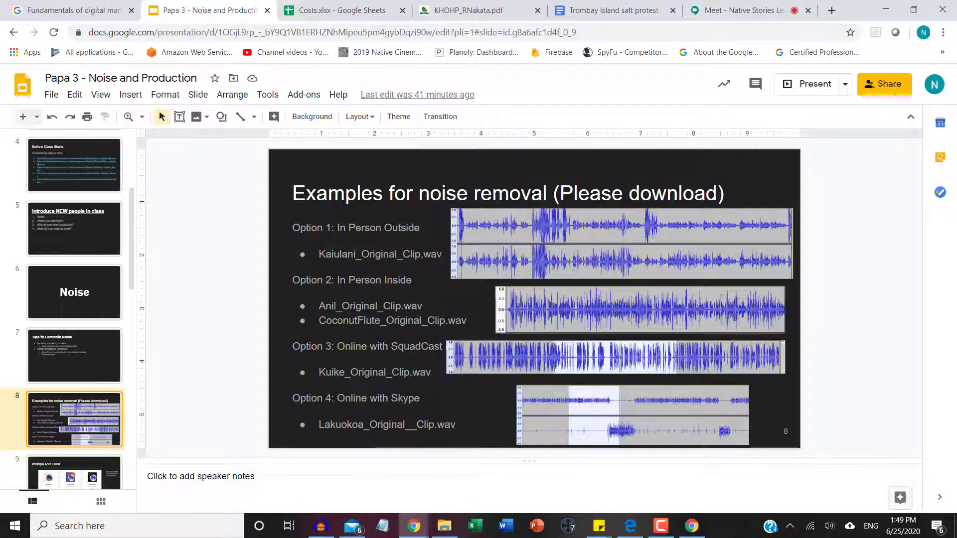
- Minimize Chrome, close the kuike track in Audacity and import lakuokoa_original_clip from File Explorer
left_click(888, 10)
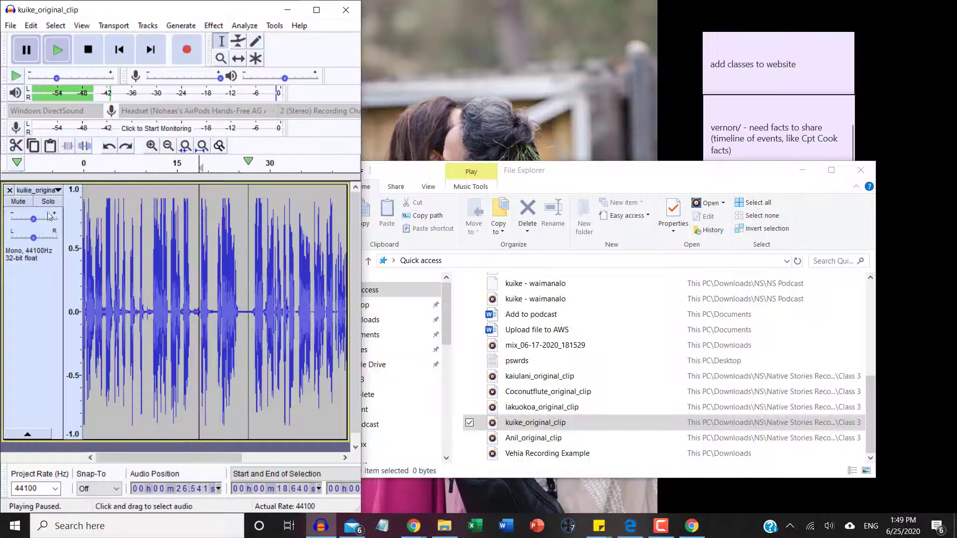
left_click(10, 190)
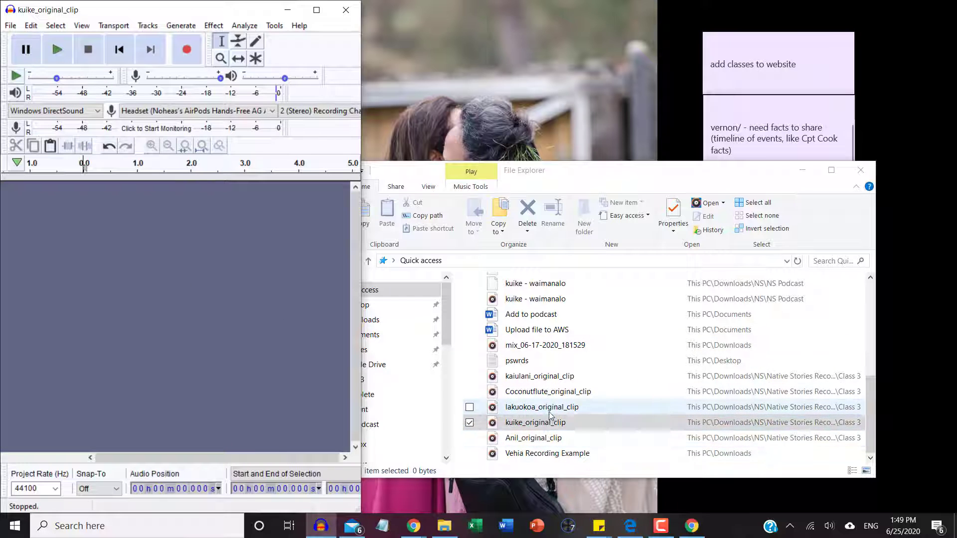
left_click_drag(551, 416, 200, 415)
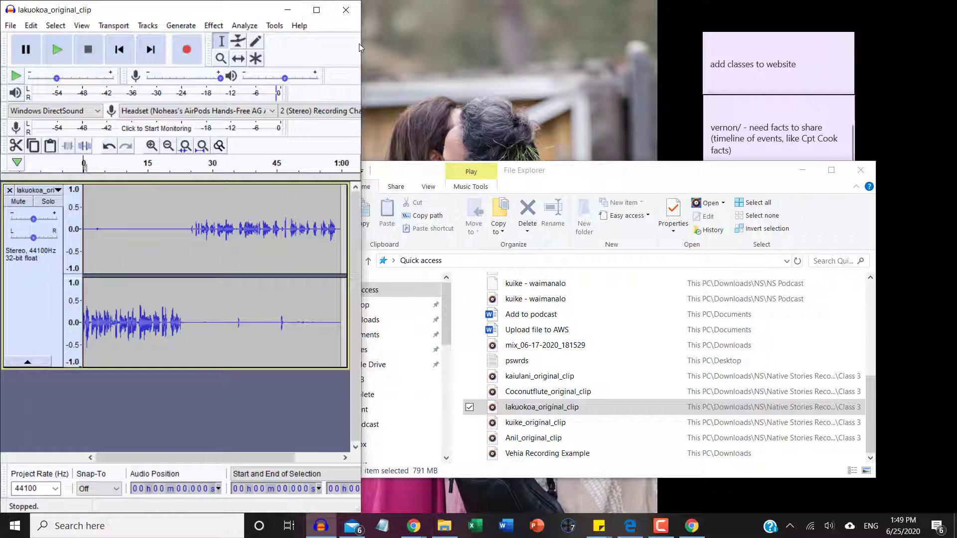
- Widen the Audacity window and switch to the Native Stories Learning to Podcast Class call in Chrome
left_click_drag(361, 44, 449, 65)
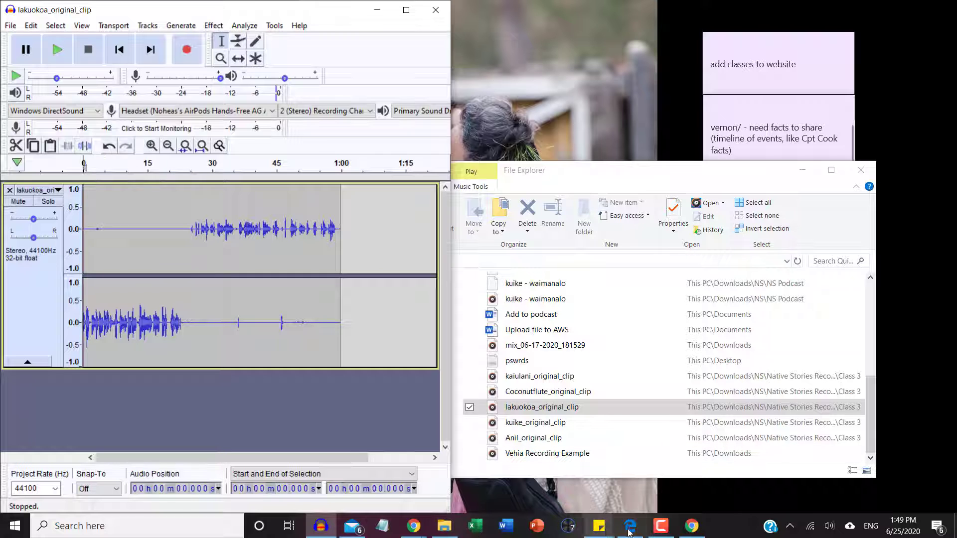
left_click(661, 534)
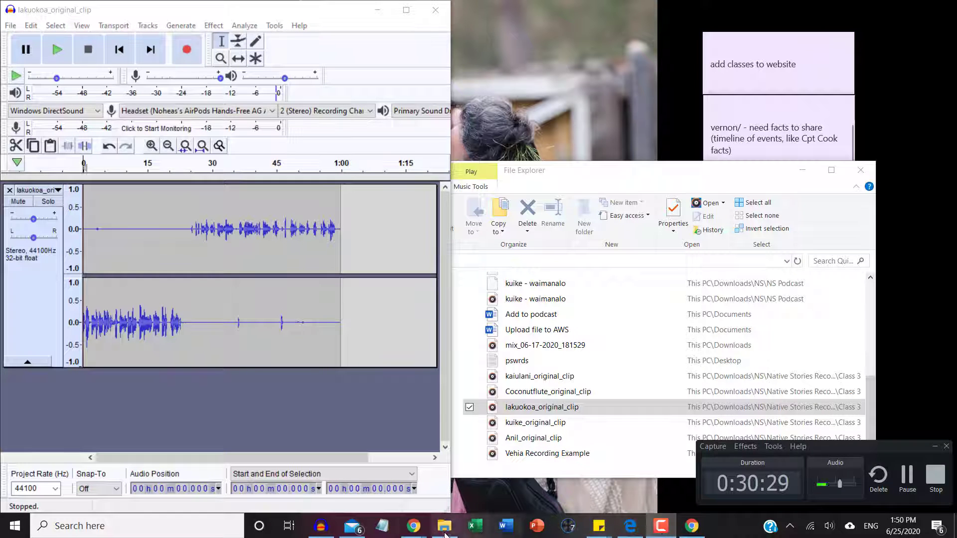
left_click(415, 527)
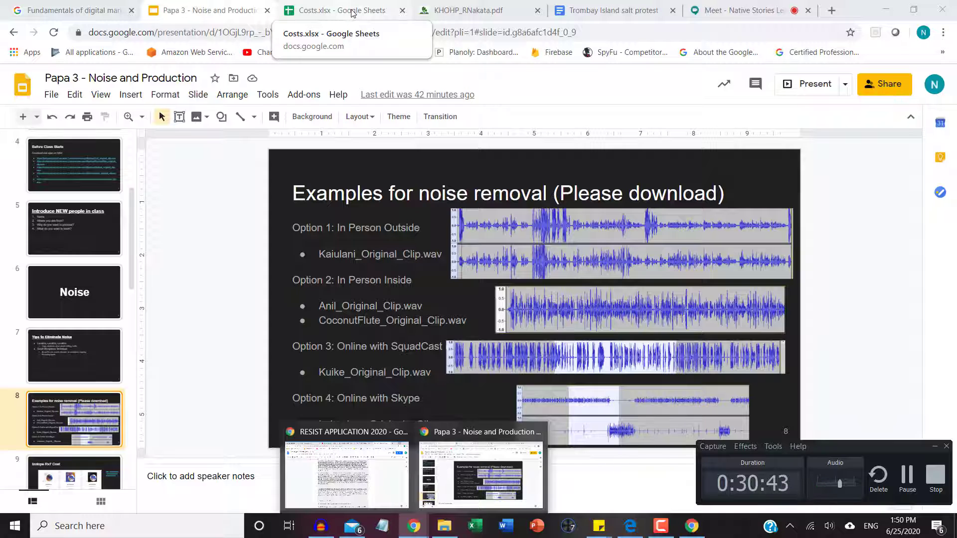
left_click(753, 9)
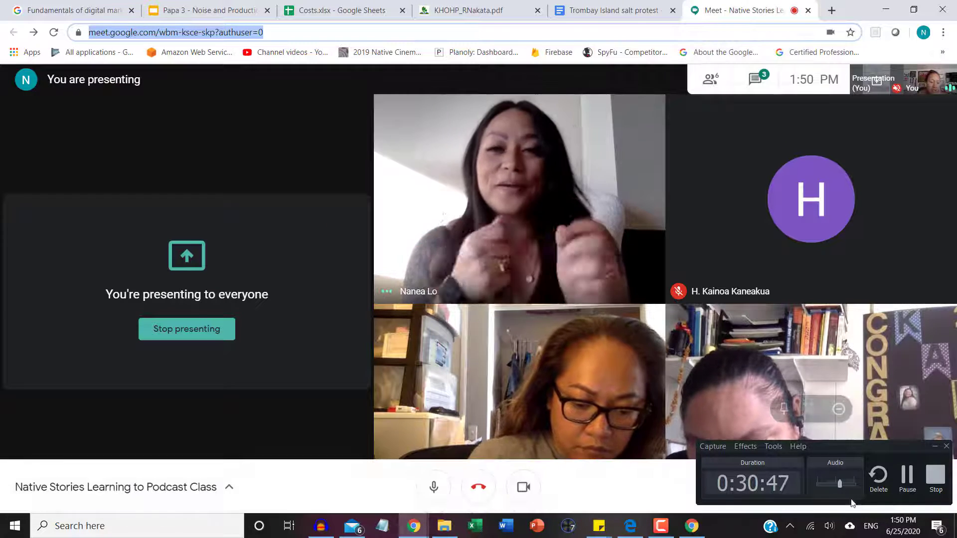
- Stop the current Google Meet presentation and open the choice of application windows to present
mouse_move(858, 498)
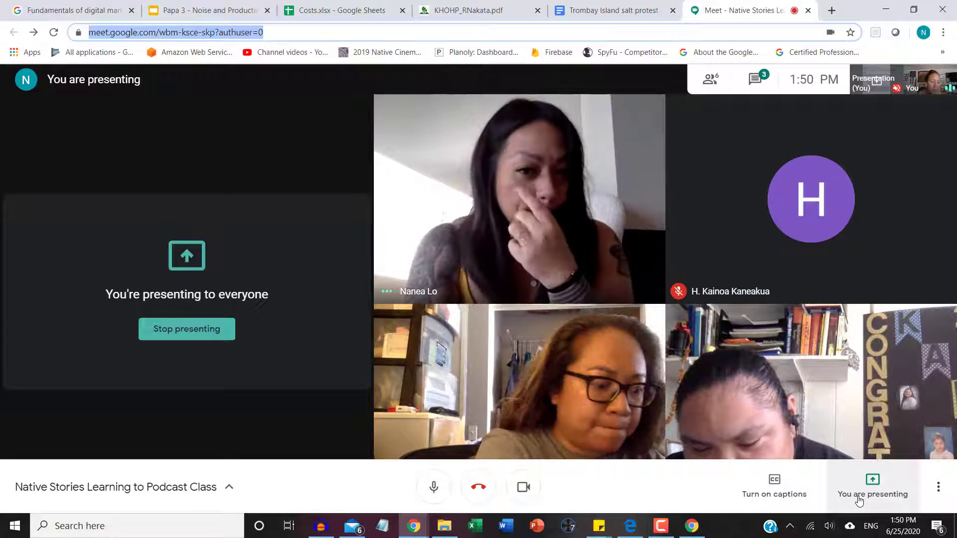
left_click(858, 500)
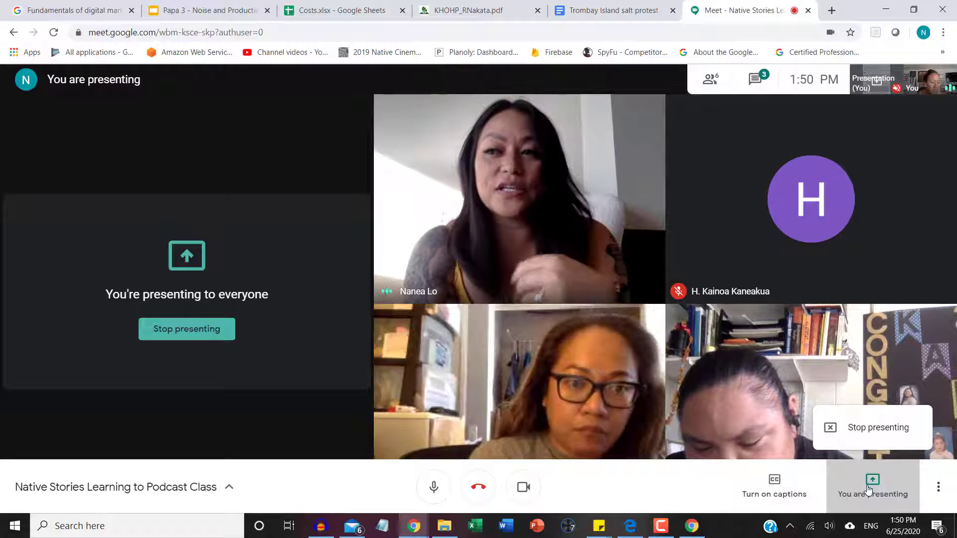
left_click(870, 439)
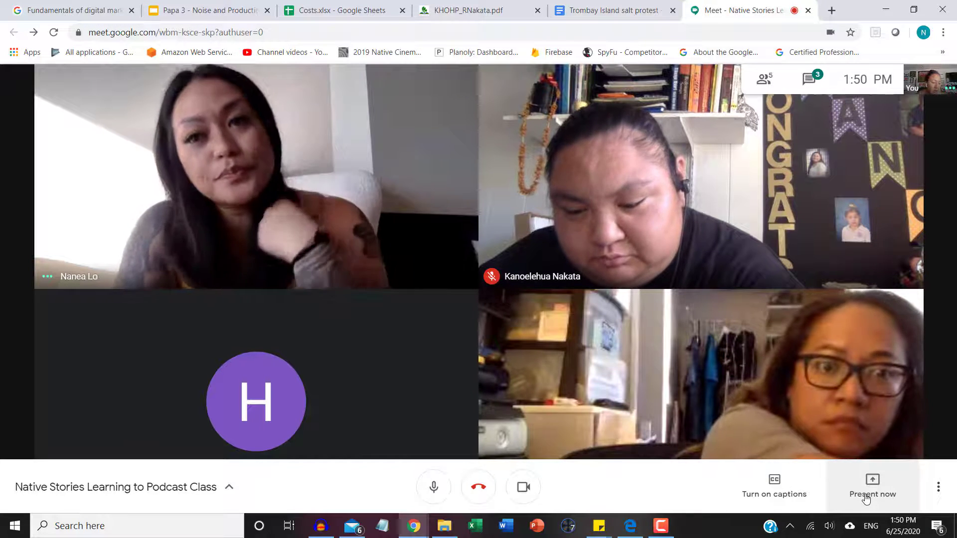
left_click(865, 498)
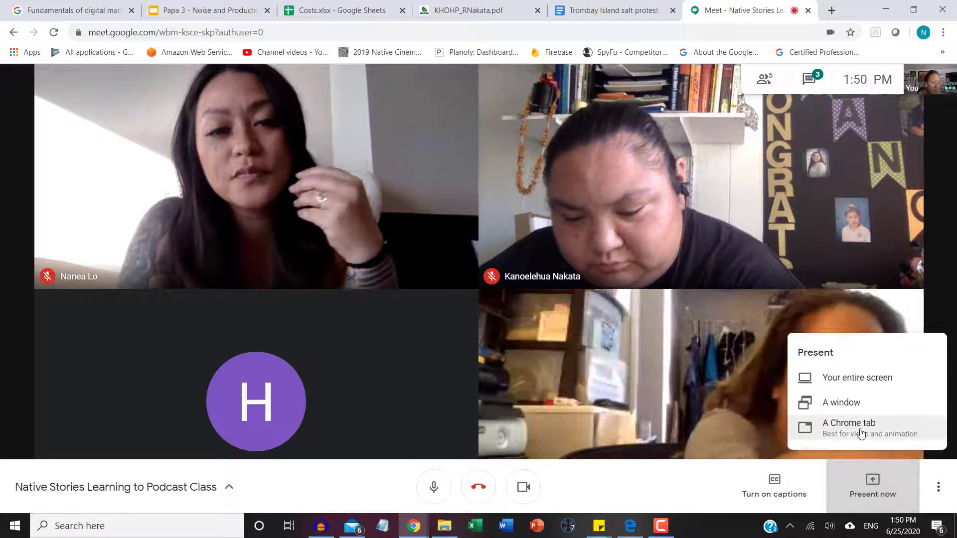
left_click(803, 405)
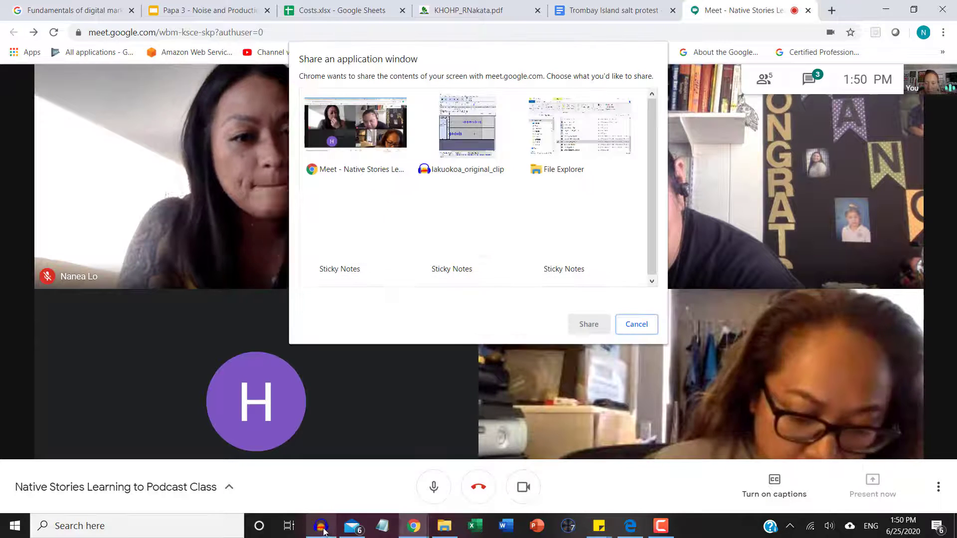
- Switch to Audacity and play the lakuokoa clip from about 14.5 seconds with the system volume raised to 100, pausing at about 35.3 seconds
left_click(321, 526)
left_click(145, 299)
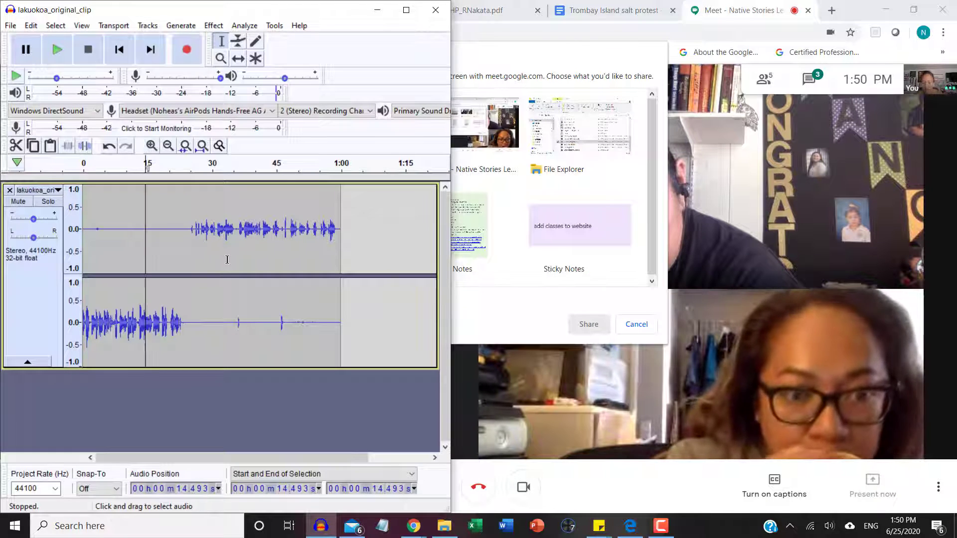
key("space")
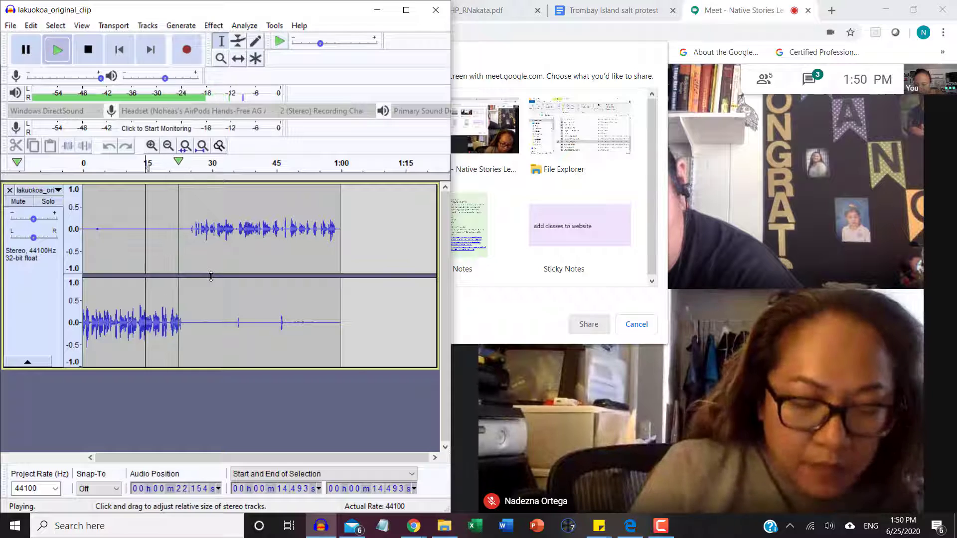
key("XF86AudioLowerVolume")
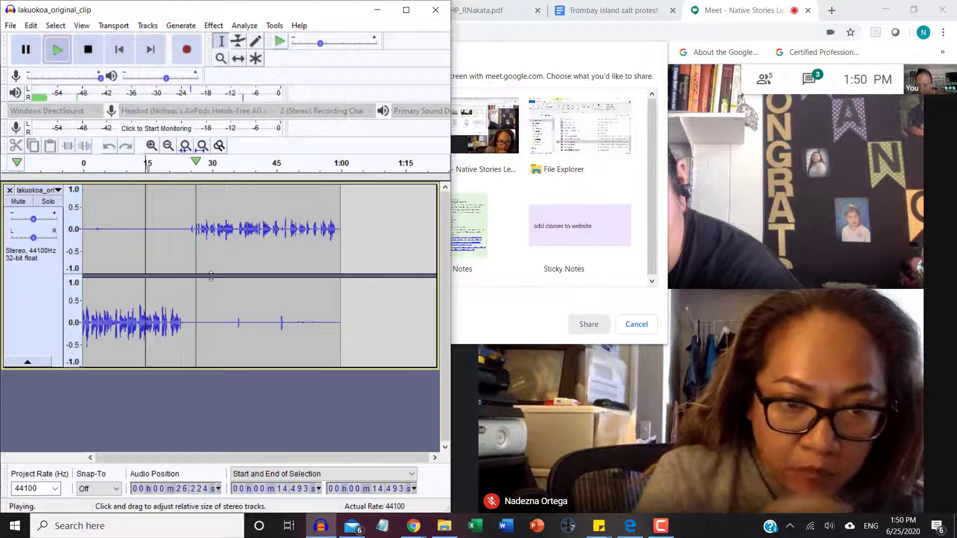
key("XF86AudioRaiseVolume")
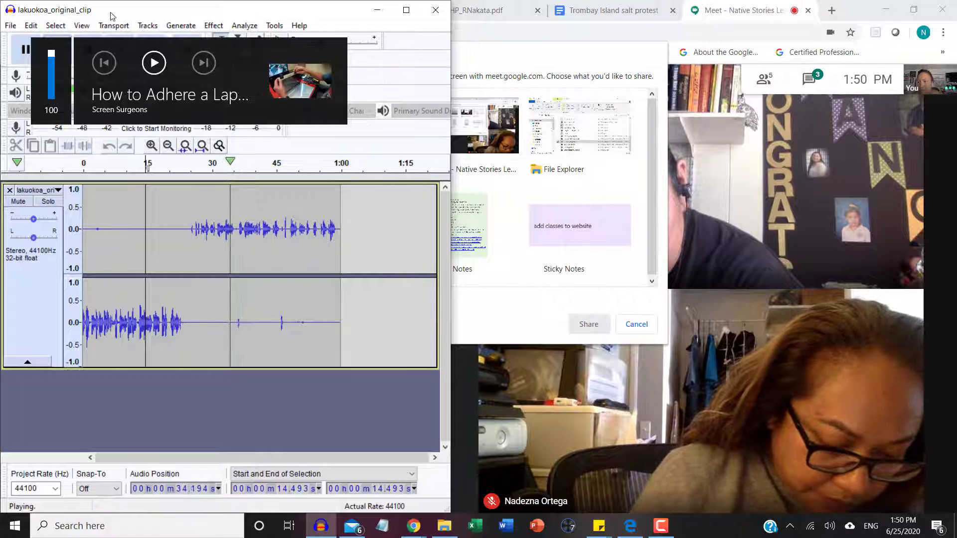
left_click(25, 49)
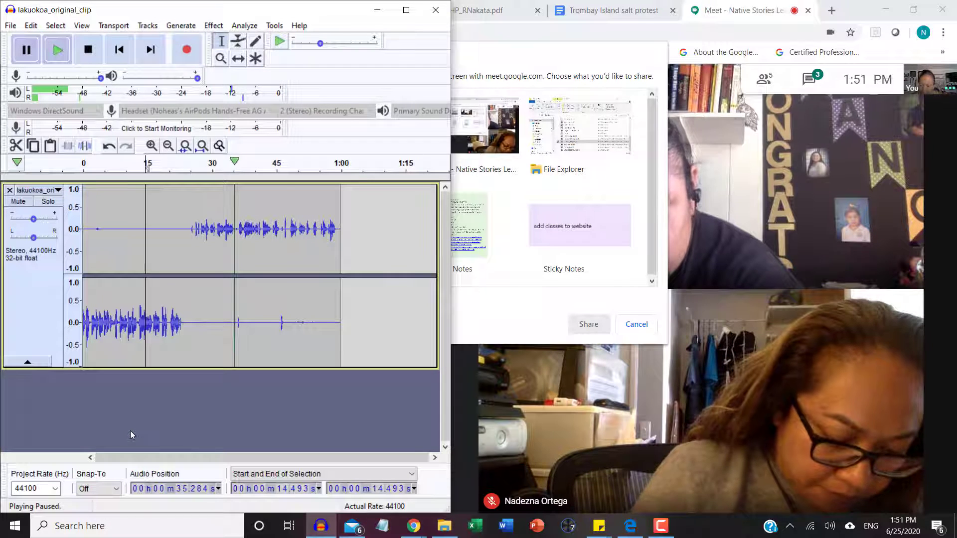
- Make the lakuokoa track taller and split the stereo track into separate left and right tracks
left_click_drag(119, 368, 119, 422)
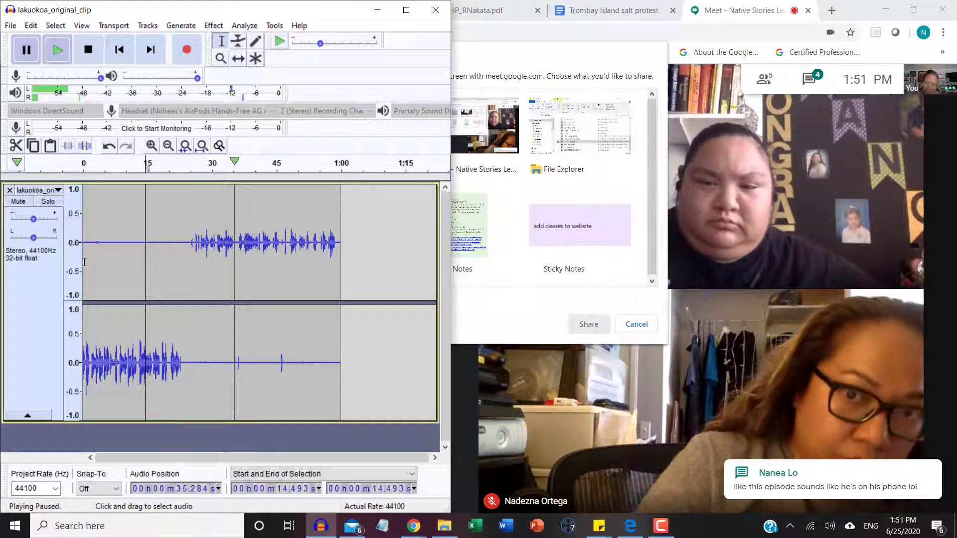
left_click(57, 190)
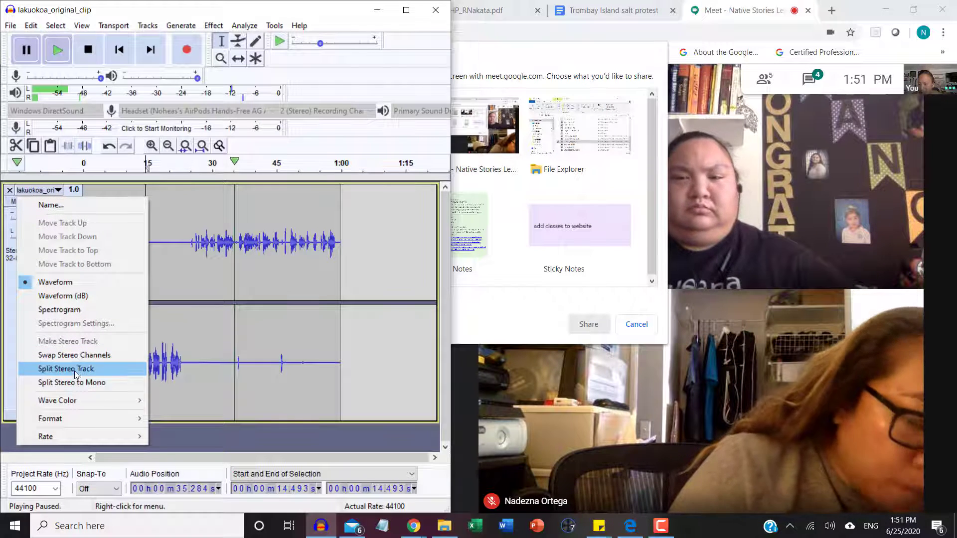
left_click(73, 370)
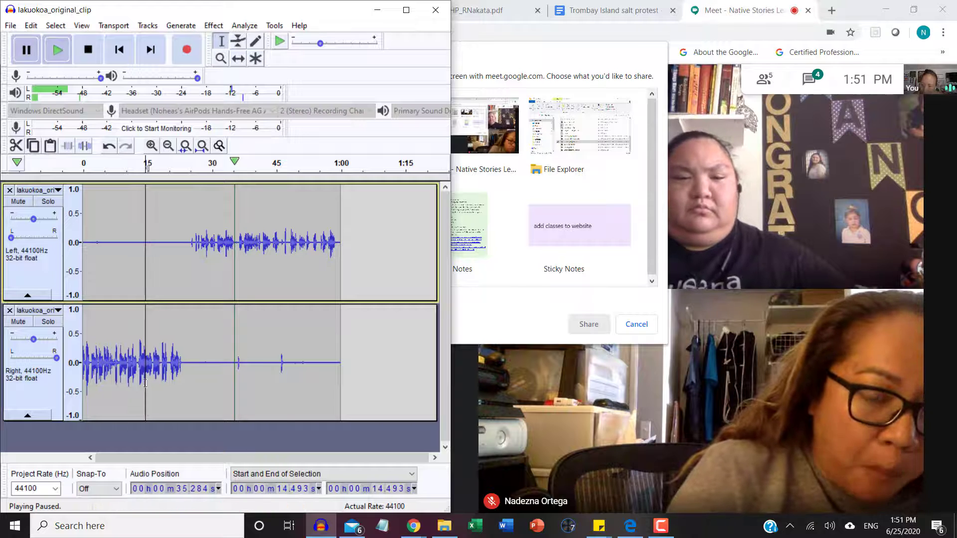
- Select the whole left-channel track and amplify it by 11.4 dB with clipping allowed
left_click(46, 286)
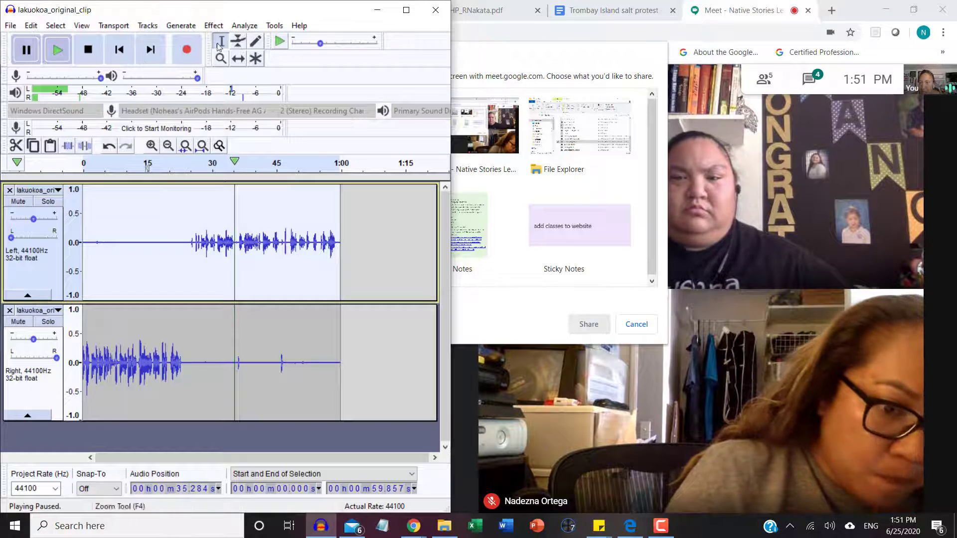
left_click(213, 26)
left_click(259, 62)
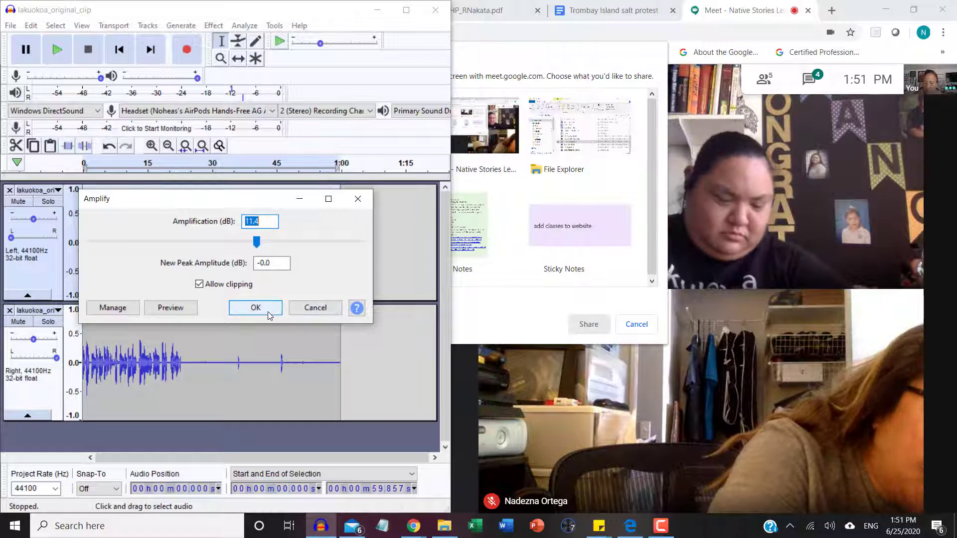
left_click(255, 307)
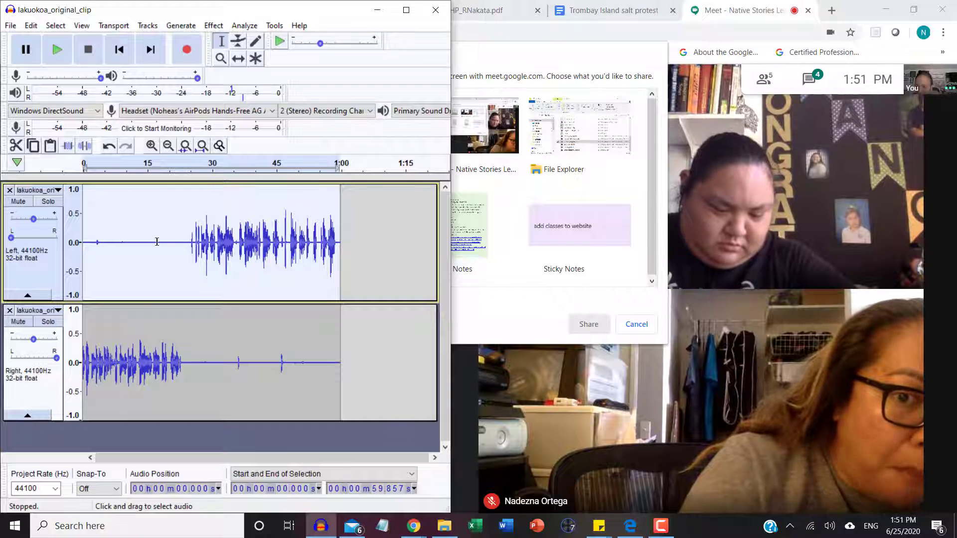
- Play the clip from about 24.5 seconds to hear the amplified speech, pausing at about 46 seconds
left_click(174, 248)
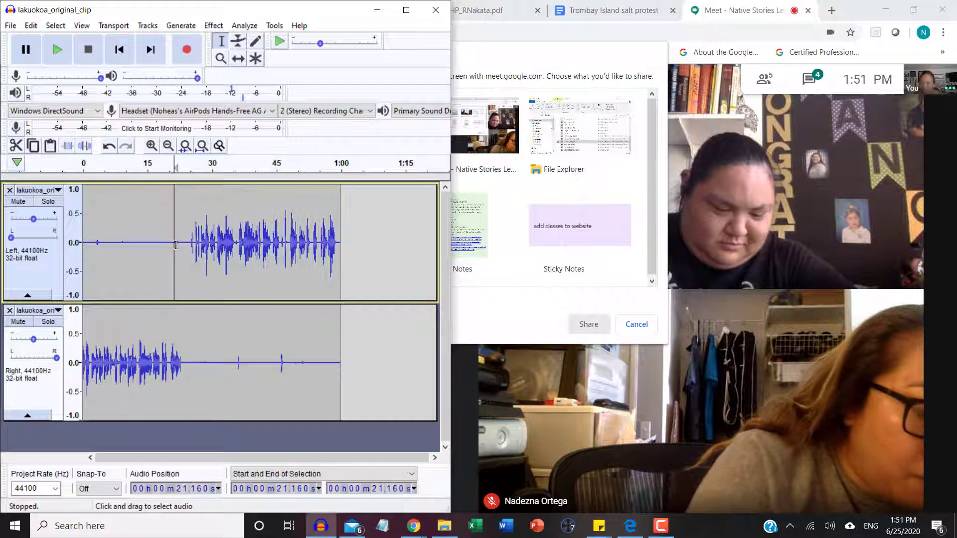
left_click(189, 241)
key("space")
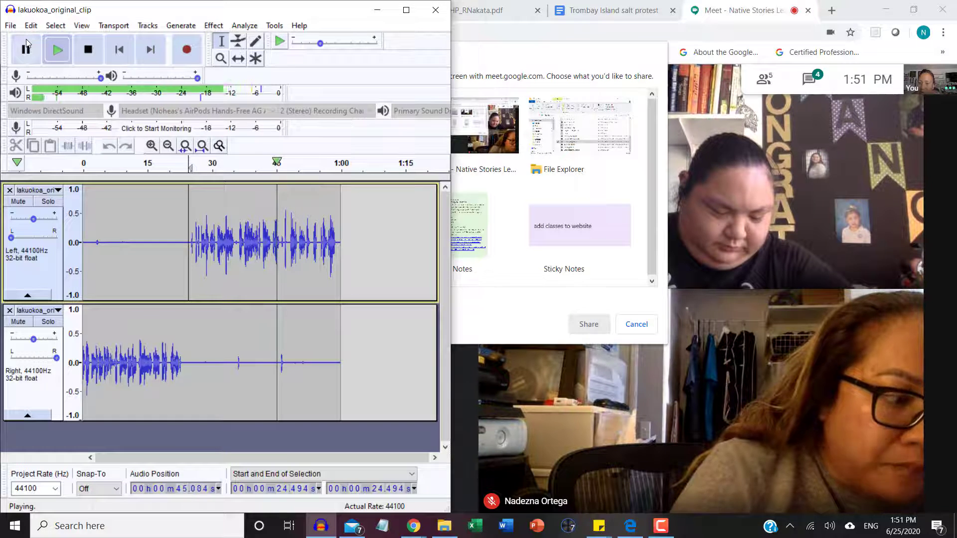
left_click(26, 48)
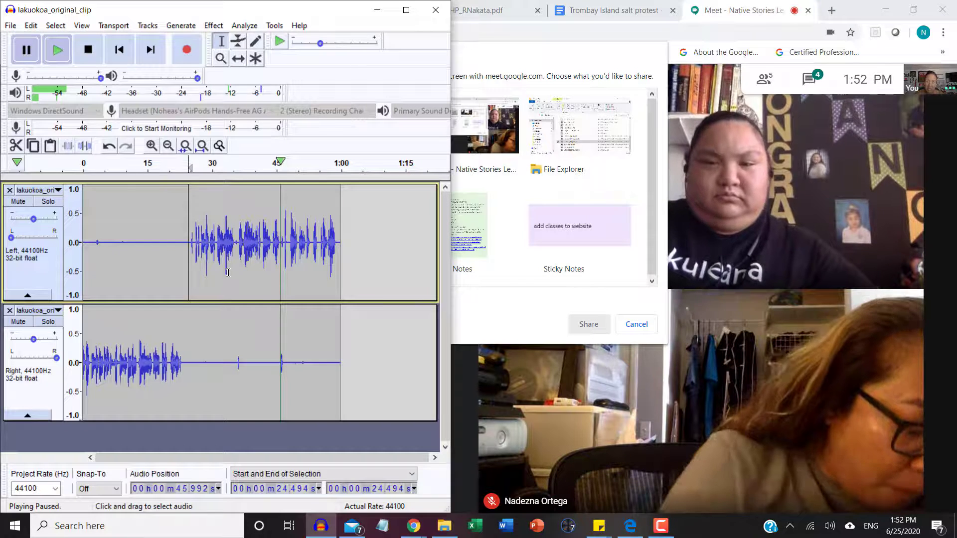
- Play the clip from the start of the left-channel phrase at about 37.6 seconds
scroll(243, 286, "up", 4)
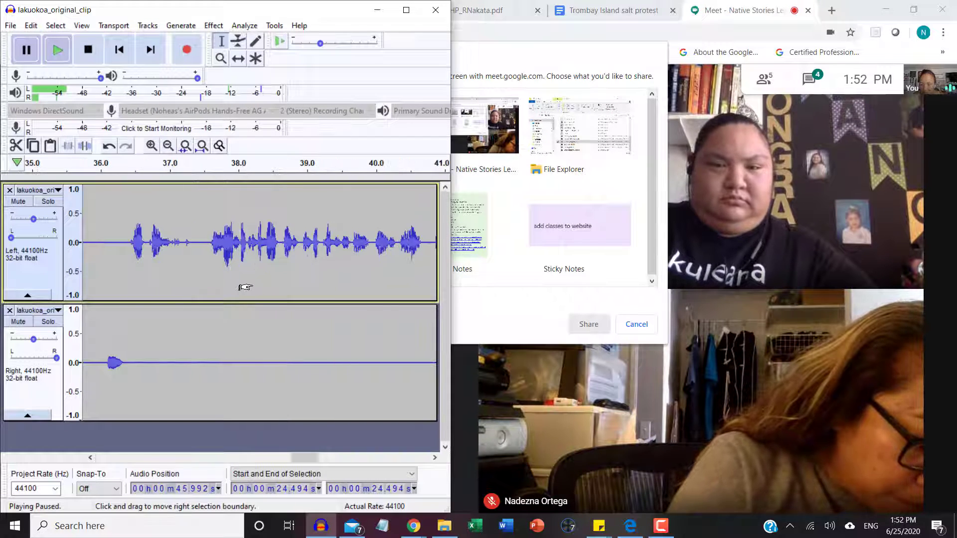
scroll(245, 287, "up", 1)
left_click(170, 251)
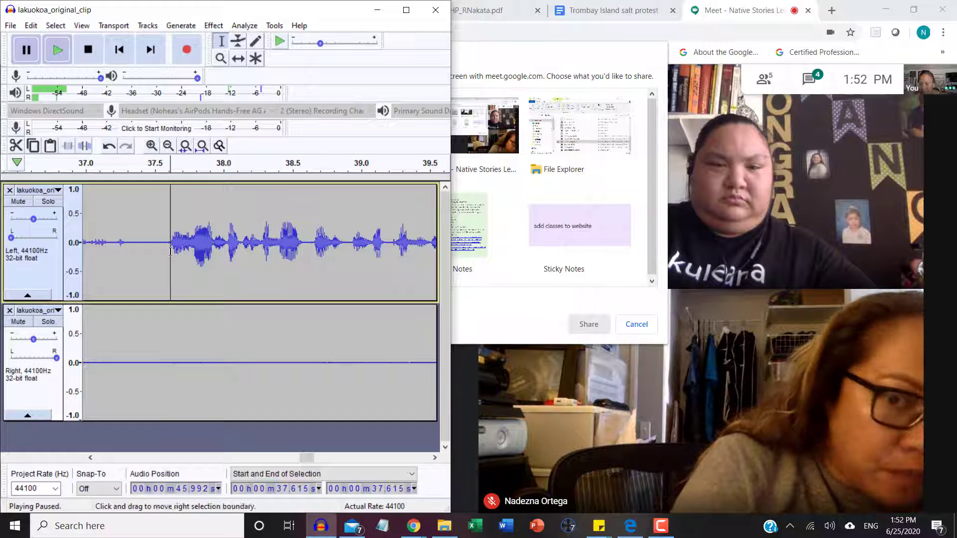
key("space")
key("space")
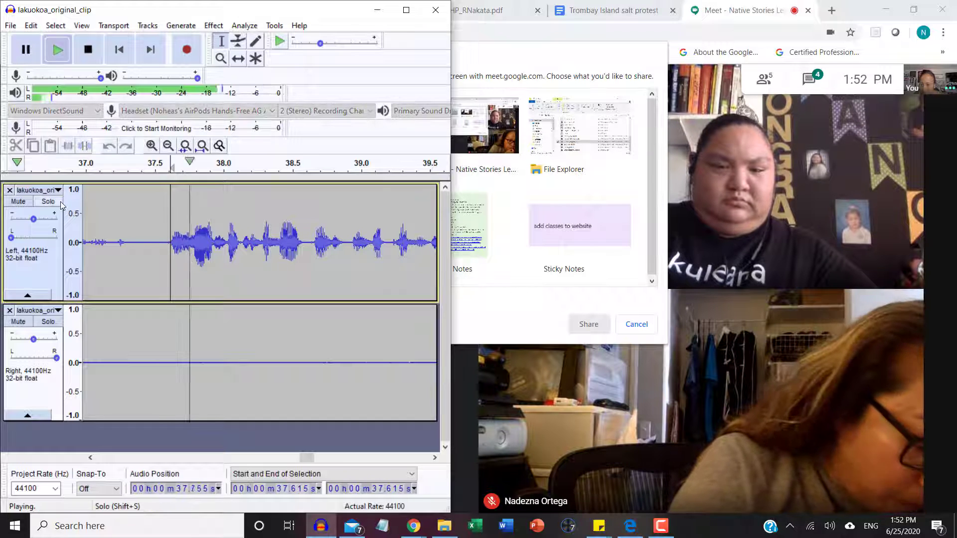
- Select the passage from about 40.27 to 41.32 s in the left track and play it back
left_click(22, 53)
left_click_drag(181, 264, 323, 266)
key("space")
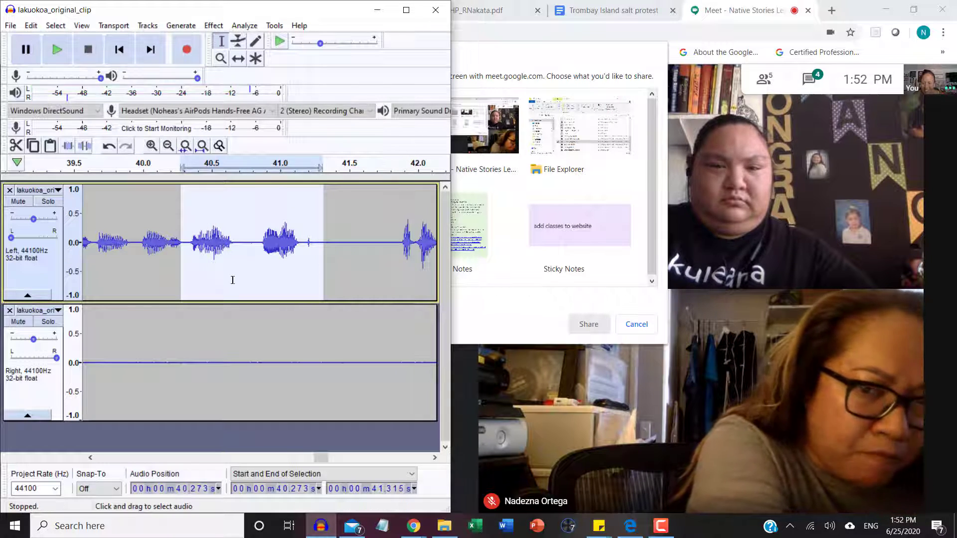
key("space")
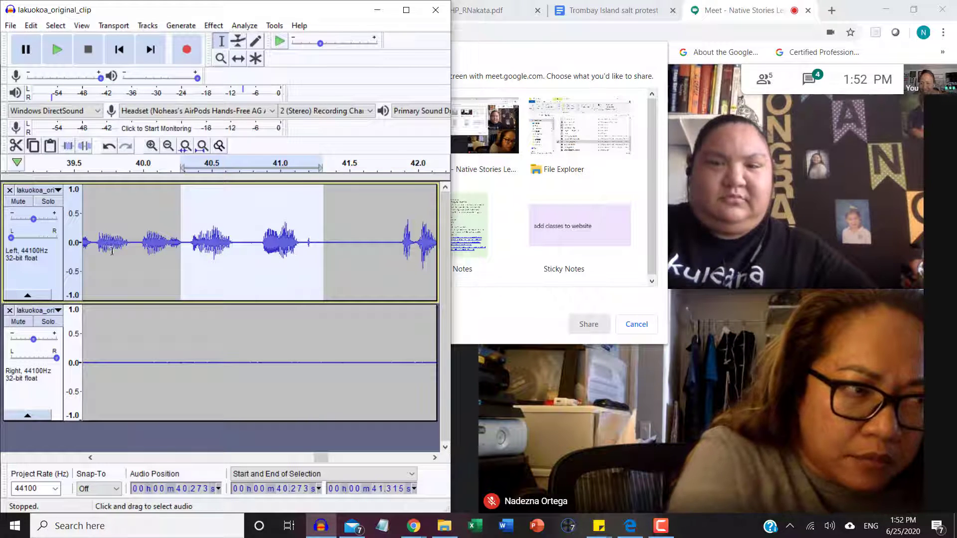
- Amplify the whole left track by 4.4 dB and repeat the same Amplify effect once more
left_click(49, 272)
left_click(214, 26)
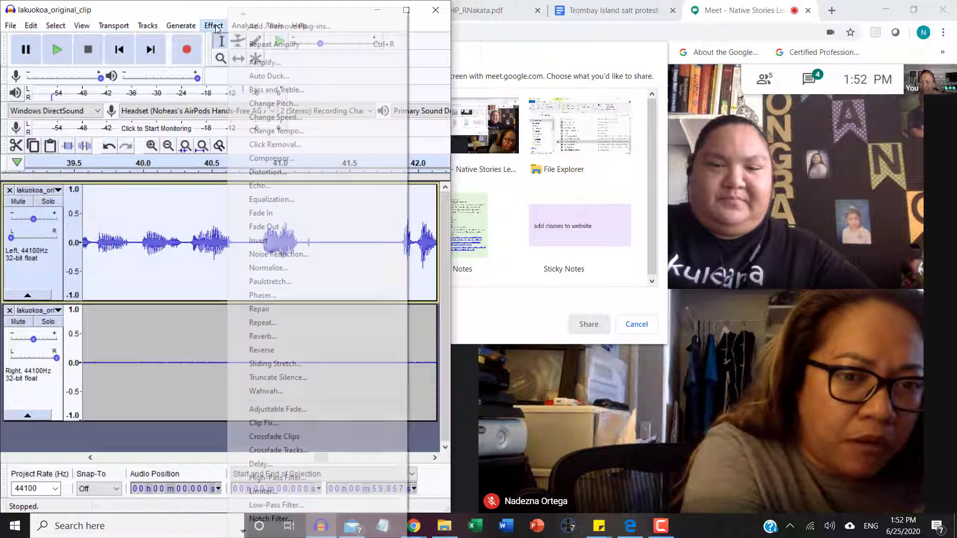
left_click(265, 62)
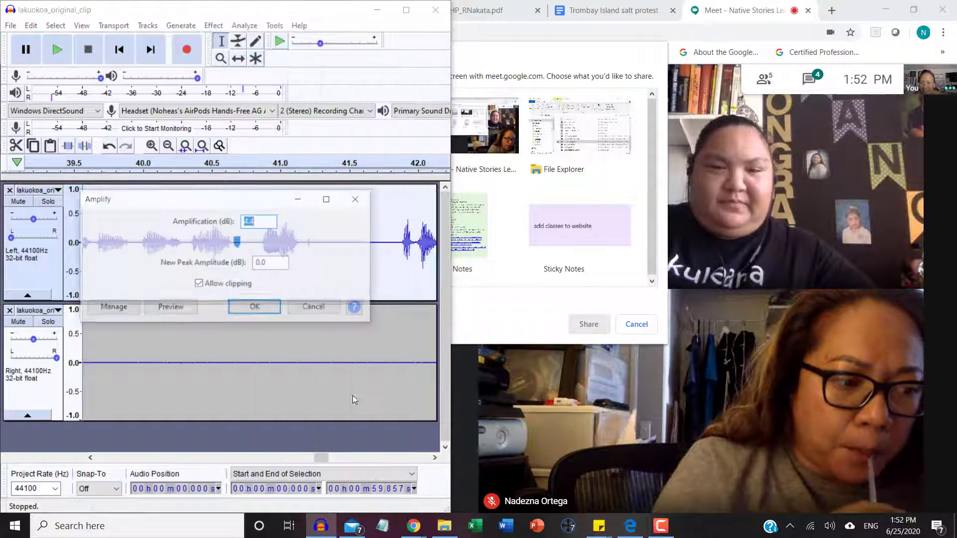
left_click(255, 308)
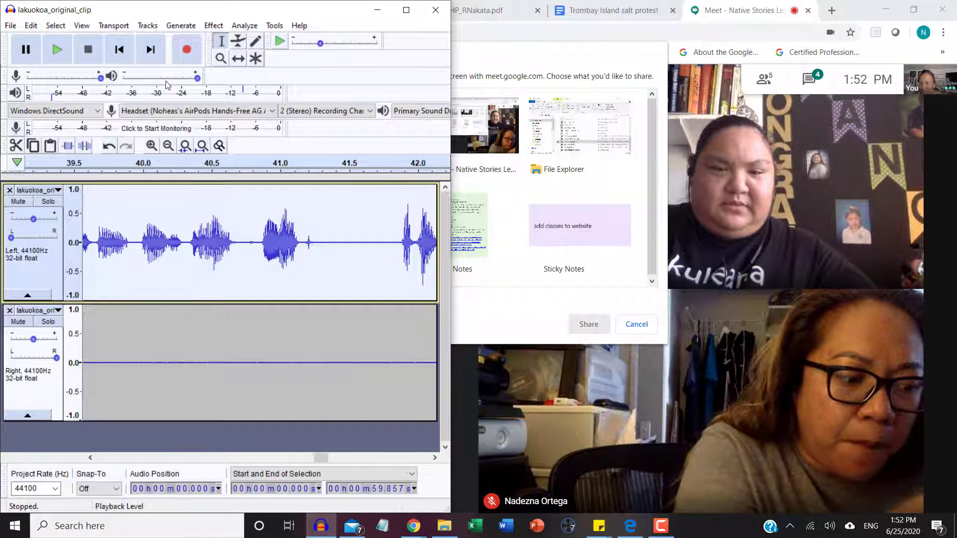
left_click(214, 26)
left_click(269, 46)
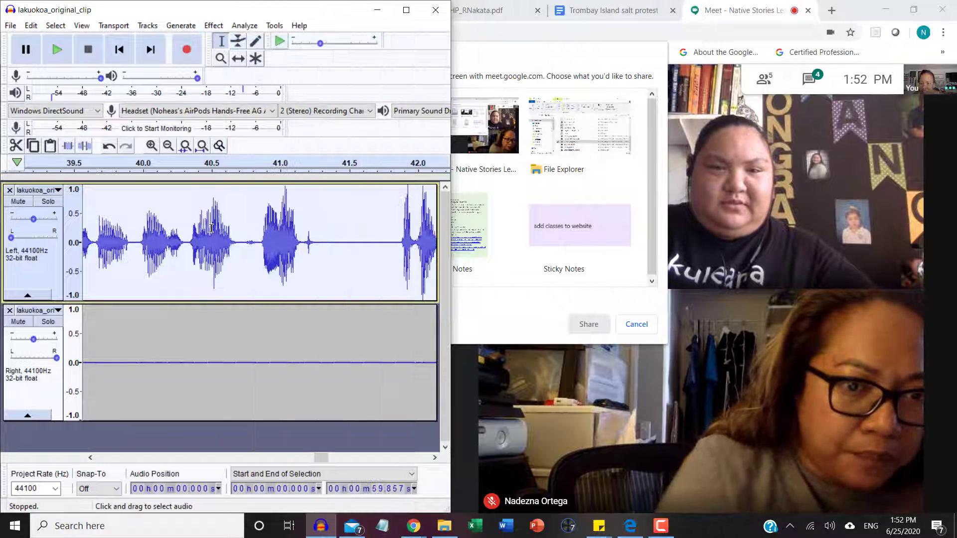
- Listen to the amplified left track from about 39.94 s and again from 39.64 s, pausing playback at the end
left_click(135, 265)
key("space")
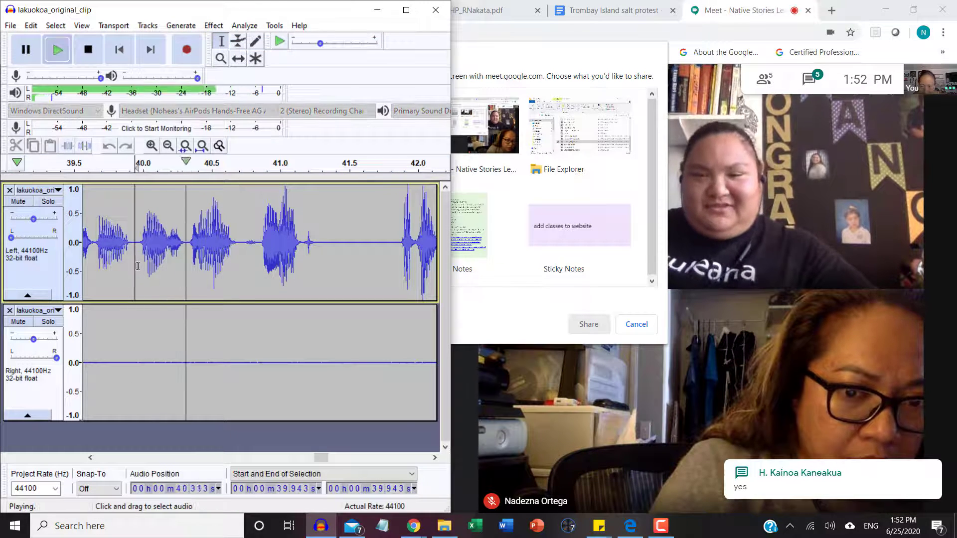
left_click(26, 49)
left_click(43, 60)
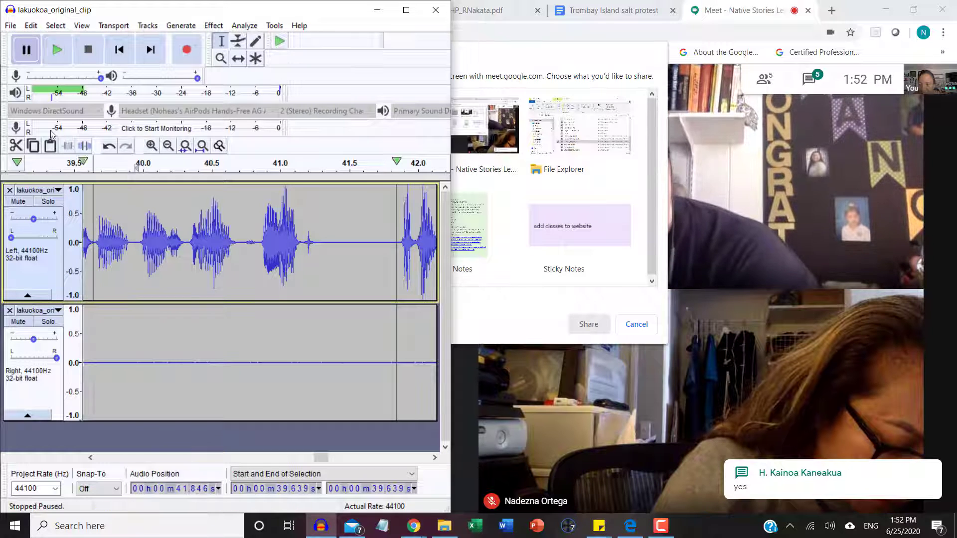
key("space")
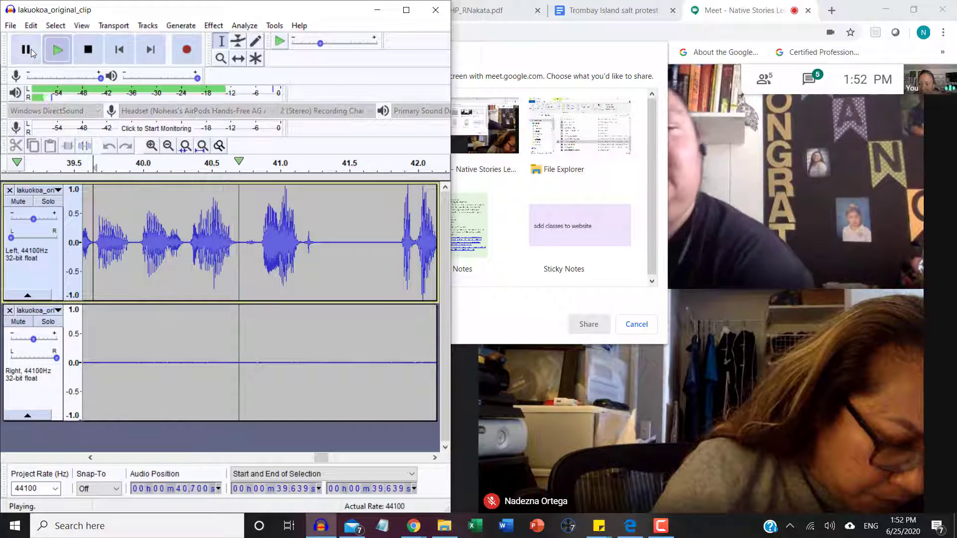
left_click(29, 50)
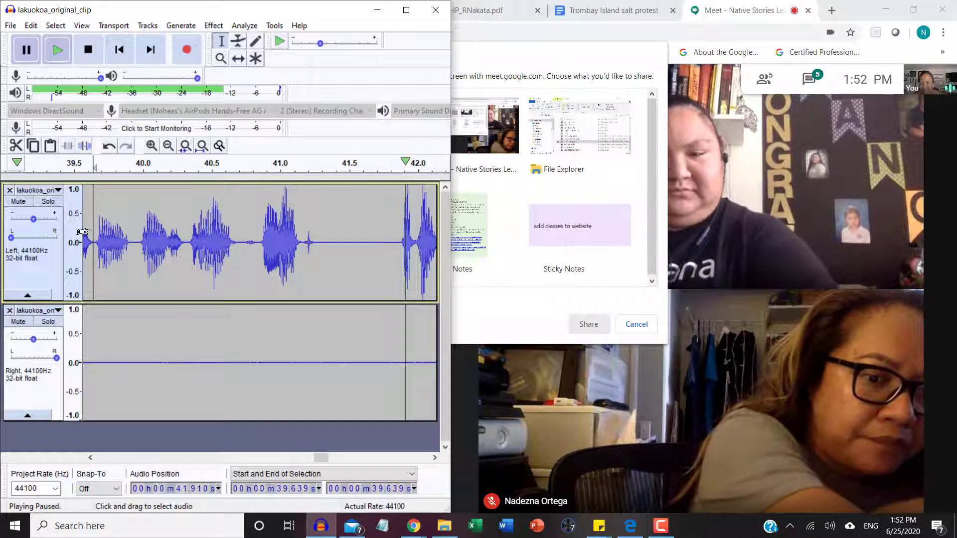
- Display the left track as a spectrogram, enlarge the track's height and examine the frequencies over a wider time range
left_click(43, 192)
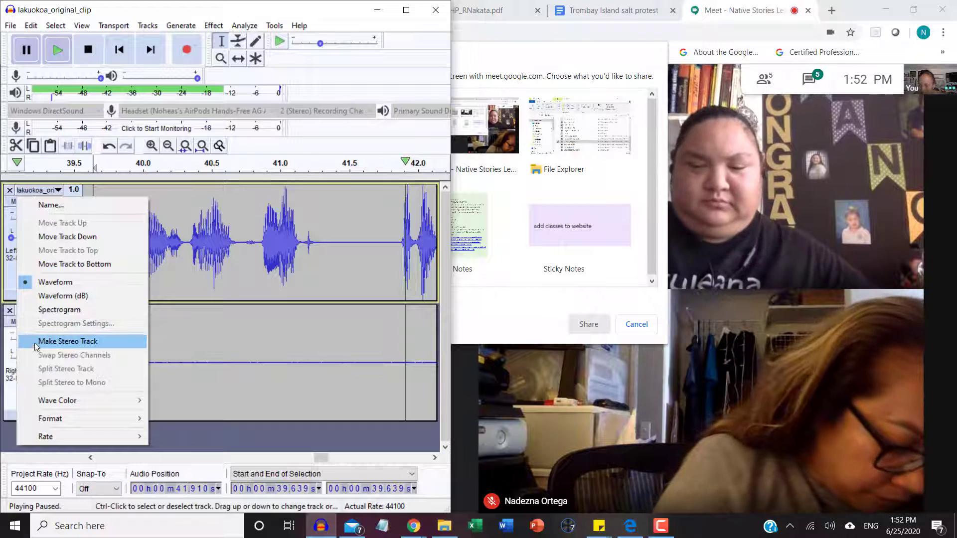
left_click(53, 310)
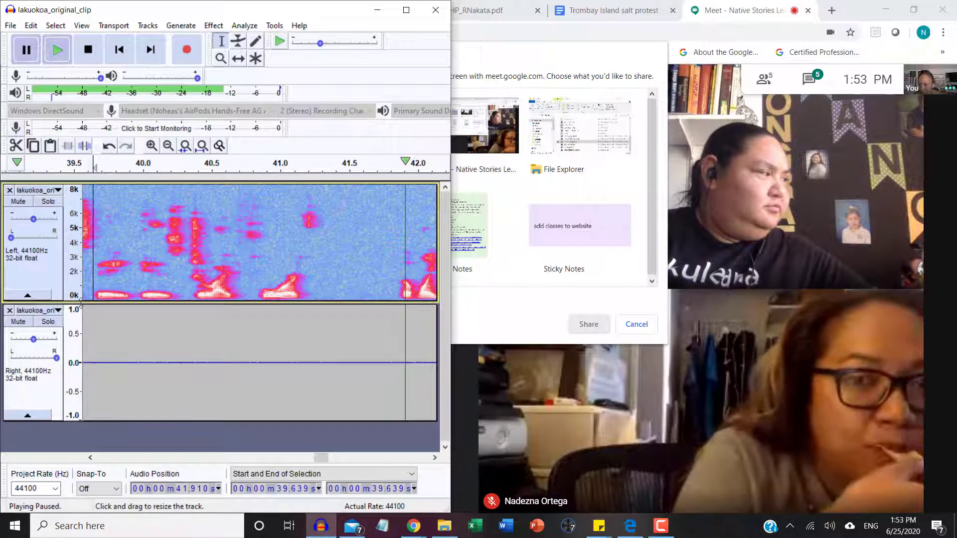
left_click_drag(83, 305, 64, 431)
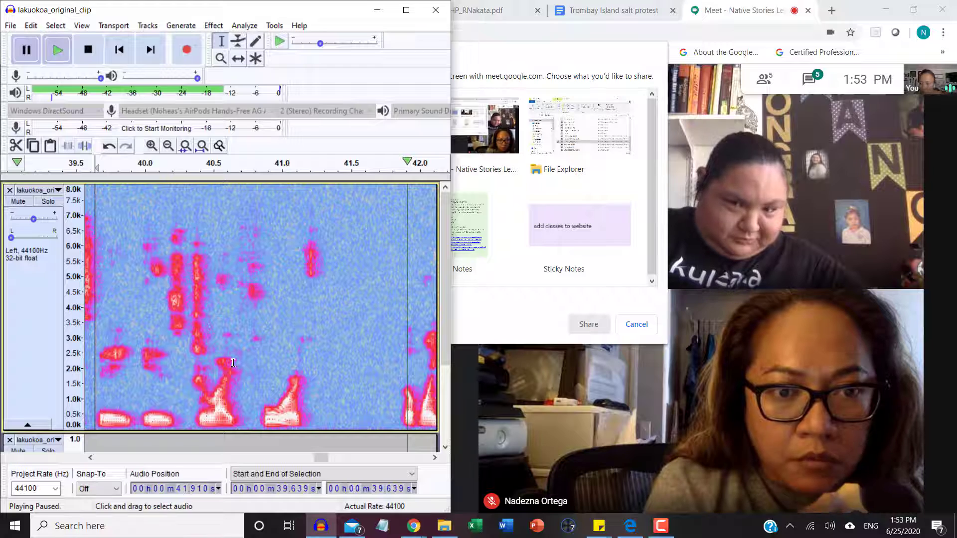
scroll(245, 348, "down", 3)
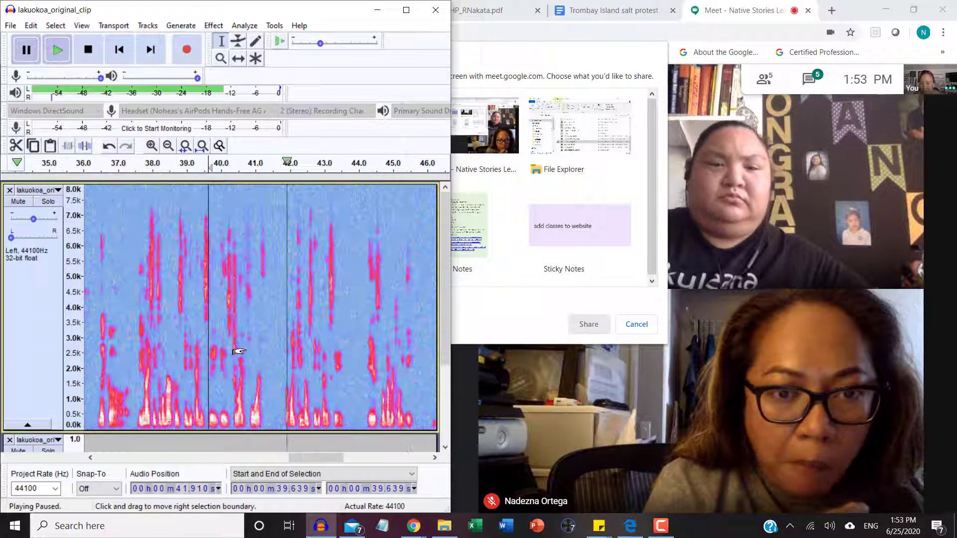
scroll(235, 352, "down", 2)
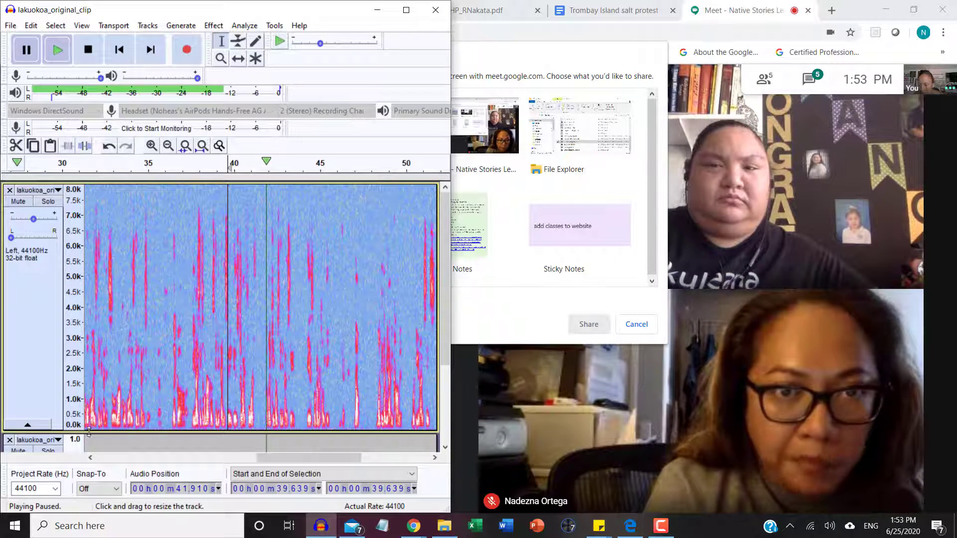
- Reduce the left track to a medium height and return it to the Waveform view
left_click_drag(89, 424, 169, 266)
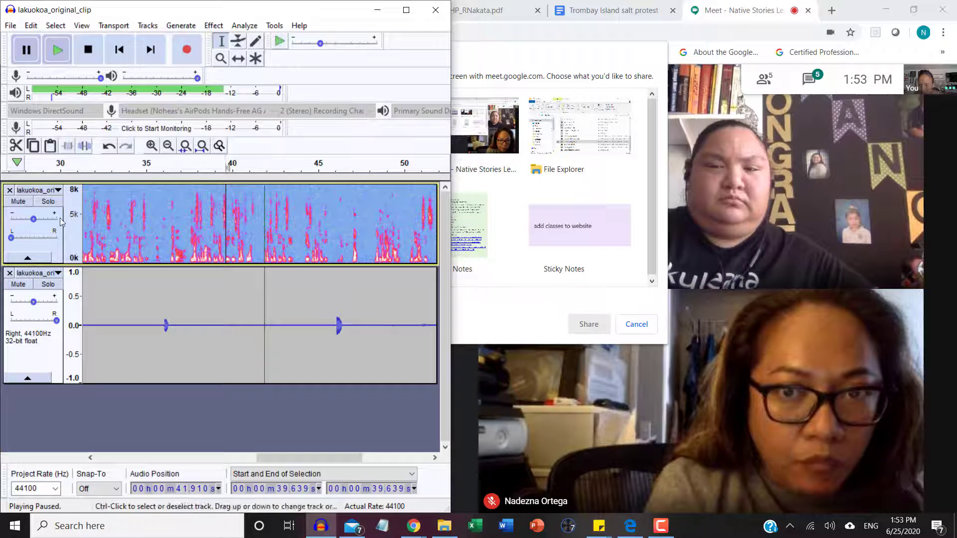
left_click_drag(84, 333, 85, 355)
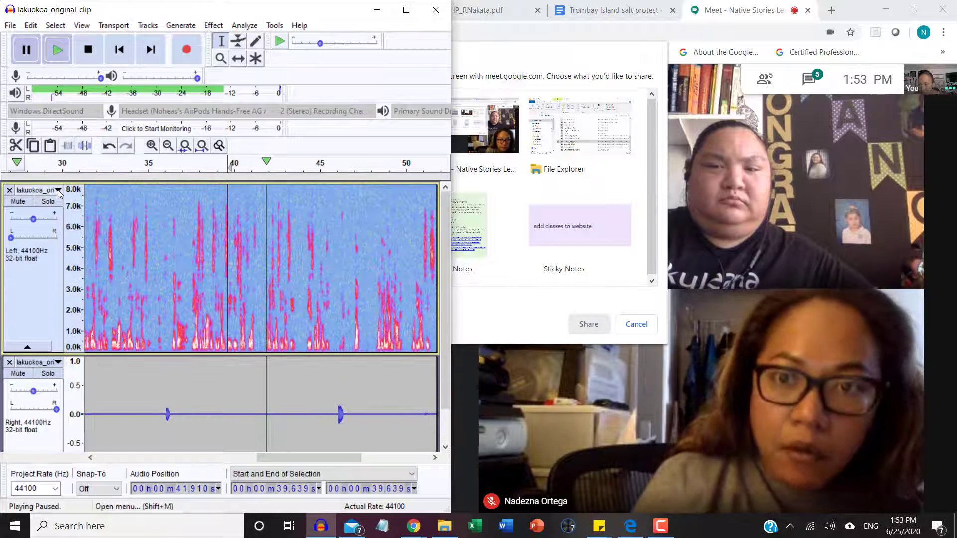
left_click(37, 190)
left_click(57, 282)
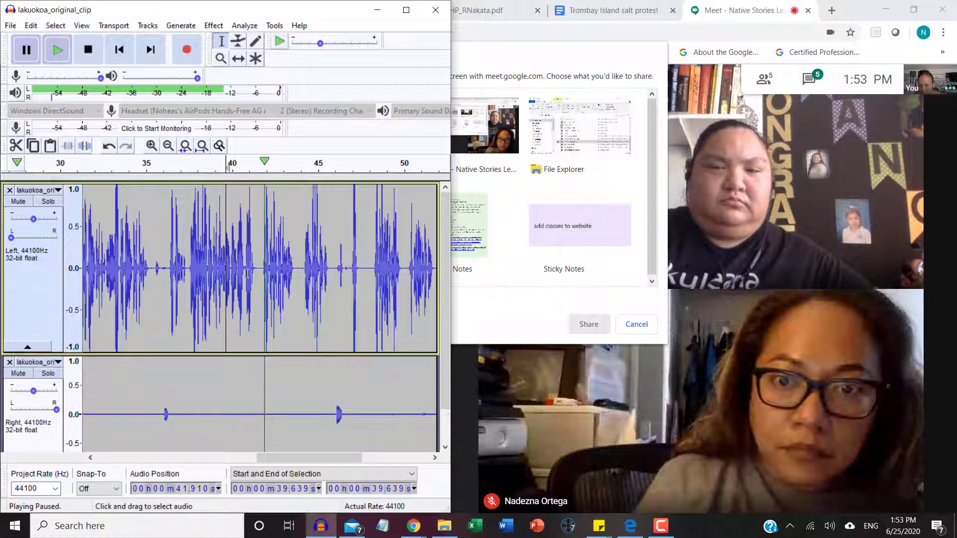
- Select the short isolated sound from about 47.07 to 47.32 s in the left track and inspect its waveform up close
left_click_drag(347, 280, 364, 281)
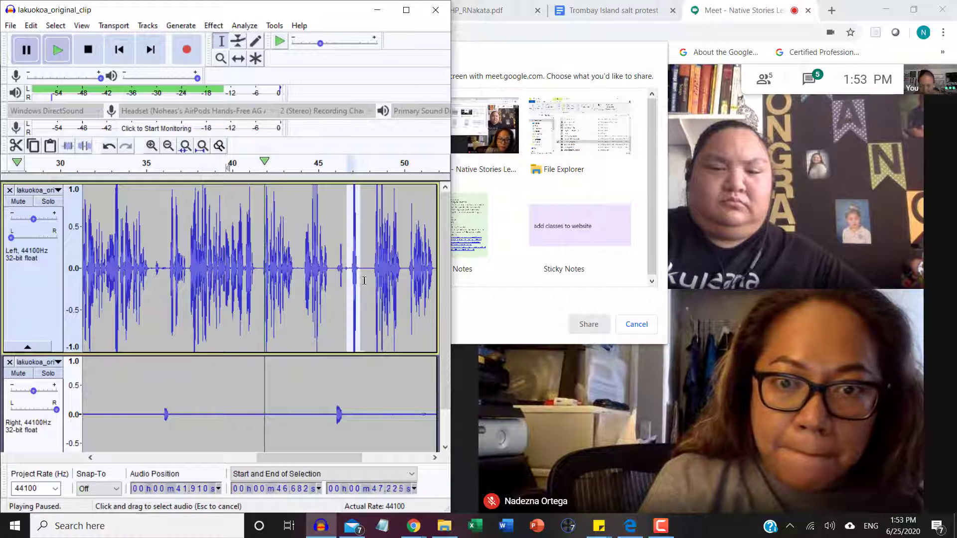
scroll(360, 283, "up", 6, "ctrl")
mouse_move(198, 297)
left_mouse_down()
mouse_move(87, 297)
mouse_move(212, 300)
left_mouse_up()
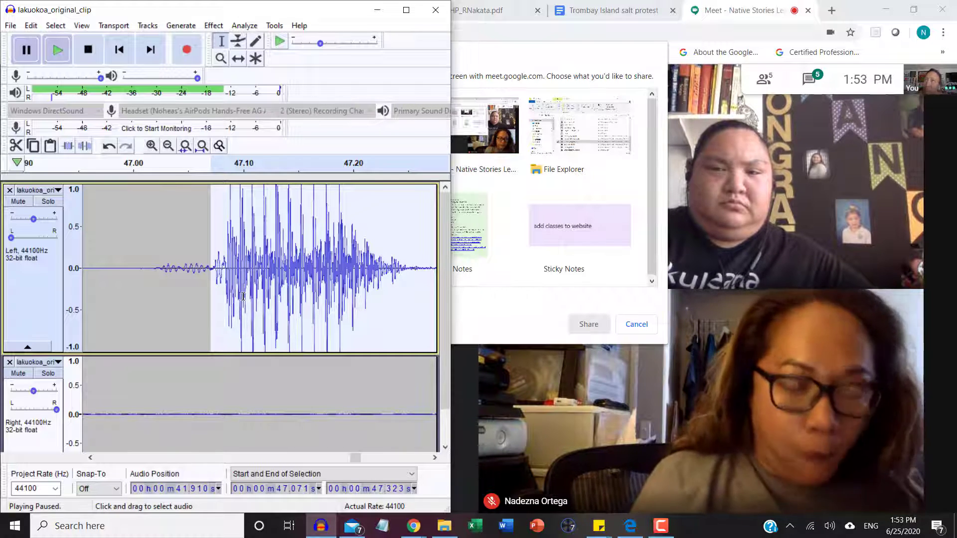
scroll(263, 297, "up", 3)
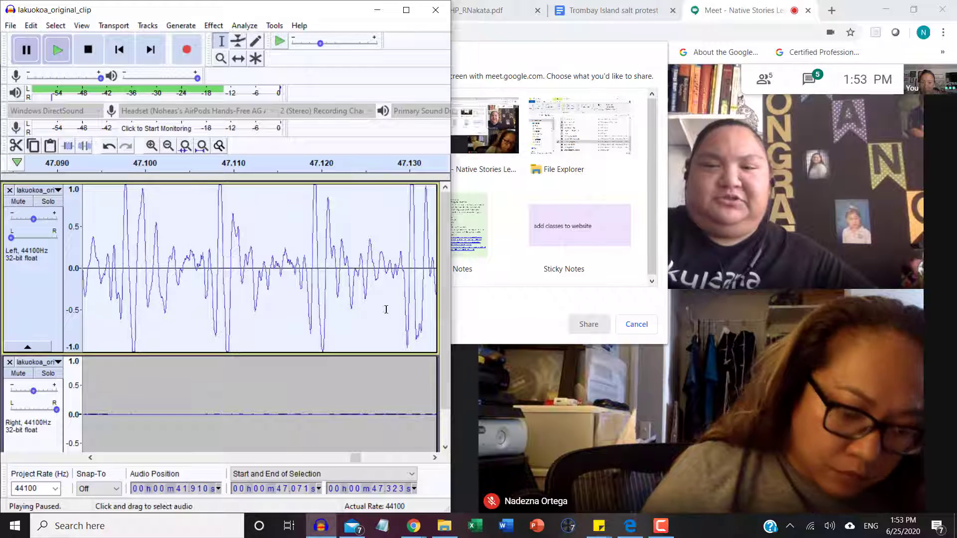
- Switch to Google Meet and try to share the lakuokoa_original_clip window, dismissing any resulting dialog
left_click(529, 334)
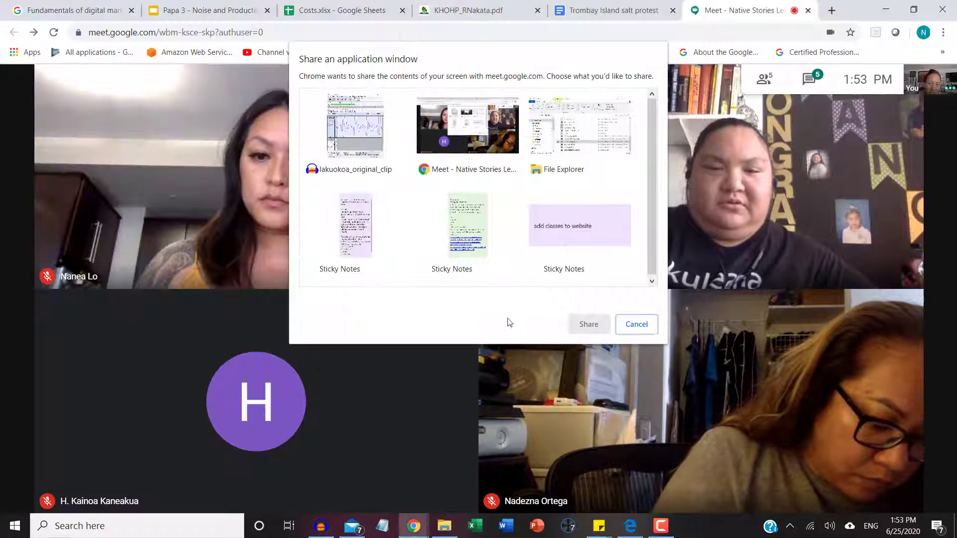
left_click(355, 144)
left_click(467, 127)
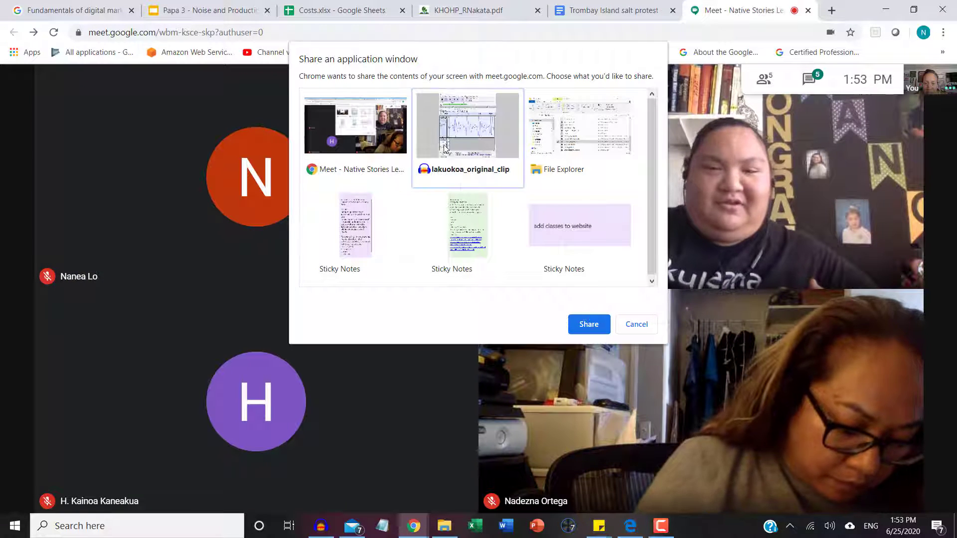
left_click(588, 324)
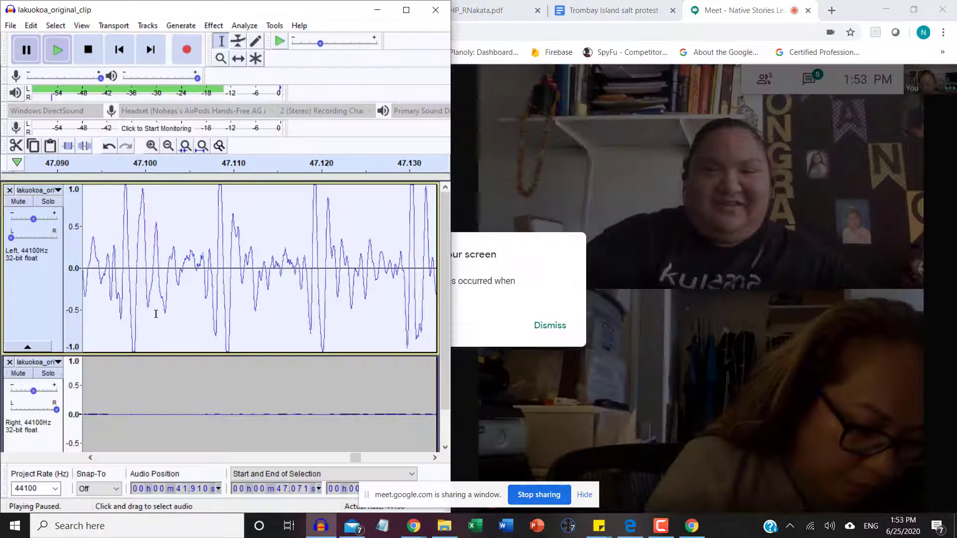
left_click(531, 324)
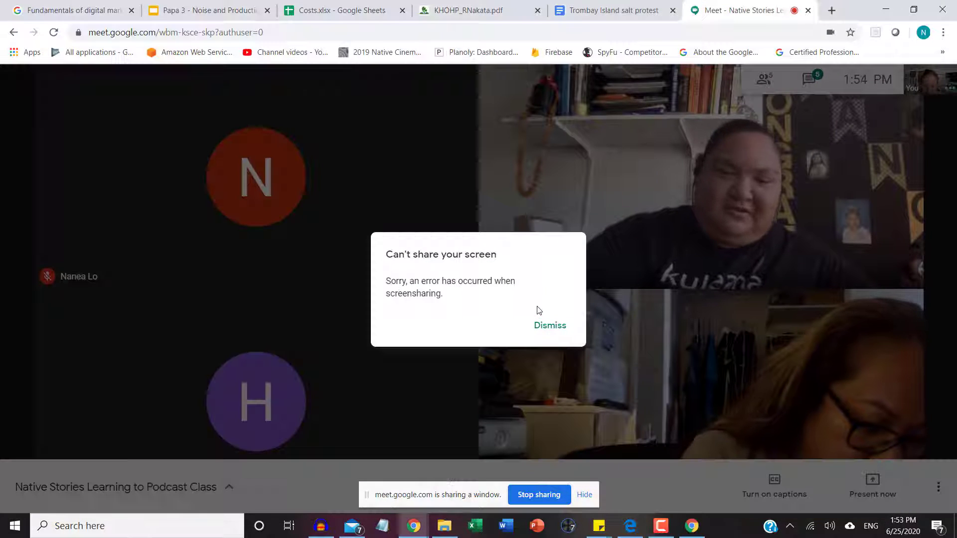
left_click(544, 337)
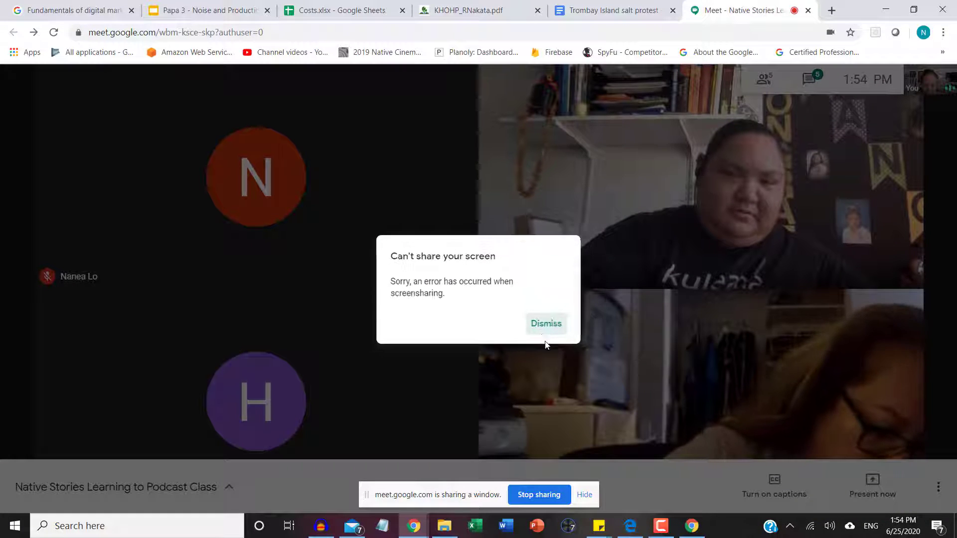
- Present the lakuokoa_original_clip application window to the Google Meet call
left_click(873, 479)
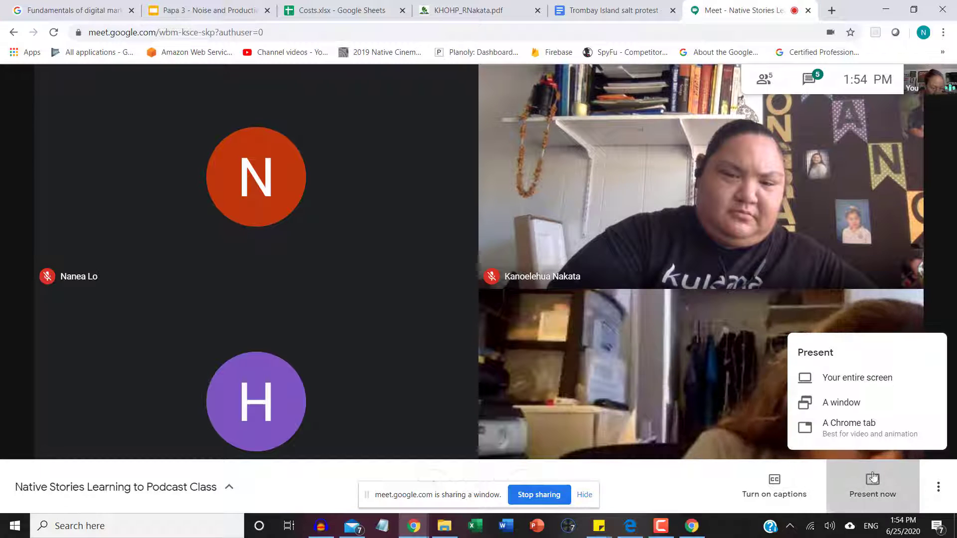
left_click(858, 407)
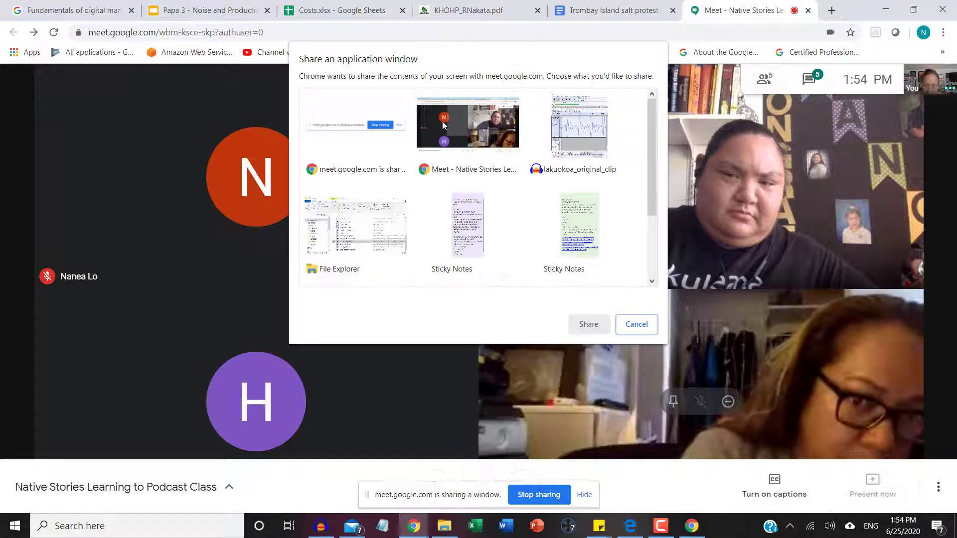
left_click(574, 145)
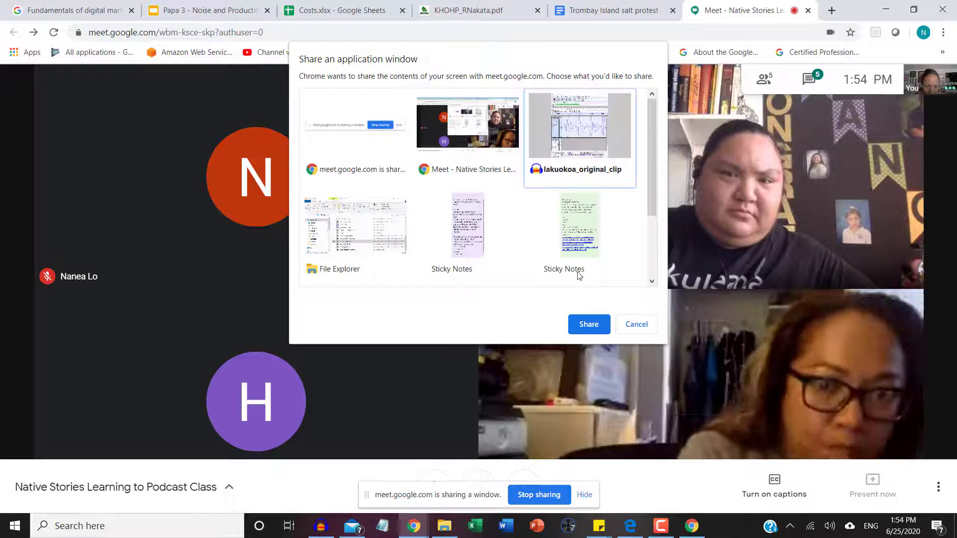
left_click(576, 327)
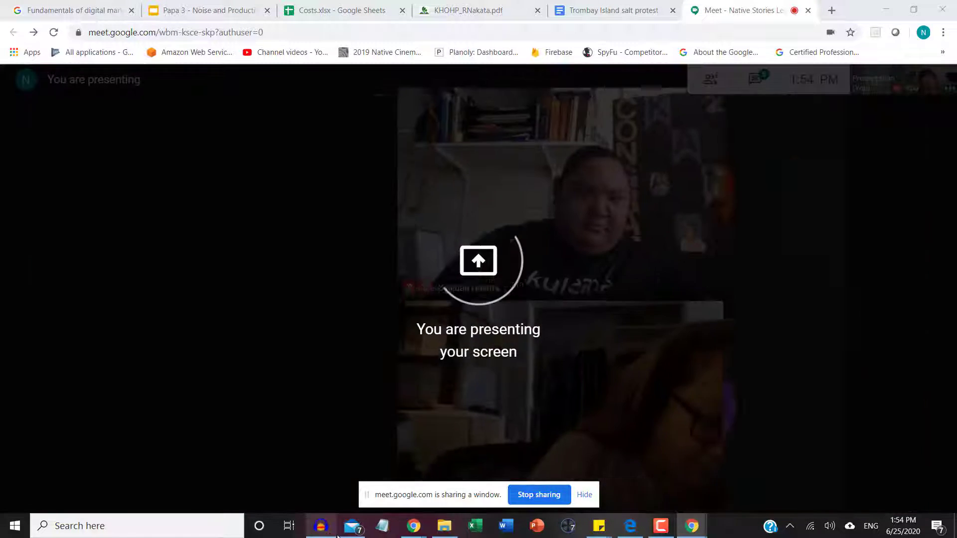
- Switch to Audacity, stop the paused playback and examine the waveform at the start of the selected sound near 47.07 s
mouse_move(329, 529)
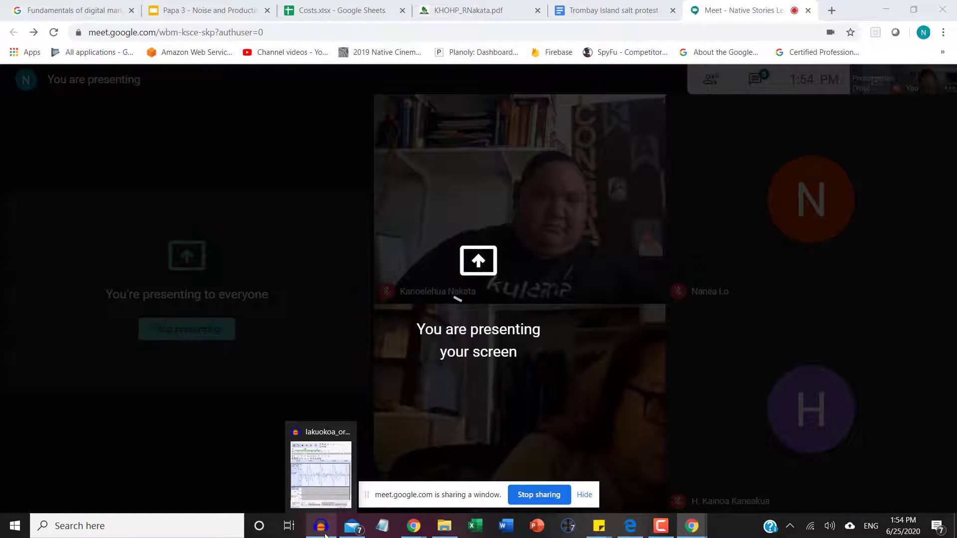
left_click(321, 488)
key("space")
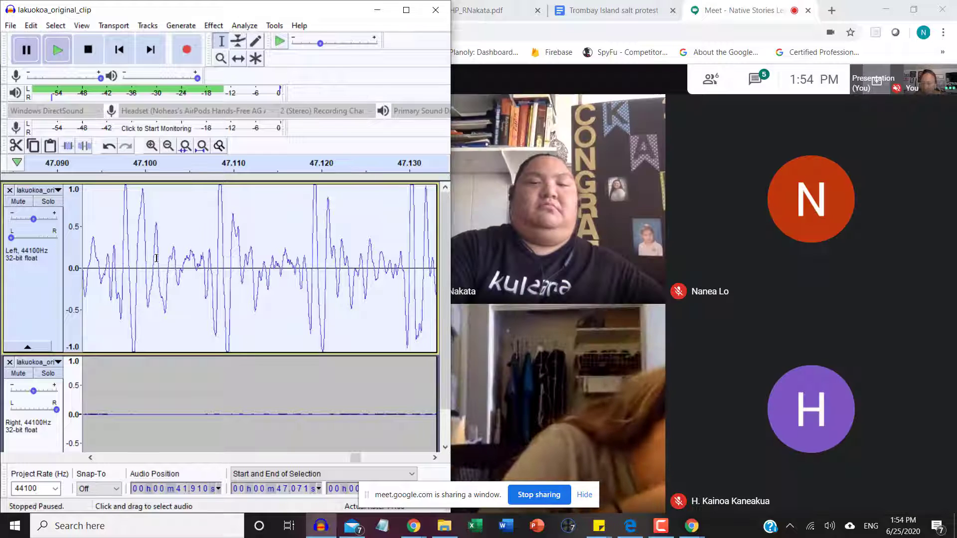
key("space")
key("ctrl+3")
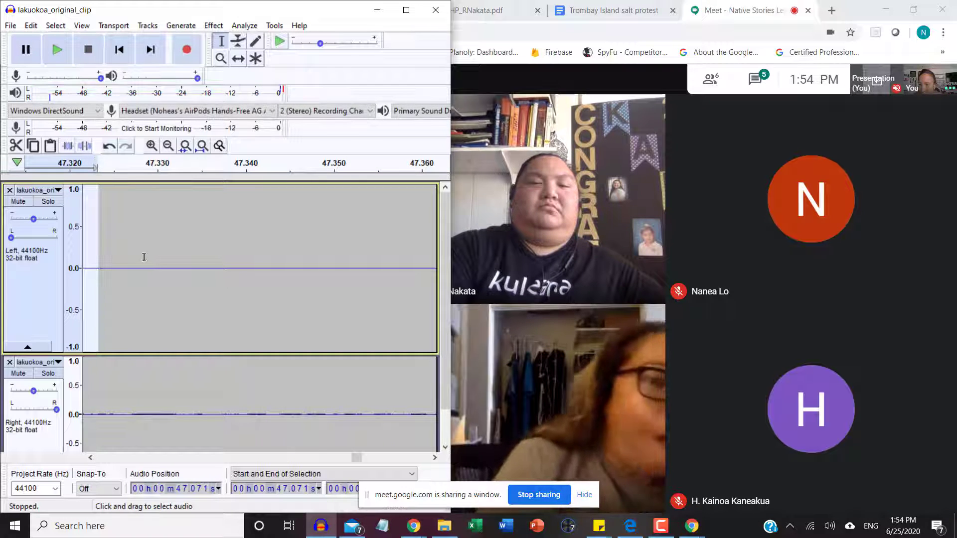
scroll(154, 280, "down", 4, "ctrl")
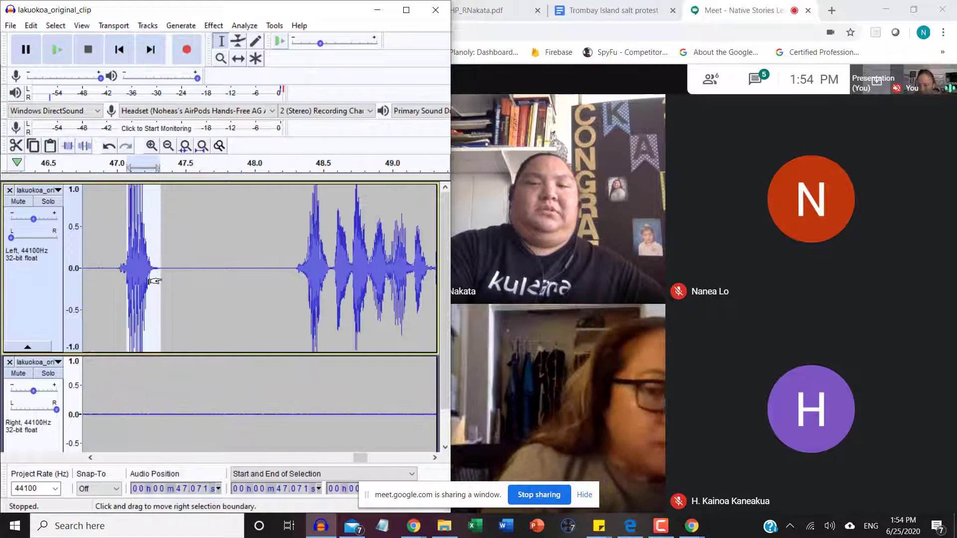
scroll(121, 285, "up", 5, "ctrl")
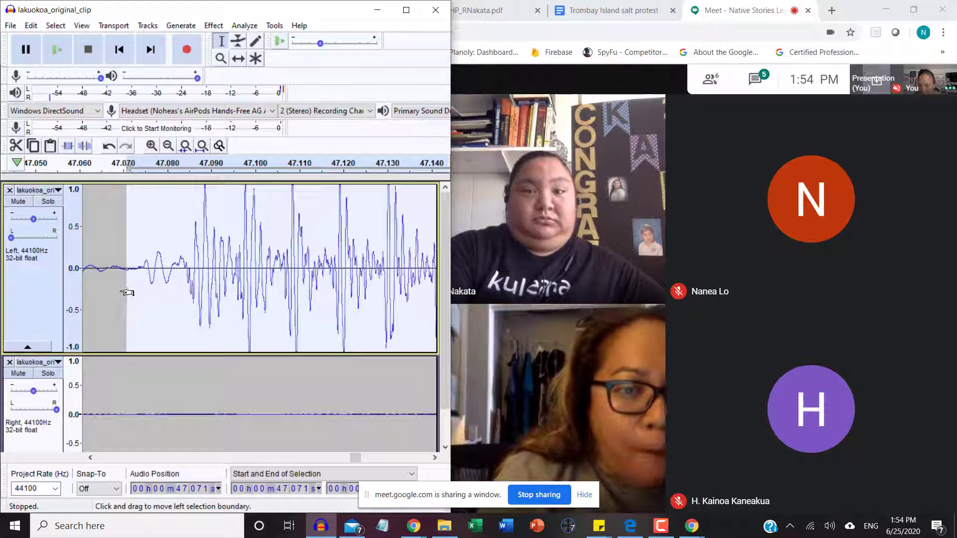
- Select one waveform cycle from about 47.087 to 47.091 s in the left track and inspect its clipped peak
scroll(192, 294, "up", 1, "ctrl")
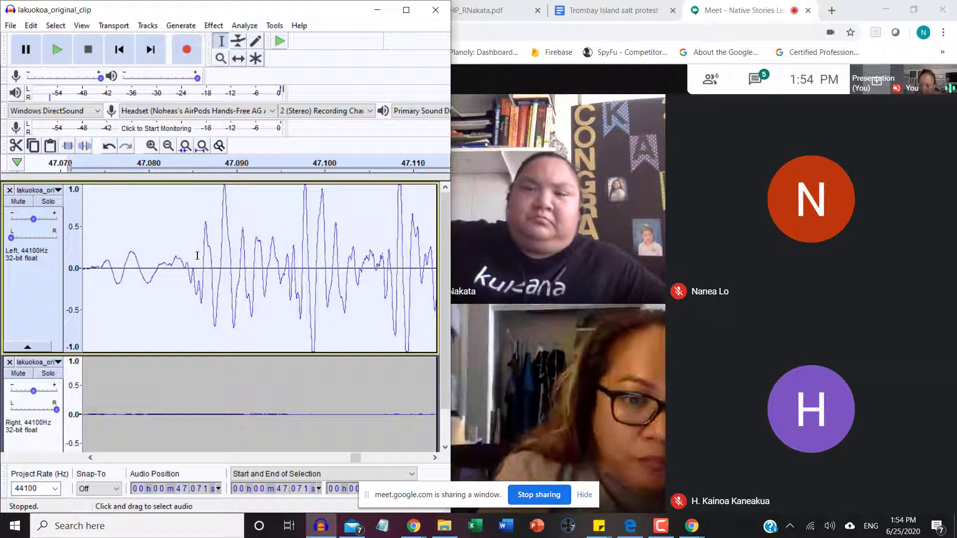
left_click_drag(185, 282, 245, 290)
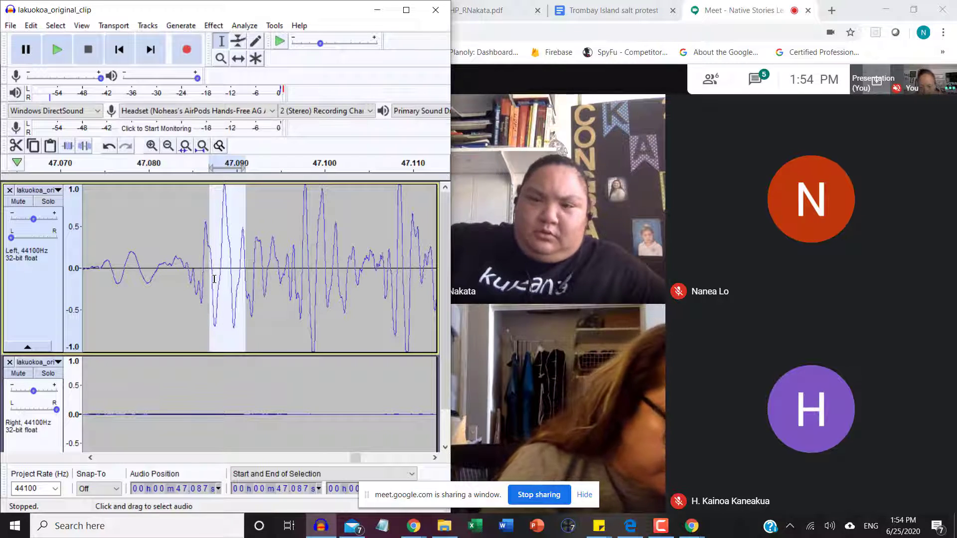
scroll(228, 295, "down", 4)
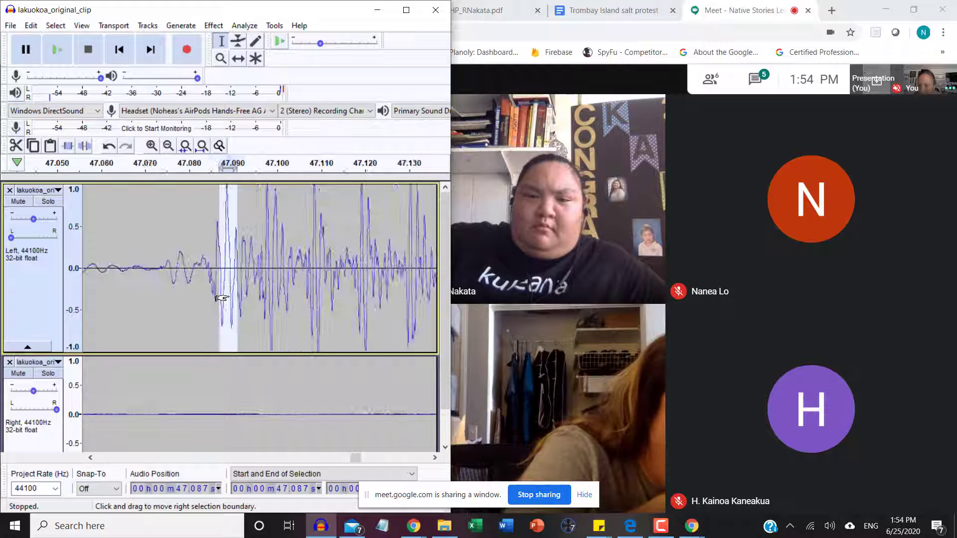
- Select the quiet stretch from about 10.4 to 24 s in the left track, and the speech from about 24.6 s to the end
scroll(222, 298, "down", 7)
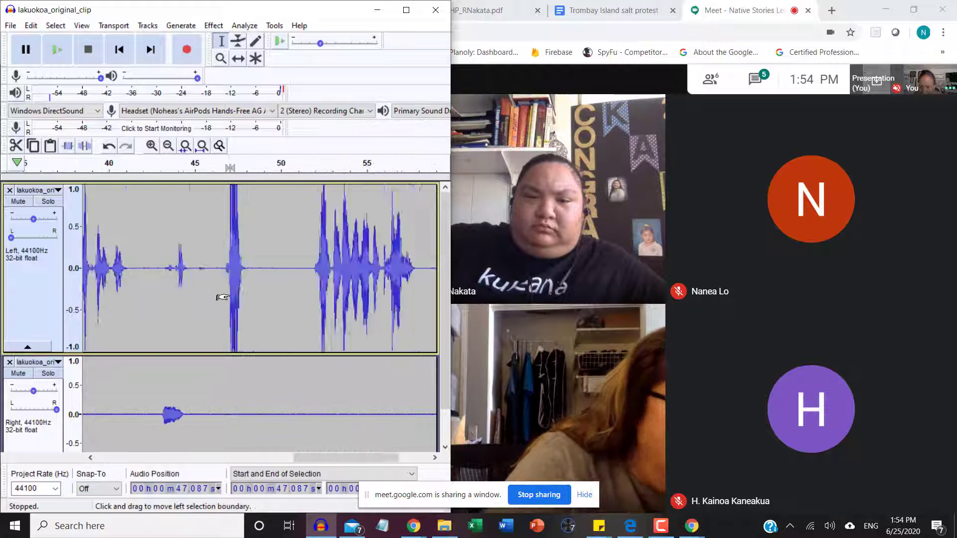
left_click(157, 294)
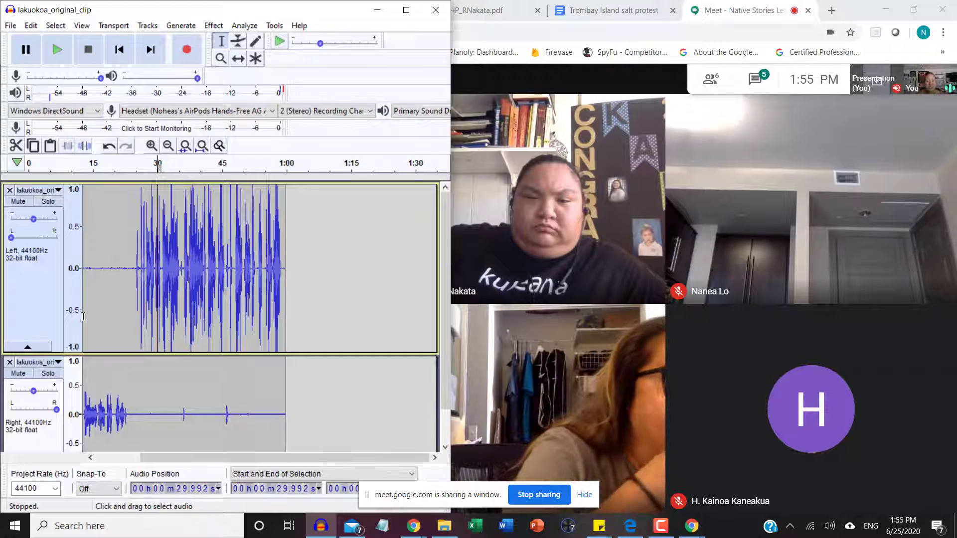
mouse_move(130, 290)
left_mouse_down()
mouse_move(80, 295)
mouse_move(137, 297)
mouse_move(128, 294)
left_mouse_up()
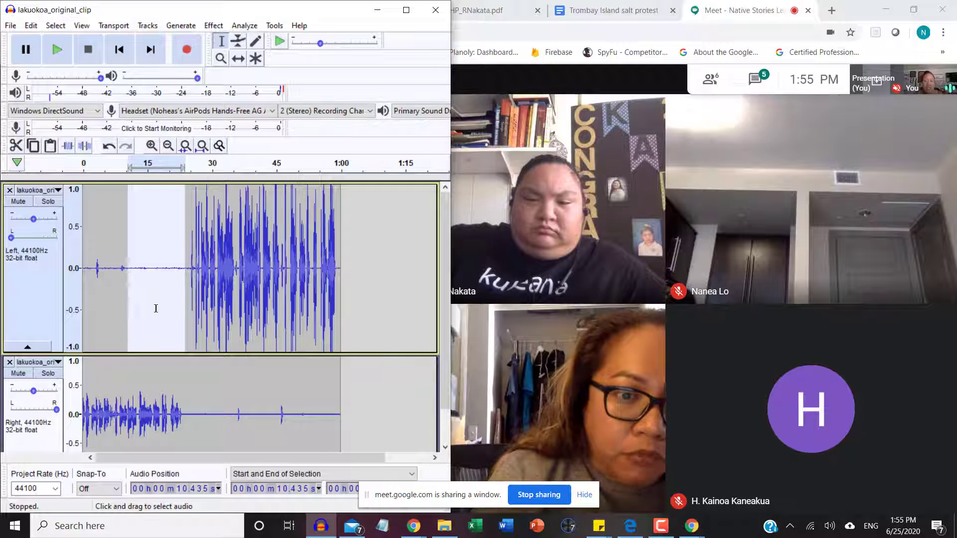
left_click_drag(190, 295, 341, 300)
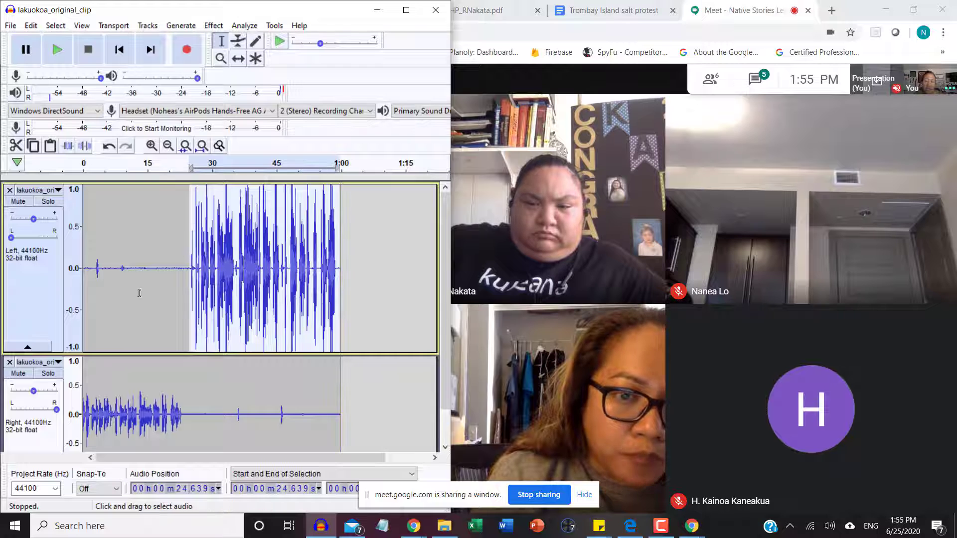
- Select the whole left track for comparison, and play the recording from about 4.5 s in the right track, pausing at about 10.6 s
left_click(37, 294)
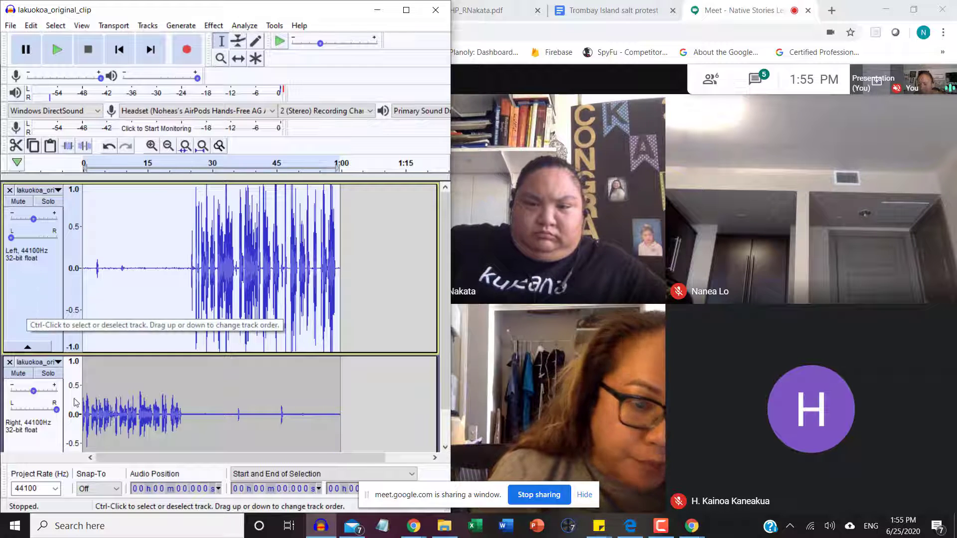
left_click(102, 419)
key("space")
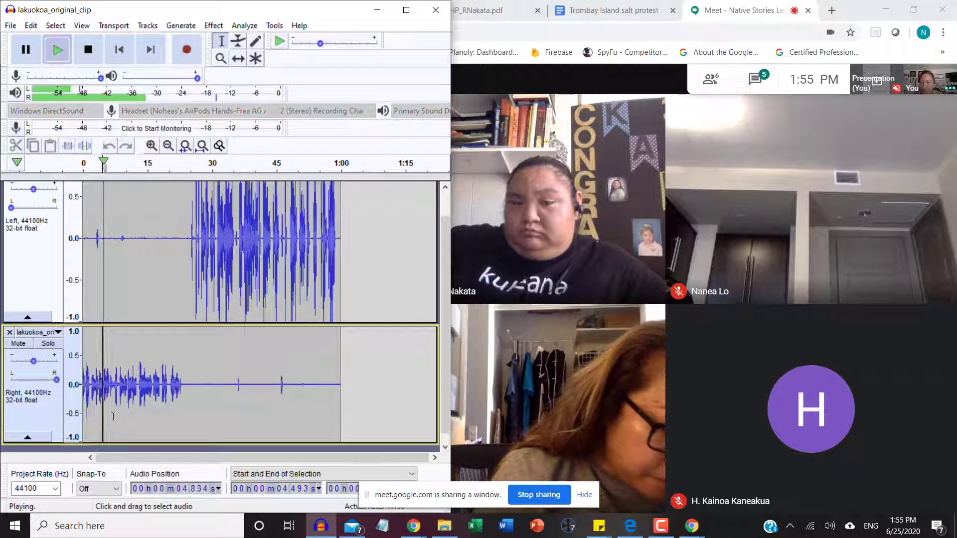
left_click(26, 54)
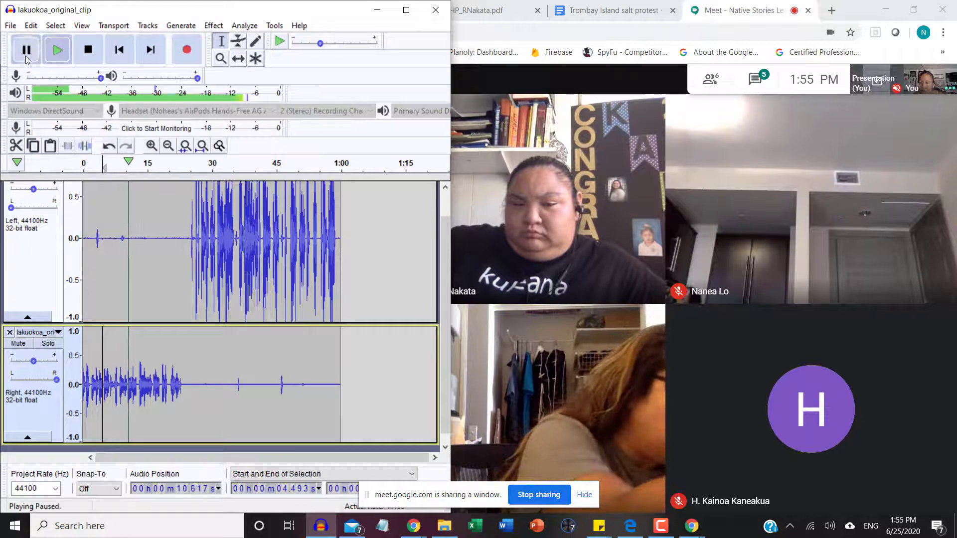
- Export the left track as a 24-bit WAV named lakuokoa_original_clip2 in the NS Podcast folder, accepting the existing metadata tags
left_click(54, 296)
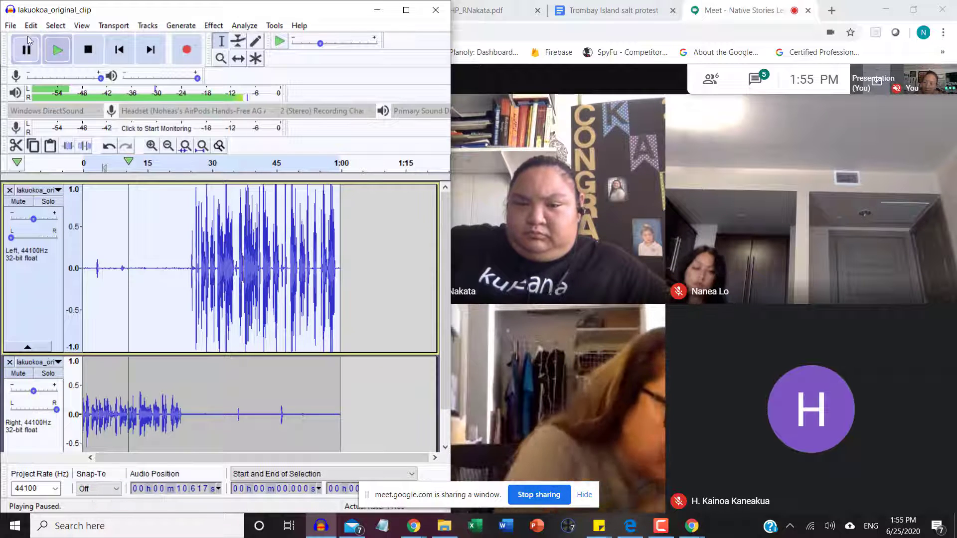
left_click(11, 25)
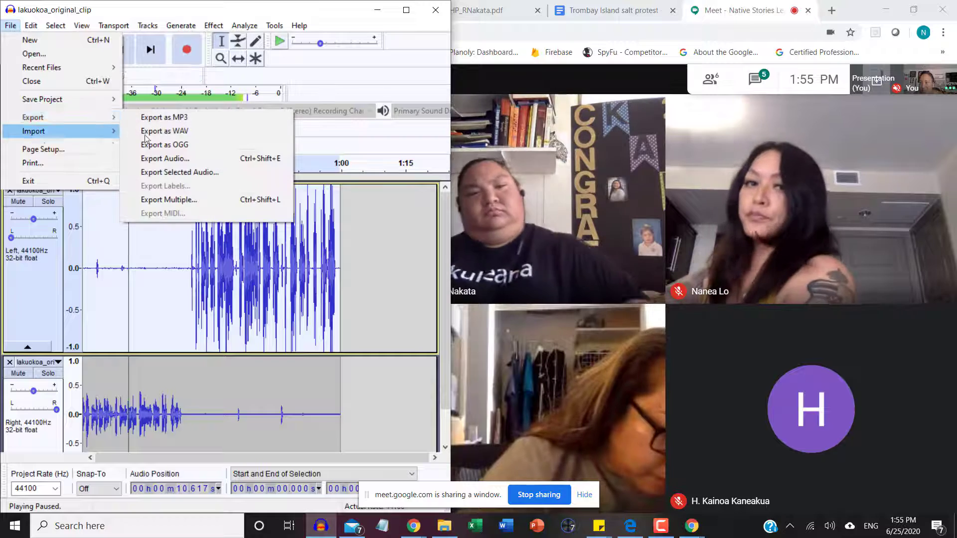
left_click(164, 158)
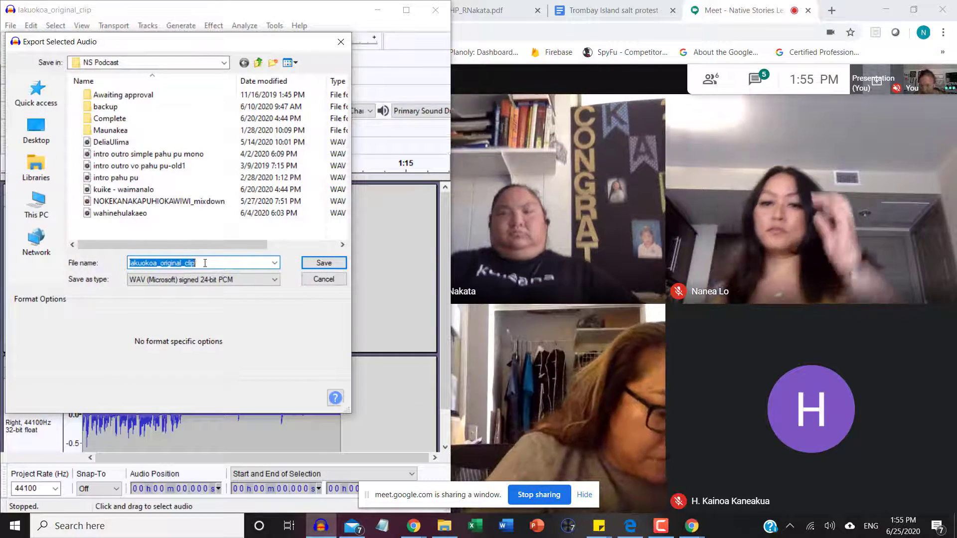
left_click(209, 263)
type("2")
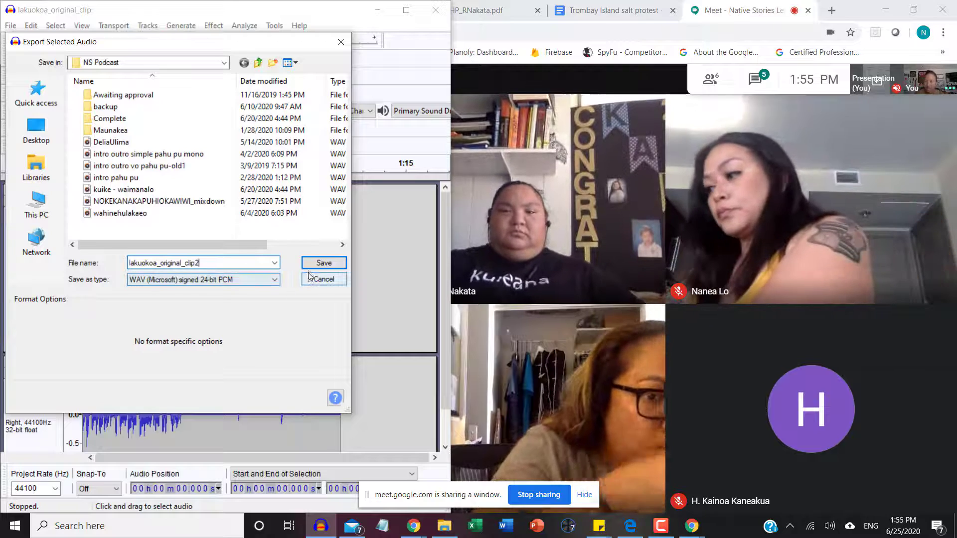
key("Return")
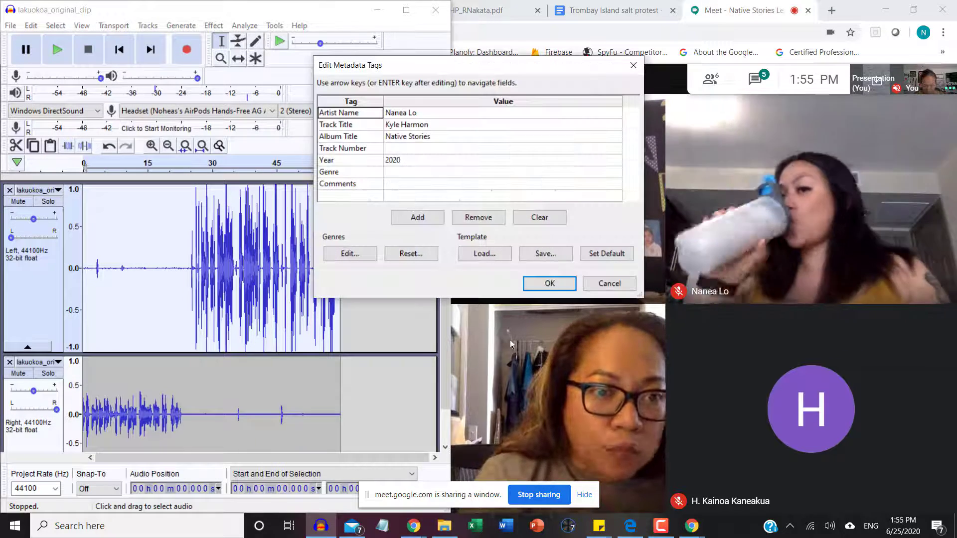
key("Return")
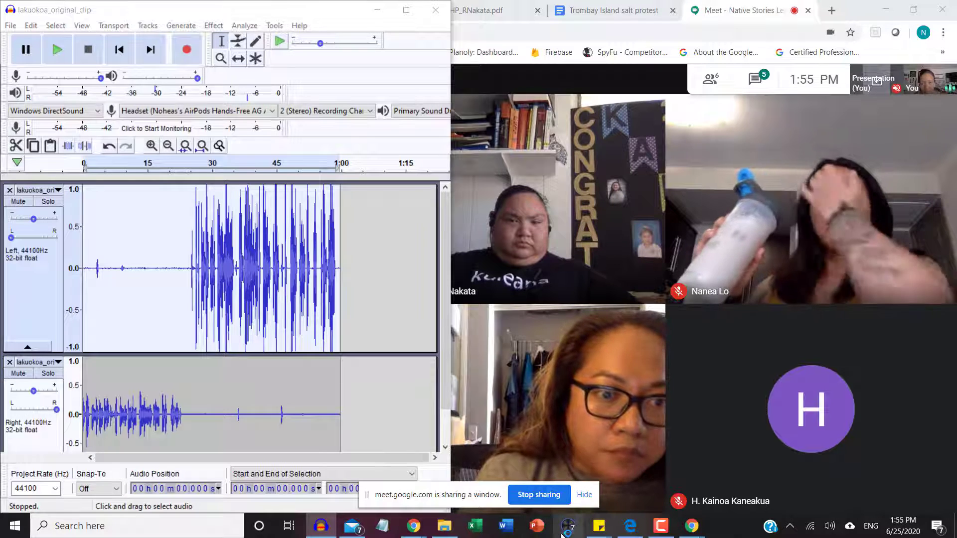
- Switch to iZotope RX 7 and close the open kuike - waimanalo.wav file
left_click(562, 534)
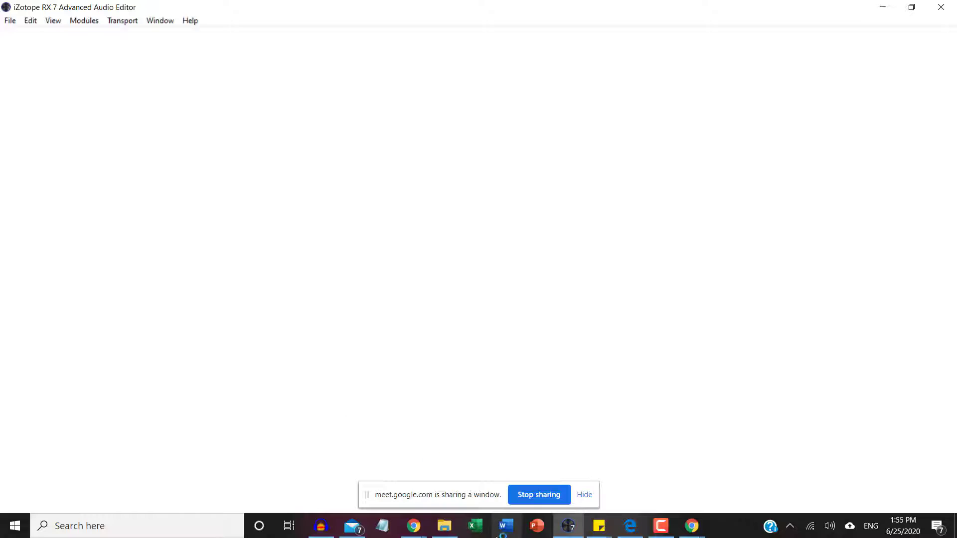
mouse_move(352, 532)
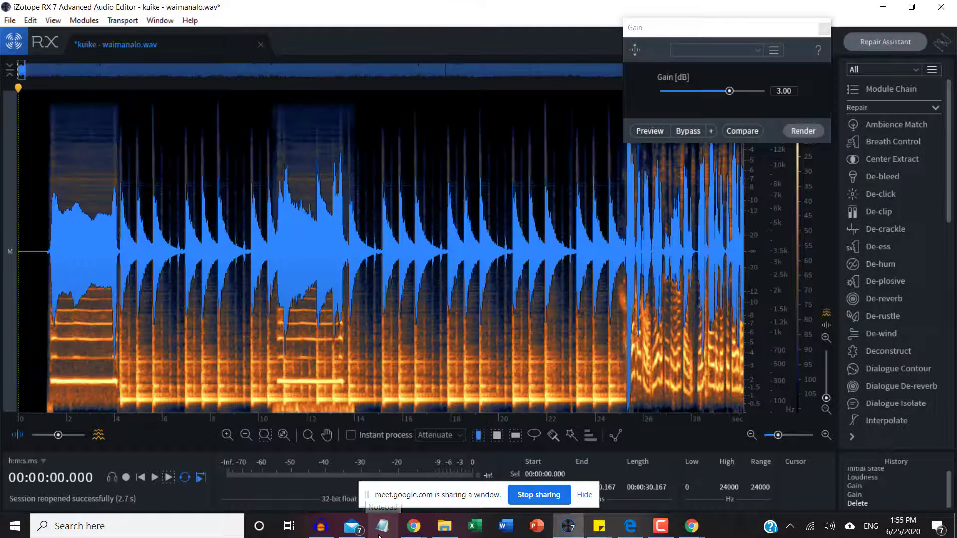
left_click(261, 45)
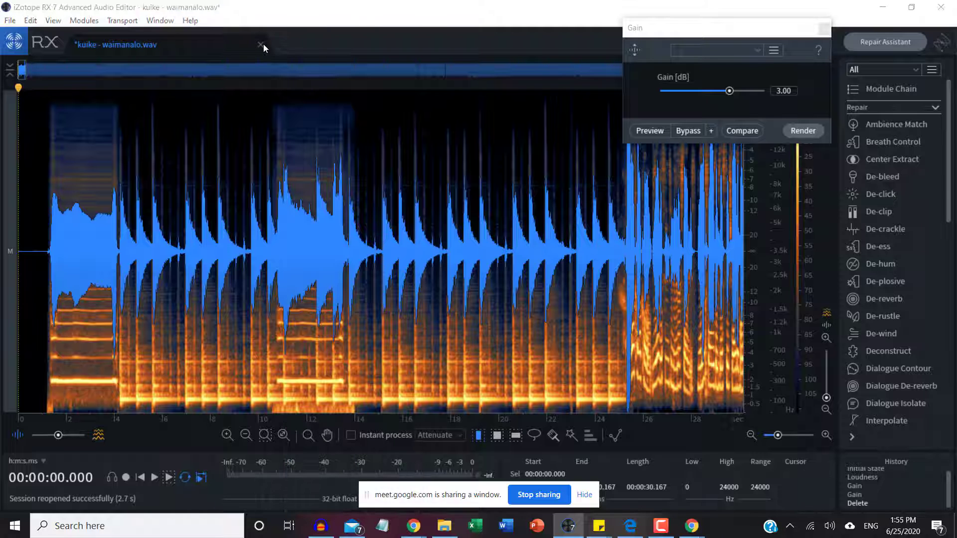
left_click(489, 307)
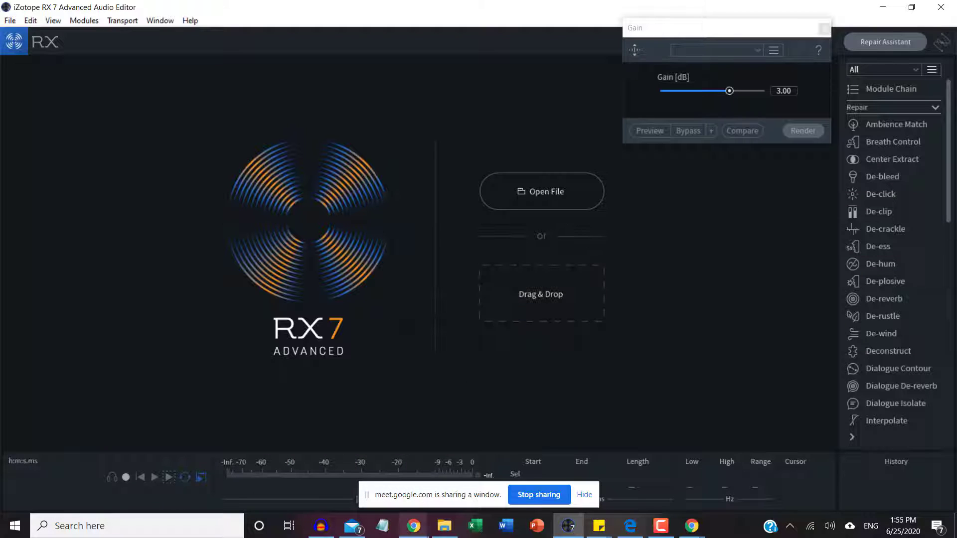
- Open the recent file lakuokoa_original_clip2 from File Explorer in iZotope RX 7
left_click(456, 534)
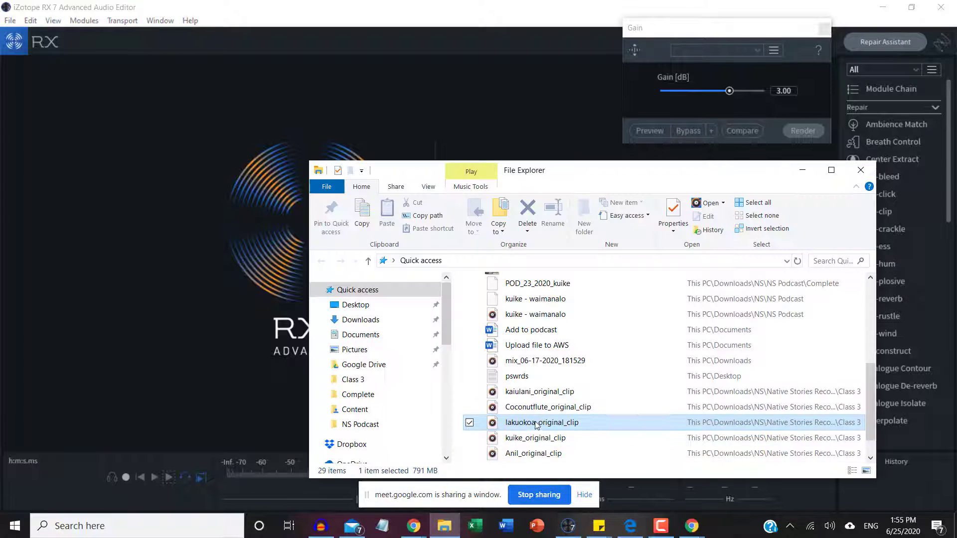
scroll(552, 432, "up", 5)
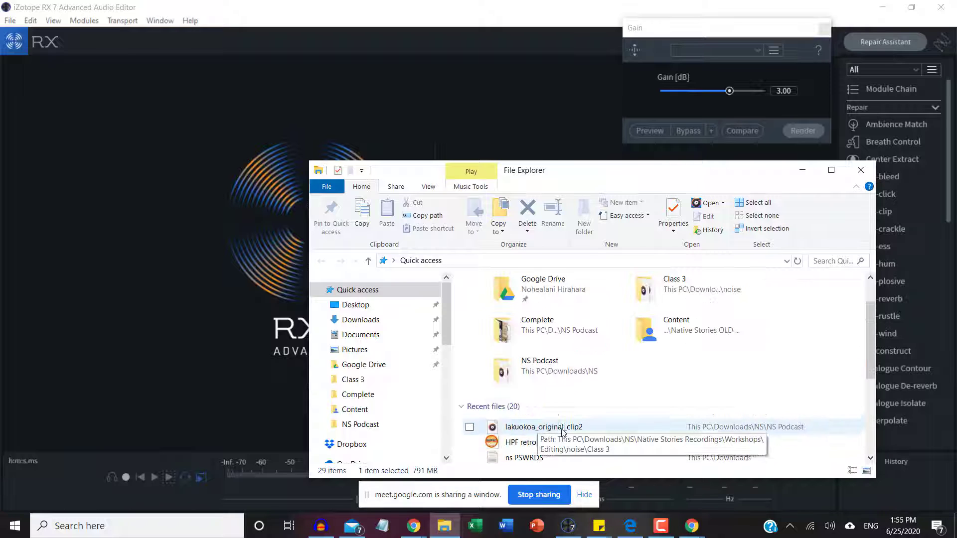
left_click_drag(567, 431, 249, 352)
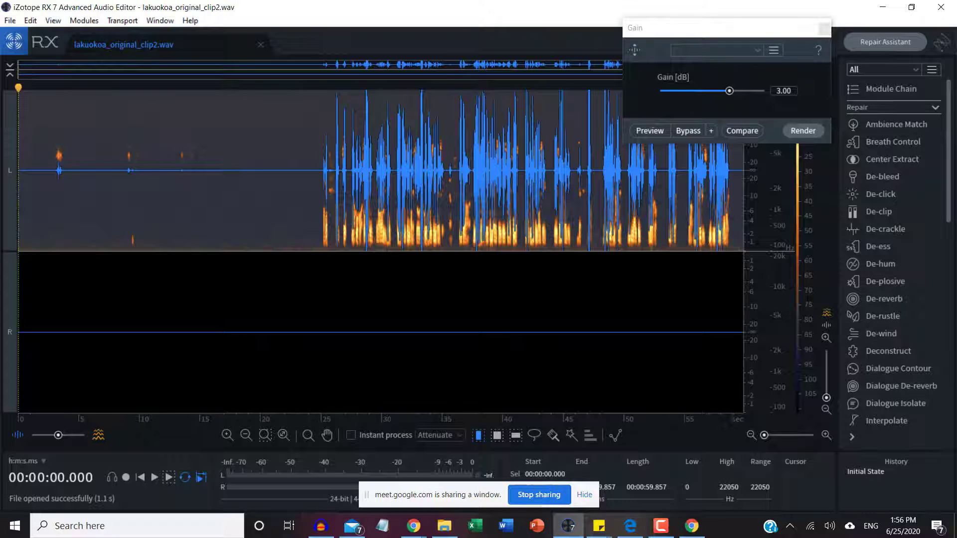
- Stop the current window sharing and present the iZotope RX 7 application window to the Google Meet call instead
left_click(535, 491)
mouse_move(413, 527)
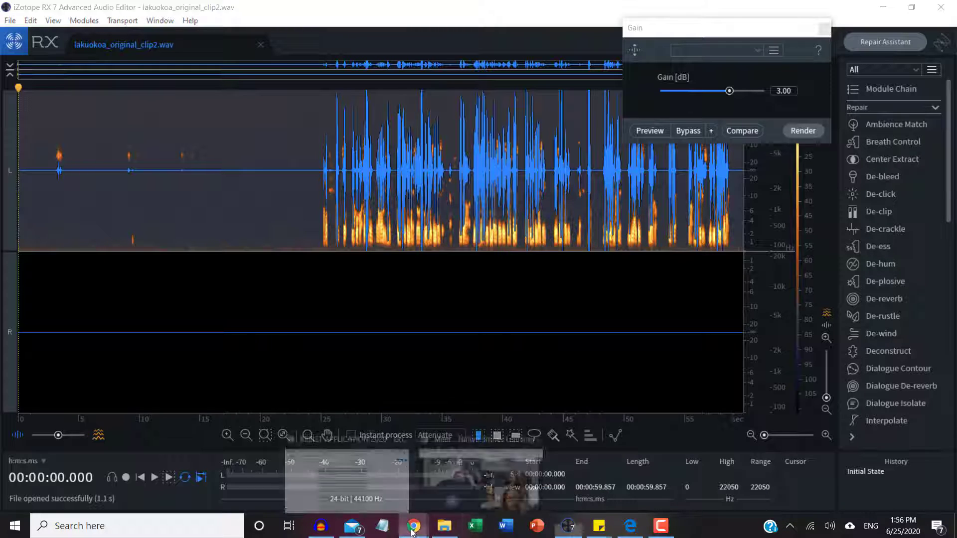
left_click(454, 486)
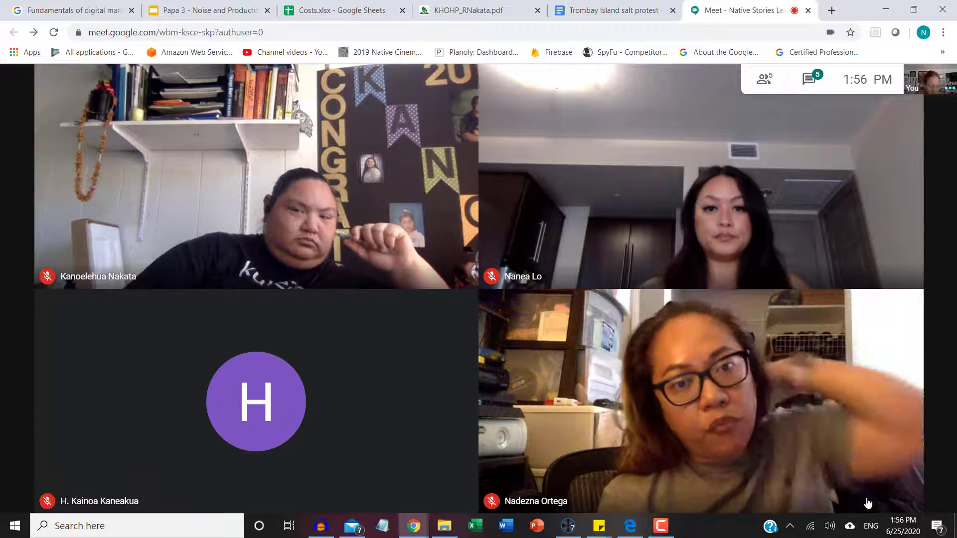
left_click(865, 501)
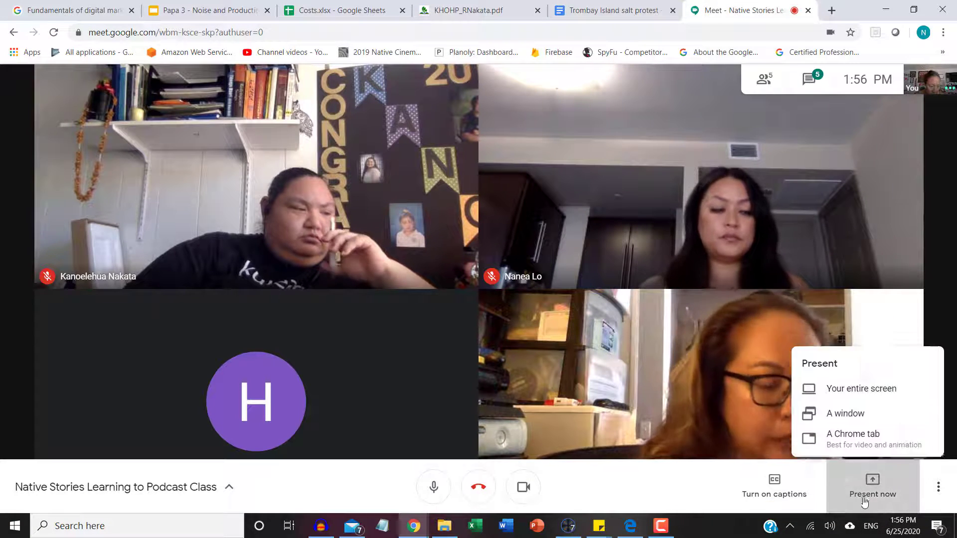
left_click(844, 401)
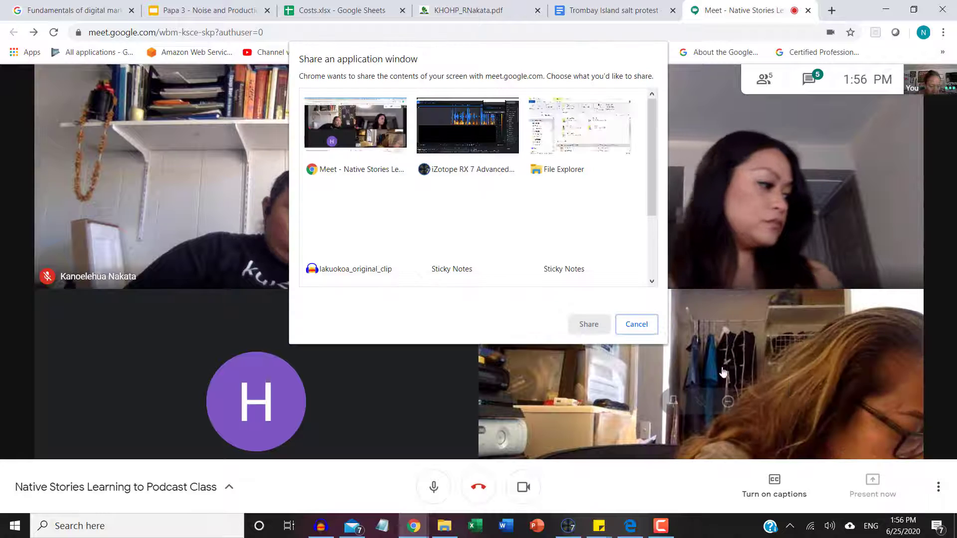
left_click(468, 132)
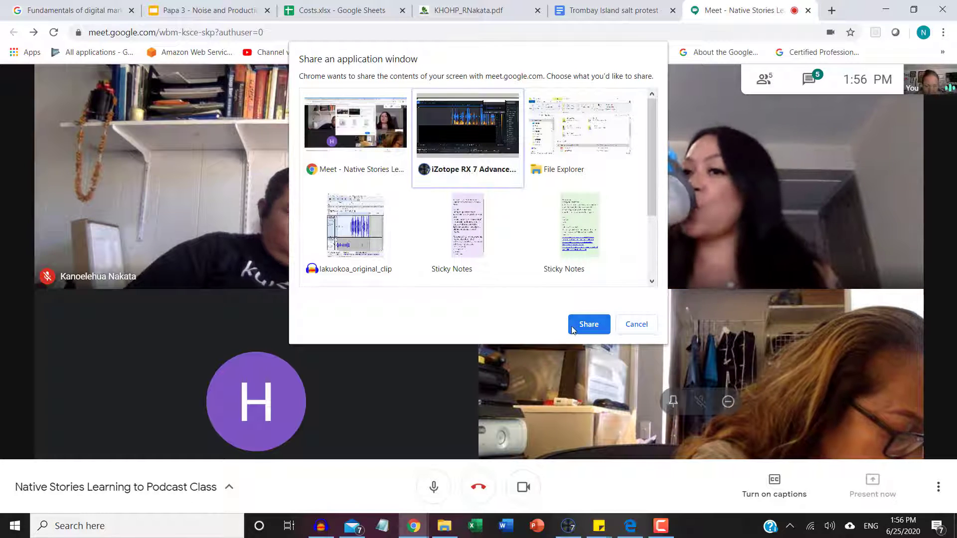
left_click(589, 324)
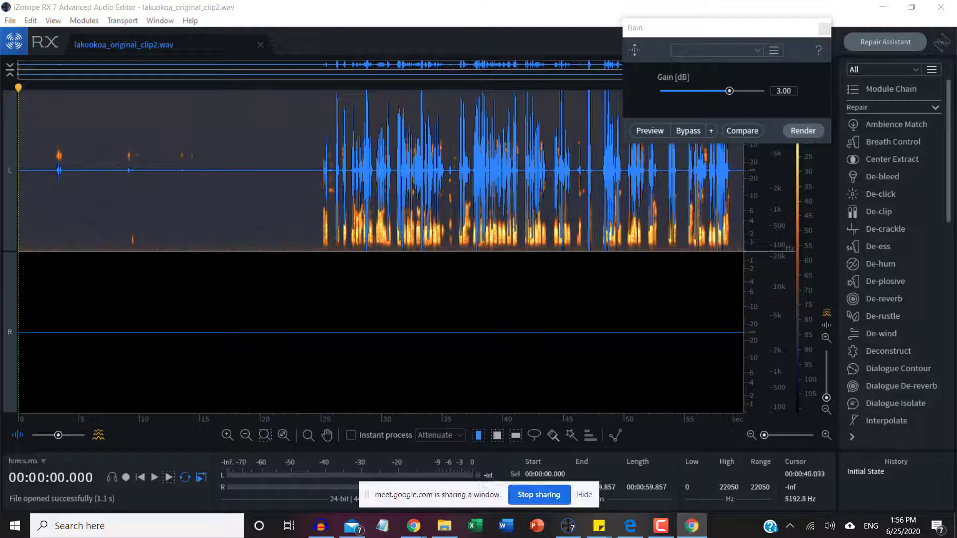
- Close the Gain module window and make only the left channel active
left_click(825, 28)
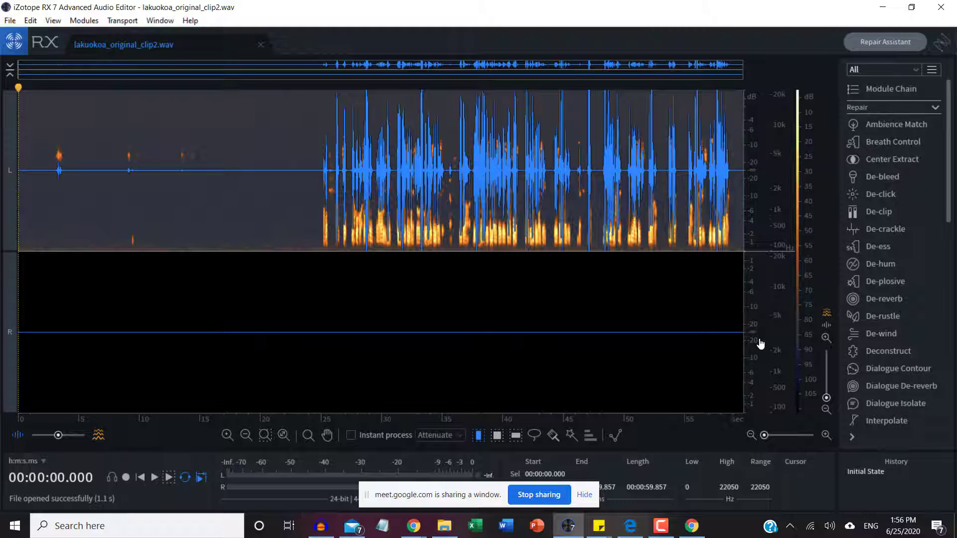
left_click(7, 202)
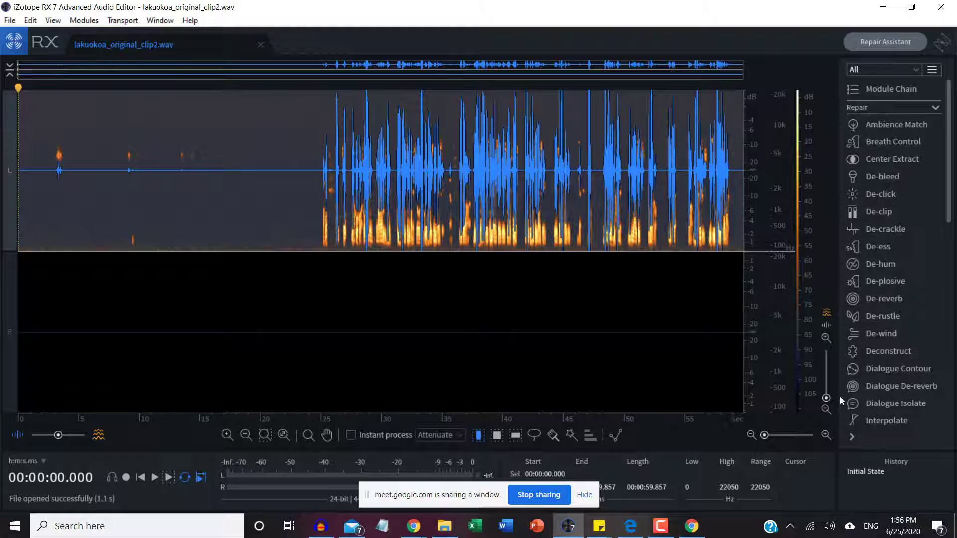
- Browse the Repair and Utility modules available in the module list
scroll(913, 348, "down", 5)
scroll(917, 350, "down", 10)
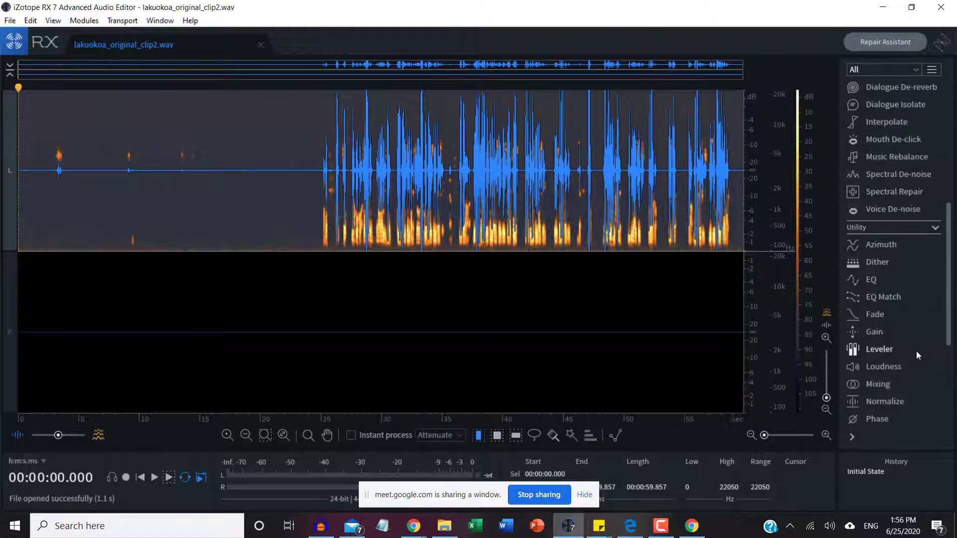
scroll(920, 357, "up", 15)
scroll(916, 357, "up", 1)
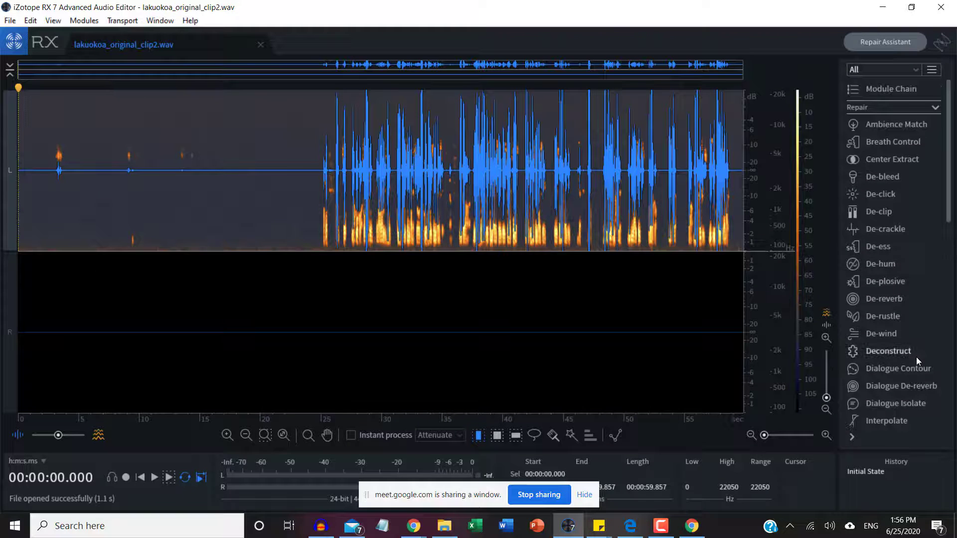
scroll(916, 357, "down", 2)
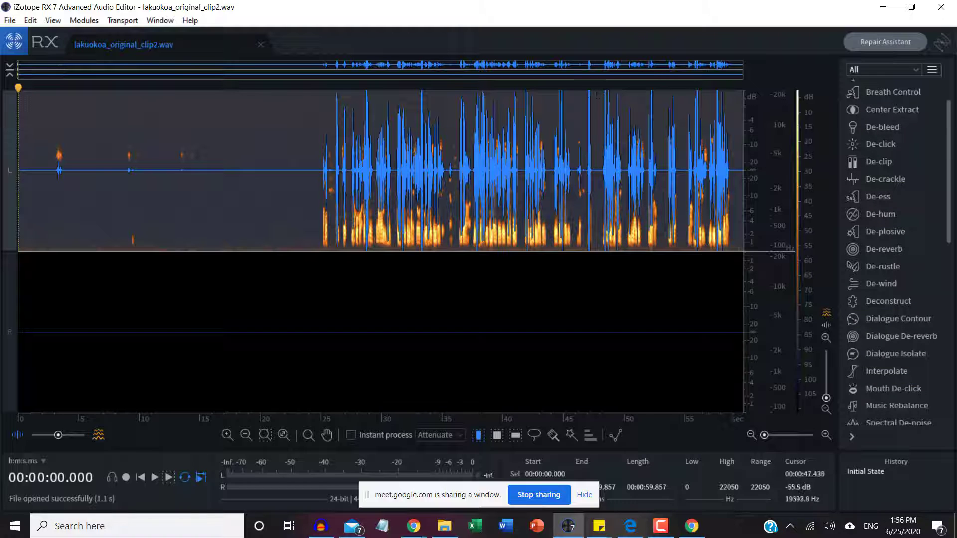
- Select about 47.85 to 49.24 s in the left channel and enlarge that part of the spectrogram
left_click_drag(598, 100, 615, 139)
scroll(606, 145, "up", 5)
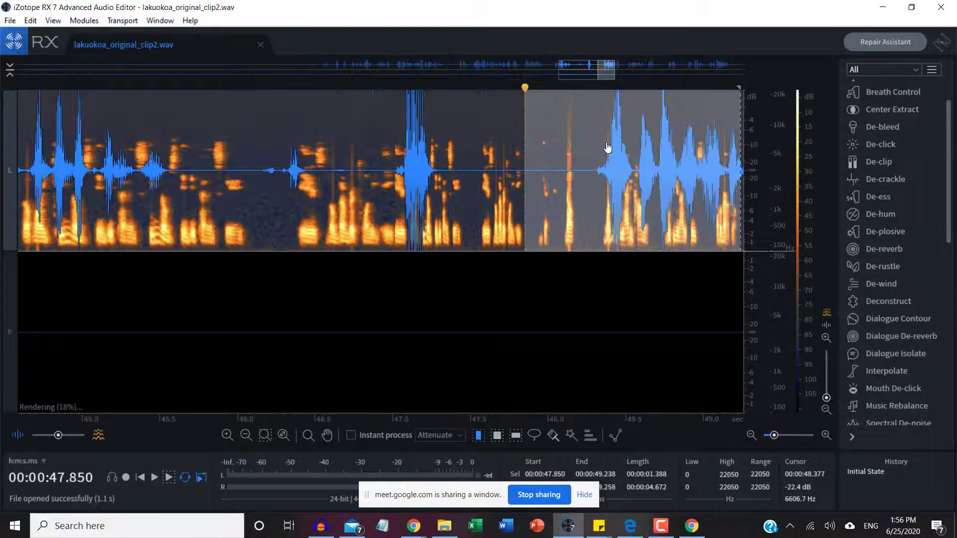
- Select about 47.06 to 47.23 s of the left channel and enlarge the waveform peak near 47.142 s
scroll(628, 149, "up", 3)
left_click_drag(652, 104, 641, 102)
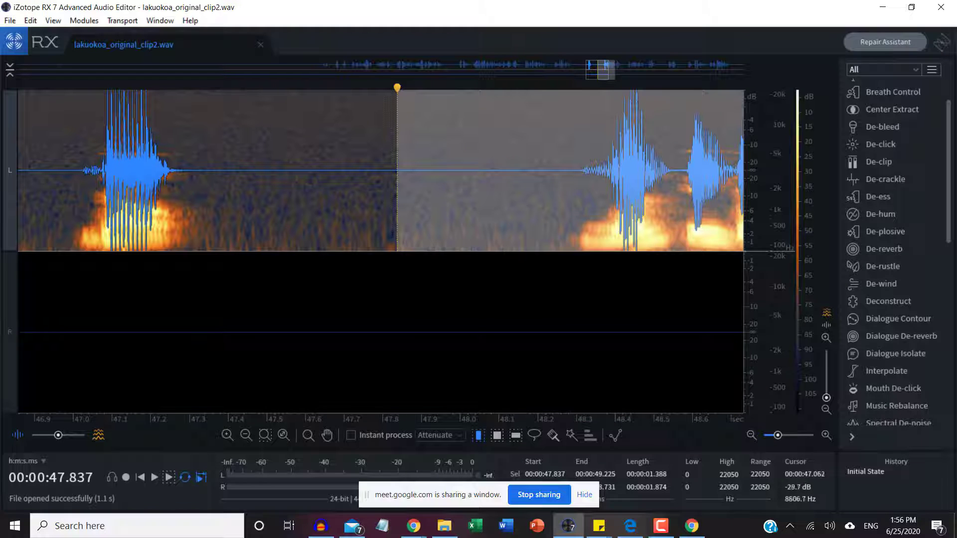
left_click_drag(96, 149, 161, 149)
scroll(143, 165, "up", 5)
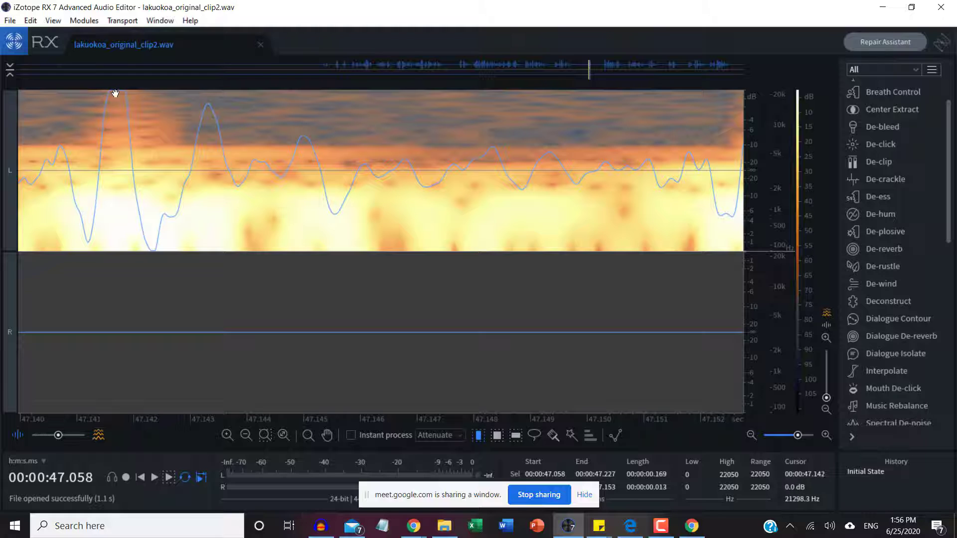
- Examine the settings of the De-clip and De-click modules, closing each module without rendering
left_click(876, 164)
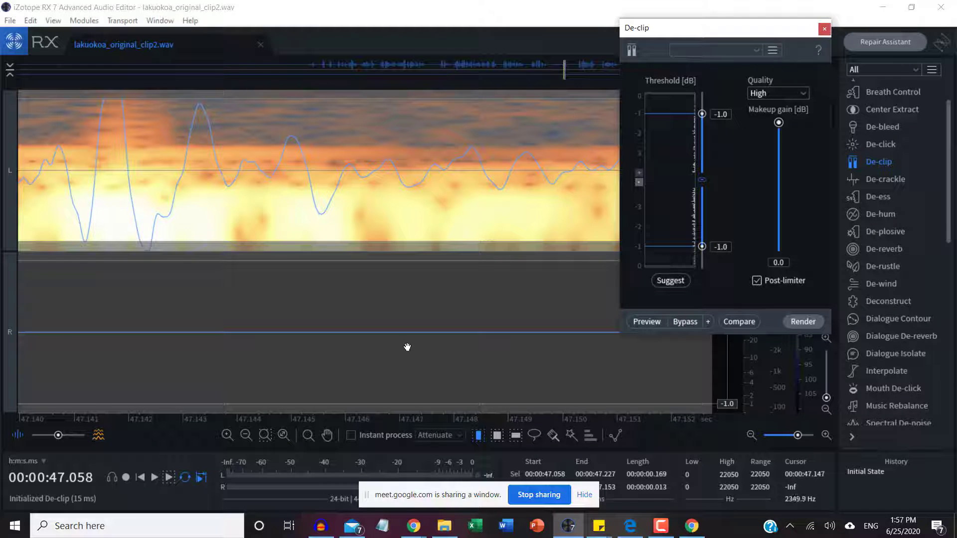
left_click(423, 244)
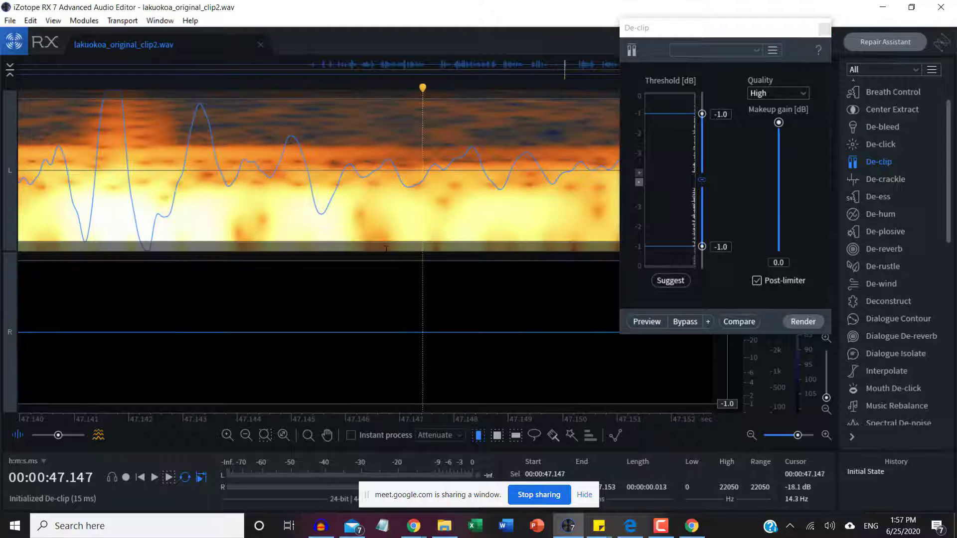
left_click(827, 34)
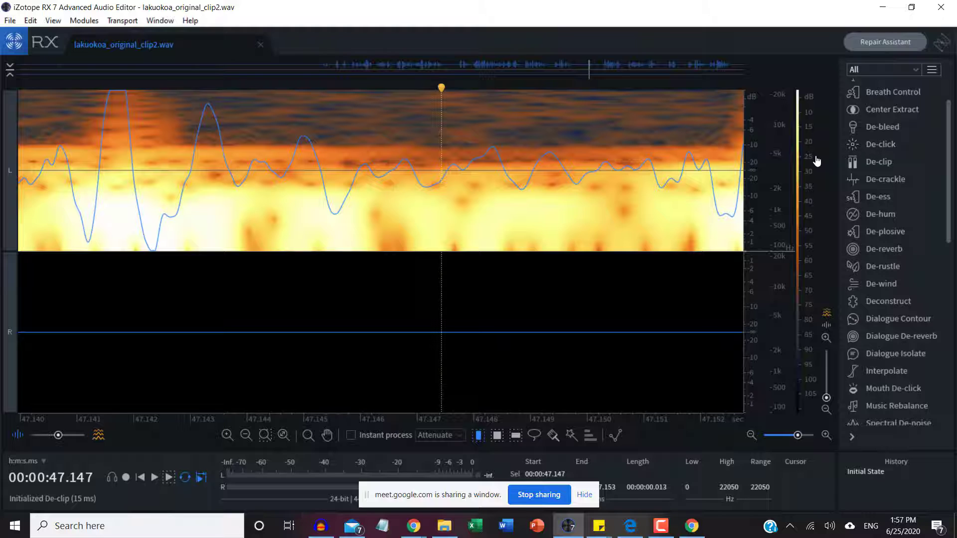
left_click(879, 146)
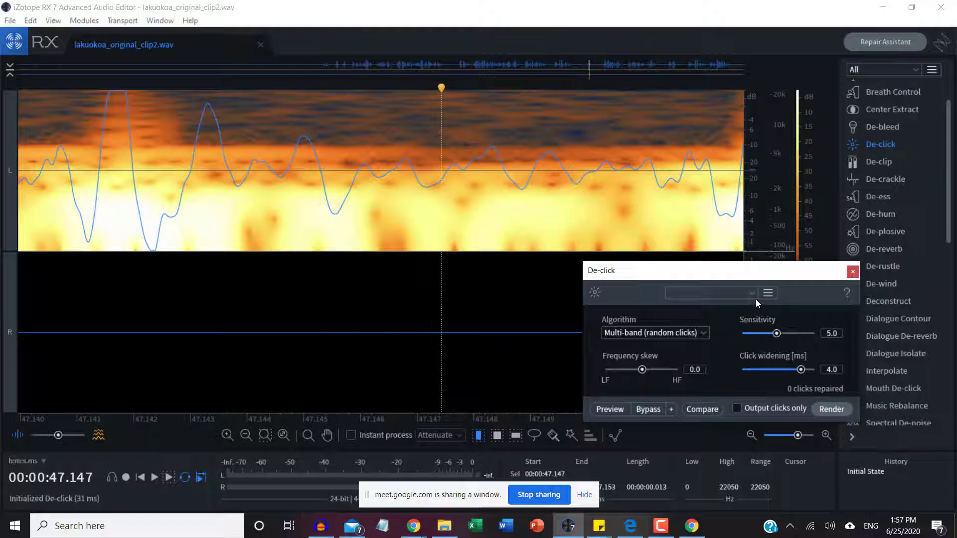
left_click(852, 272)
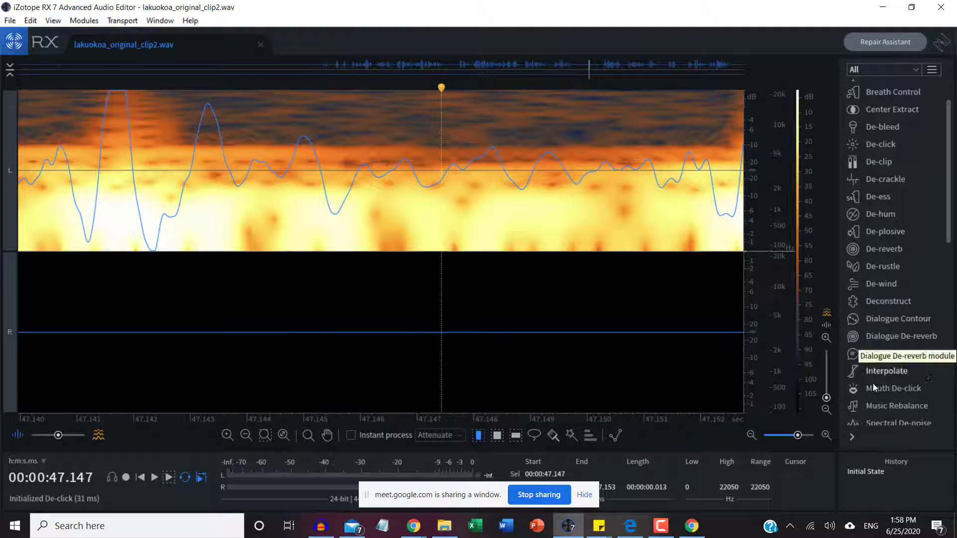
- Browse the remaining repair modules and run the Repair Assistant analysis with Dialogue as the material type
scroll(878, 369, "down", 1)
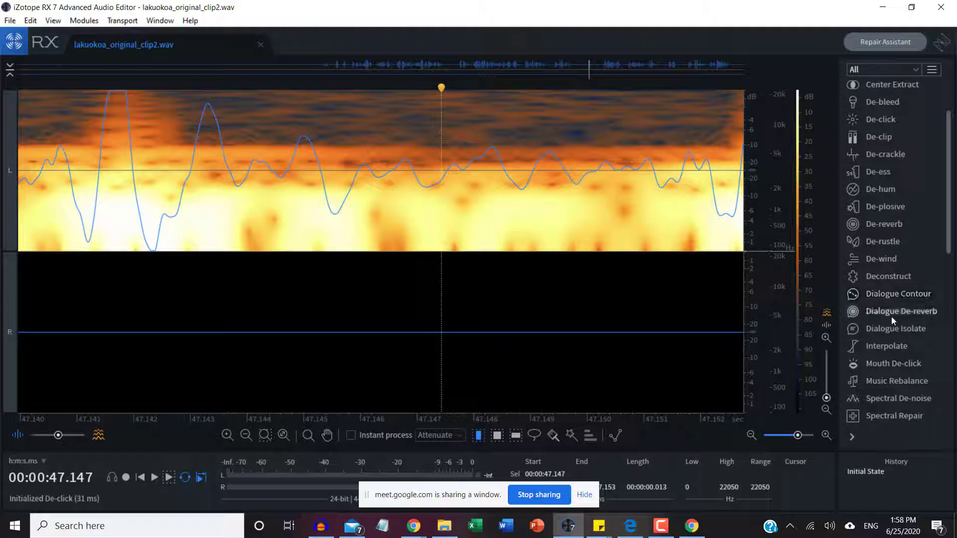
scroll(891, 316, "down", 3)
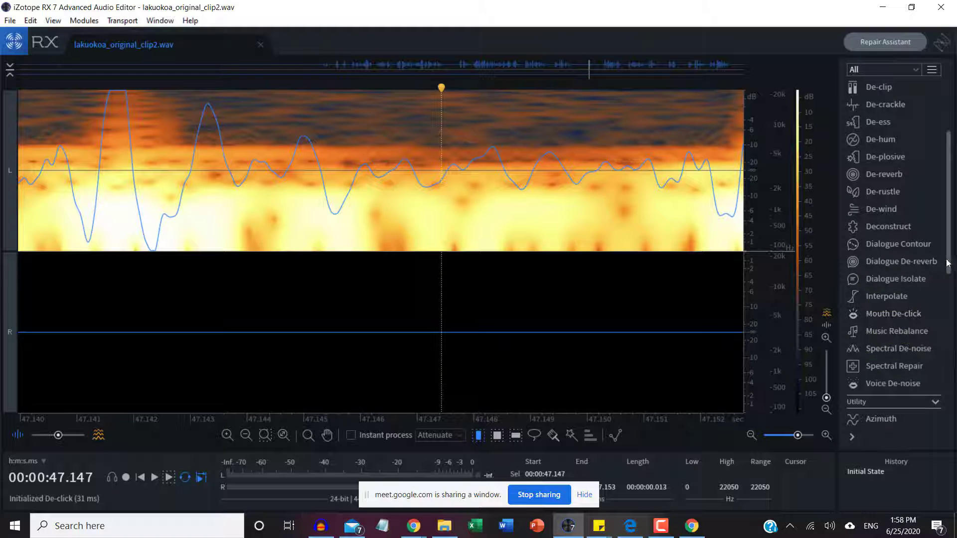
left_click_drag(948, 263, 940, 294)
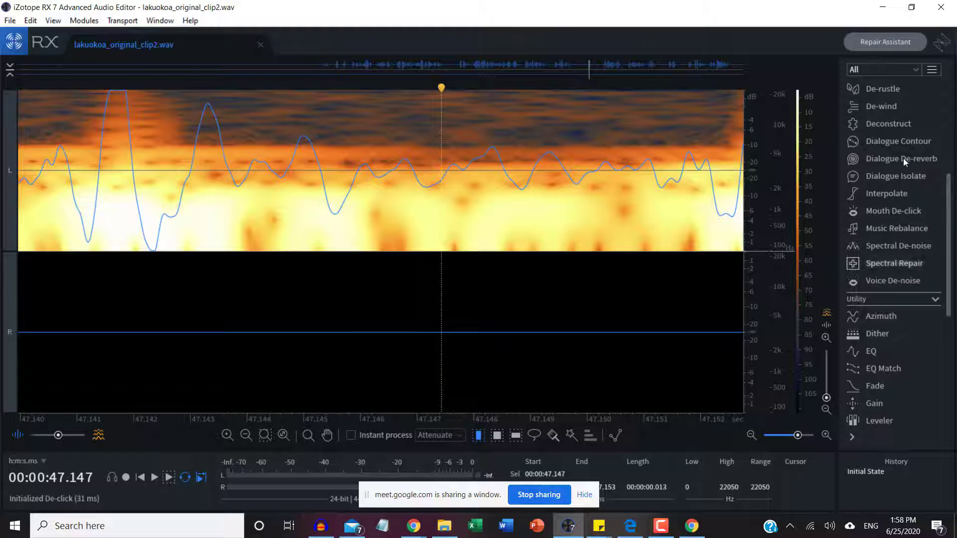
left_click(863, 48)
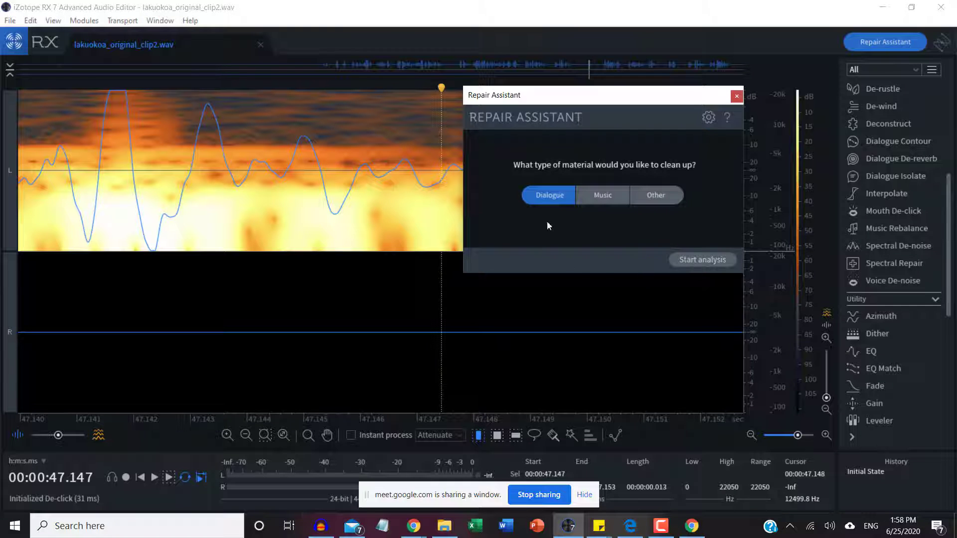
left_click(702, 258)
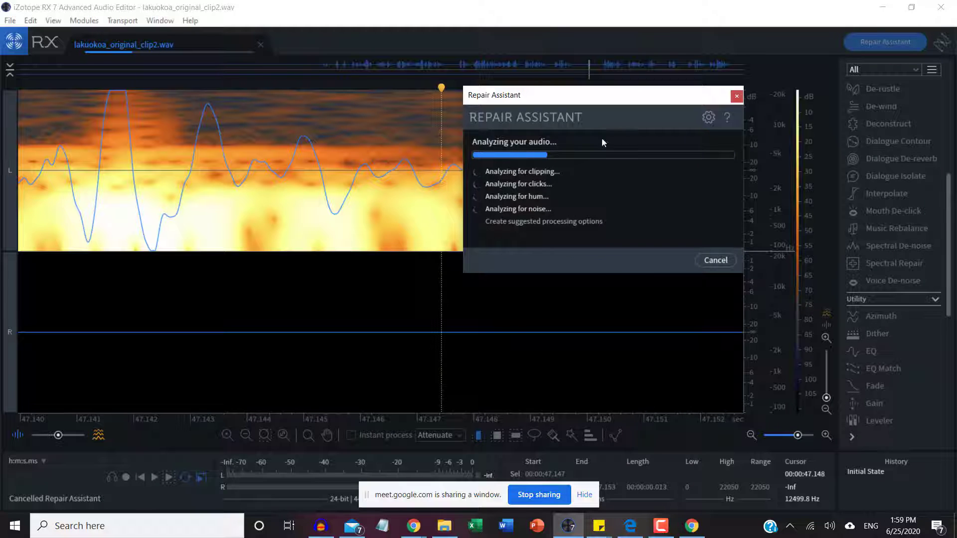
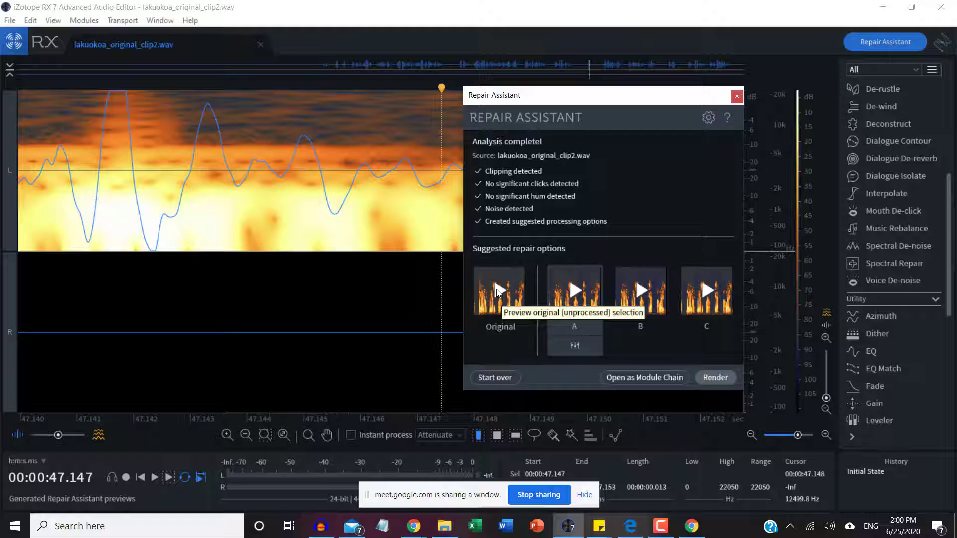
- Preview the original audio in the Repair Assistant and read the processing chains of the suggested repair options
left_click(497, 292)
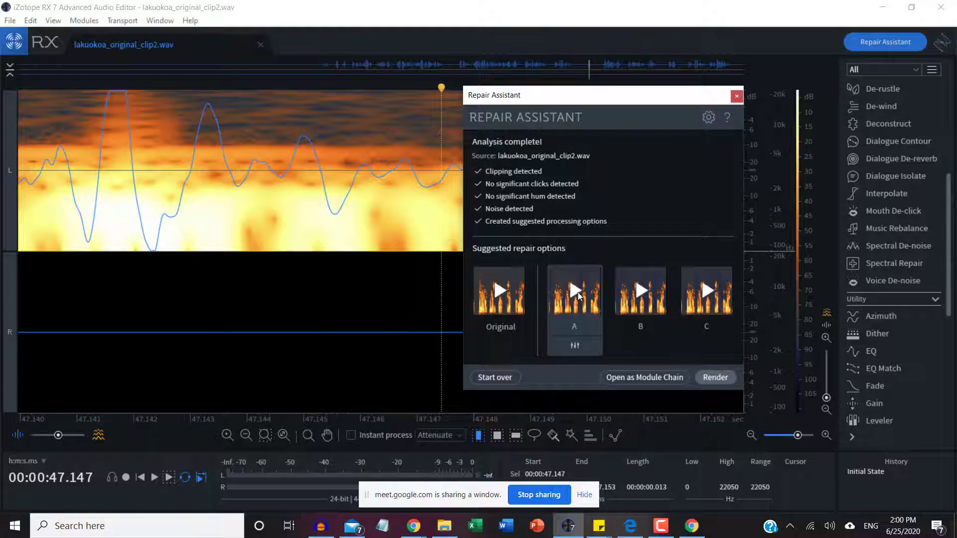
mouse_move(578, 291)
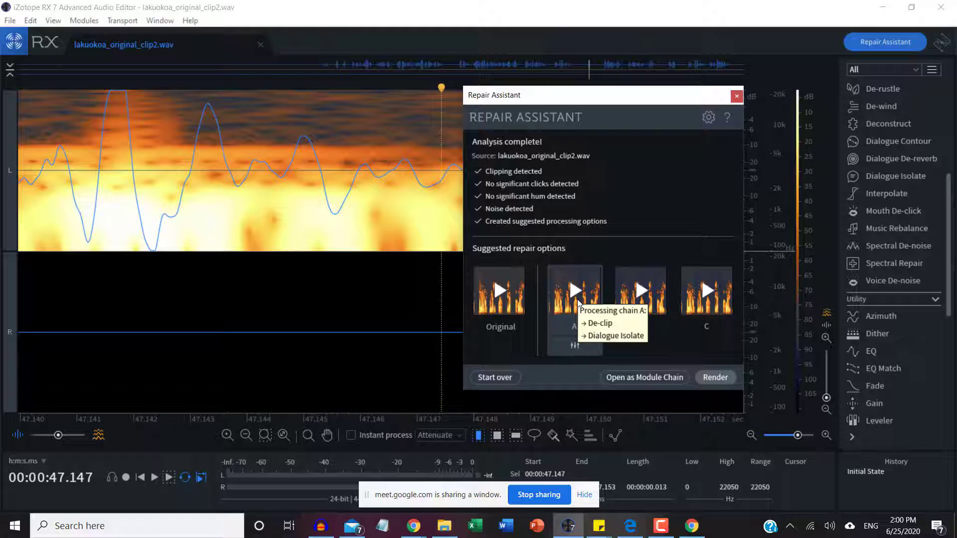
mouse_move(643, 290)
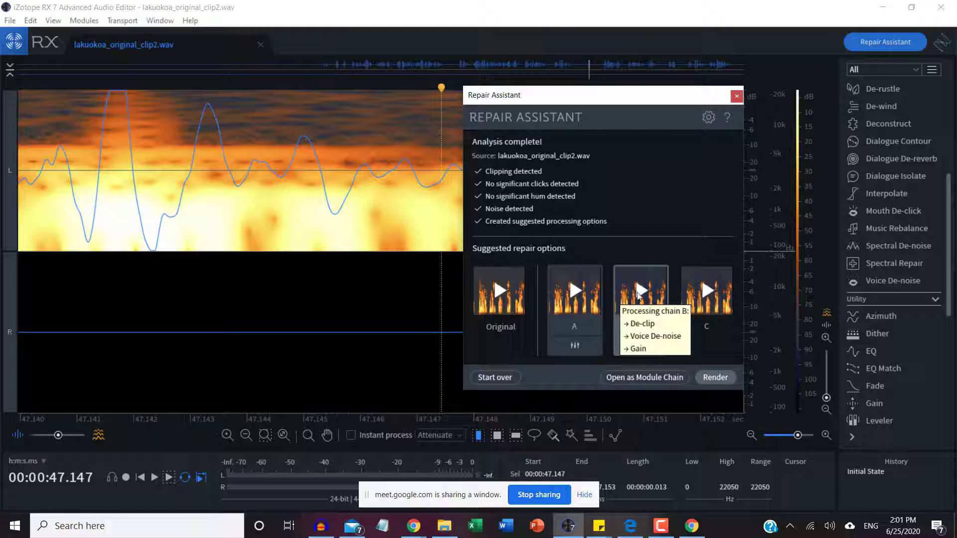
mouse_move(701, 301)
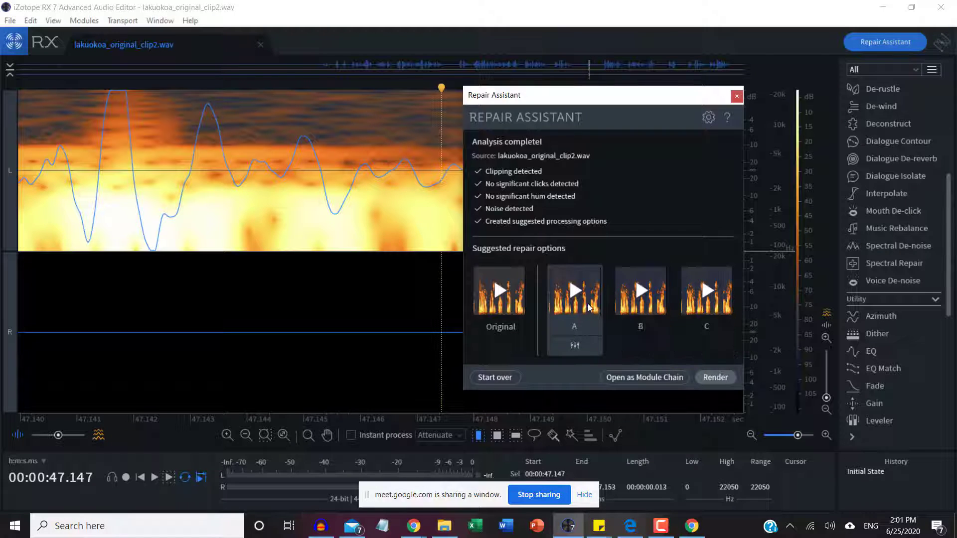
mouse_move(549, 309)
- Compare the previews of option A, the original, option B and option C, and stop the playback of C
left_click(577, 290)
left_click(498, 292)
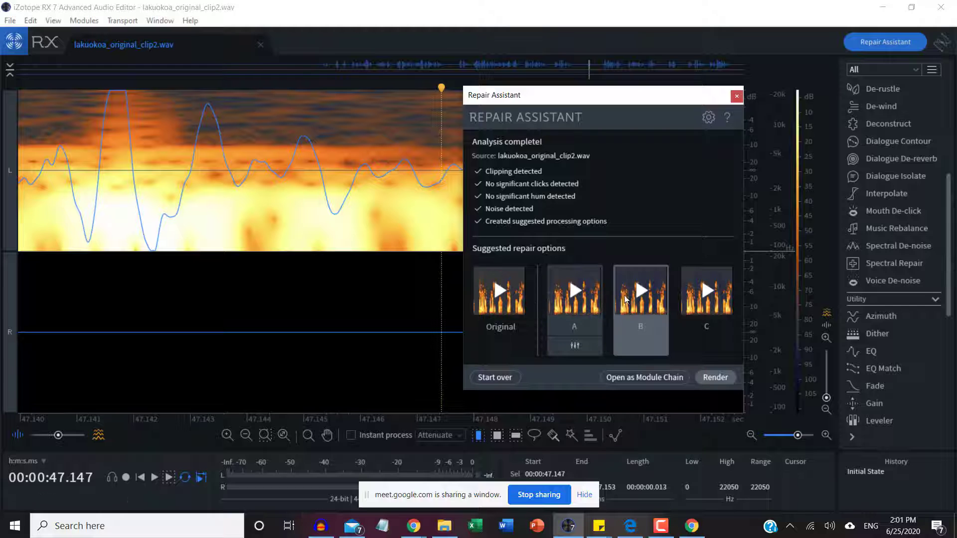
left_click(645, 291)
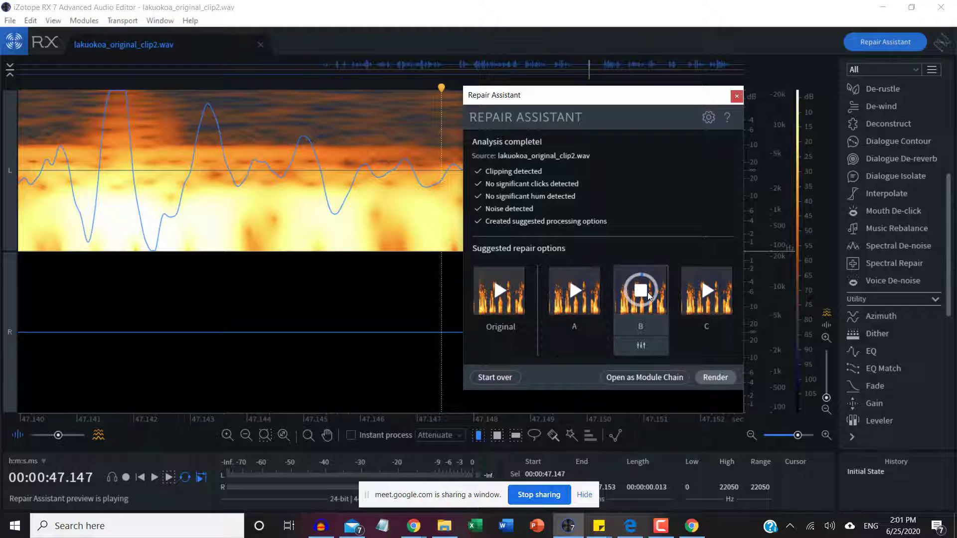
left_click(707, 292)
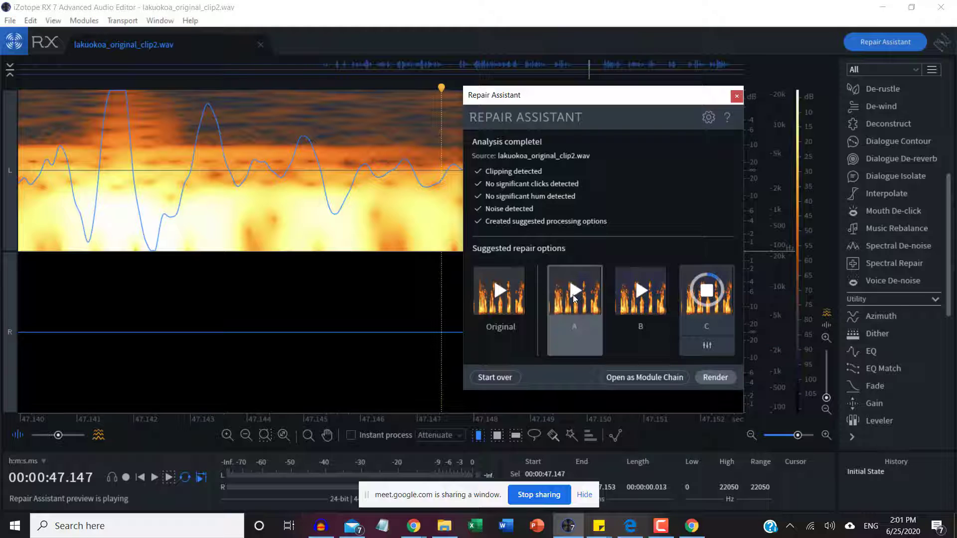
left_click(708, 293)
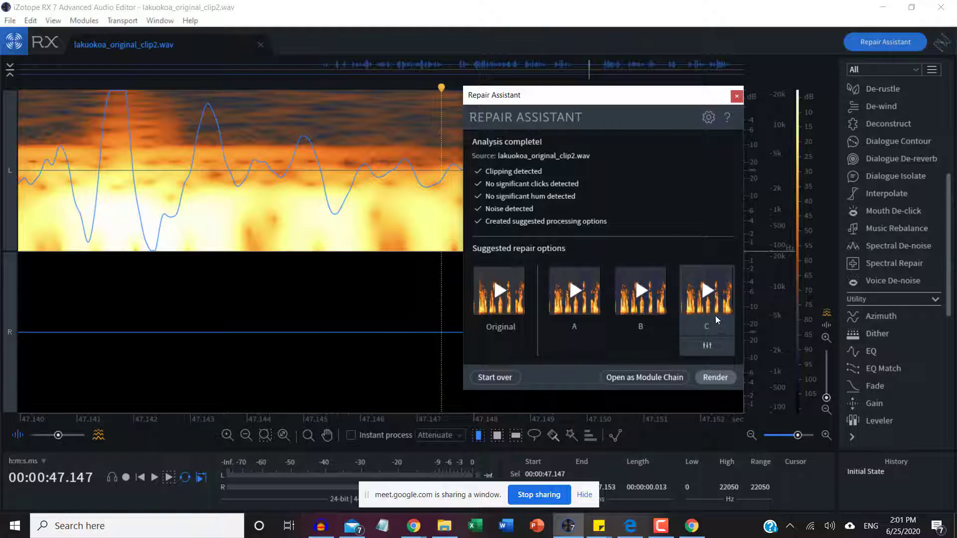
- Choose repair option A, render it on the recording and close the Repair Assistant
left_click(561, 306)
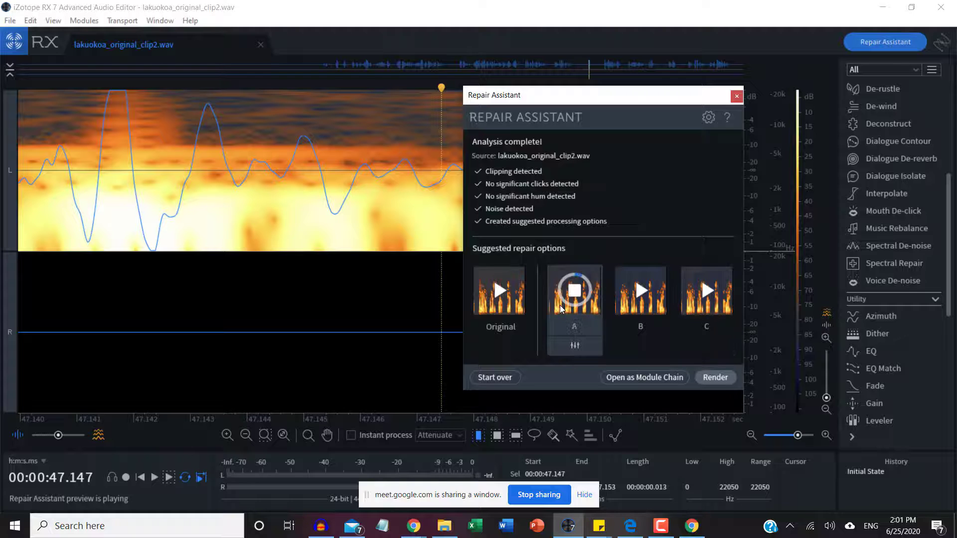
left_click(572, 294)
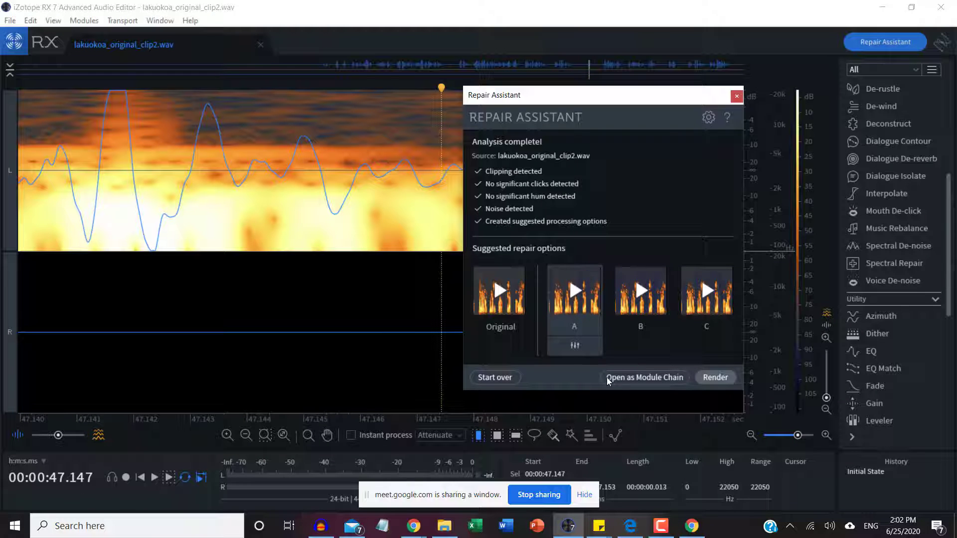
left_click(711, 379)
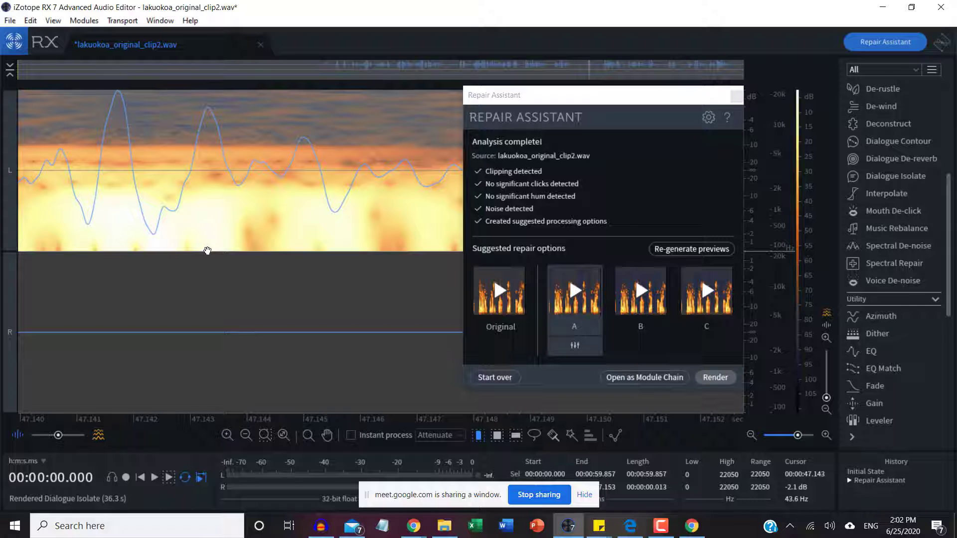
left_click(738, 95)
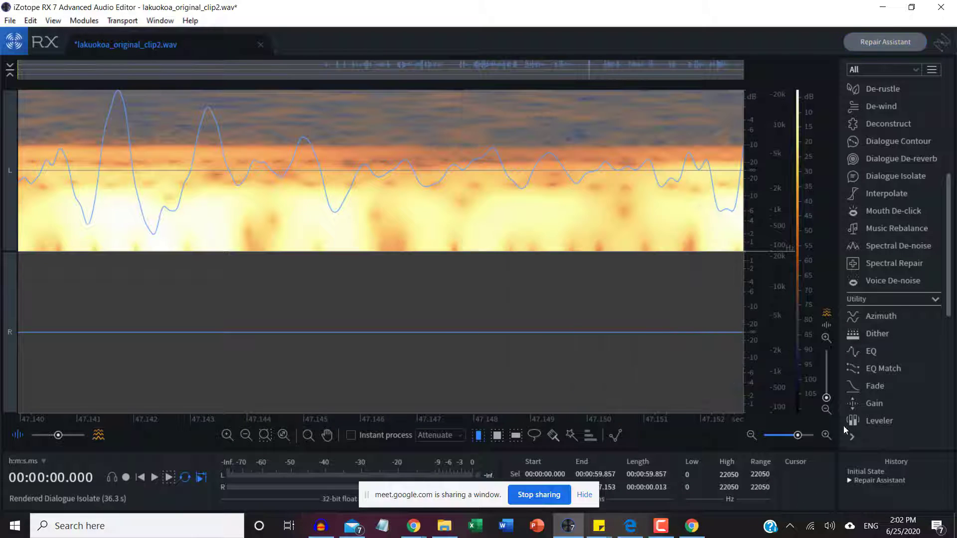
- Compare the waveform peak between the Initial State and Repair Assistant history entries, ending on the Repair Assistant state
left_click(881, 472)
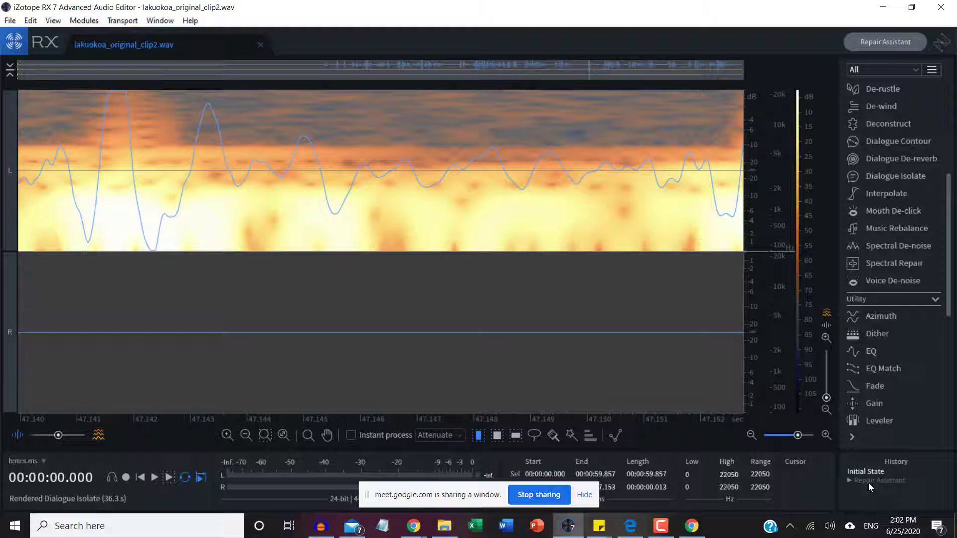
left_click(869, 482)
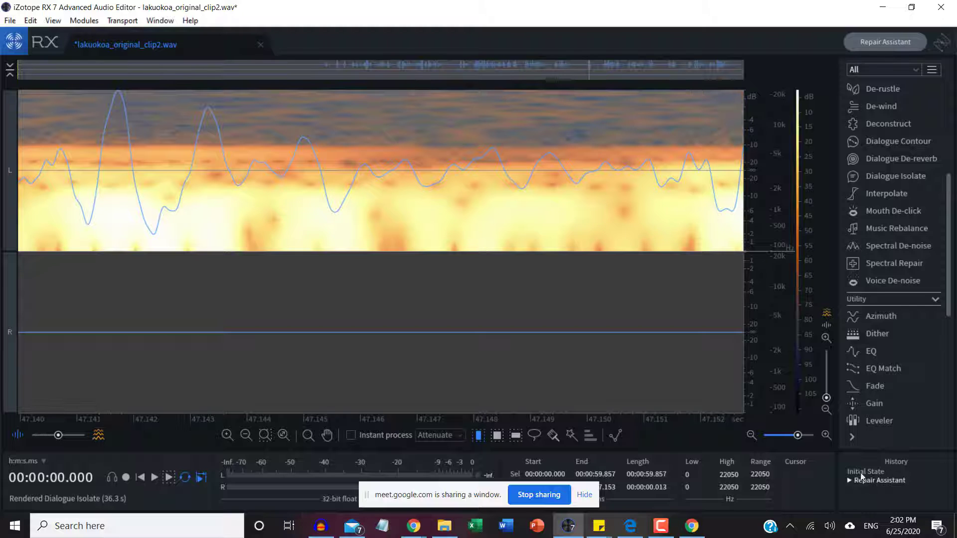
left_click(860, 473)
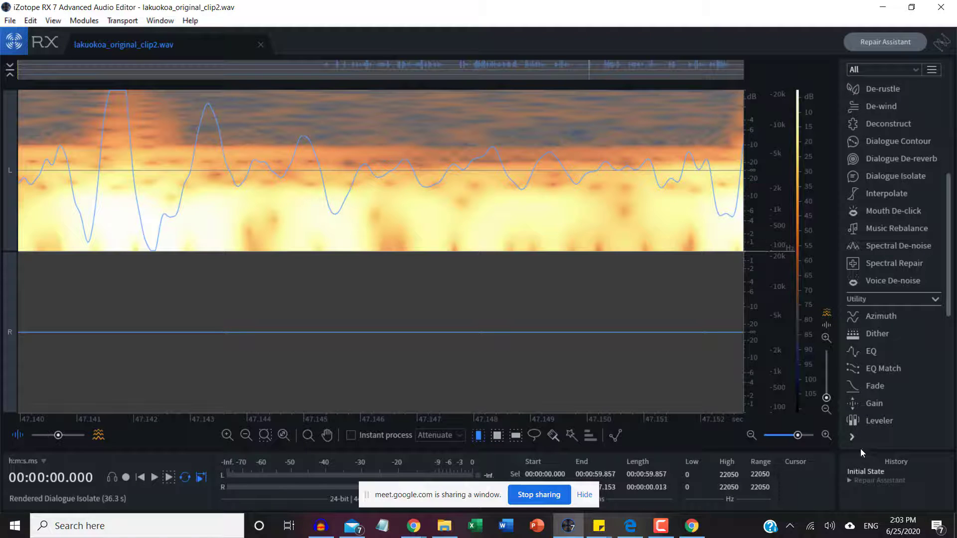
left_click(863, 478)
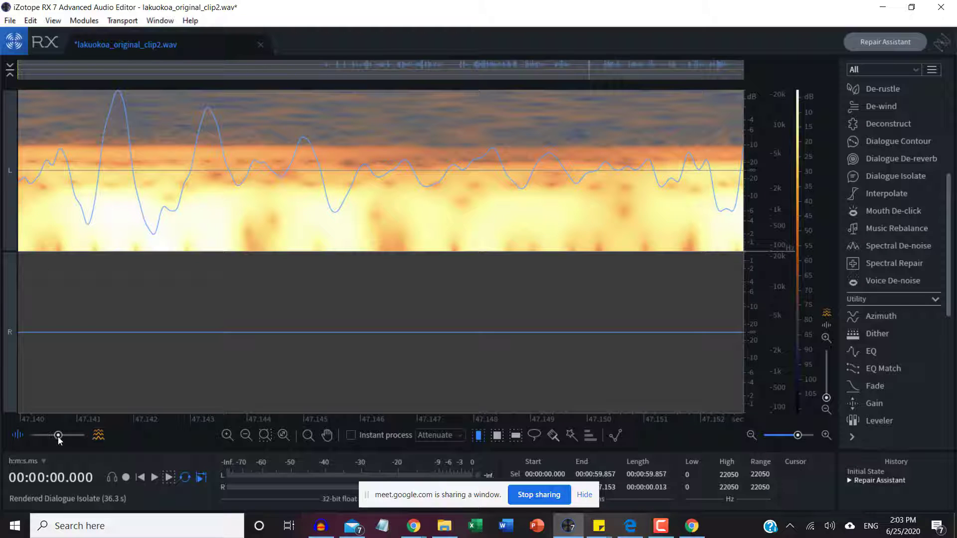
- Display only the spectrogram without the waveform and compare it between the original and repaired history states
left_click_drag(57, 437, 94, 437)
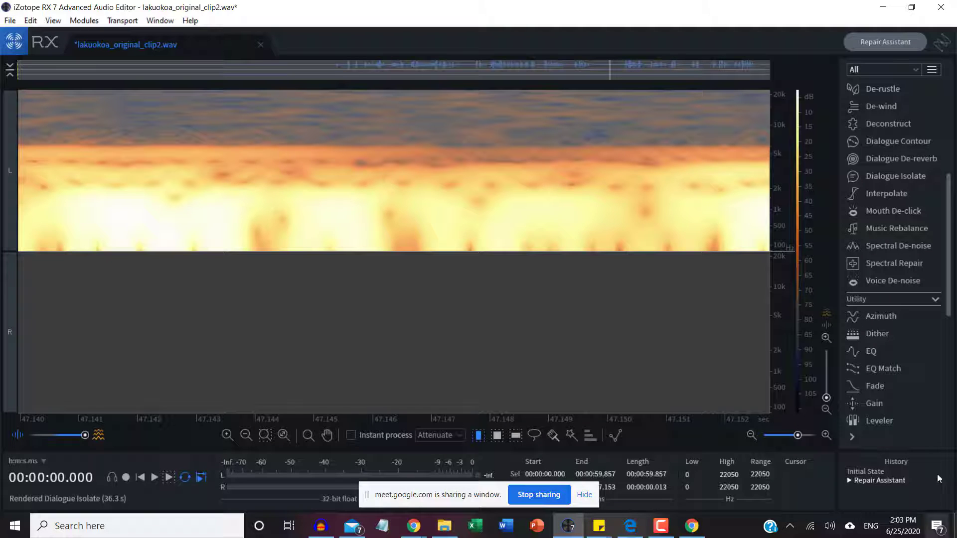
left_click(875, 470)
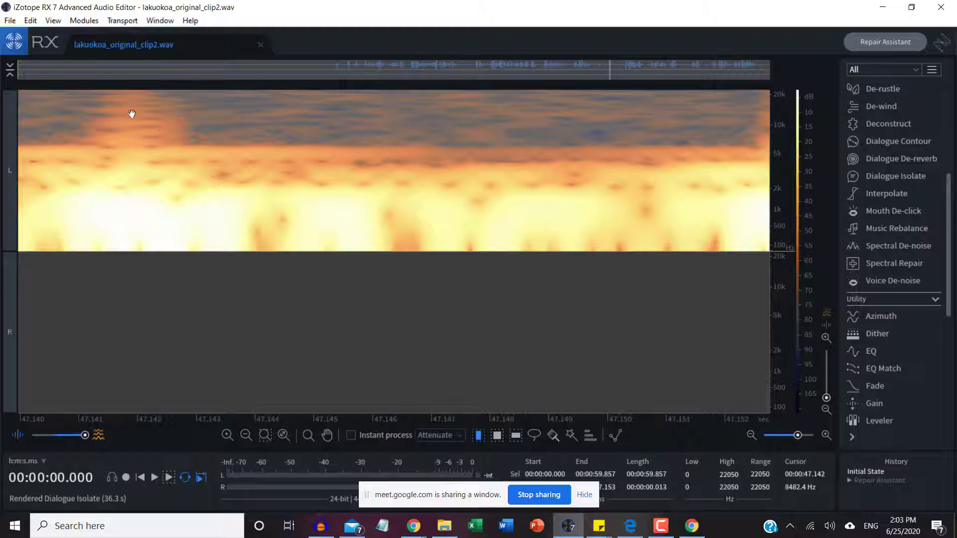
left_click(872, 480)
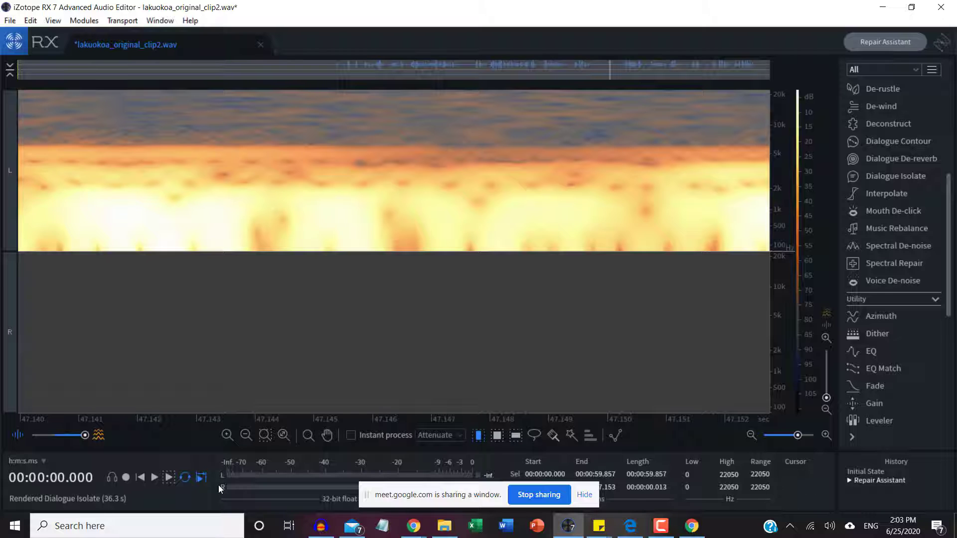
- Play the repaired recording from the start, stop at about 9.78 s and show a wider time range around that point
left_click(169, 477)
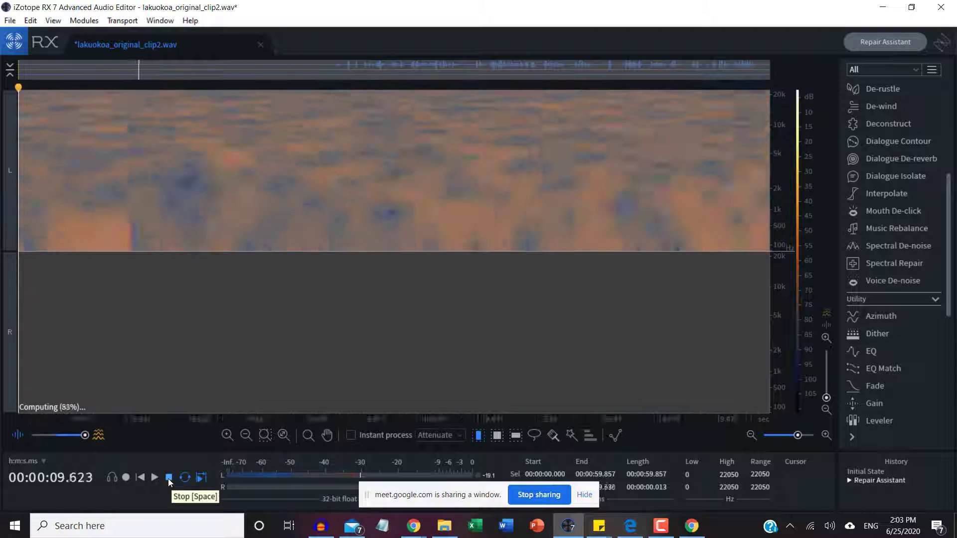
left_click(169, 478)
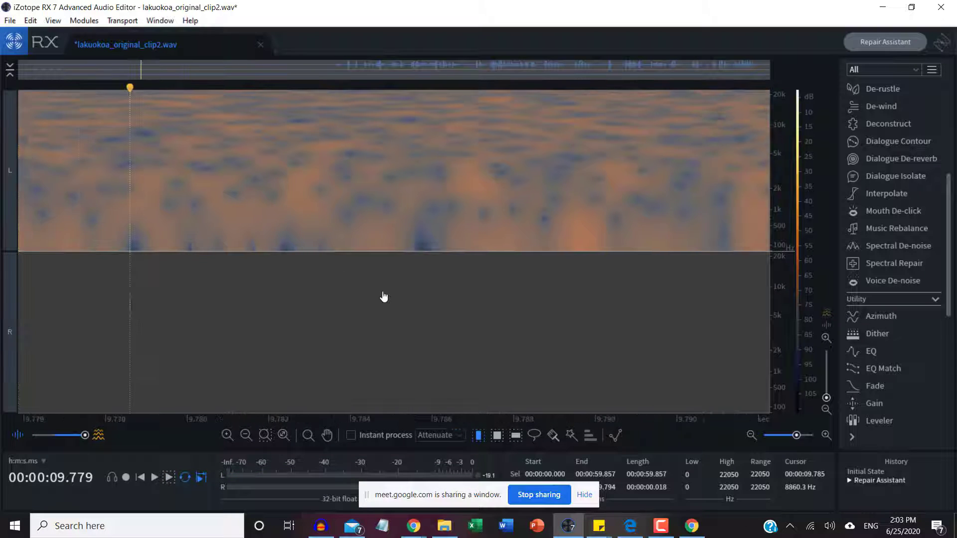
scroll(384, 297, "down", 5)
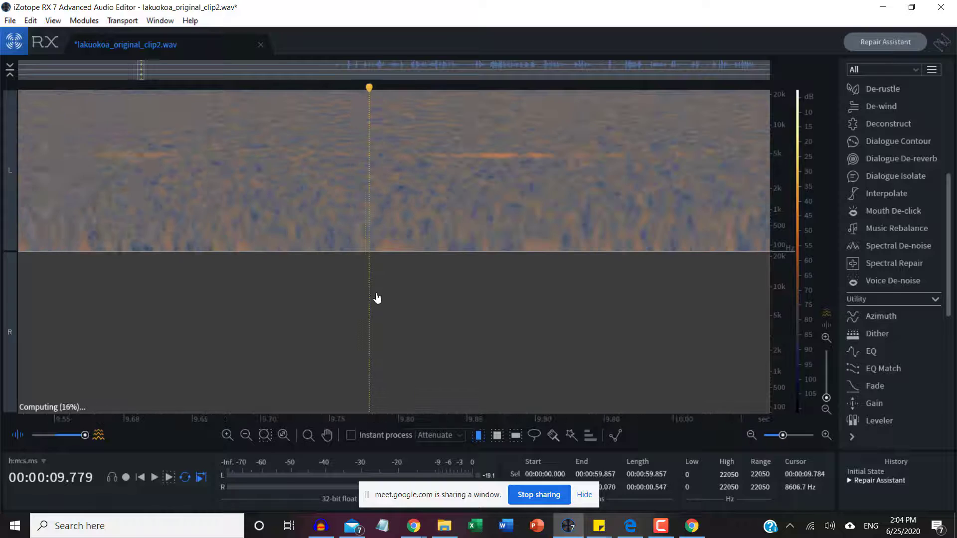
- Select the bright streak near 5 kHz, from about 9.05 to 9.27 s, and play that selection
left_click(474, 177)
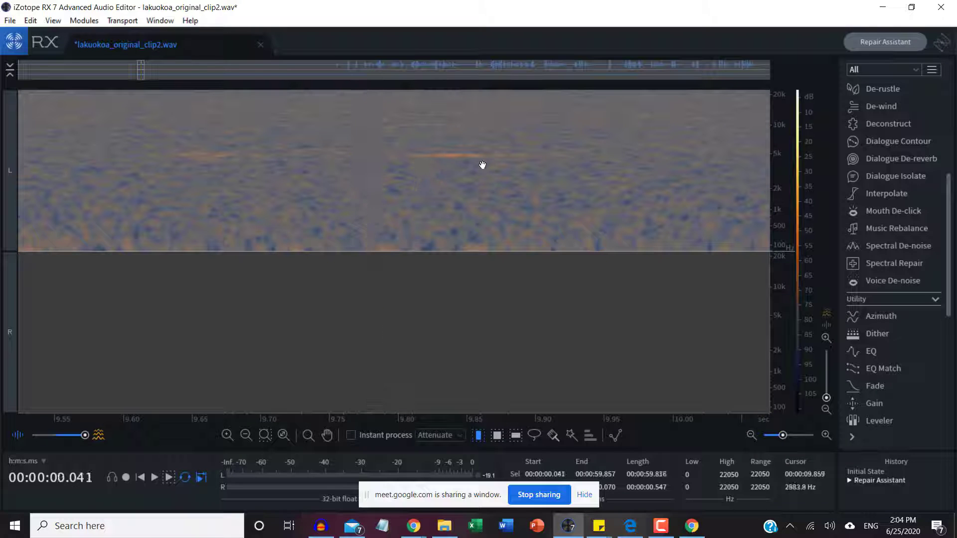
left_click(474, 132)
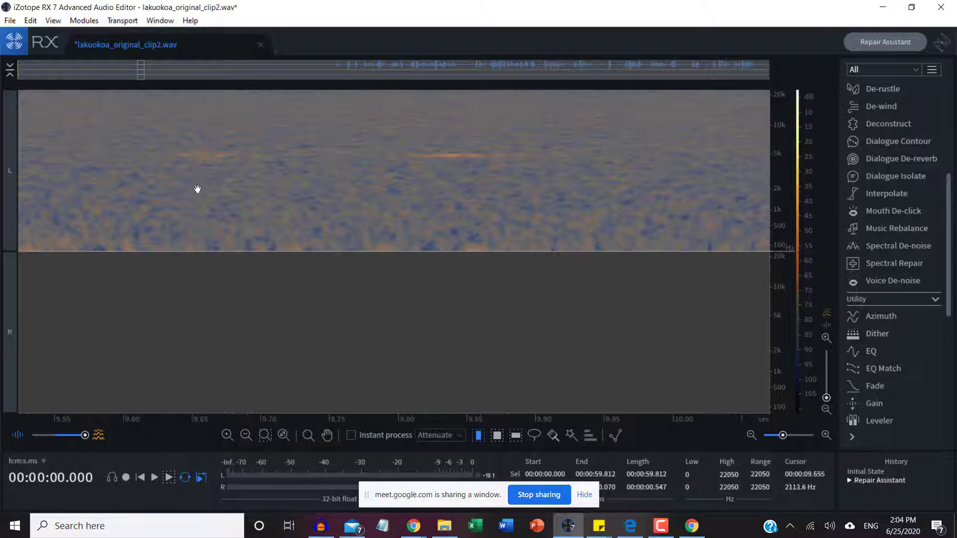
scroll(197, 188, "up", 2)
left_click_drag(39, 198, 367, 207)
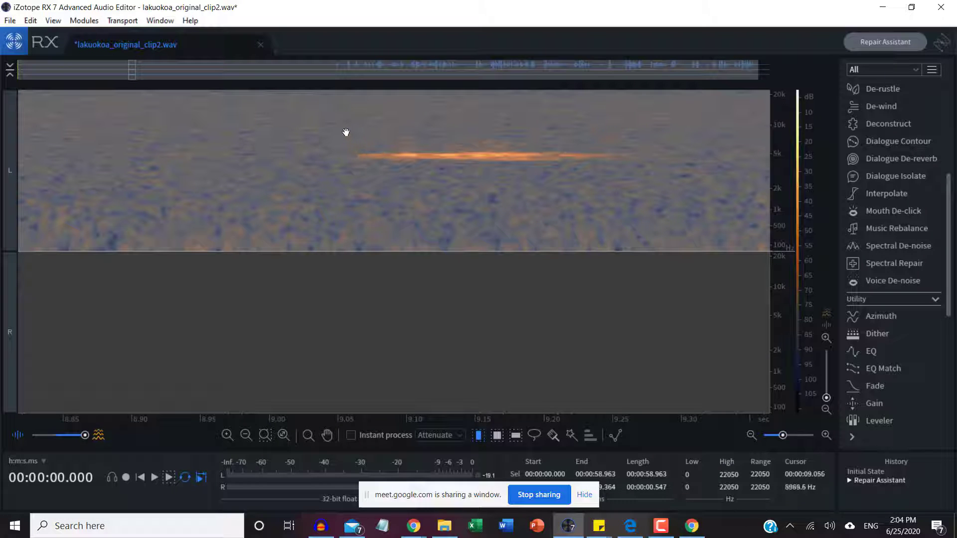
left_click(387, 190)
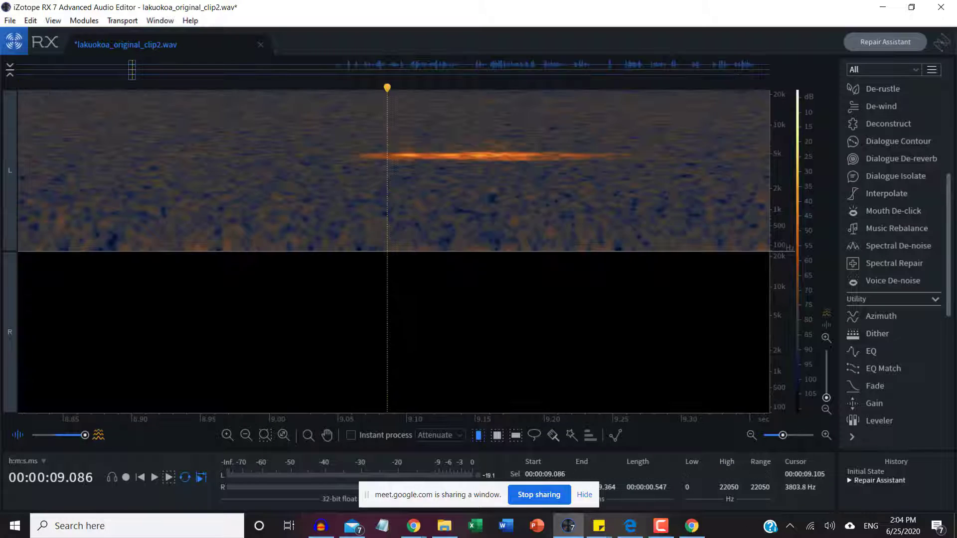
left_click_drag(338, 169, 633, 204)
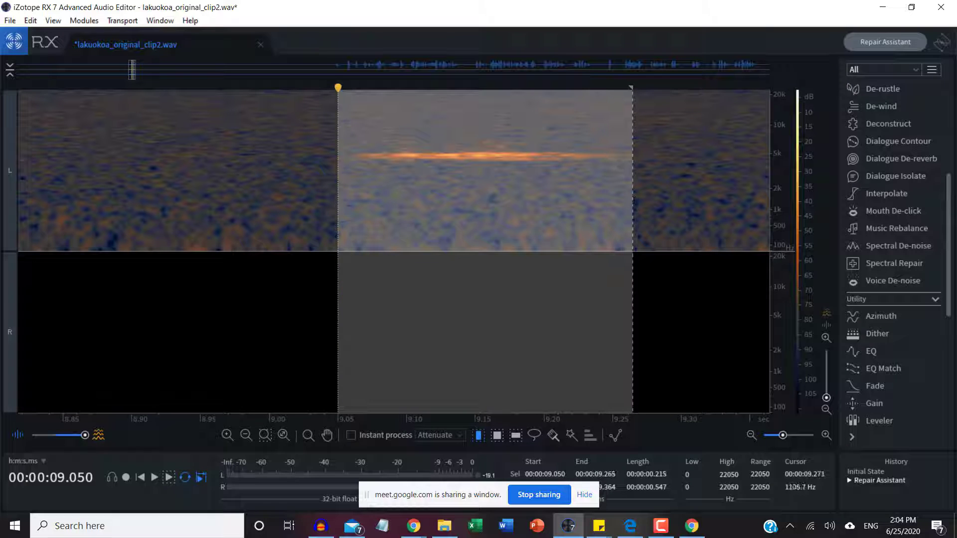
key("space")
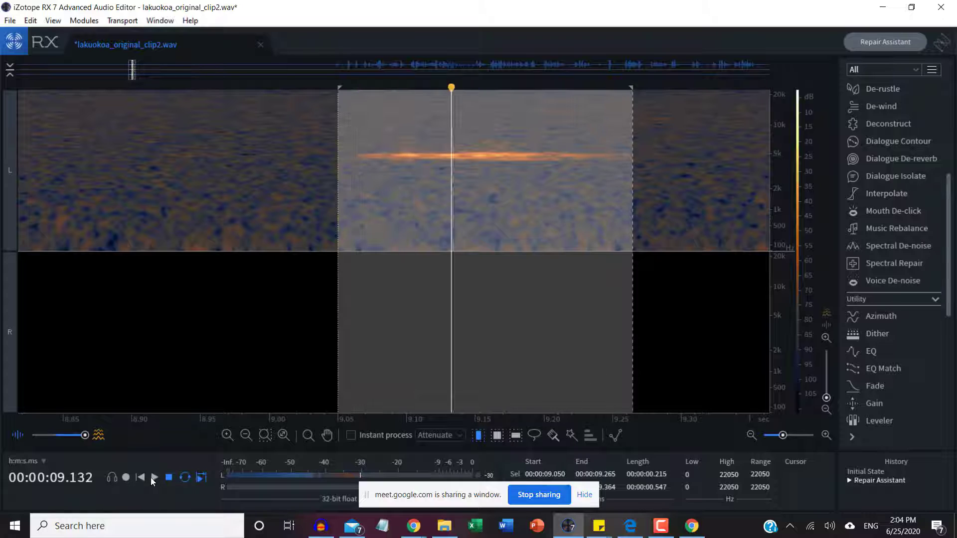
left_click(168, 477)
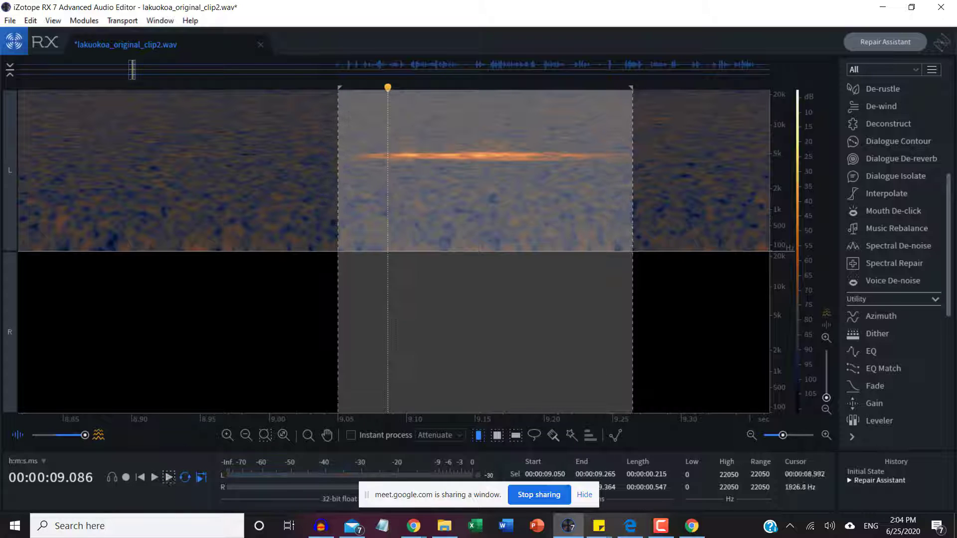
- Blend the waveform evenly over the spectrogram and select the noise burst from about 9.09 to 9.23 s
scroll(290, 323, "down", 5)
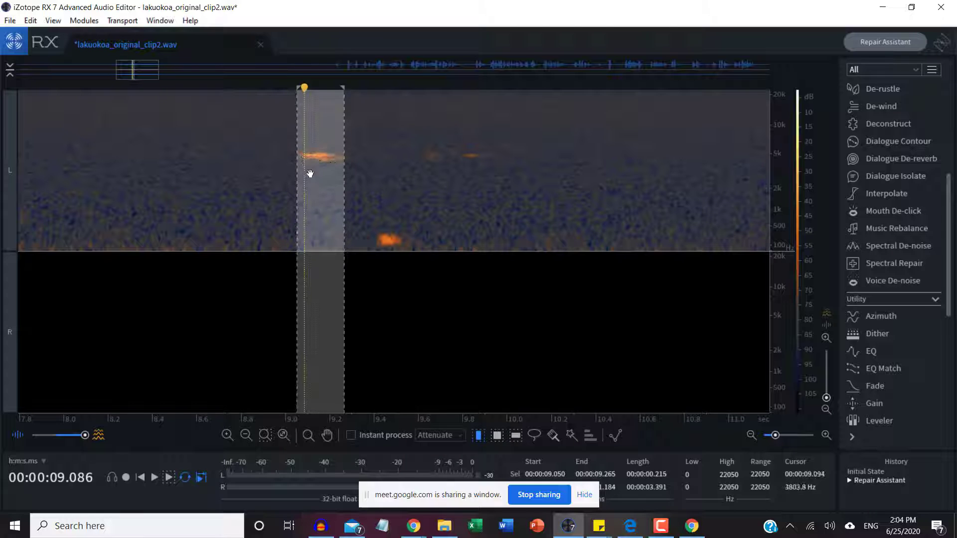
left_click(317, 188)
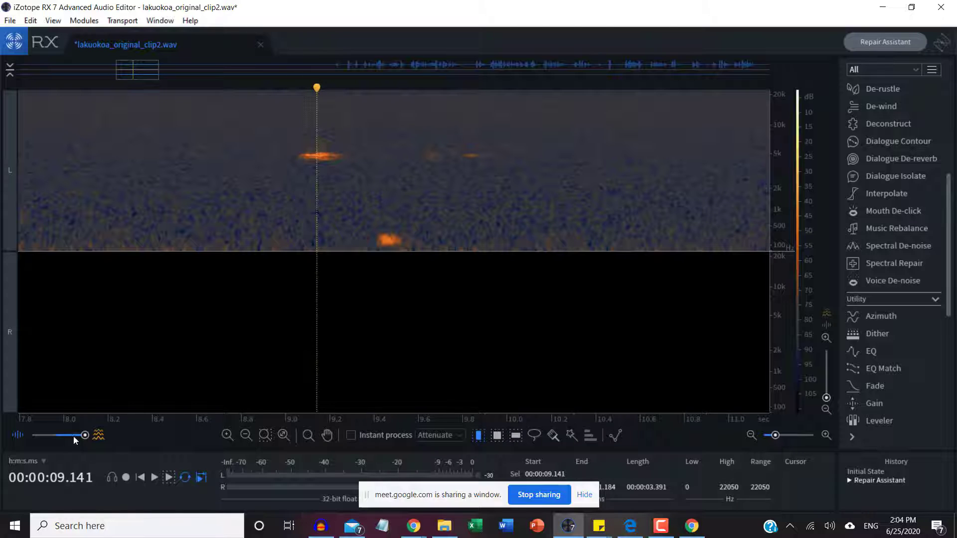
left_click_drag(85, 436, 64, 437)
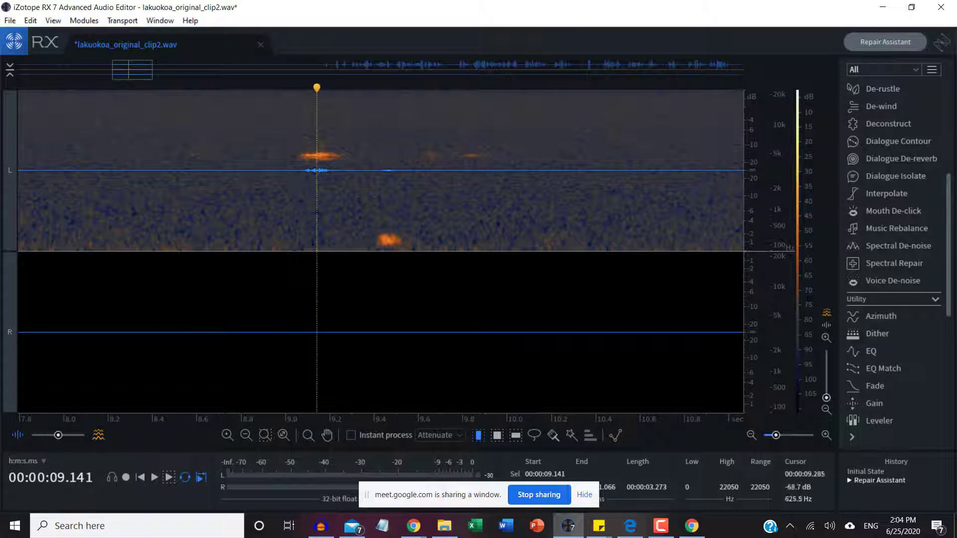
left_click_drag(303, 171, 333, 173)
- Select about 34.3 to 35.6 s within the full recording and fade the waveform so the spectrogram dominates
scroll(312, 222, "down", 6)
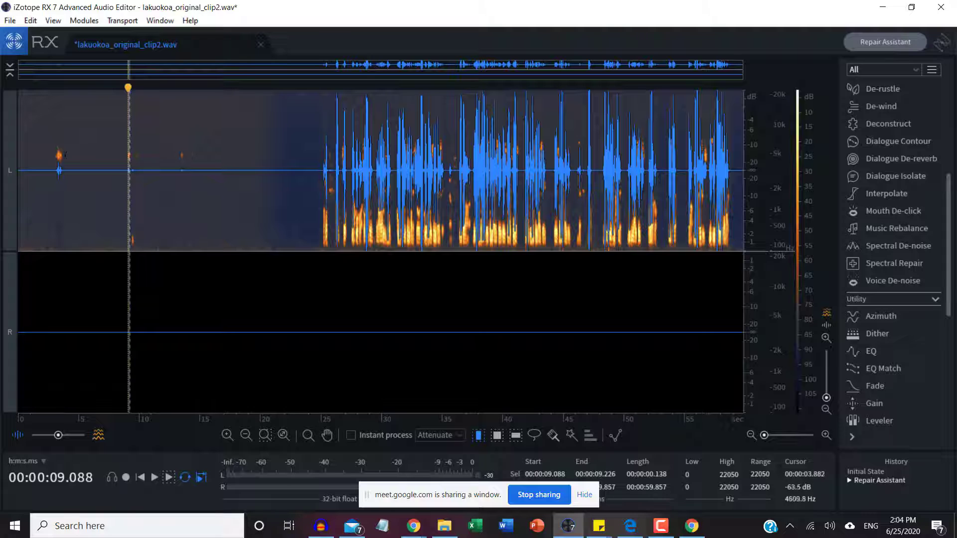
left_click_drag(340, 150, 344, 150)
left_click_drag(434, 165, 449, 165)
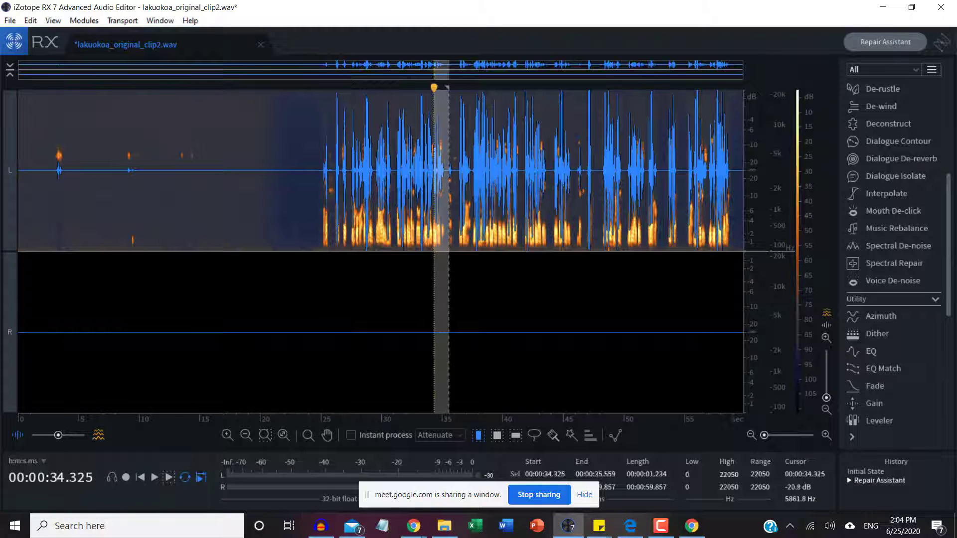
left_click_drag(58, 436, 77, 437)
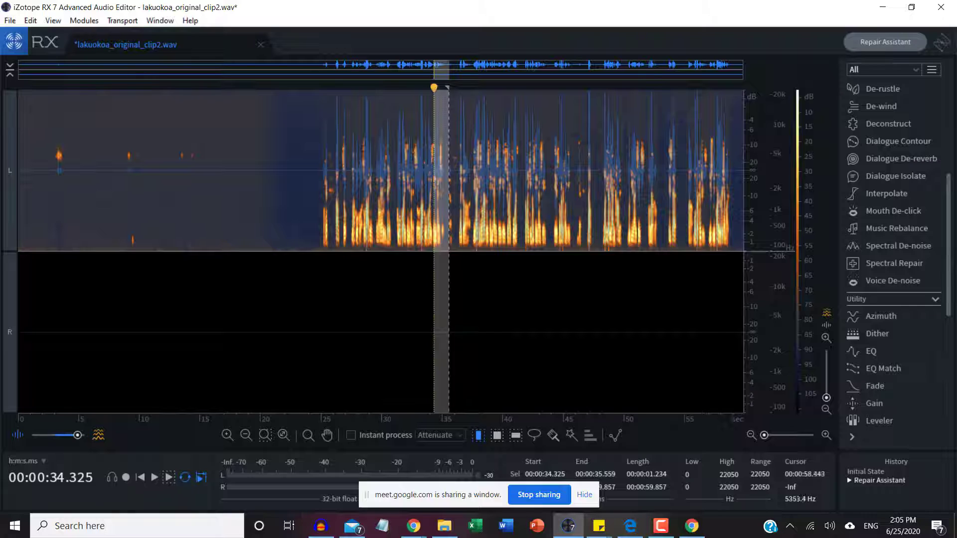
- Switch to the Google Slides presentation in the browser and display the Izotope Rx7 Cost slide
left_click(883, 10)
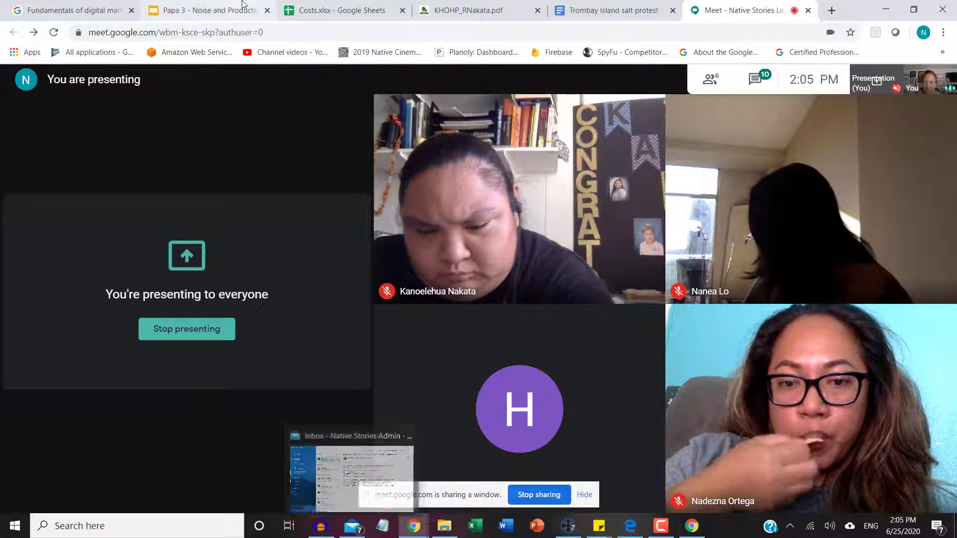
left_click(256, 6)
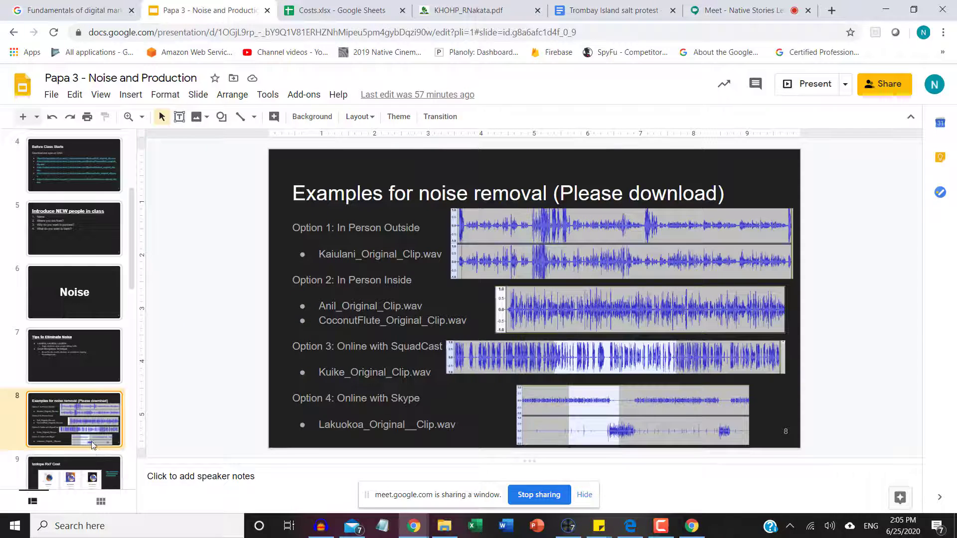
left_click(78, 486)
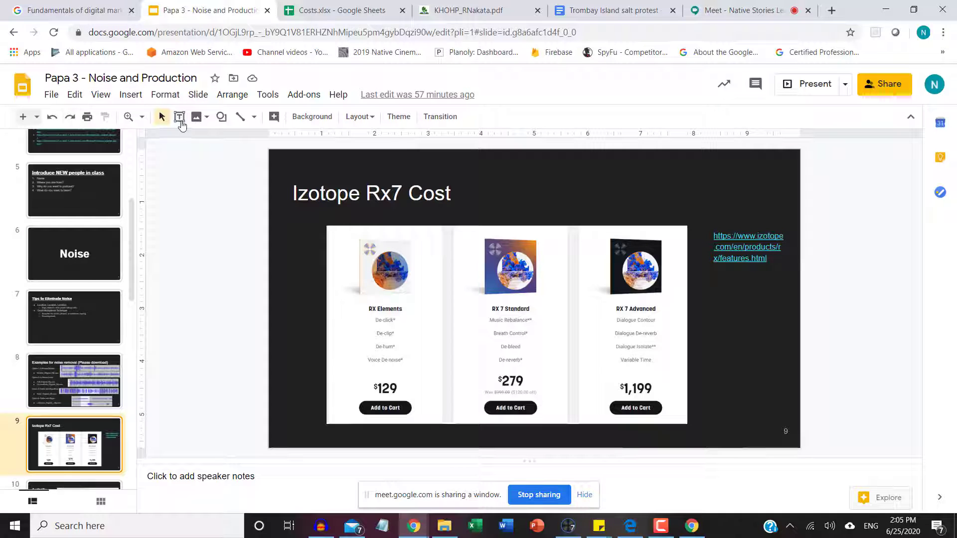
- Switch between the cost slide and the Google Meet call, ending on the call with its chat open
left_click(738, 10)
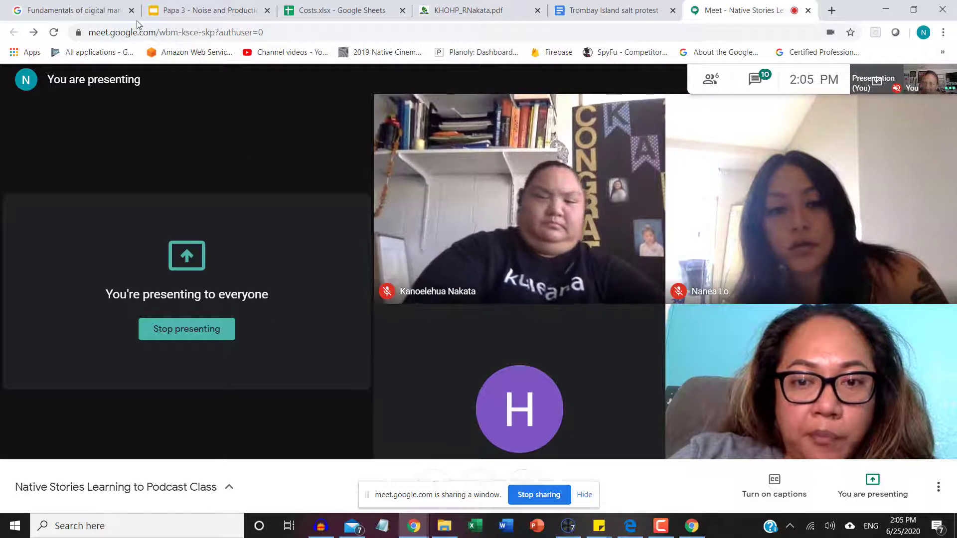
key("ctrl+2")
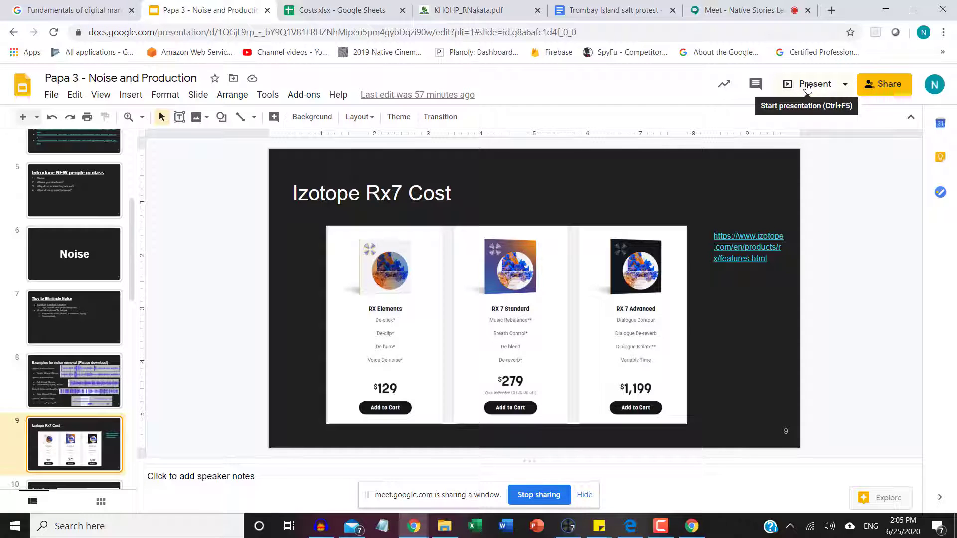
left_click(746, 11)
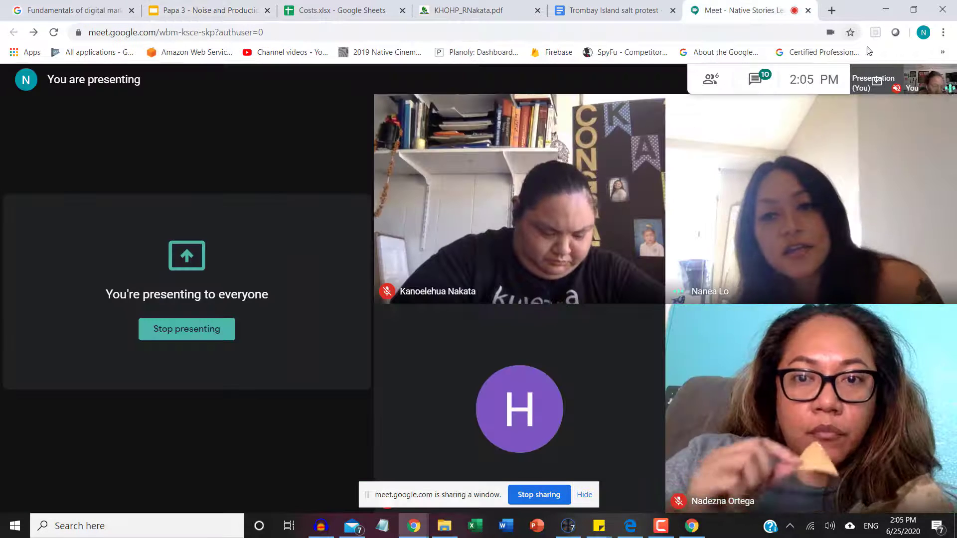
left_click(755, 78)
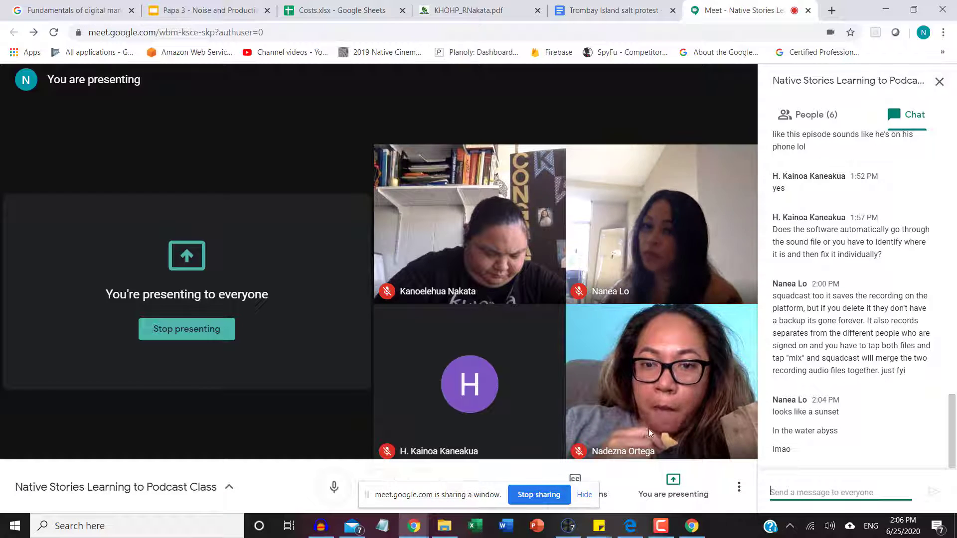
- Switch back to RX 7, examine the Dialogue De-reverb module's settings and close it without rendering
mouse_move(566, 534)
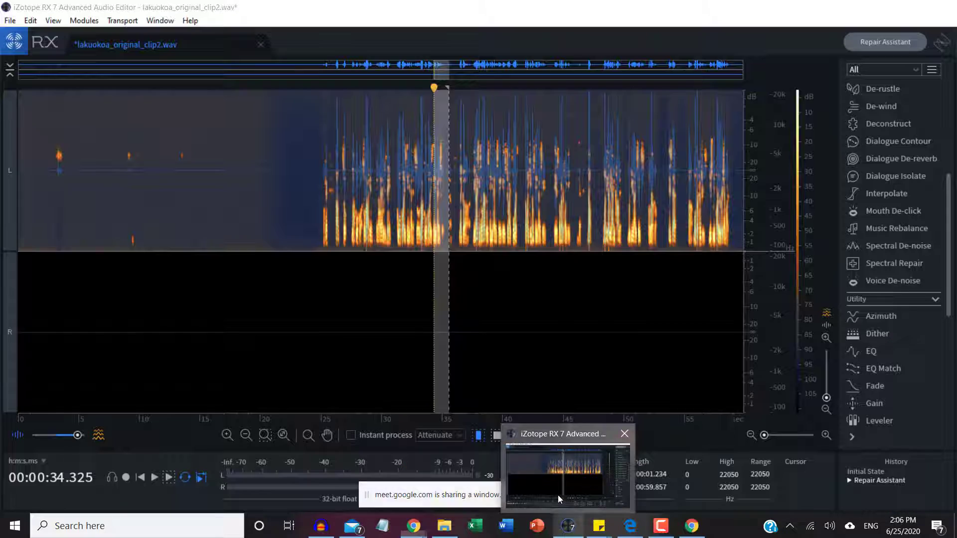
left_click(558, 495)
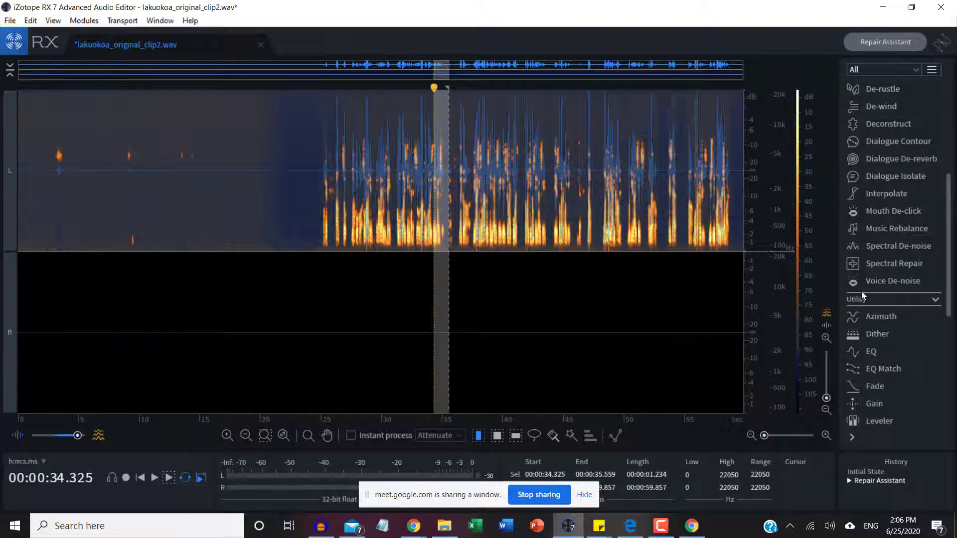
left_click(541, 166)
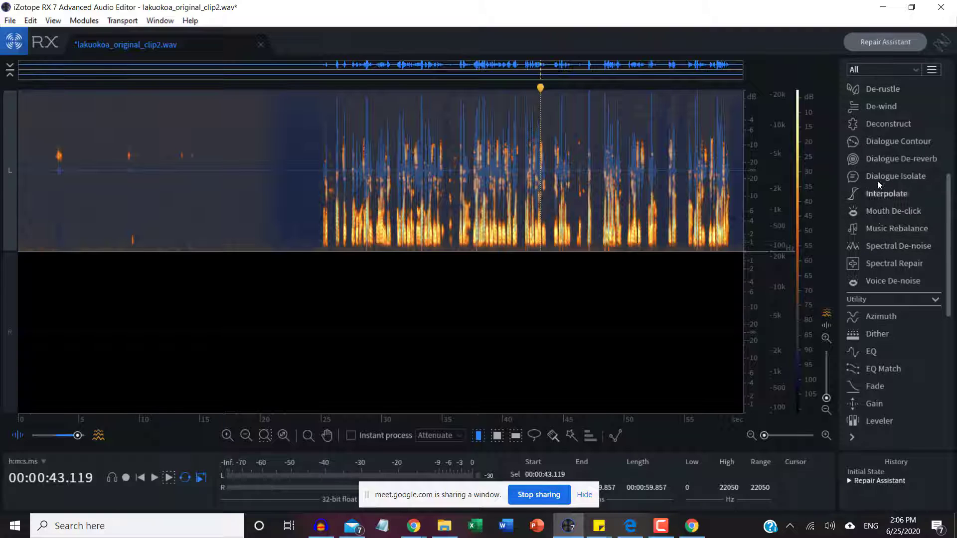
left_click(874, 158)
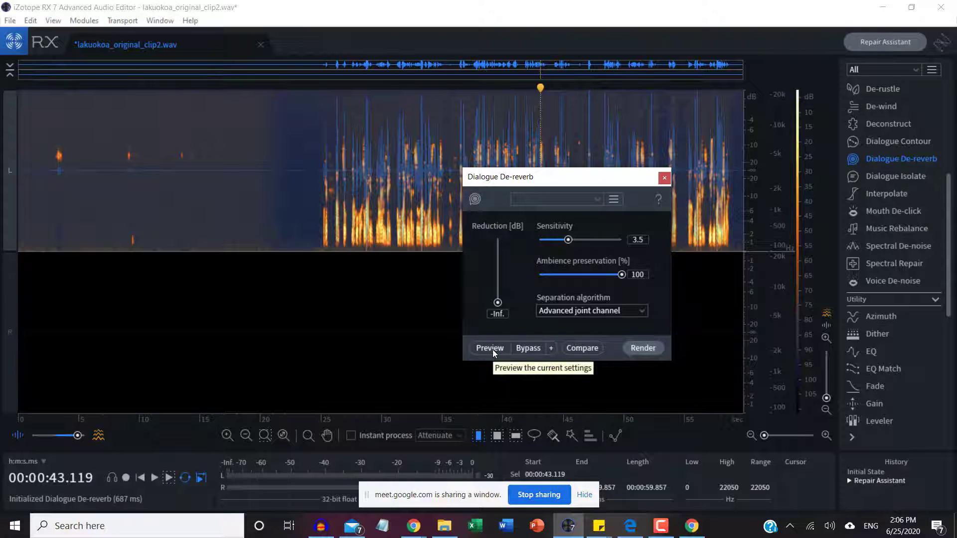
left_click_drag(314, 208, 367, 208)
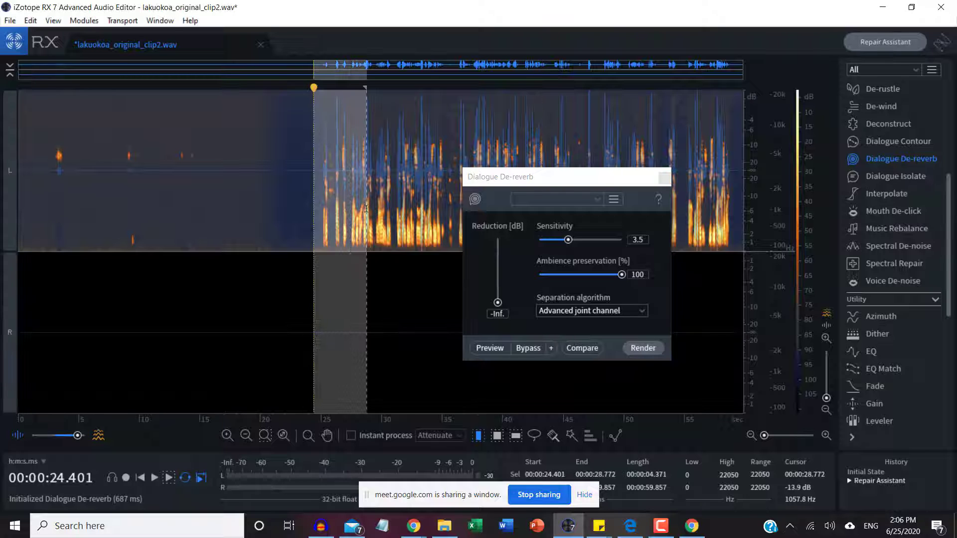
left_click(343, 215)
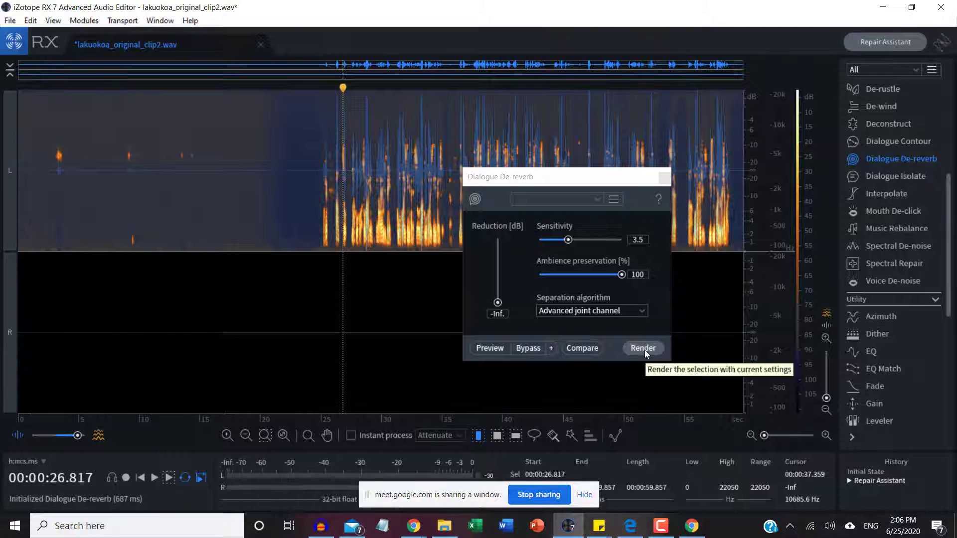
left_click(6, 232)
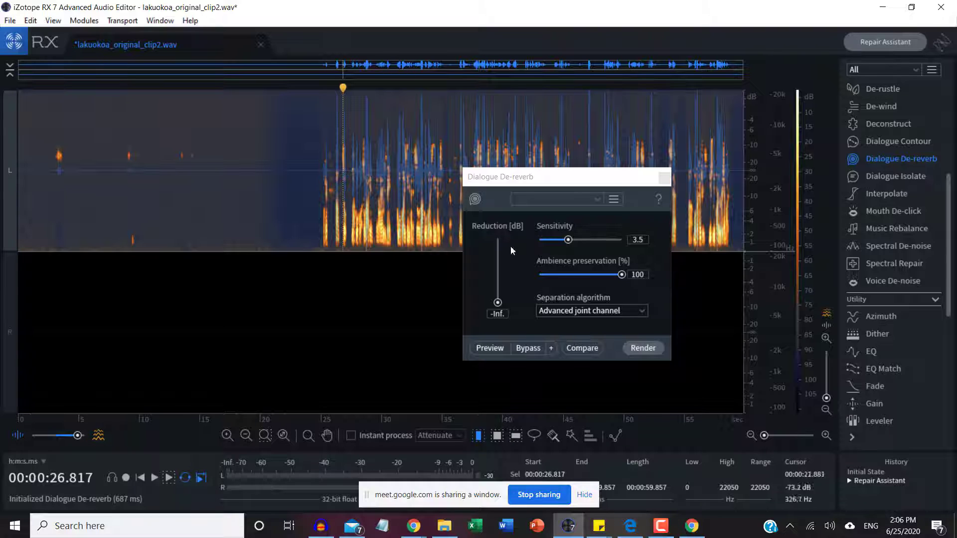
left_click(666, 177)
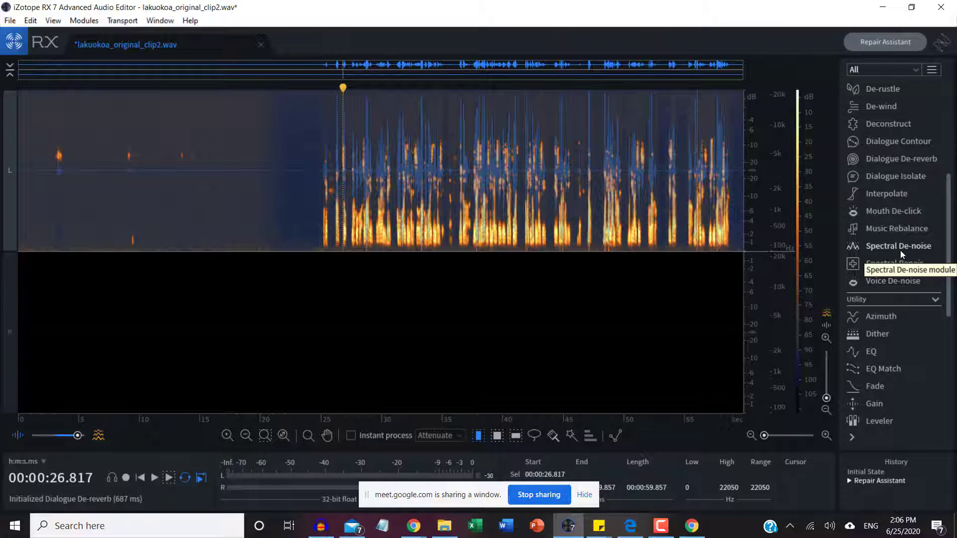
- Open the Spectral Repair module and select the faint noise from about 13.09 to 13.86 s
scroll(900, 250, "down", 1)
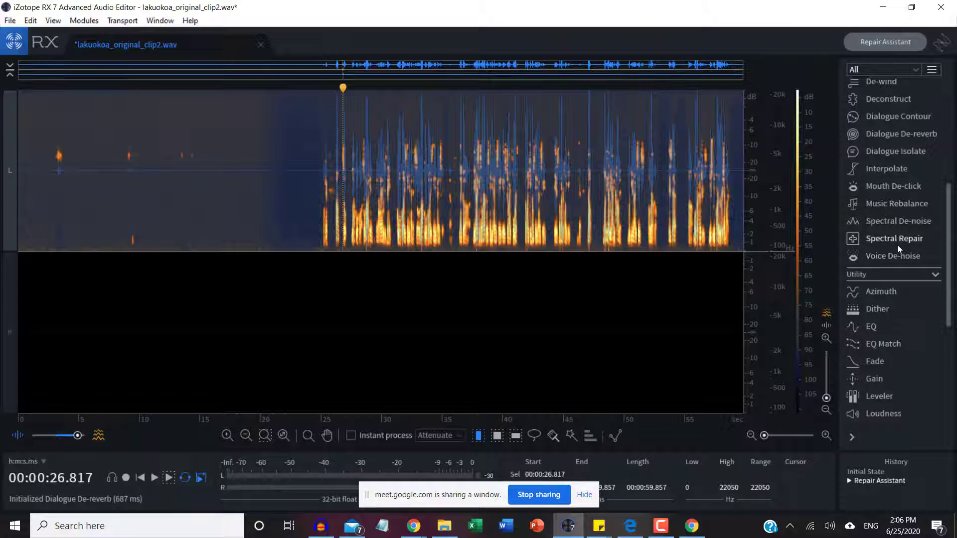
left_click(889, 238)
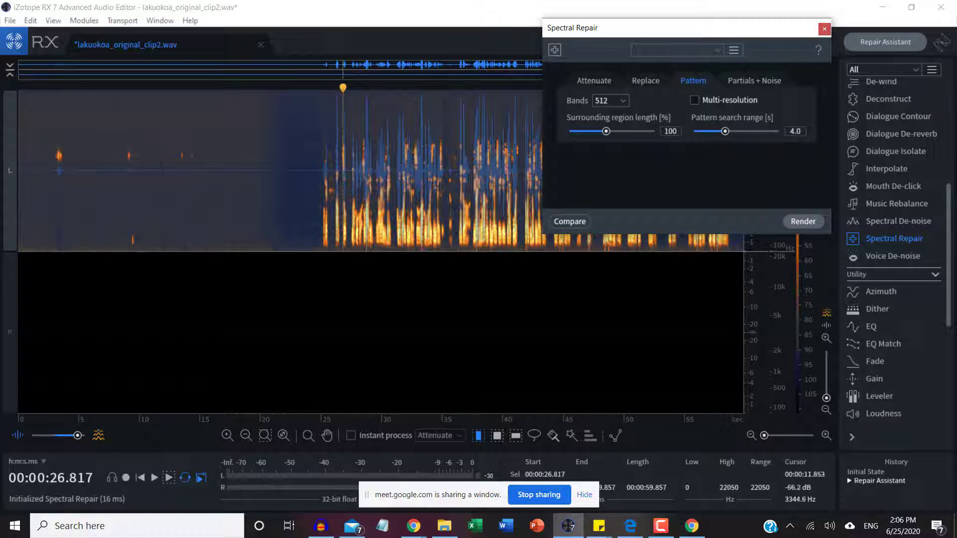
left_click_drag(177, 149, 186, 158)
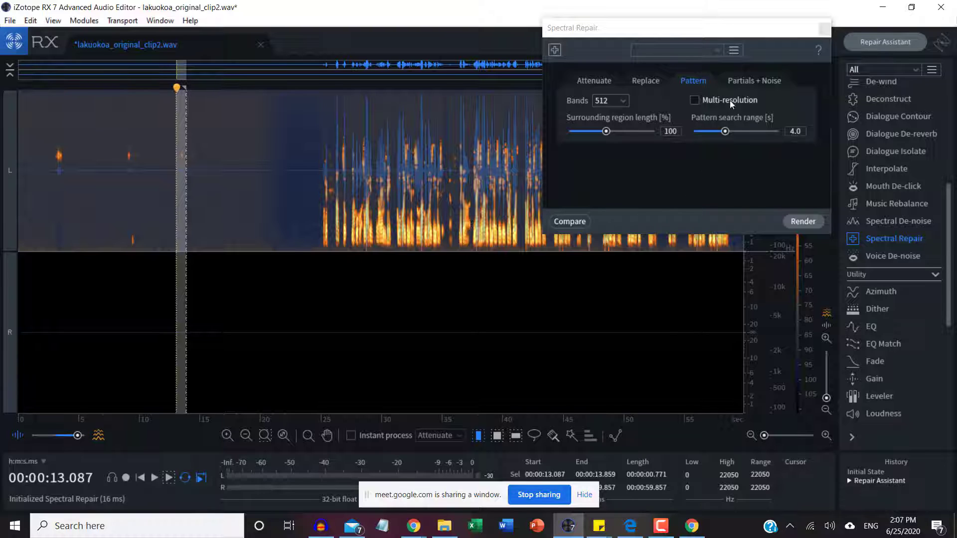
- Review Spectral Repair's Partials + Noise, Pattern, Replace and Attenuate modes and its presets, ending in Pattern mode
left_click(739, 83)
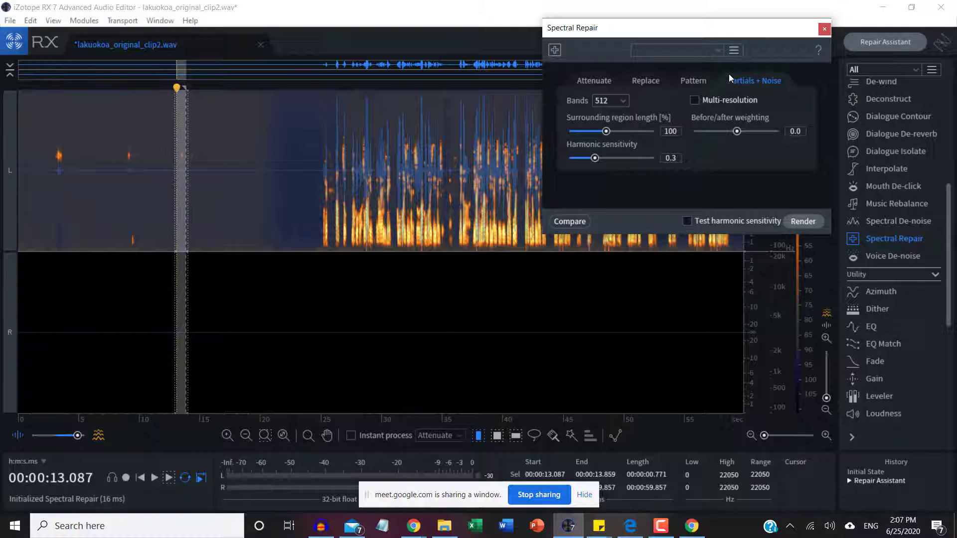
left_click(694, 82)
left_click(641, 81)
left_click(595, 78)
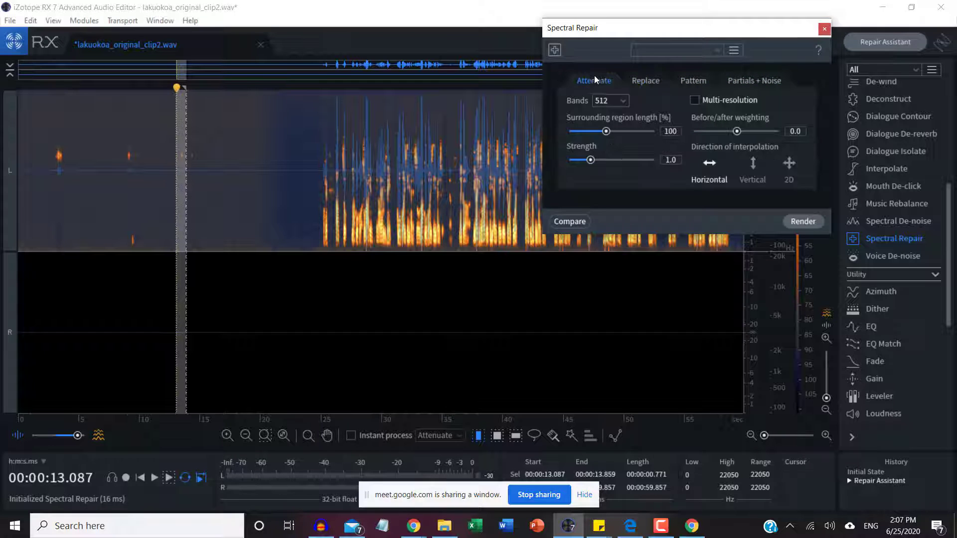
left_click(685, 76)
left_click(714, 52)
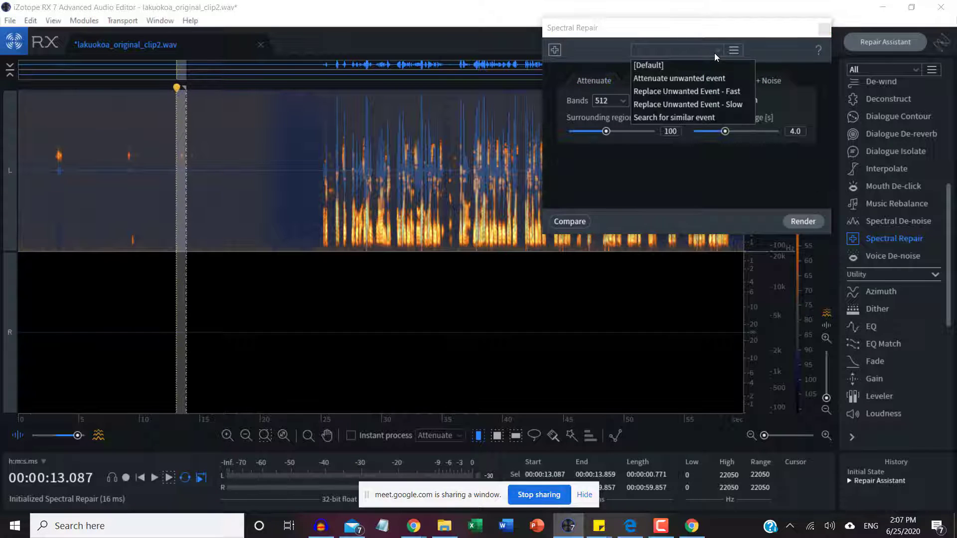
left_click(639, 185)
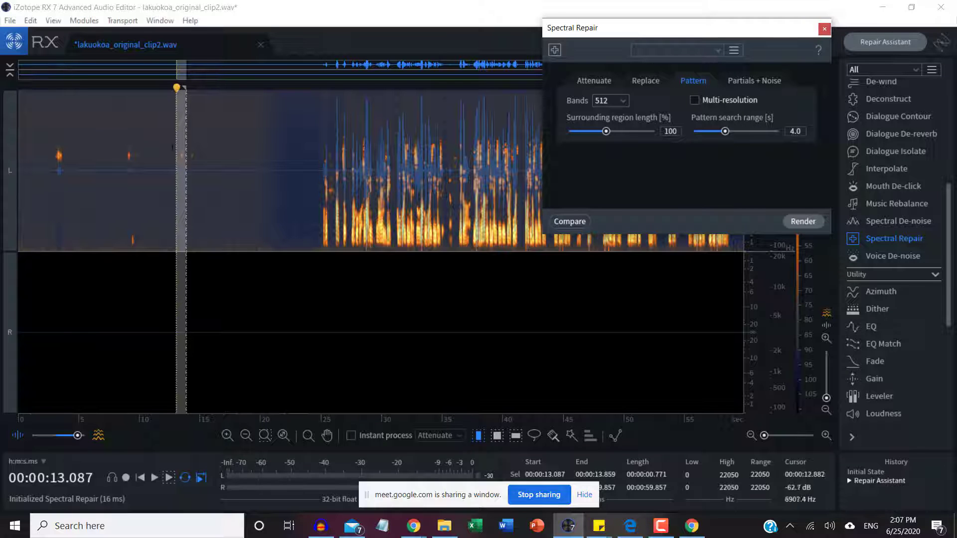
left_click(172, 186)
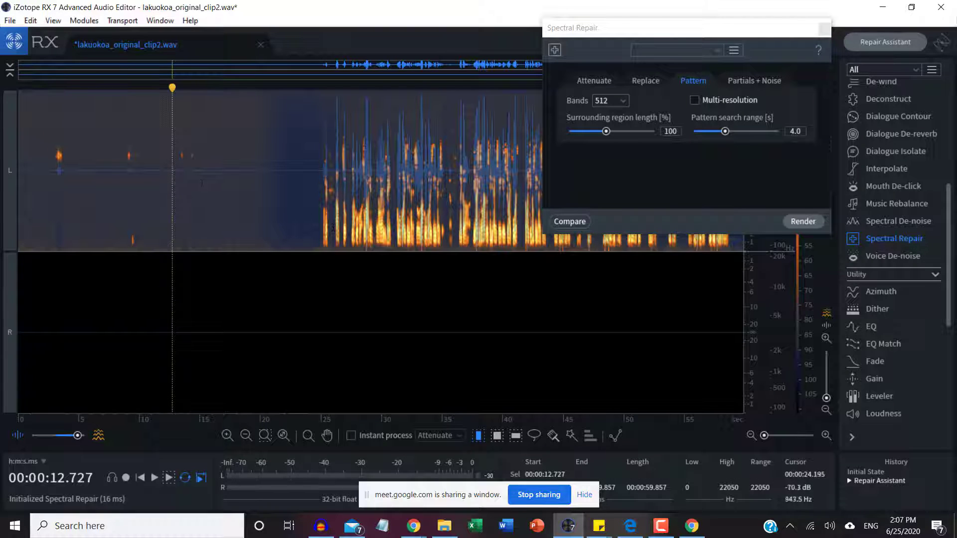
left_click_drag(180, 159, 185, 159)
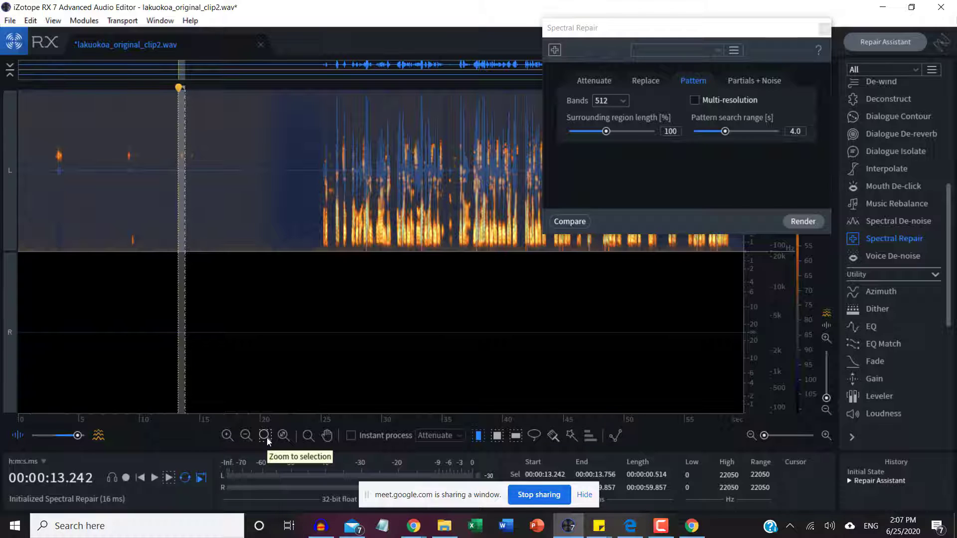
left_click(540, 437)
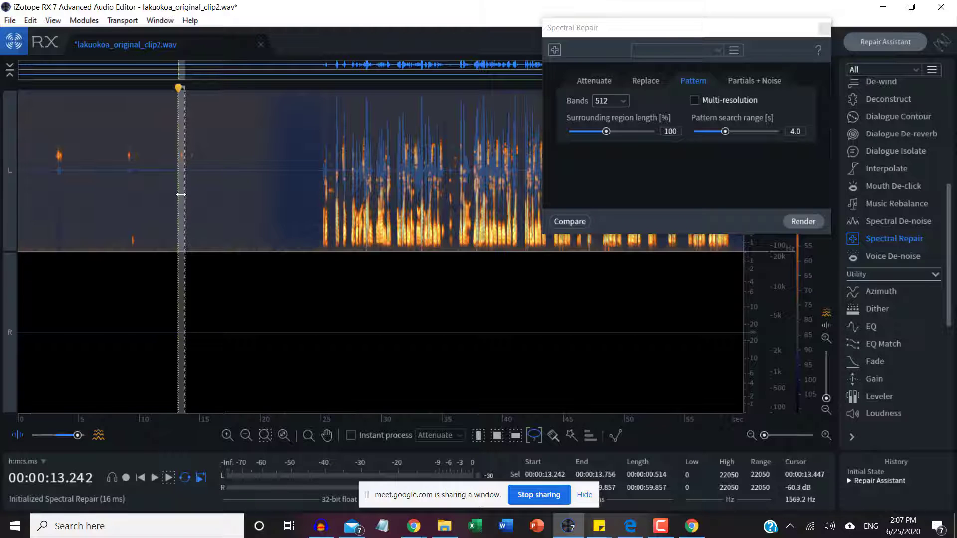
left_click_drag(181, 194, 180, 172)
- Lasso the faint noise from about 13.41 to 13.63 s in the left channel and render Spectral Repair on it in Pattern mode
scroll(176, 181, "up", 3)
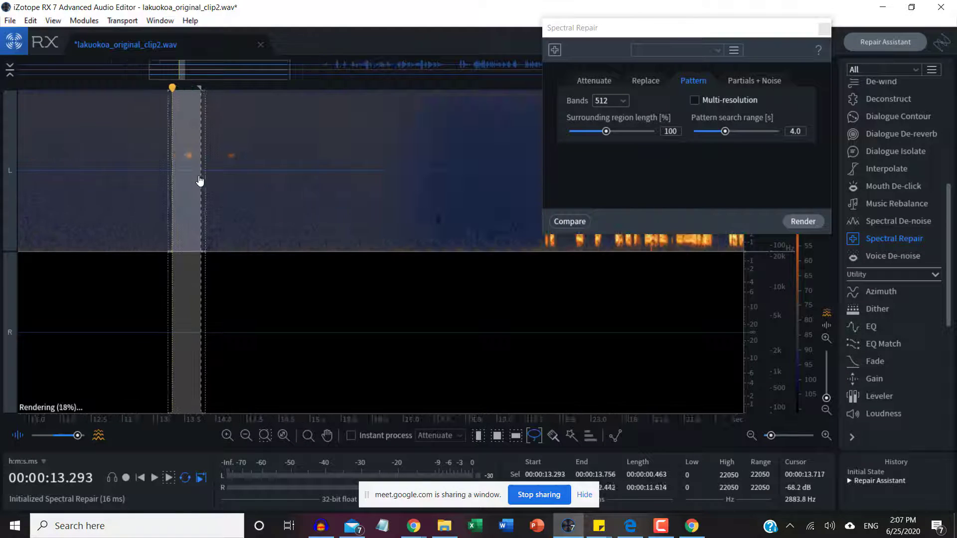
scroll(199, 183, "up", 3)
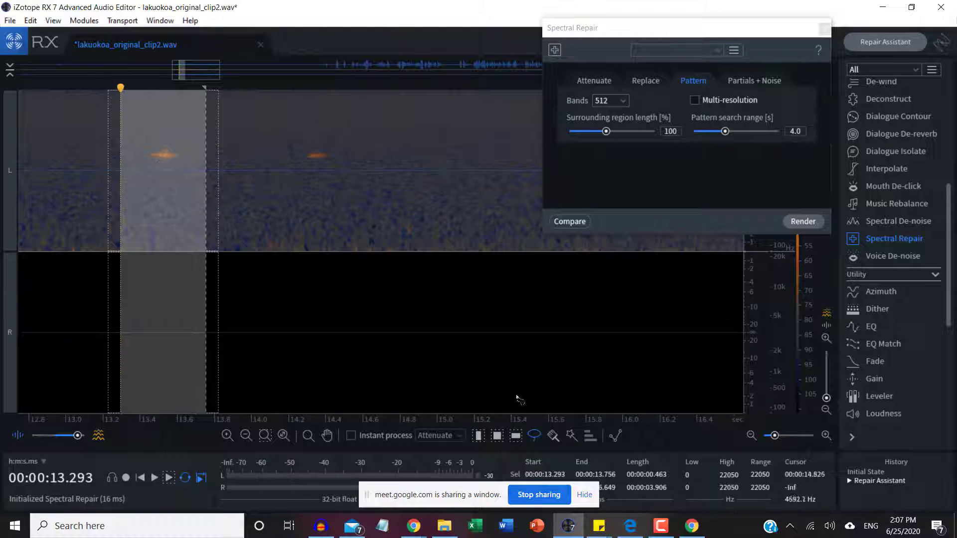
left_click(214, 192)
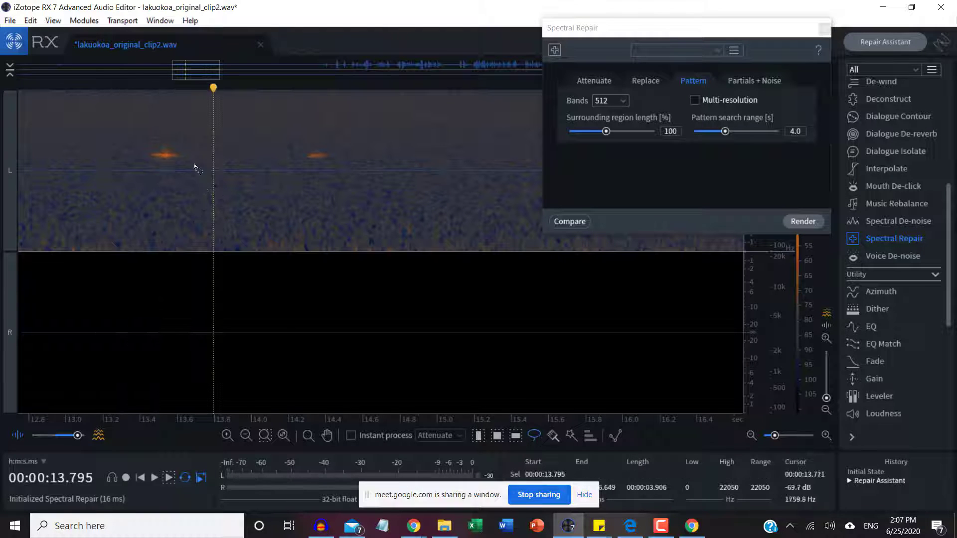
mouse_move(144, 145)
left_mouse_down()
mouse_move(195, 169)
mouse_move(147, 145)
left_mouse_up()
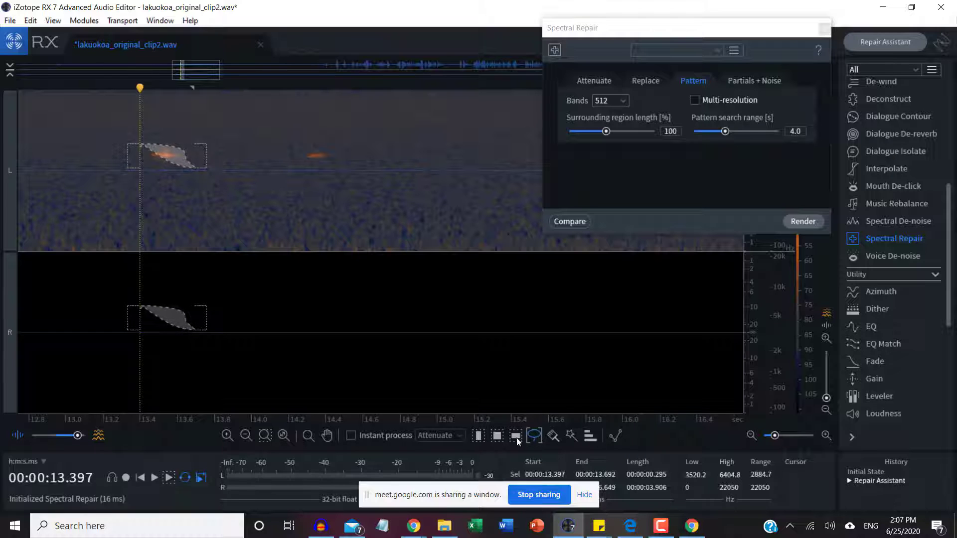
left_click(479, 436)
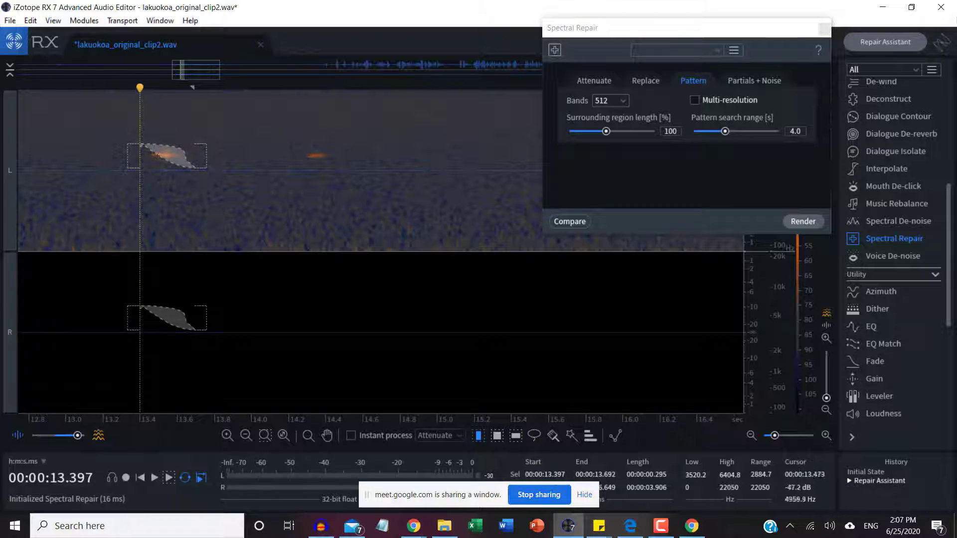
left_click(156, 128)
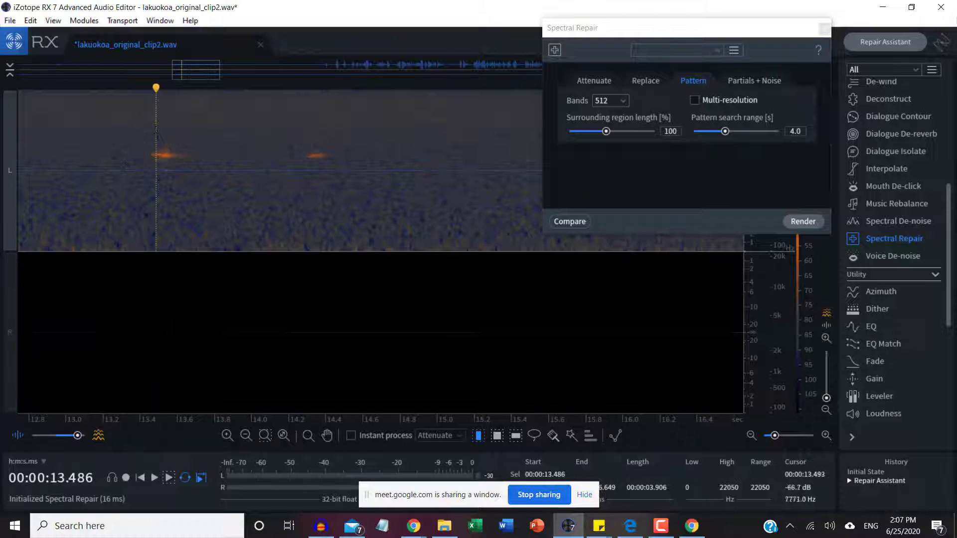
left_click(532, 438)
mouse_move(142, 143)
left_mouse_down()
mouse_move(173, 166)
mouse_move(182, 158)
mouse_move(144, 147)
left_mouse_up()
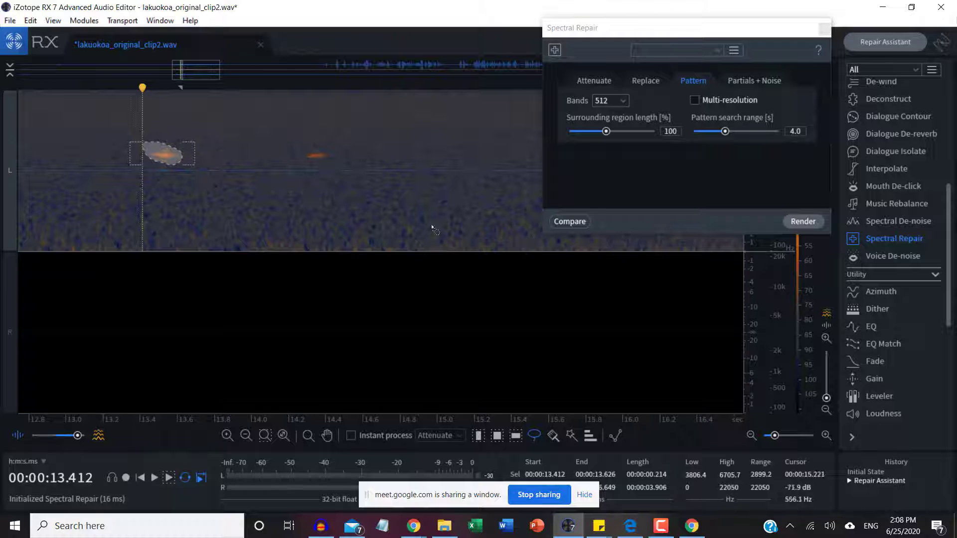
left_click(797, 223)
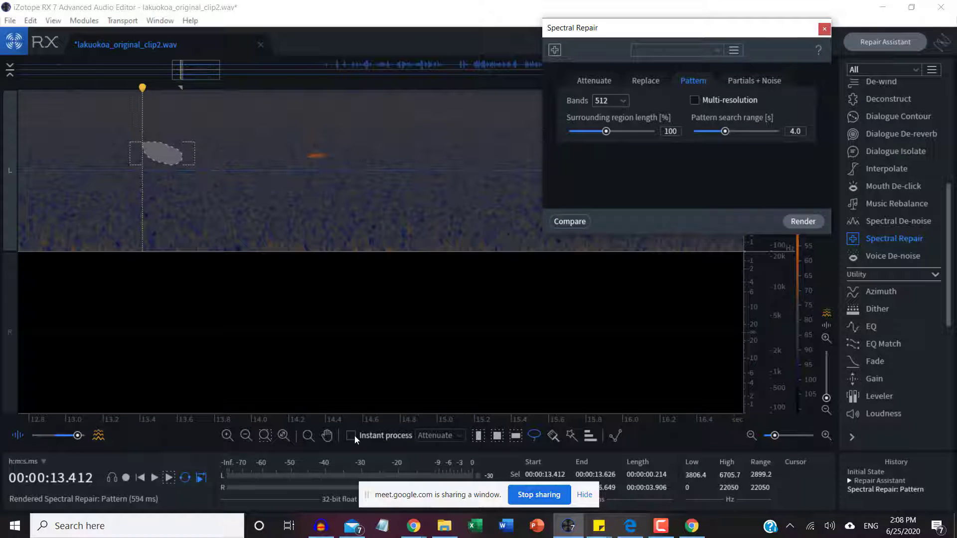
- Try to render Spectral Repair on the left channel with the playhead at the start of the recording
scroll(352, 363, "down", 4)
scroll(352, 362, "down", 5)
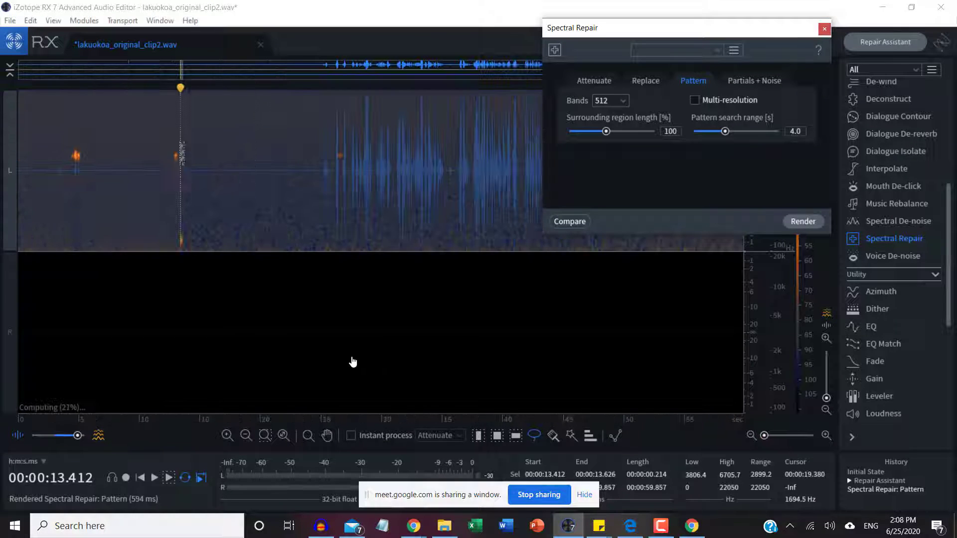
left_click(11, 193)
left_click(33, 204)
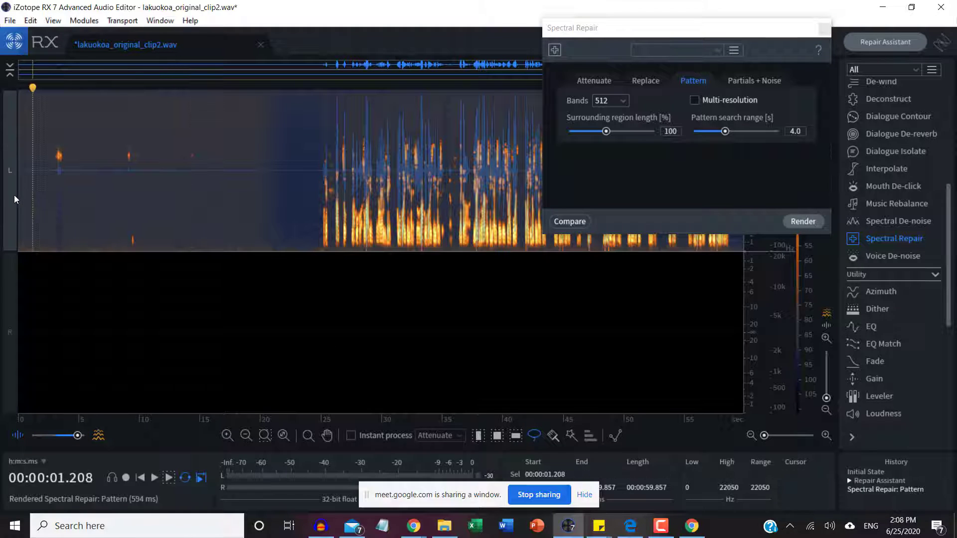
left_click(16, 206)
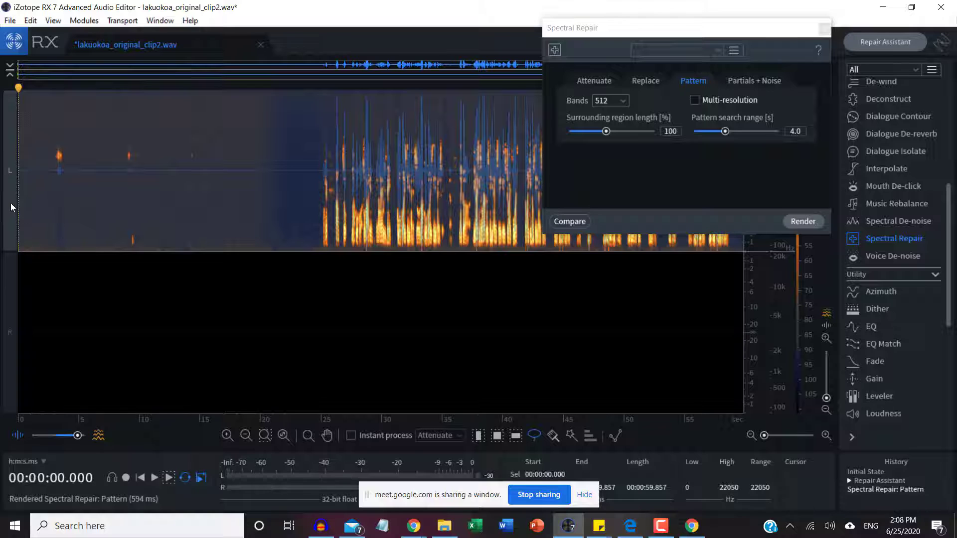
left_click(792, 223)
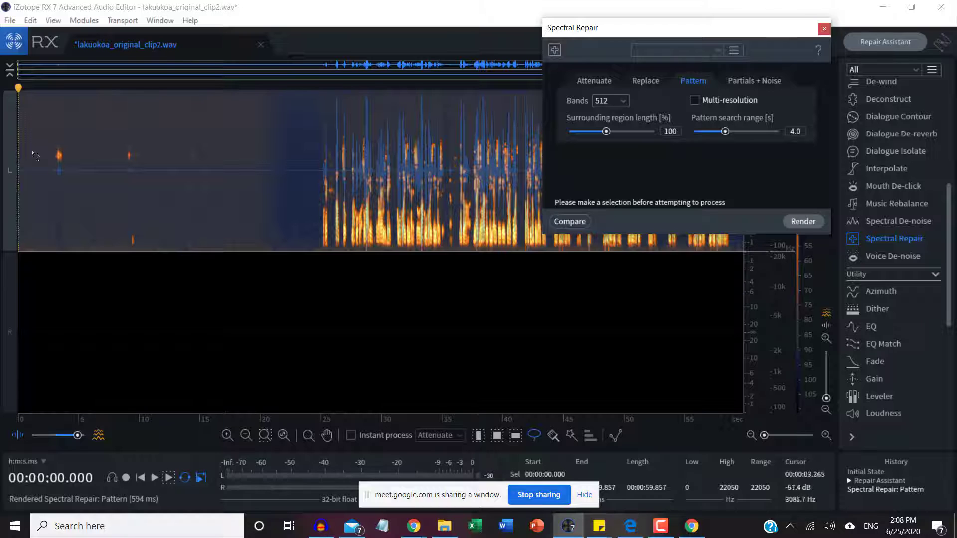
- Lasso the pre-speech noise from about 0.91 to 17.08 s, render Spectral Repair on it in Pattern mode and close the module
mouse_move(30, 131)
left_mouse_down()
mouse_move(226, 182)
mouse_move(185, 133)
mouse_move(31, 145)
left_mouse_up()
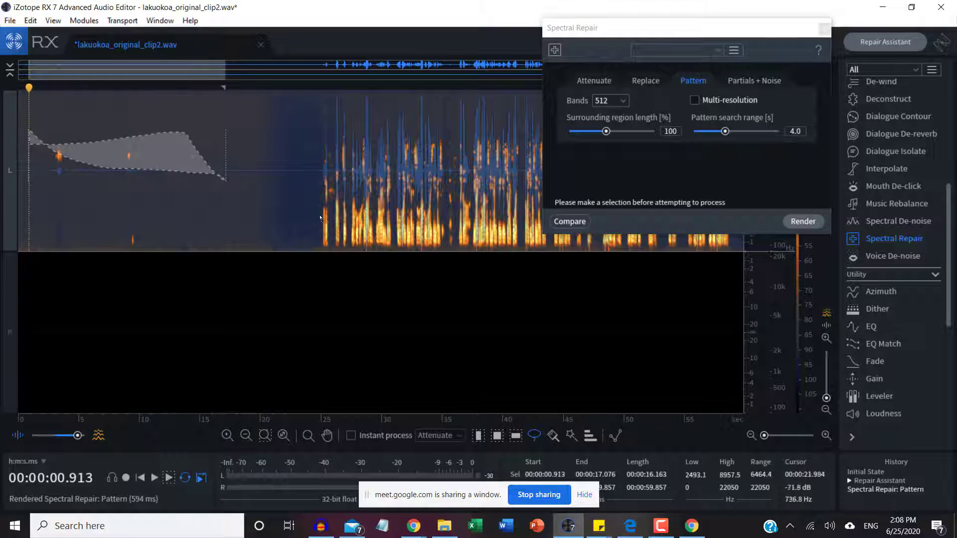
left_click(789, 223)
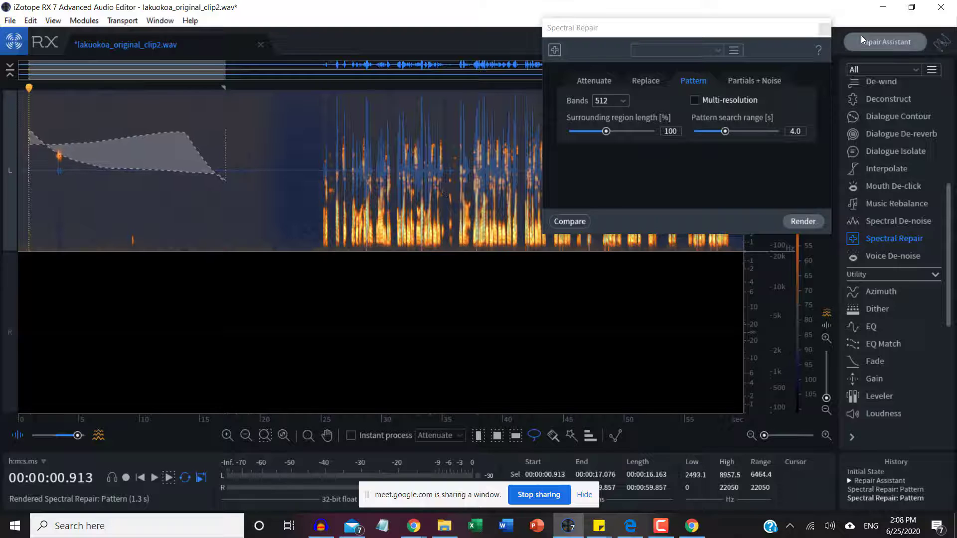
left_click(825, 30)
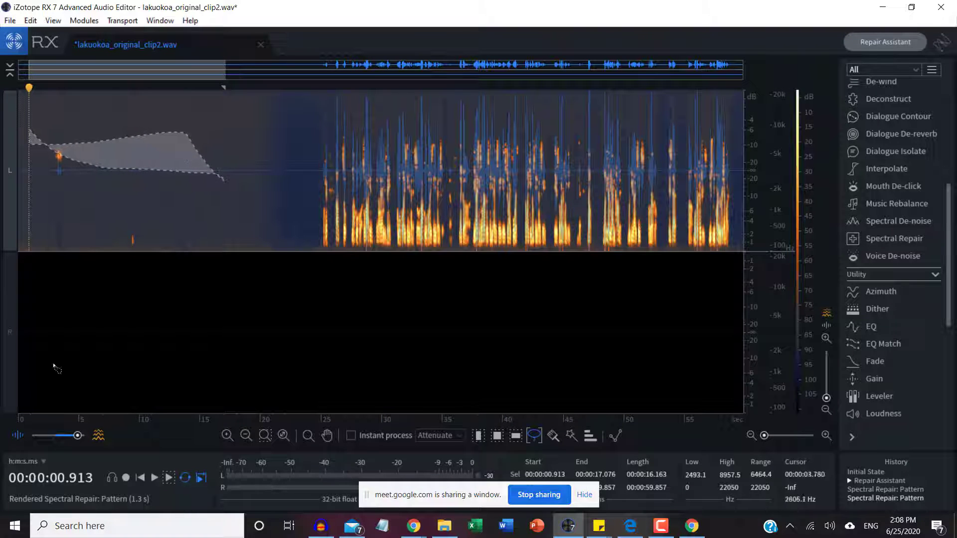
- Show the recording as waveform only, and switch the display fully to the spectrogram
left_click_drag(80, 436, 32, 435)
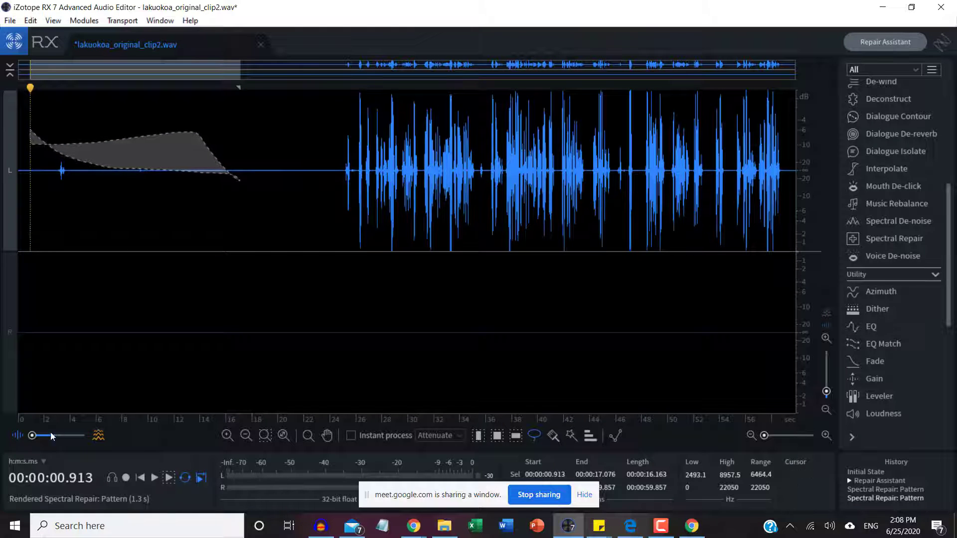
left_click_drag(32, 436, 101, 440)
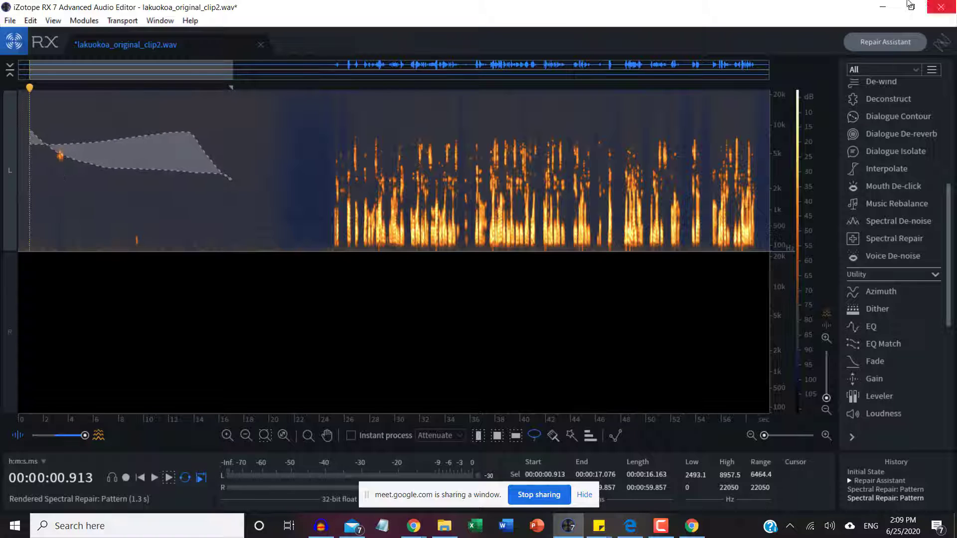
- Stop sharing the RX 7 window in the meeting and switch to the Google Meet call
left_click(883, 7)
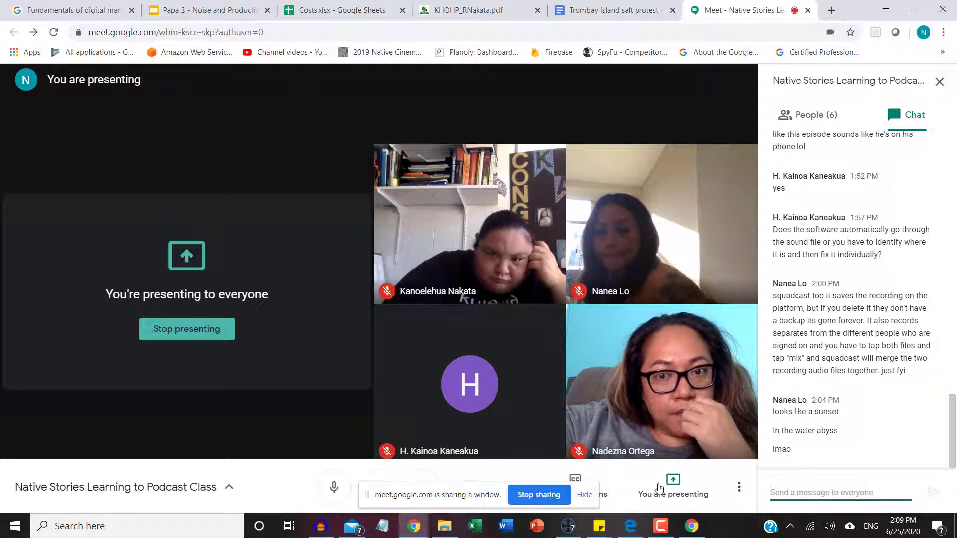
mouse_move(574, 533)
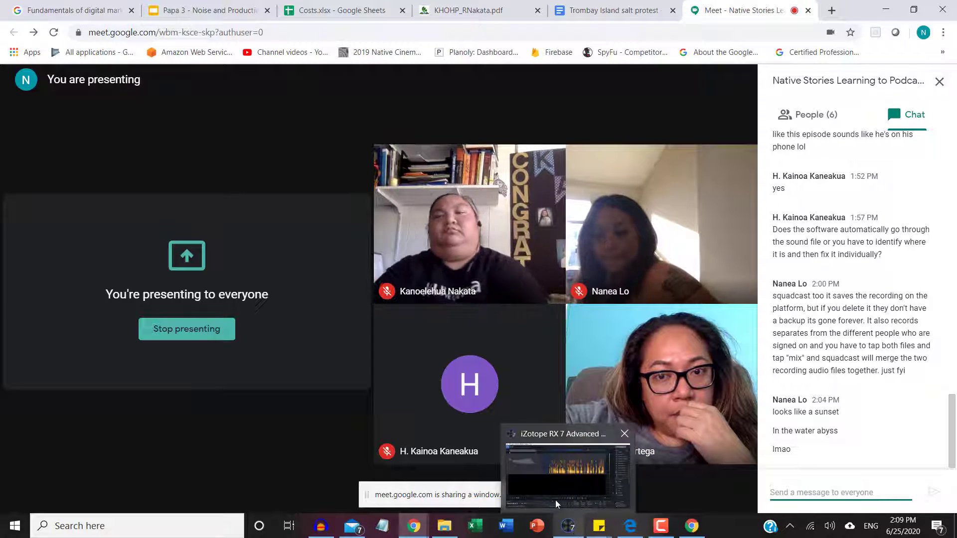
mouse_move(555, 500)
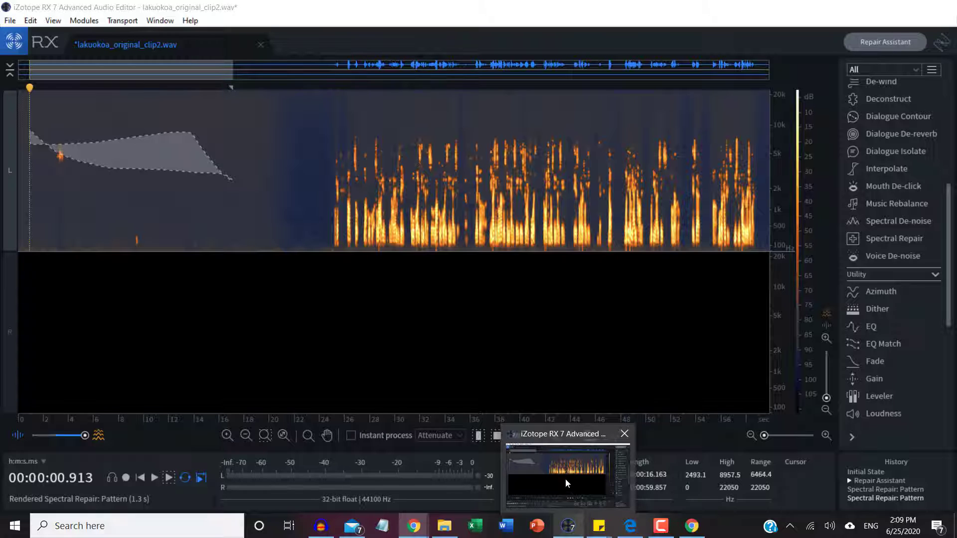
left_click(565, 480)
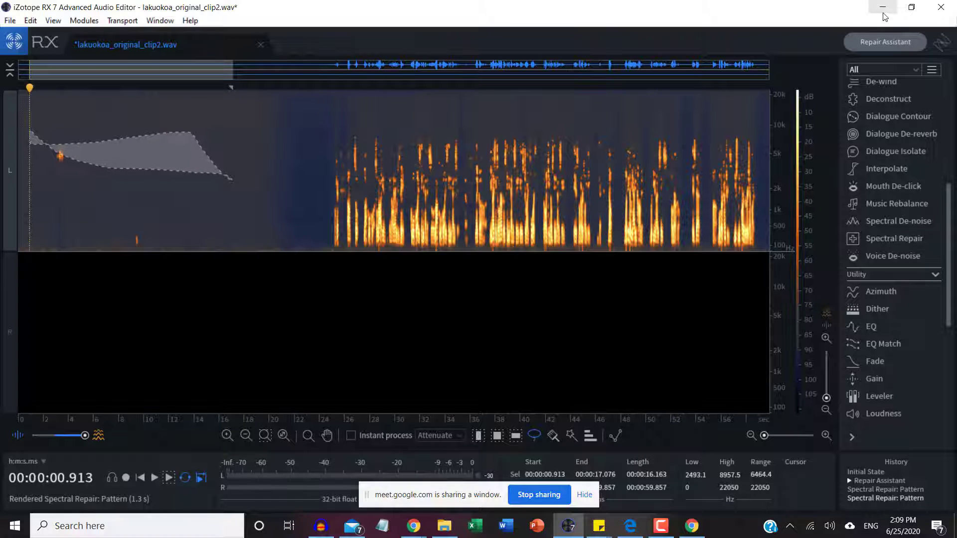
left_click(521, 501)
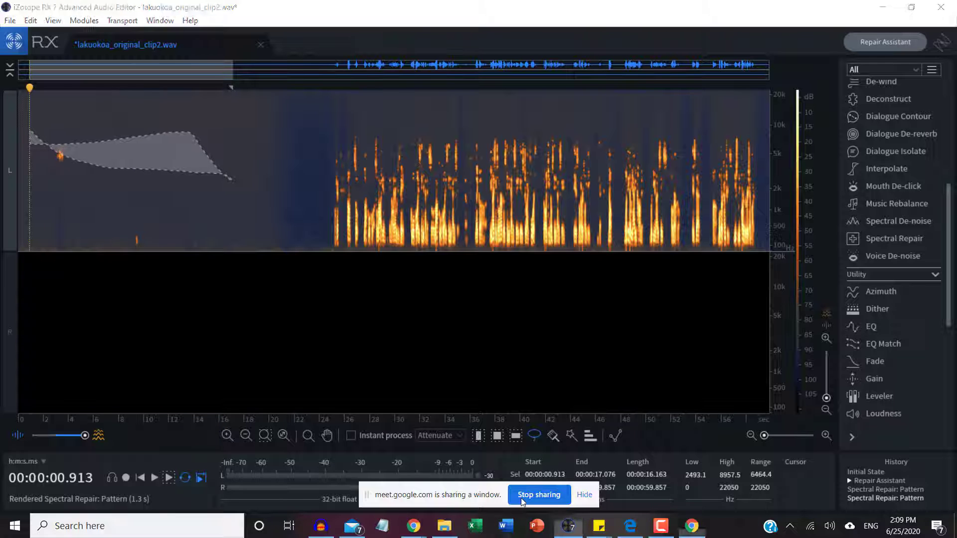
left_click(894, 11)
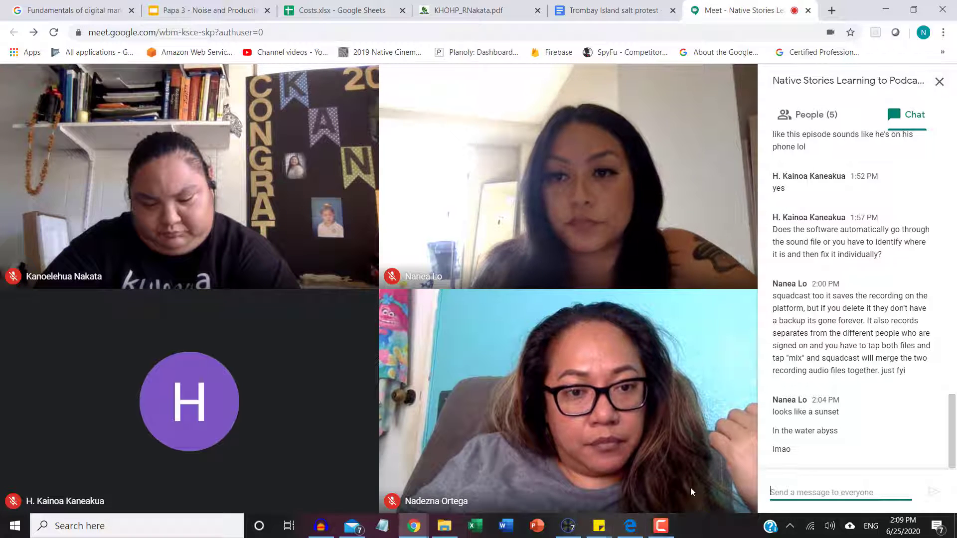
- Present the entire screen to the Google Meet call
left_click(674, 488)
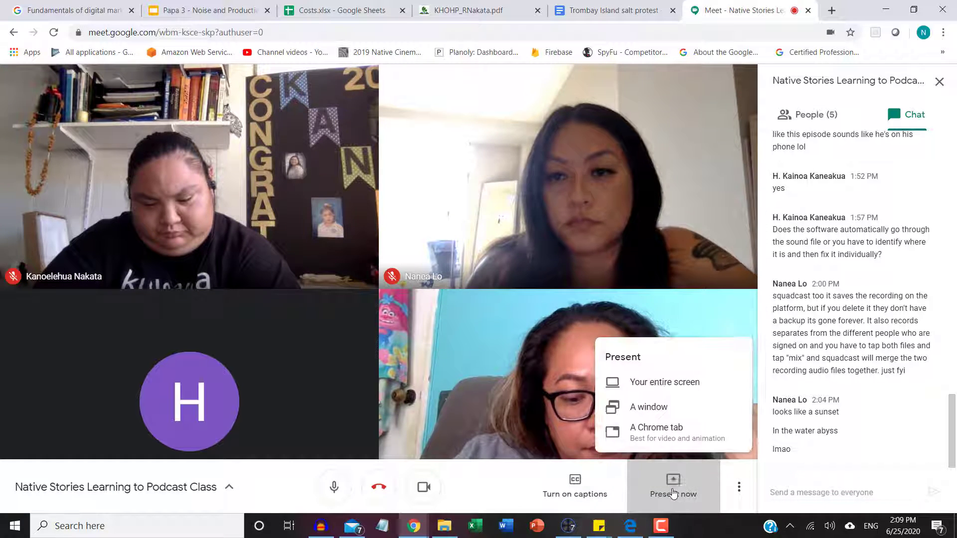
left_click(660, 383)
key("ctrl+2")
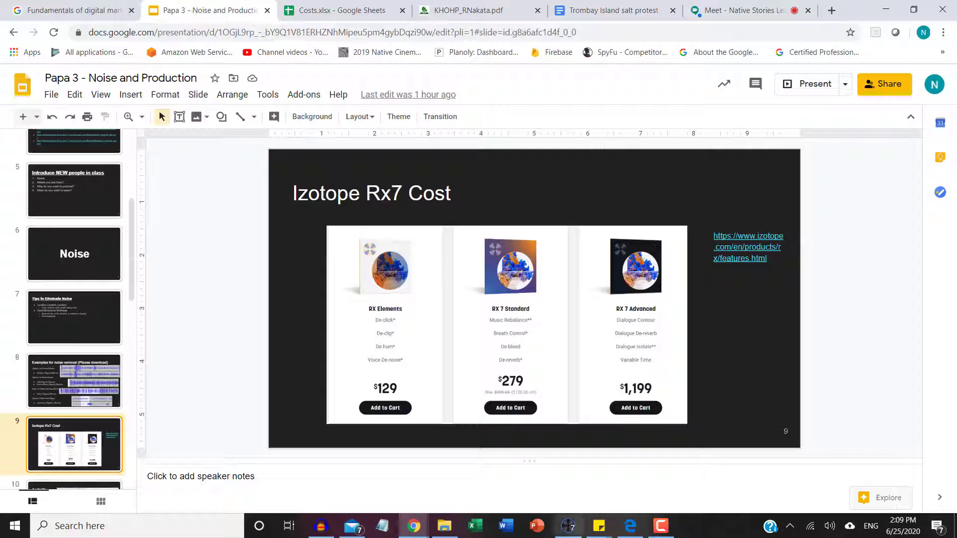
left_click(414, 526)
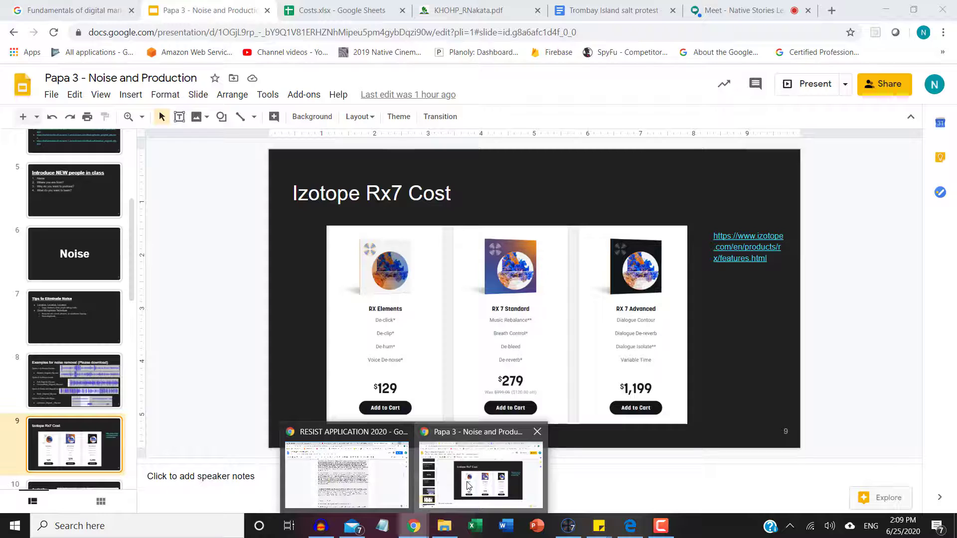
left_click(467, 481)
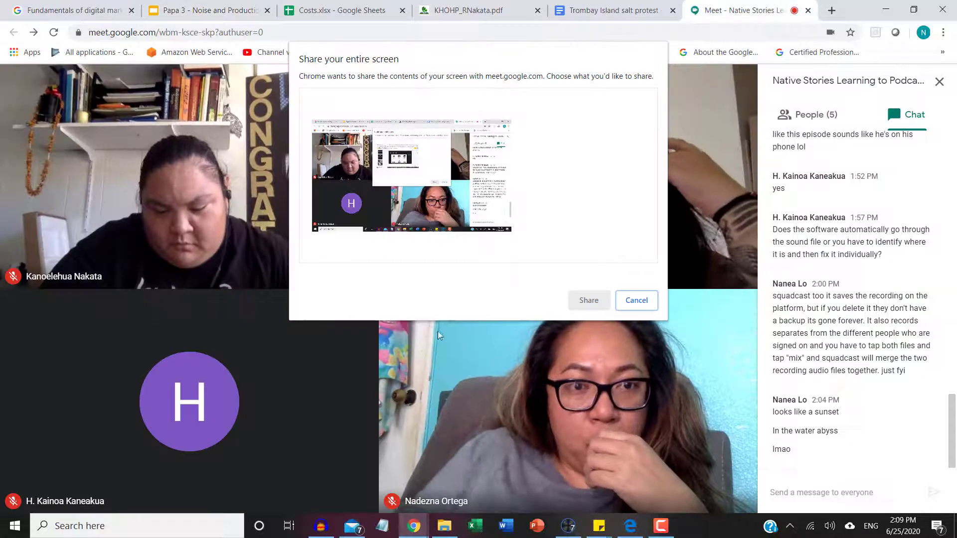
left_click(587, 299)
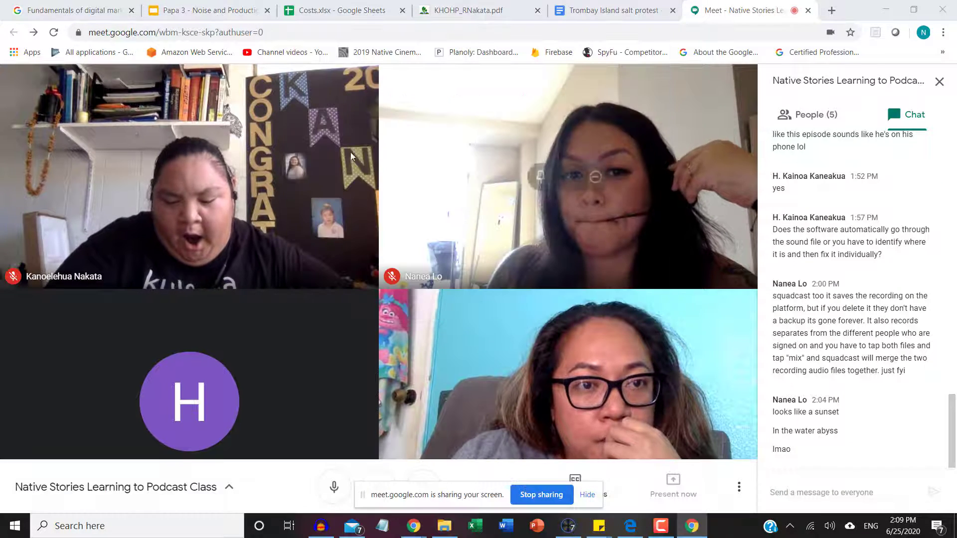
- Switch to the "Papa 3 - Noise and Production" presentation and start the slideshow on the "Izotope Rx7 Cost" slide
left_click(196, 10)
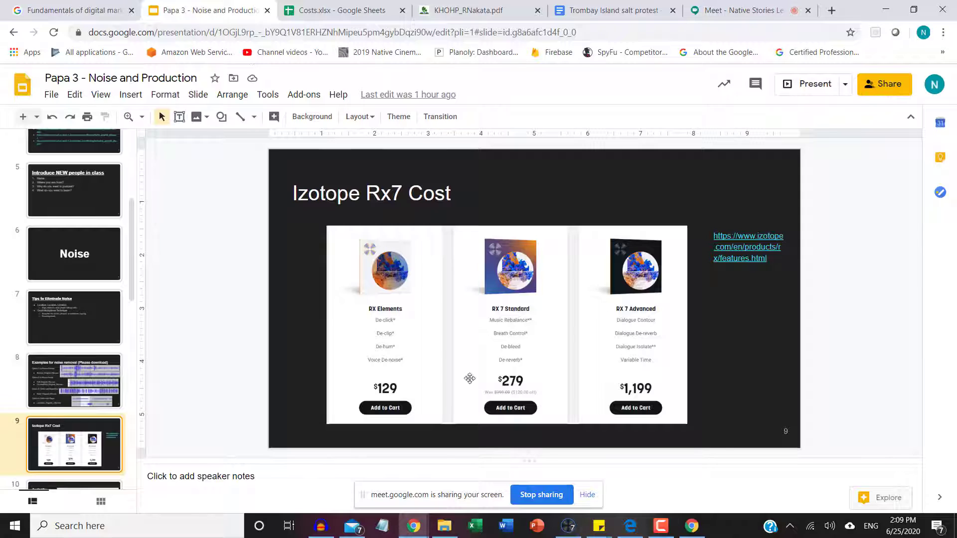
left_click(870, 89)
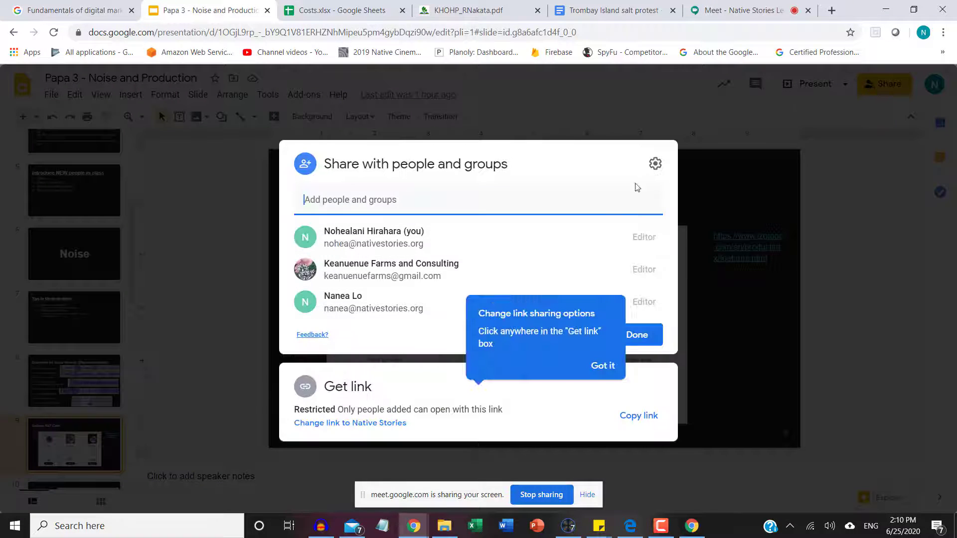
left_click(755, 331)
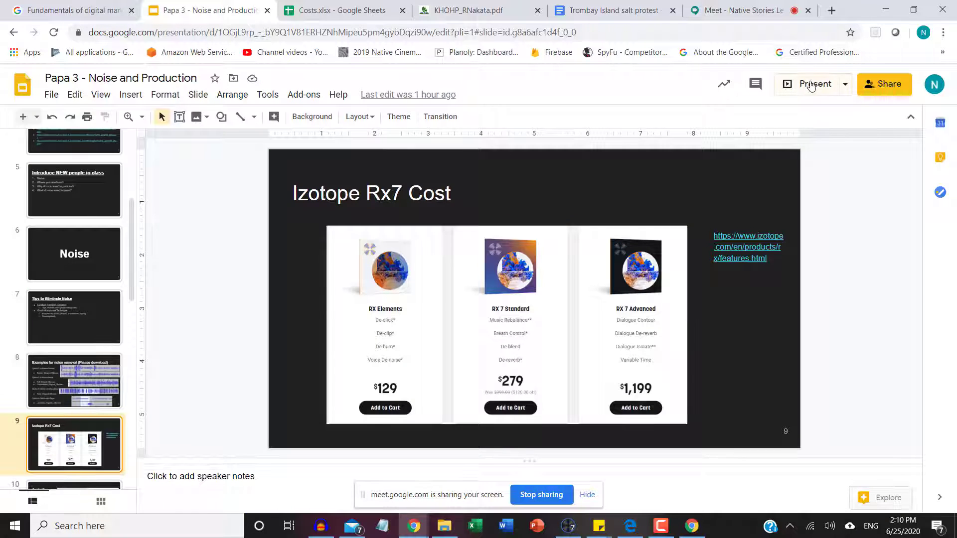
left_click(811, 85)
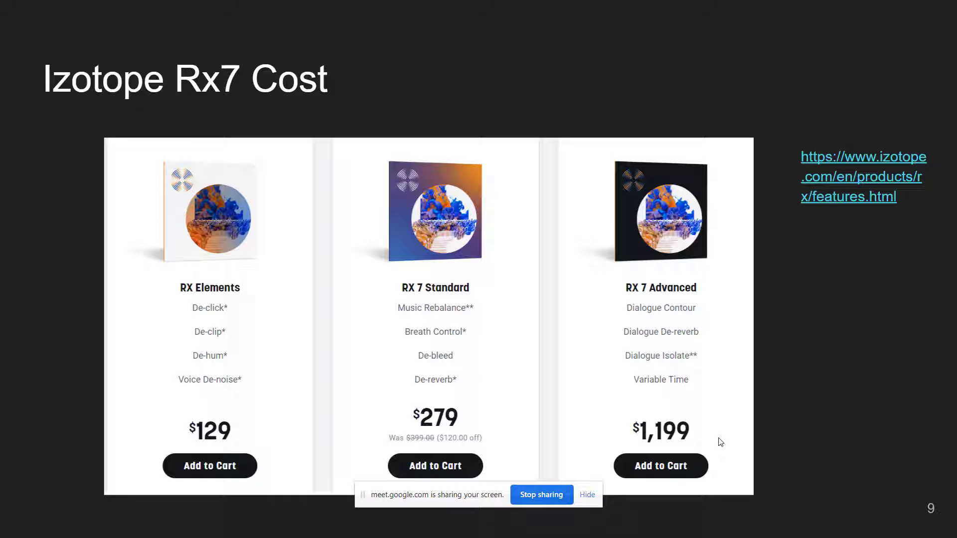
- Leave the slideshow, select the "Audacity" slide in the presentation, and present from that slide
key("Escape")
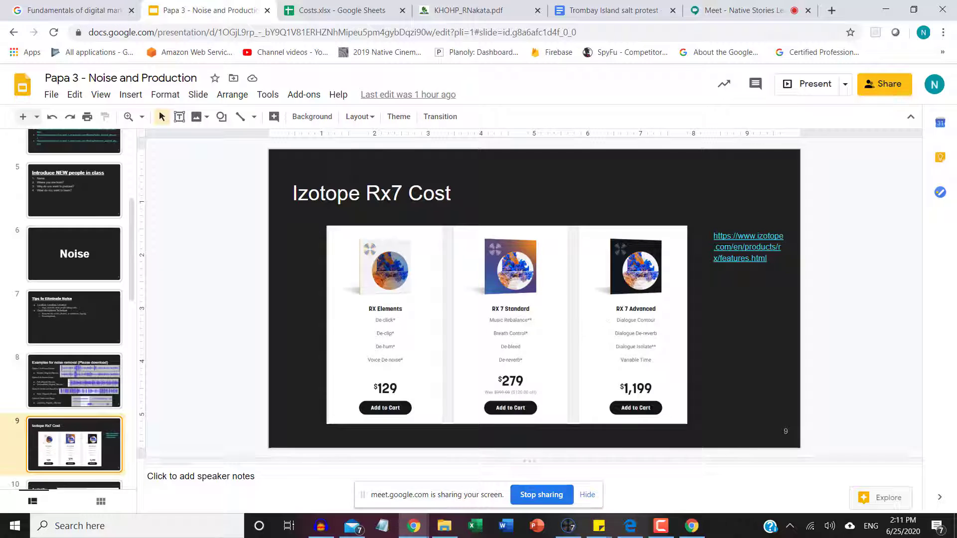
mouse_move(567, 532)
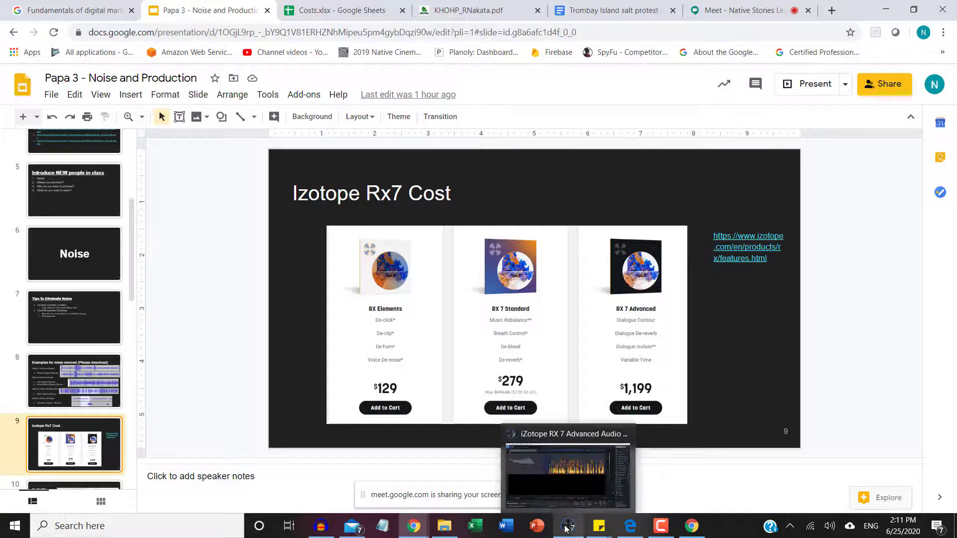
scroll(34, 423, "down", 2)
scroll(34, 422, "down", 3)
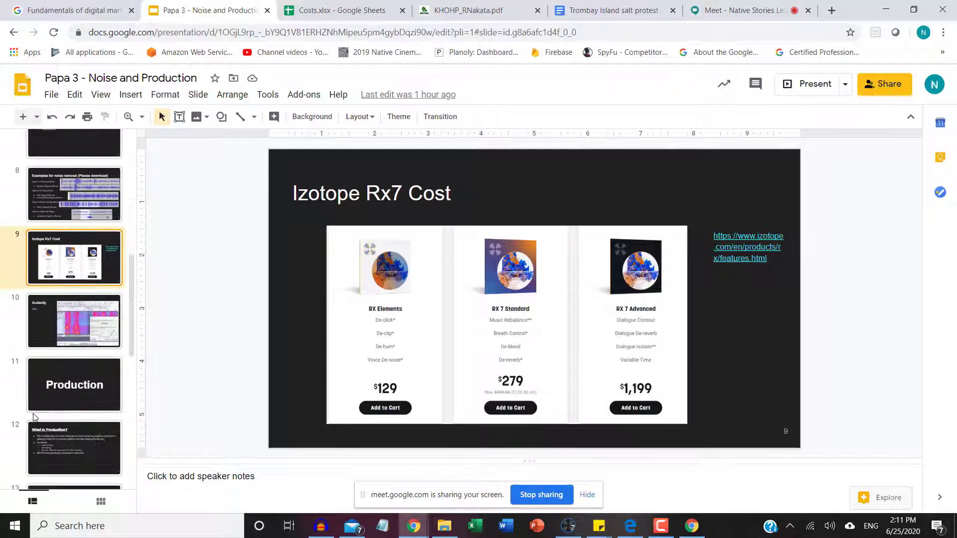
left_click(73, 306)
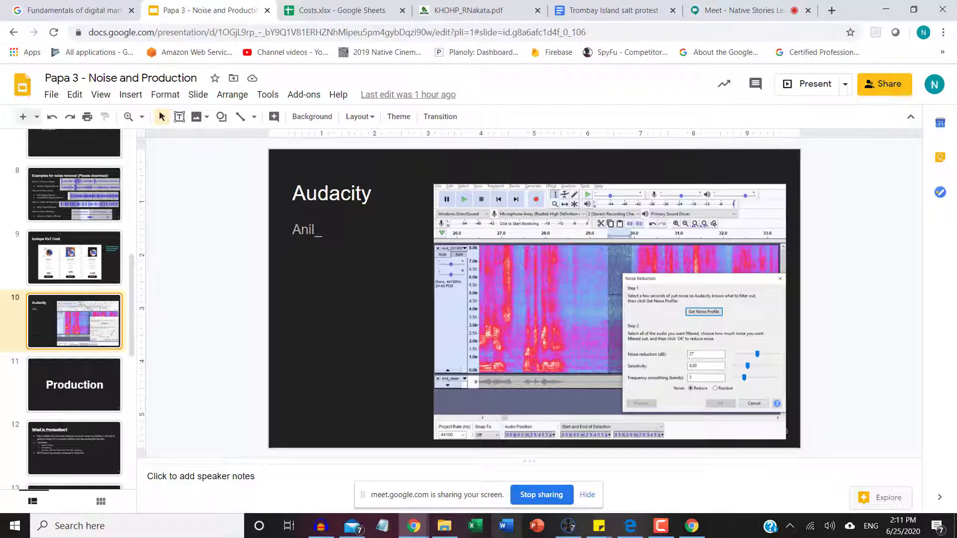
left_click(803, 86)
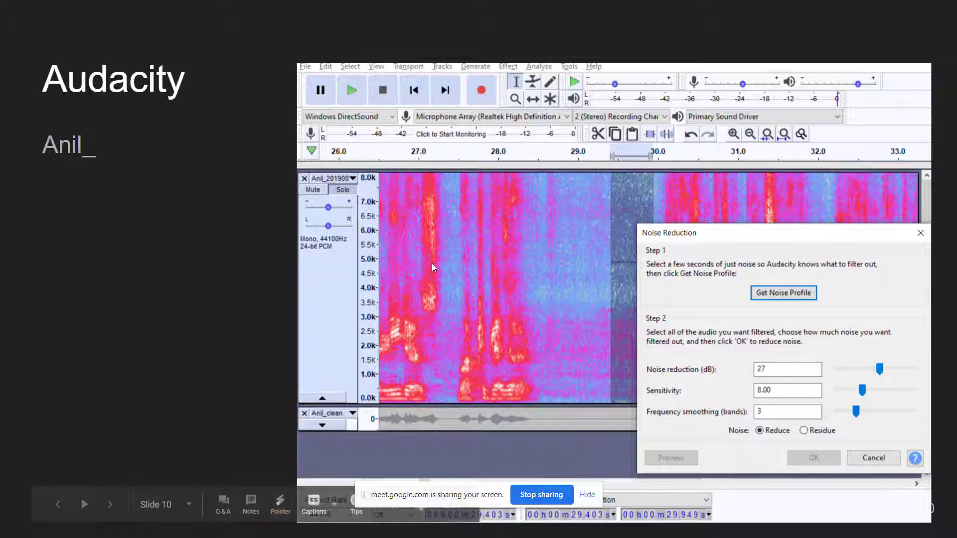
- Advance the slideshow through "Production" and "What is Production?" to the "Loudness Targets" slide
key("Right")
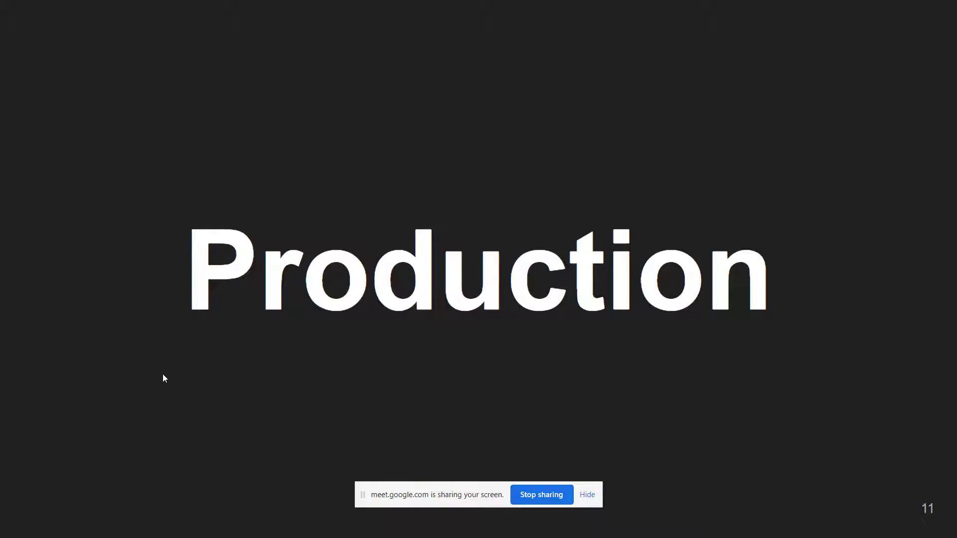
key("Right")
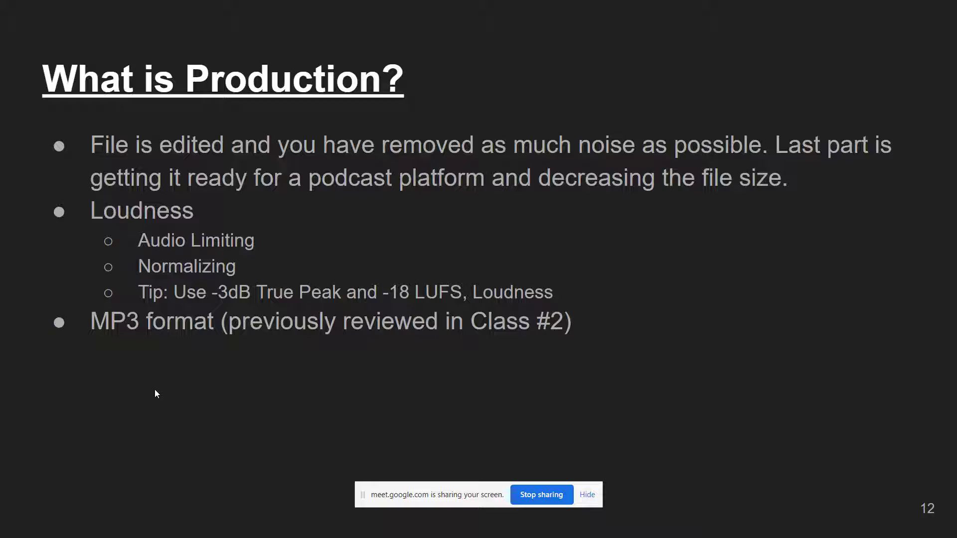
mouse_move(196, 468)
mouse_move(454, 439)
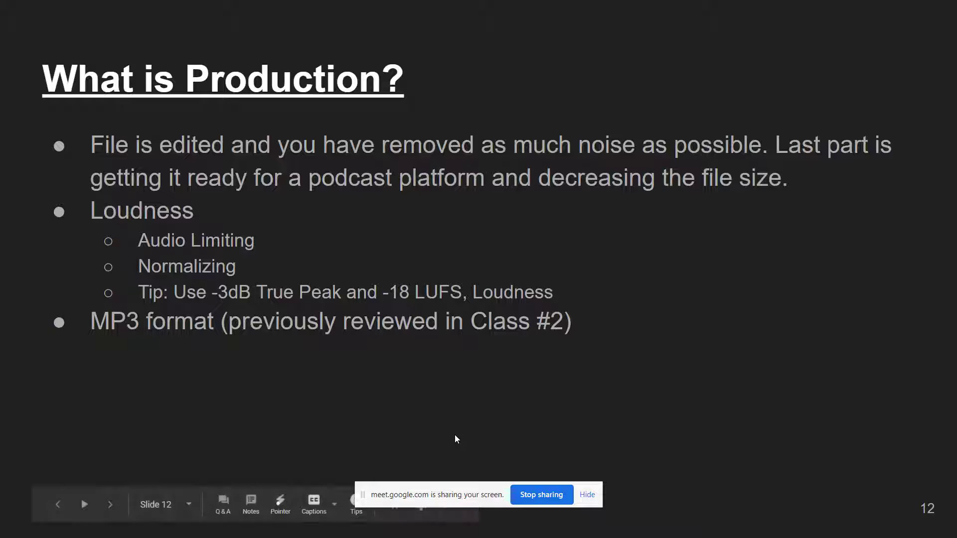
key("Right")
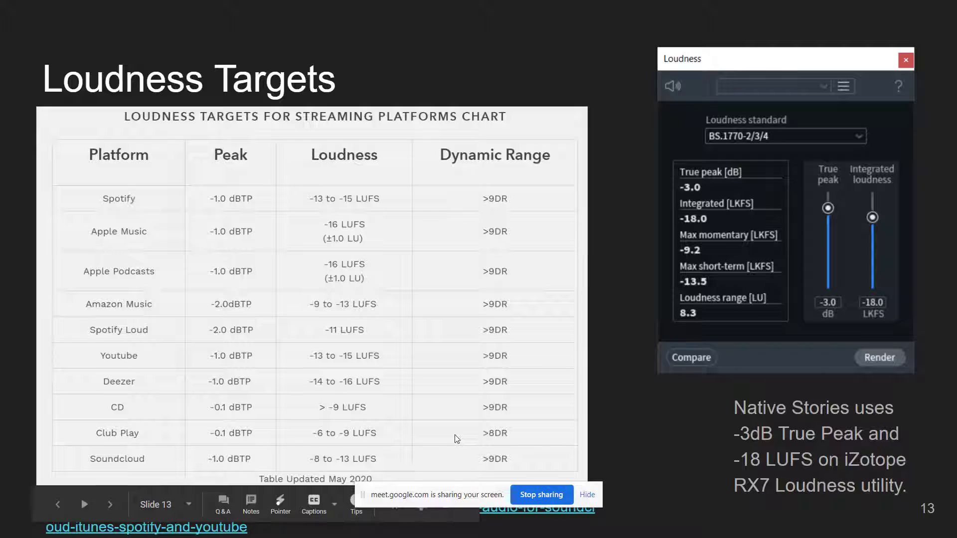
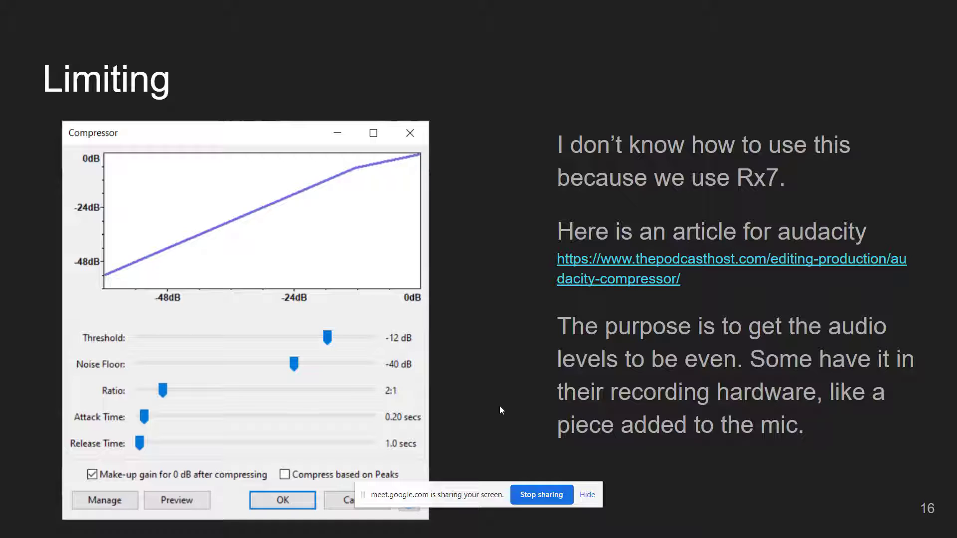
- Leaf ahead through "Normalizing" to the homework slide, and go back to the "Limiting + Normalizing=Loudness" slide
left_click(681, 455)
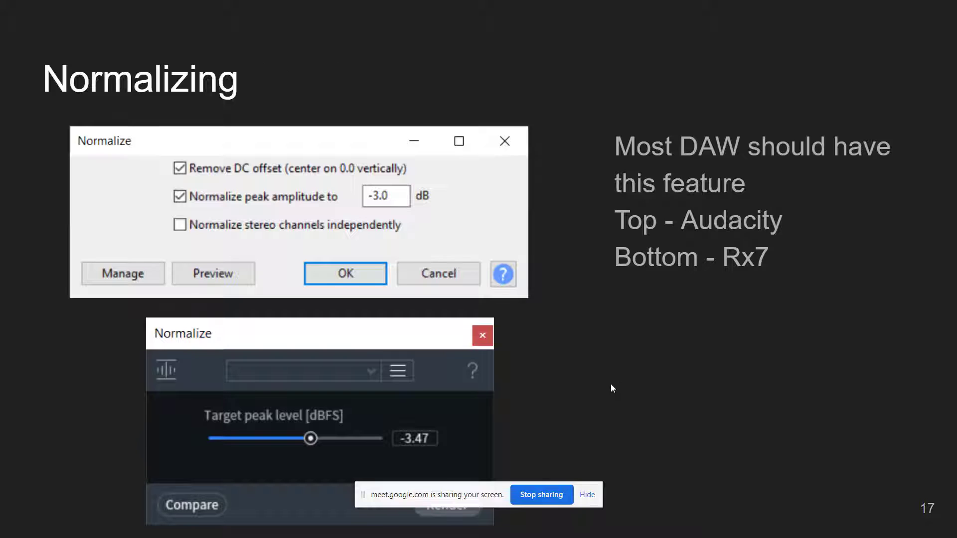
key("Right")
key("Right")
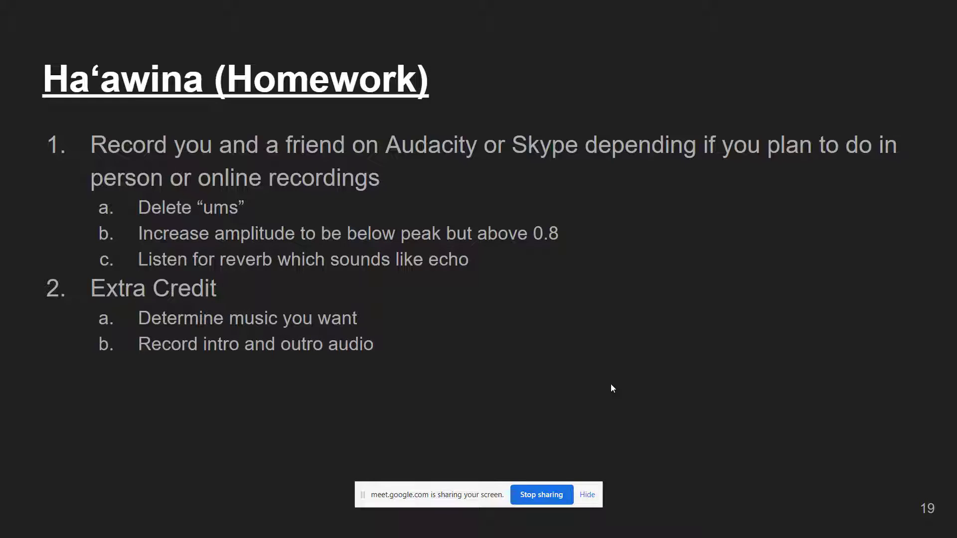
key("Left")
key("Left")
key("Left")
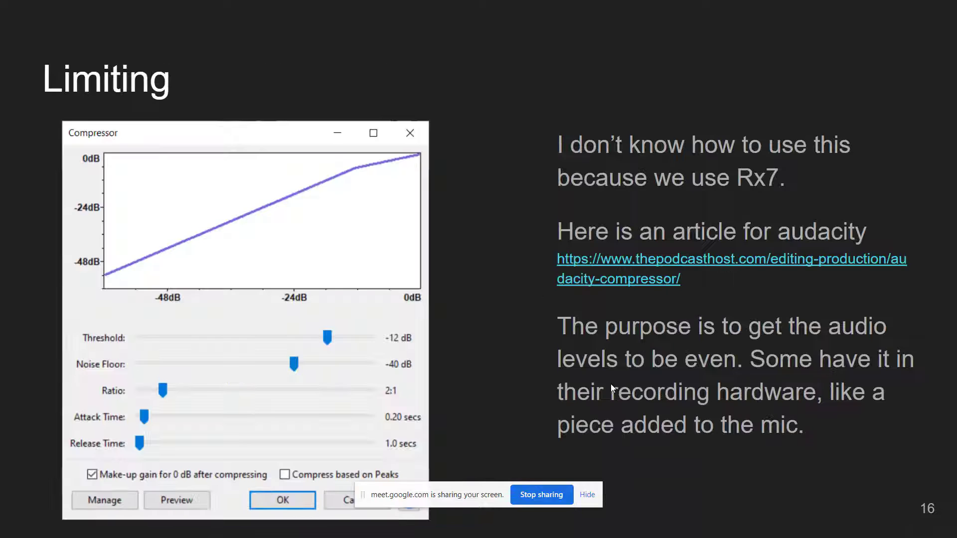
key("Left")
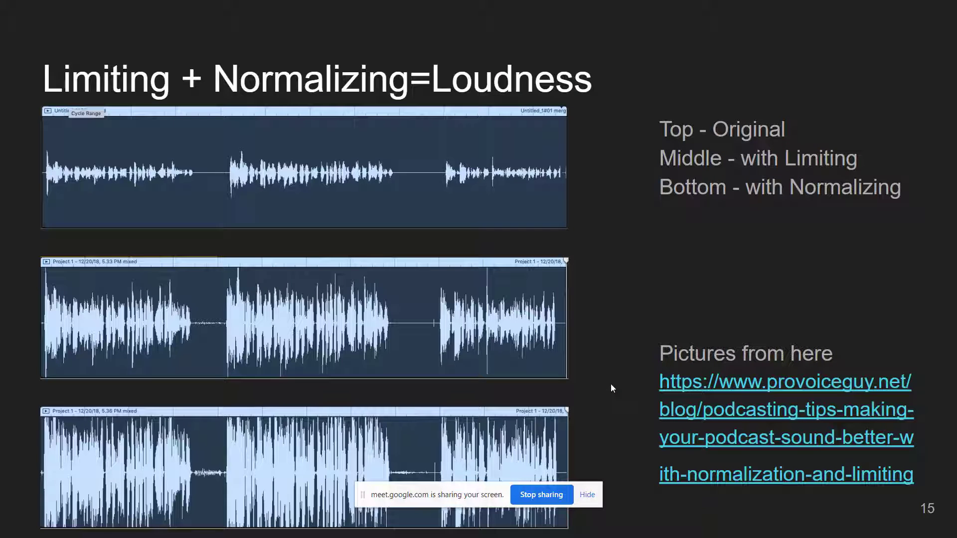
- End the slideshow, switch to the iZotope RX 7 window, and open the Loudness module
key("Escape")
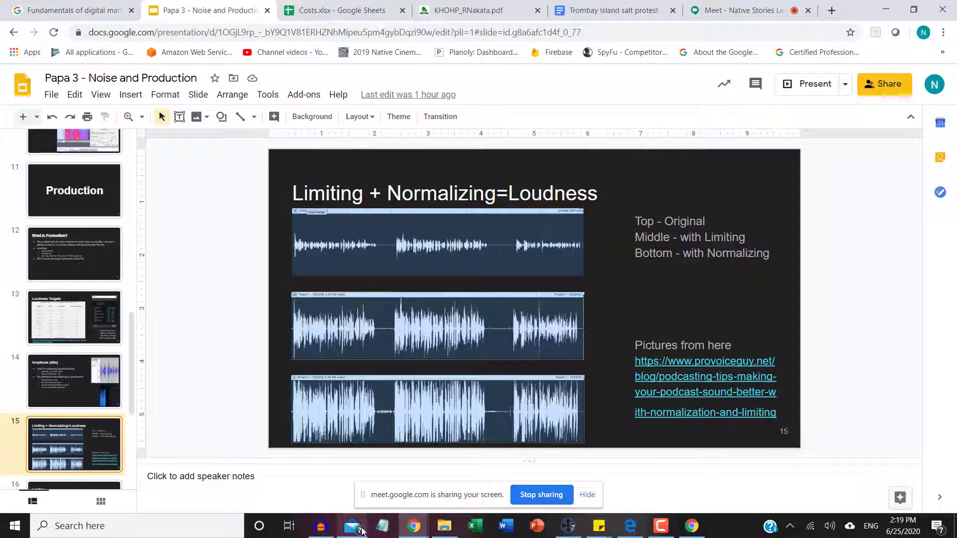
left_click(578, 533)
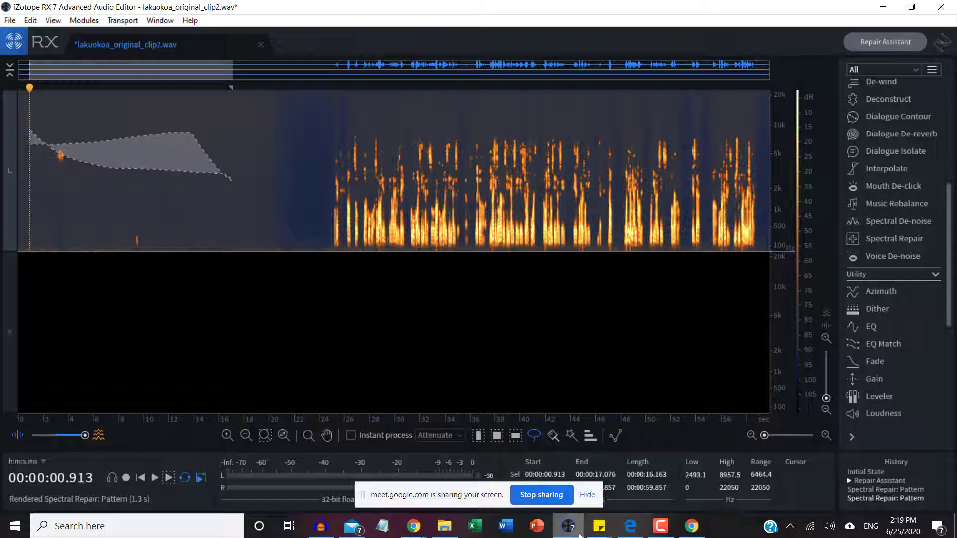
scroll(883, 357, "down", 4)
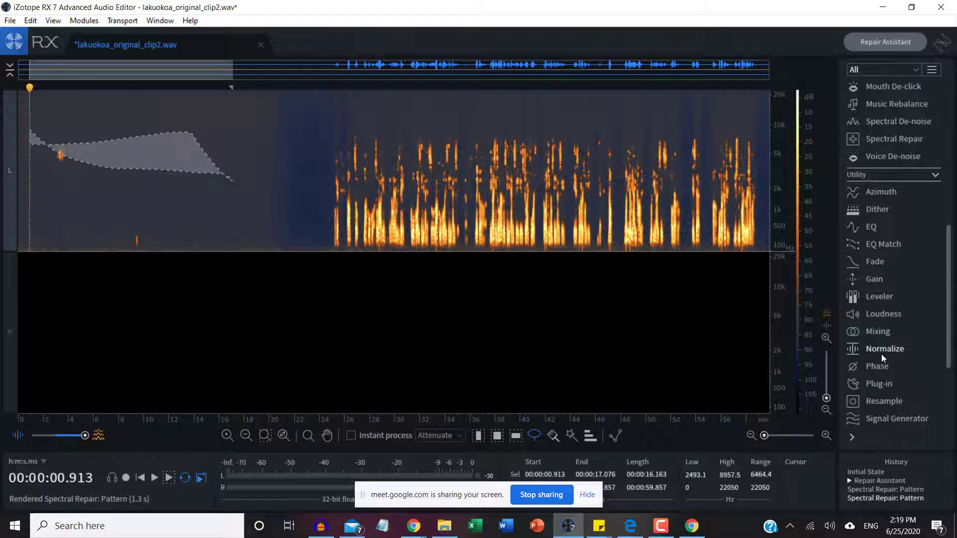
left_click(883, 314)
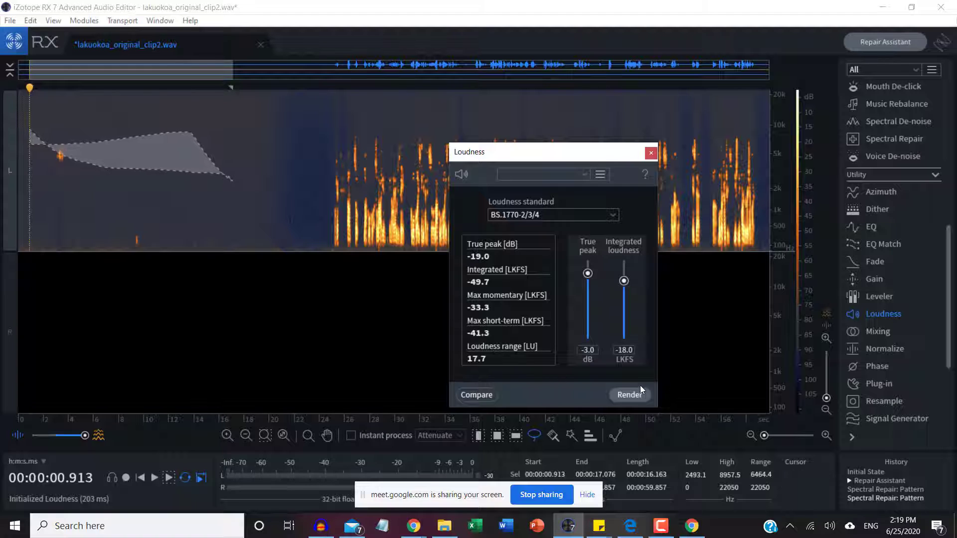
- Blend the waveform and the spectrogram about equally in the recording's display
left_click(15, 189)
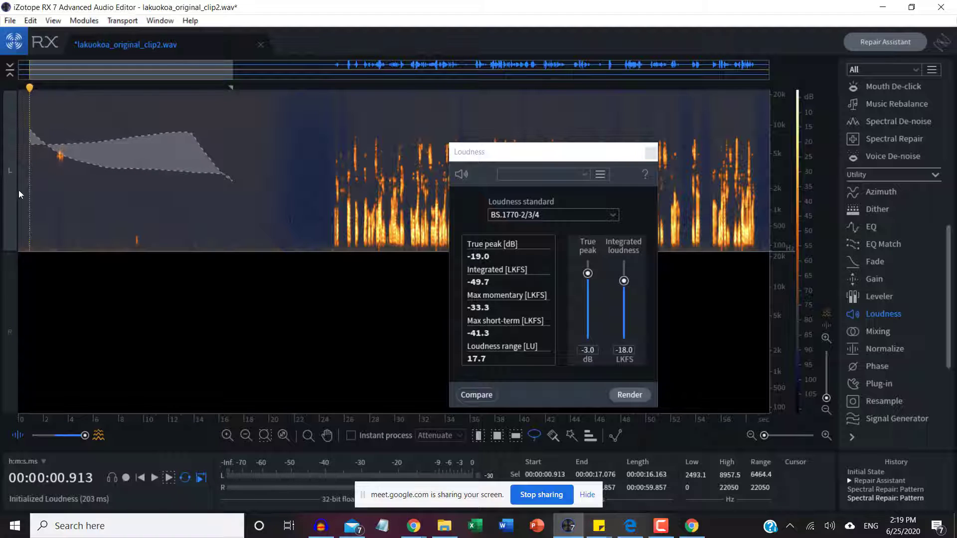
left_click_drag(82, 437, 59, 436)
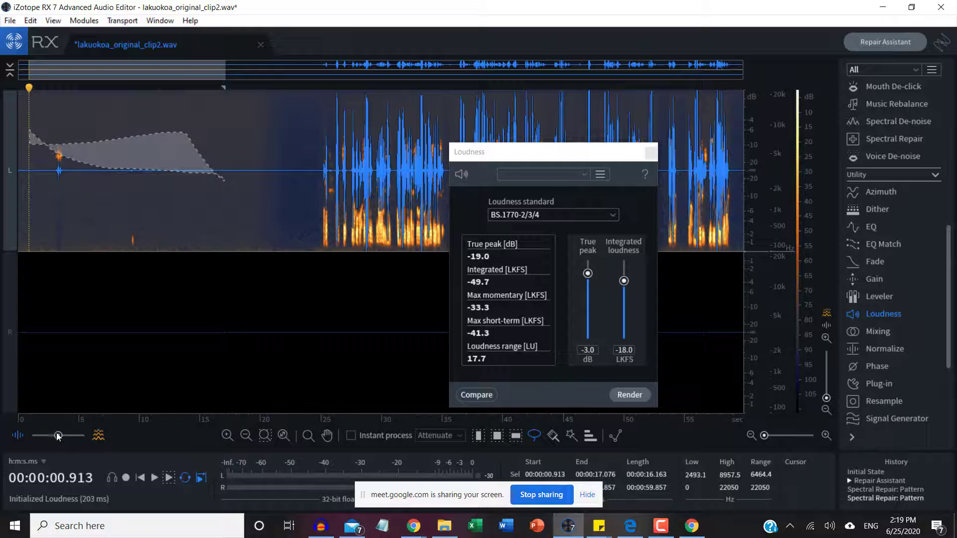
- Try rendering Loudness at -3.0 dB true peak and -18.0 LKFS on the lasso selection, and undo it
left_click(629, 395)
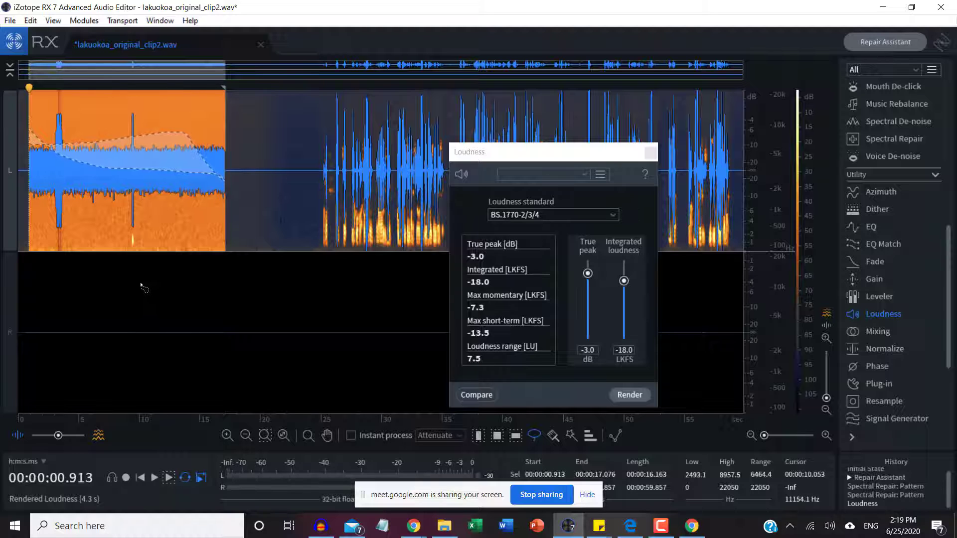
left_click(151, 173)
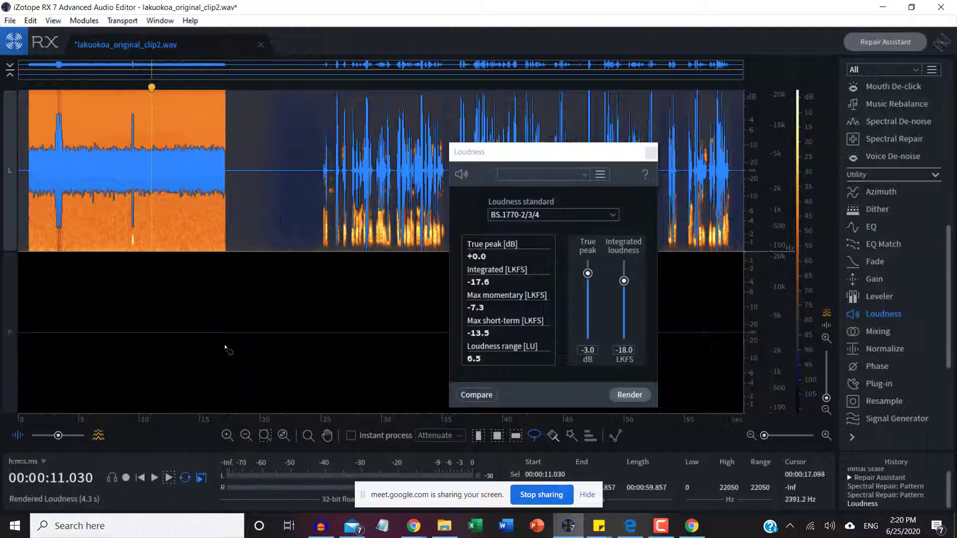
key("ctrl+z")
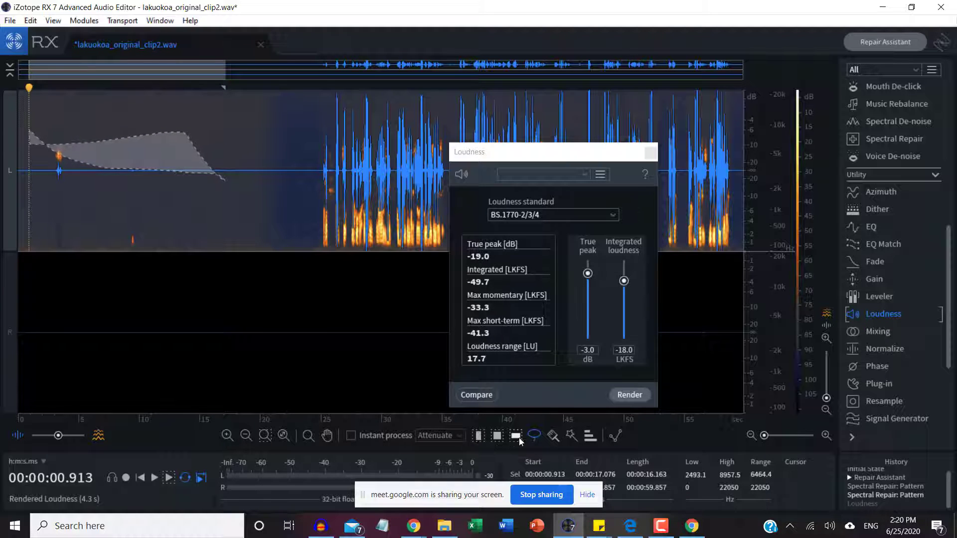
- Render Loudness on the entire recording with -3.0 dB true peak and -18.0 LKFS, and close the module window
left_click(190, 244)
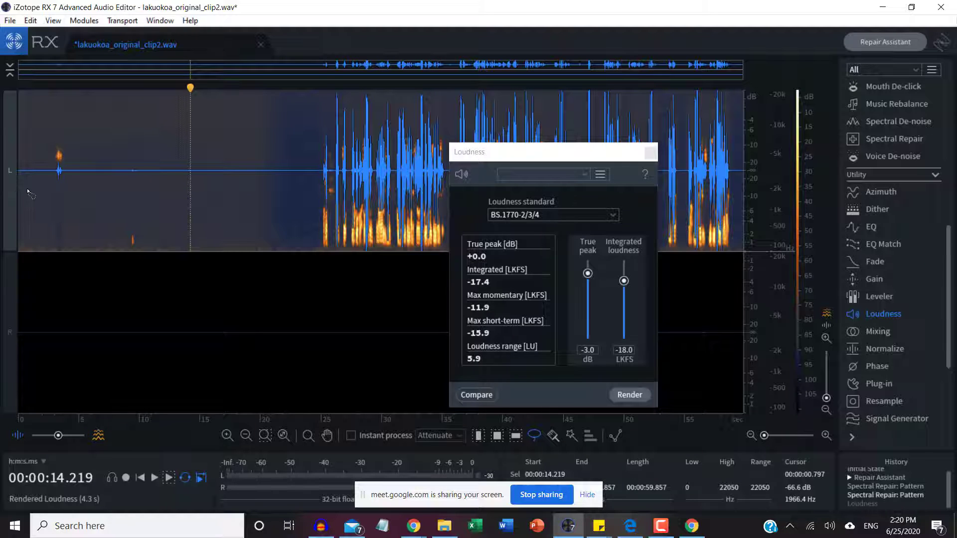
key("ctrl+a")
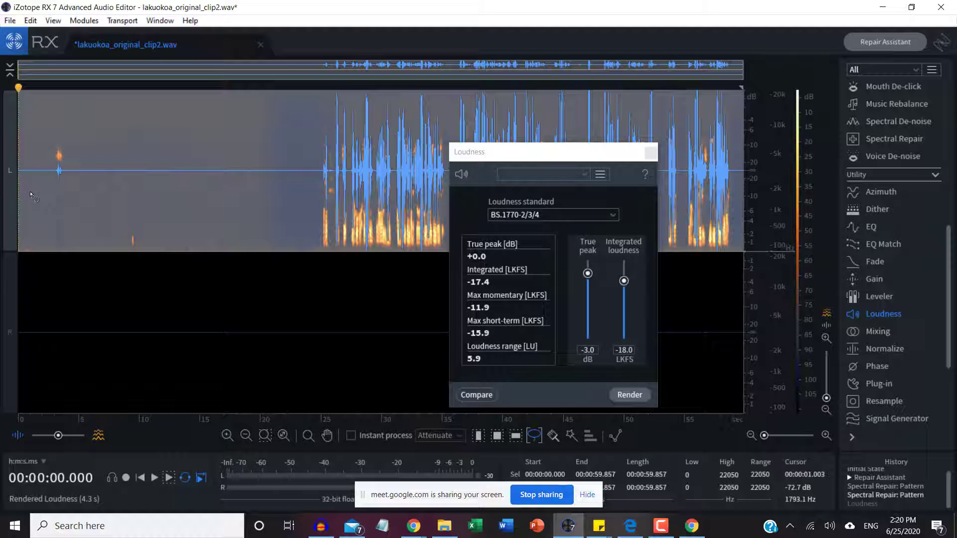
left_click(621, 396)
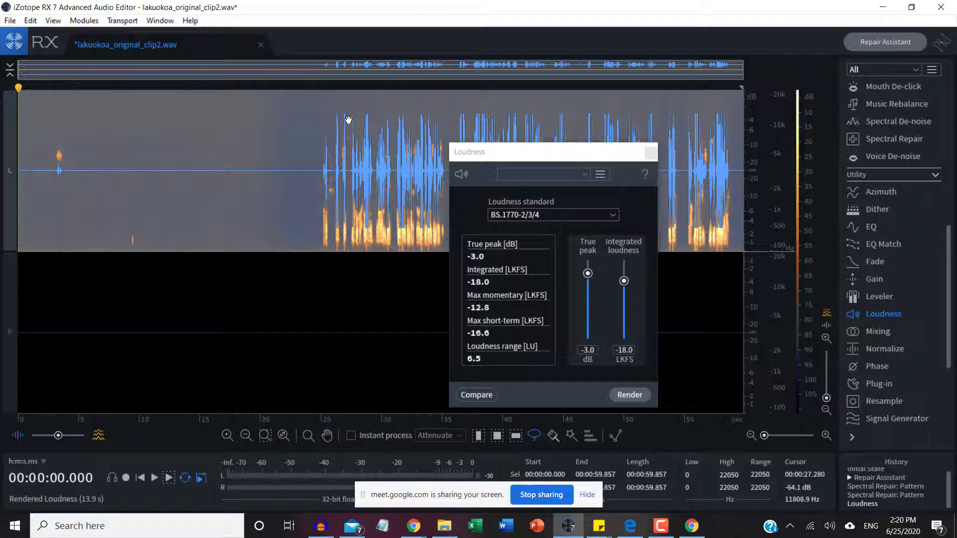
left_click_drag(645, 144, 631, 235)
left_click(637, 247)
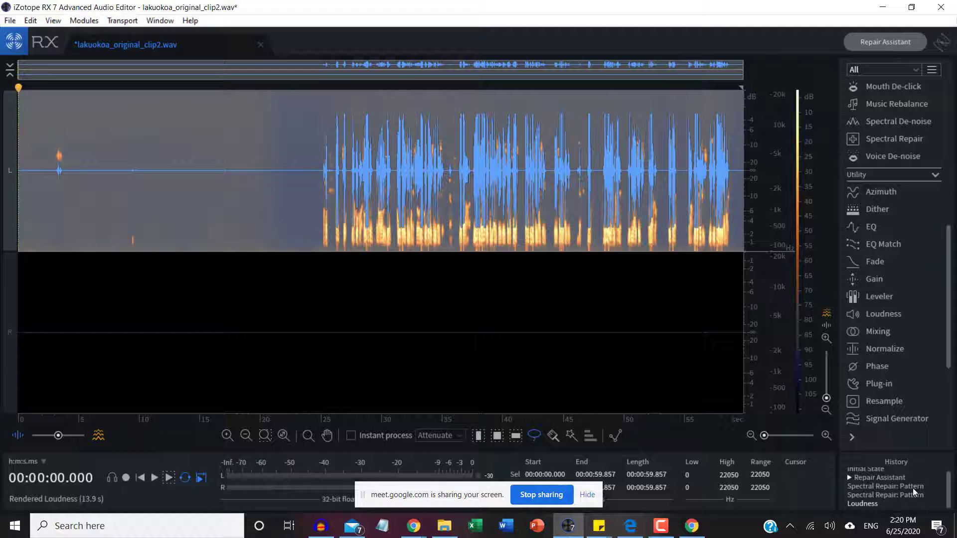
- Compare the recording before and after the Loudness render using the edit history, and examine the limited peaks up close
left_click(881, 496)
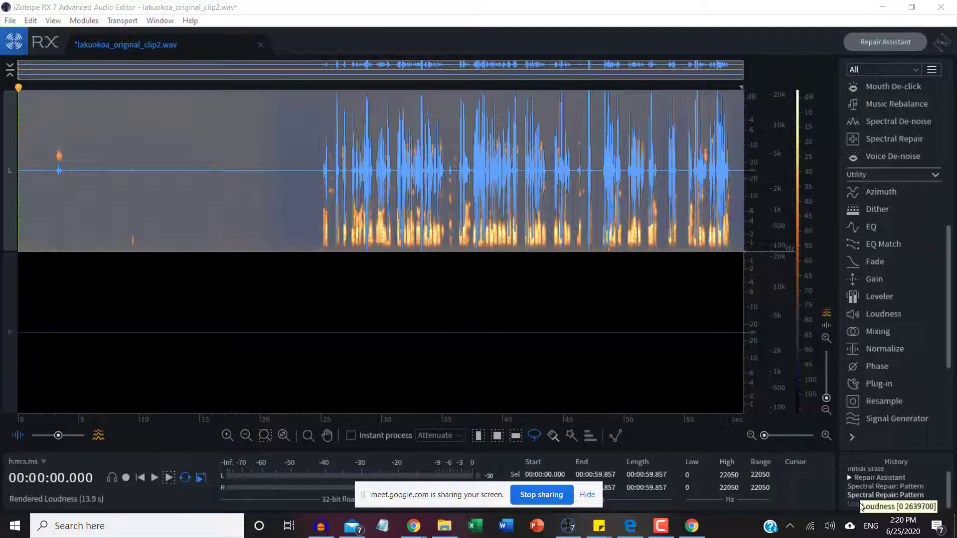
left_click(853, 505)
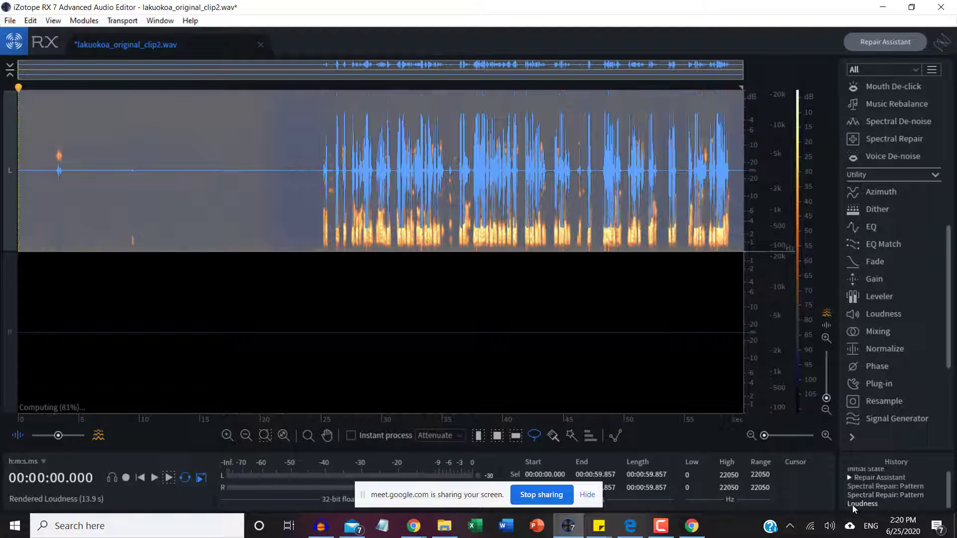
left_click(854, 495)
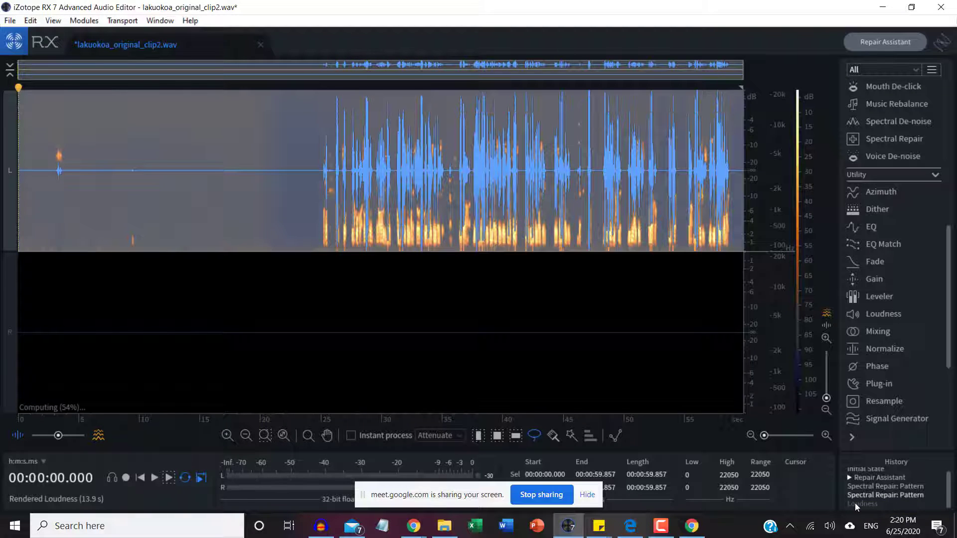
left_click(856, 504)
left_click(856, 494)
left_click(858, 502)
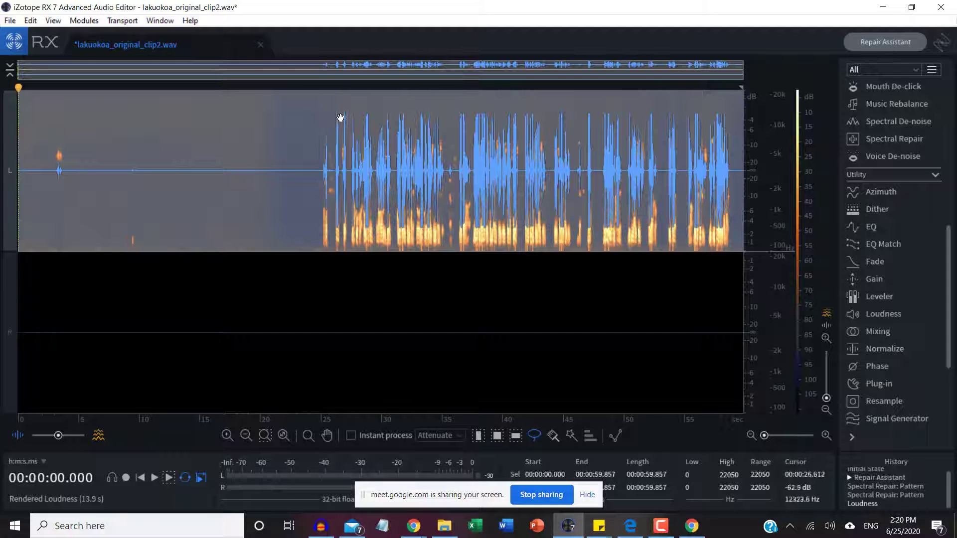
scroll(384, 155, "up", 5)
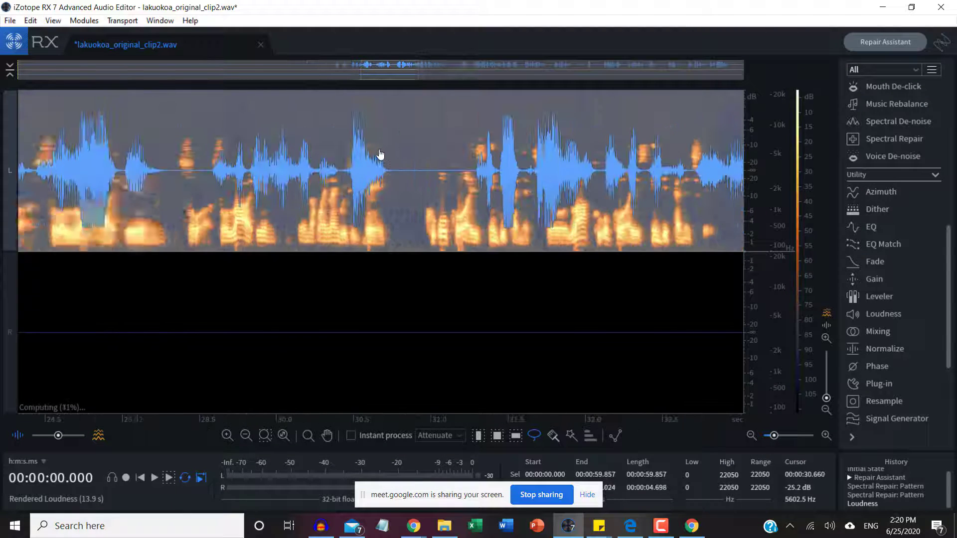
scroll(381, 154, "down", 5)
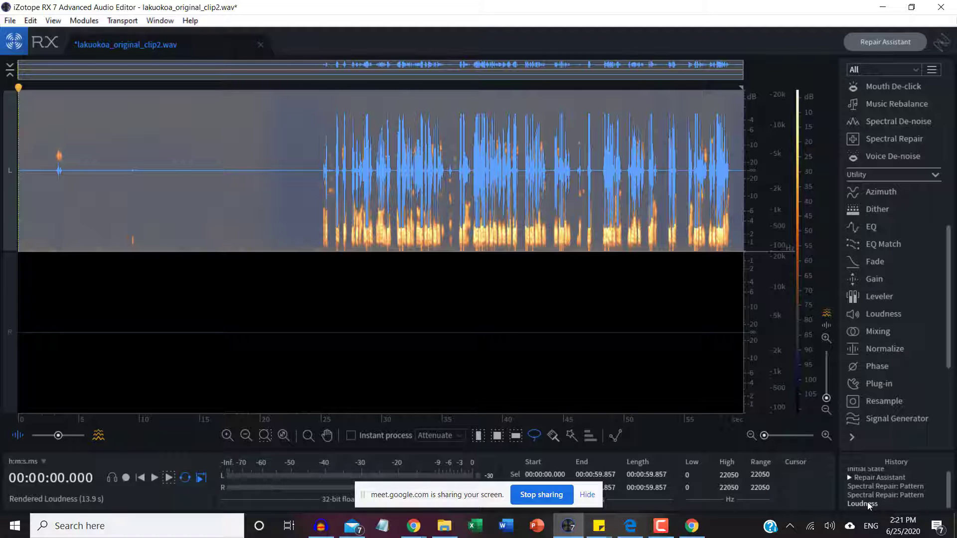
- Play the loudness-processed recording from about 27.9 seconds
left_click_drag(355, 165, 352, 182)
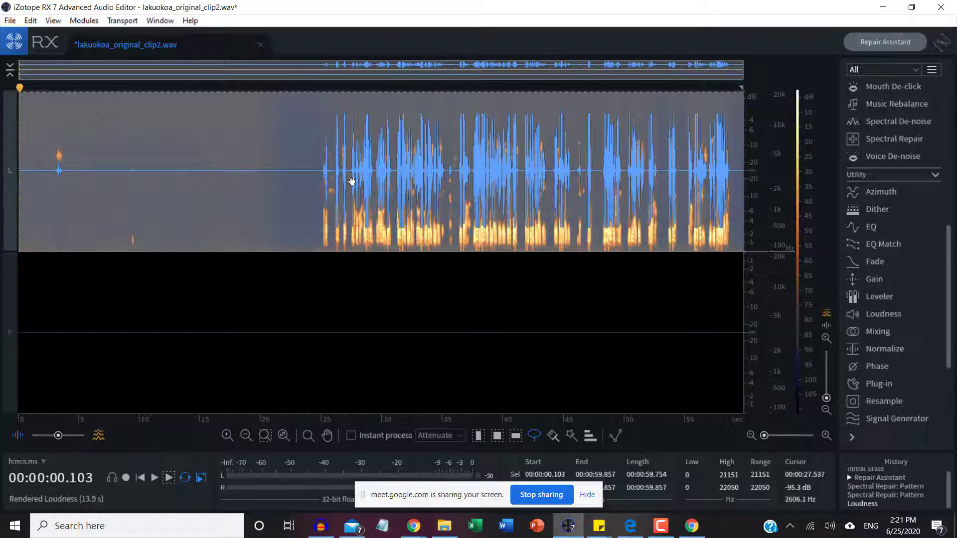
left_click(356, 175)
key("space")
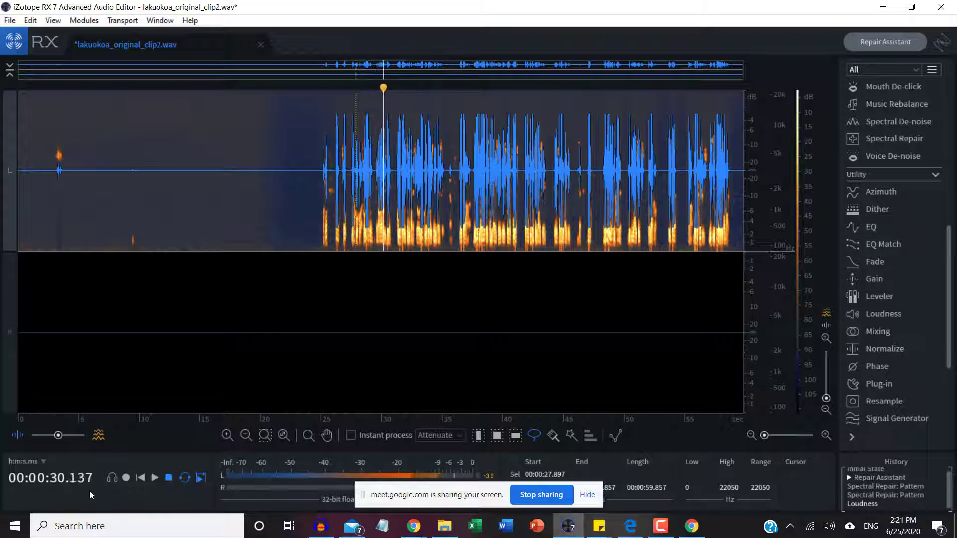
- Stop the playback, switch to the Google Slides presentation, and show the Haʻawina (Homework) slide
left_click(169, 479)
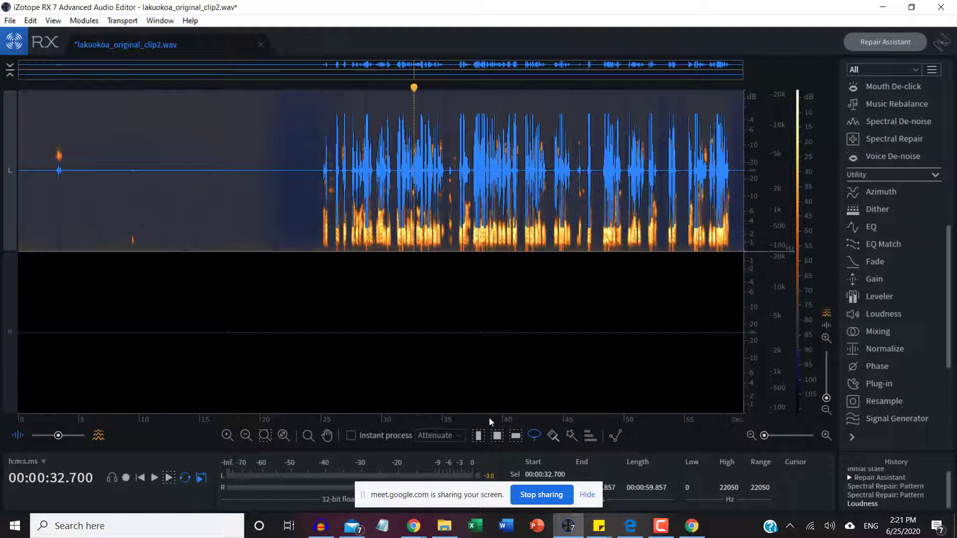
left_click(880, 7)
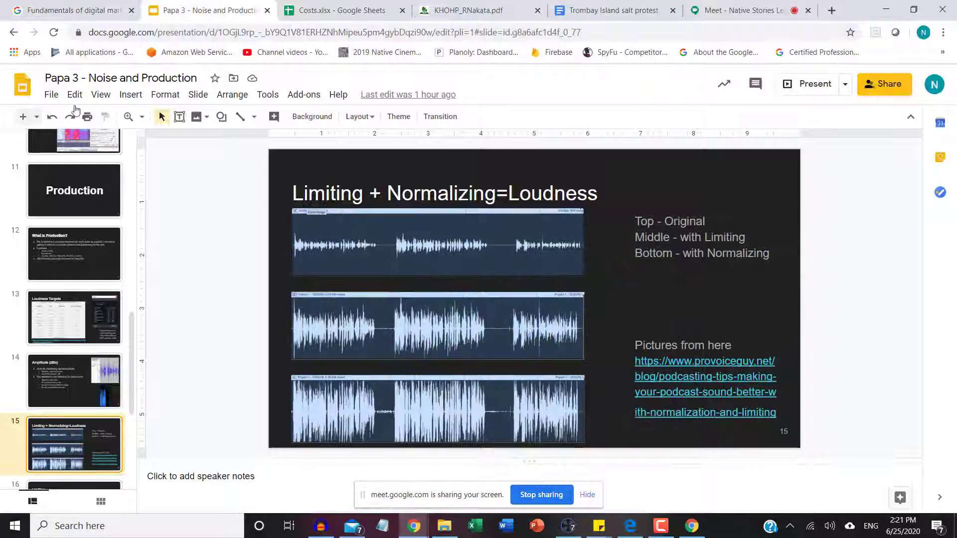
scroll(94, 341, "down", 5)
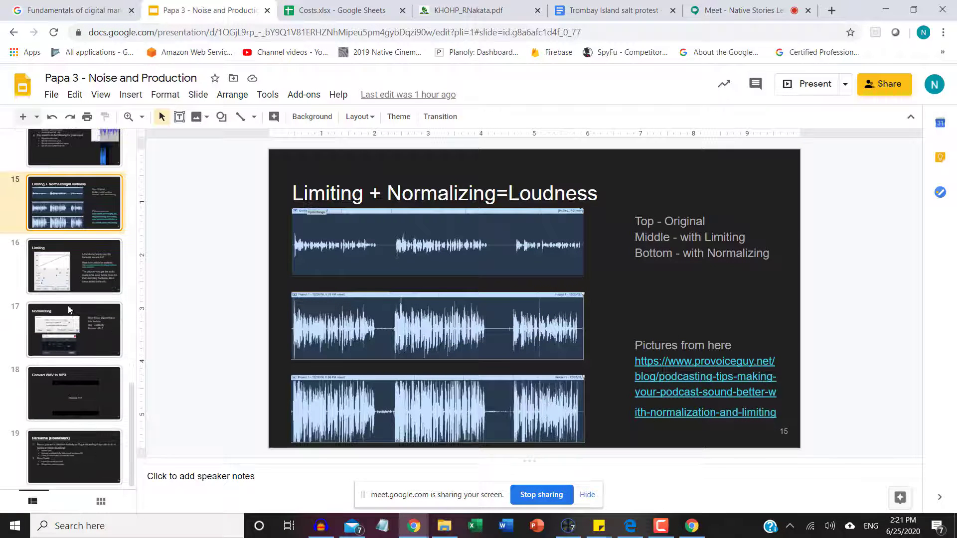
left_click(97, 448)
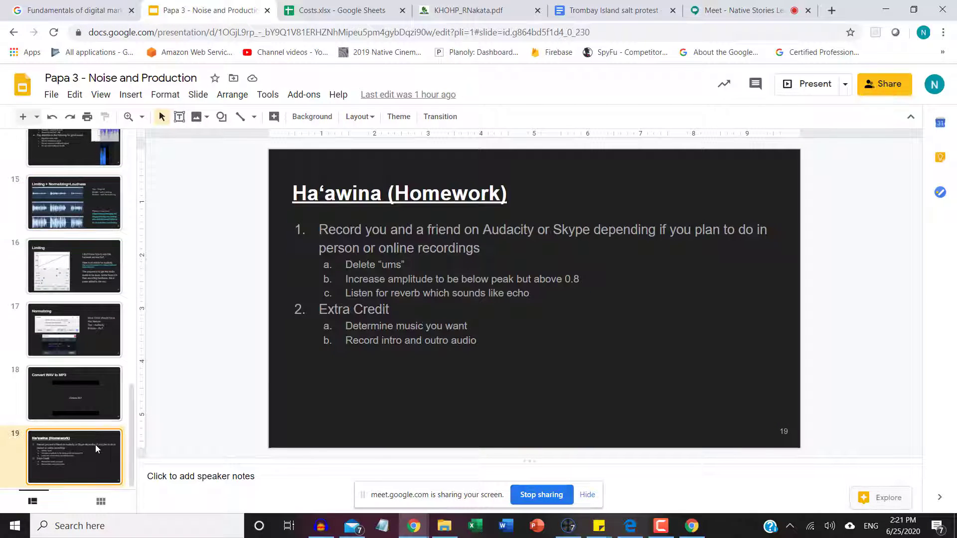
left_click(534, 310)
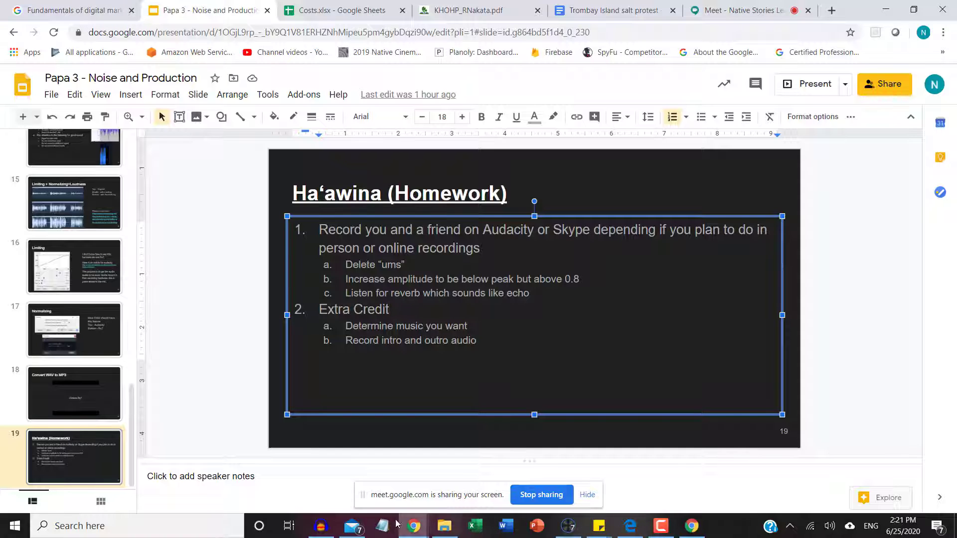
- Switch to iZotope RX and open the export settings for the loudness-processed recording
left_click(569, 526)
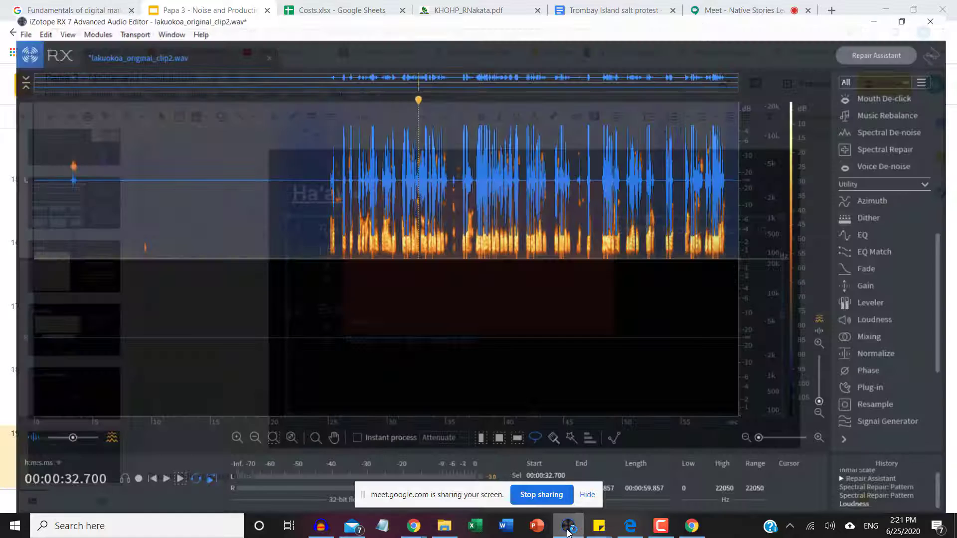
left_click(10, 21)
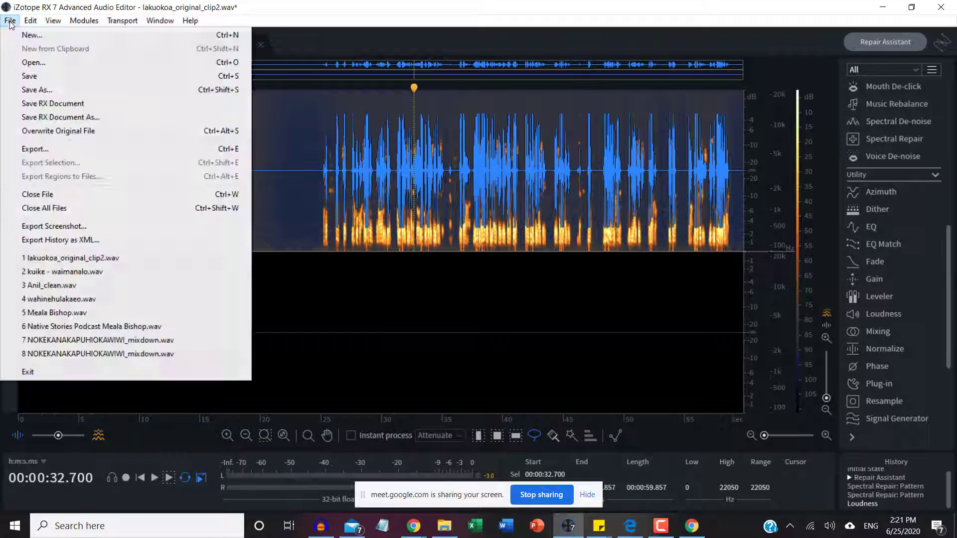
left_click(84, 148)
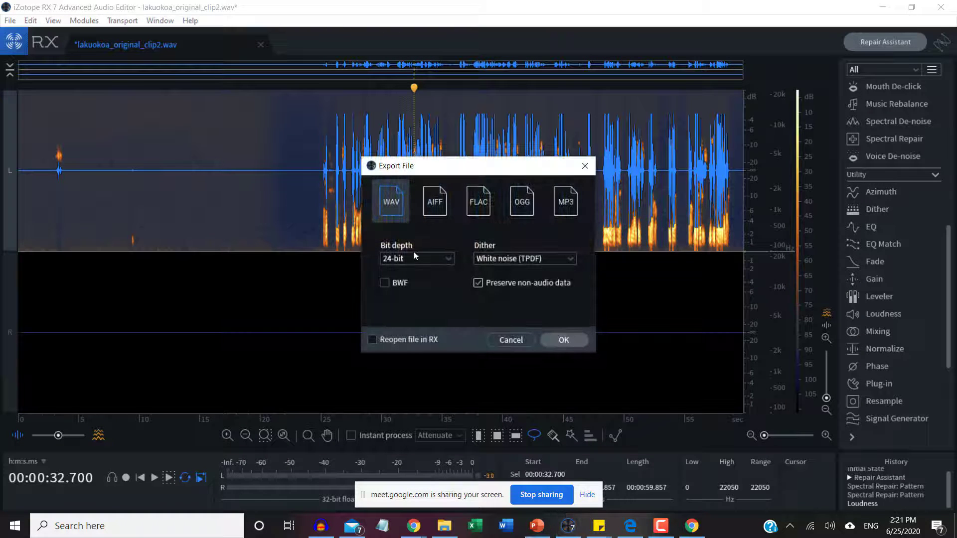
- Try exporting the recording as a 24-bit WAV into the Complete folder inside NS Podcast
left_click(557, 340)
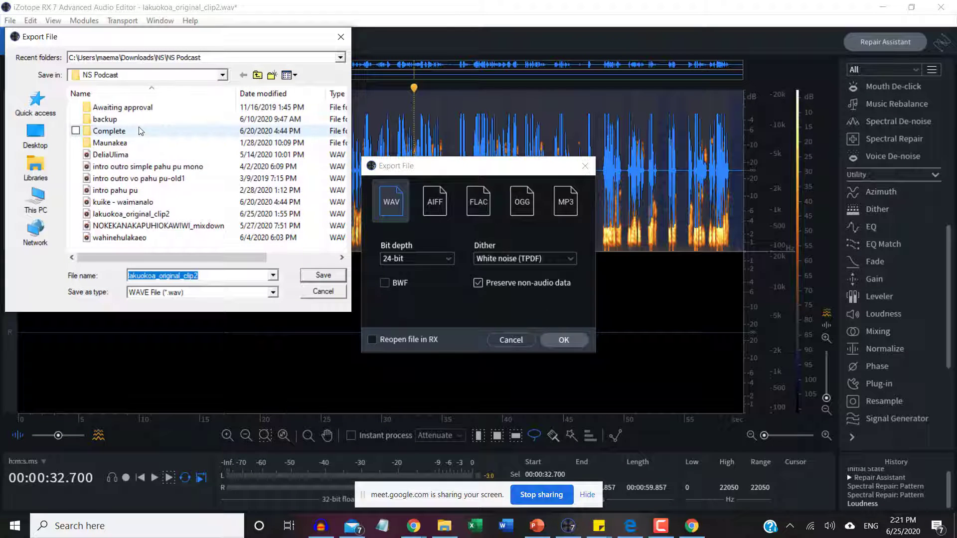
double_click(141, 130)
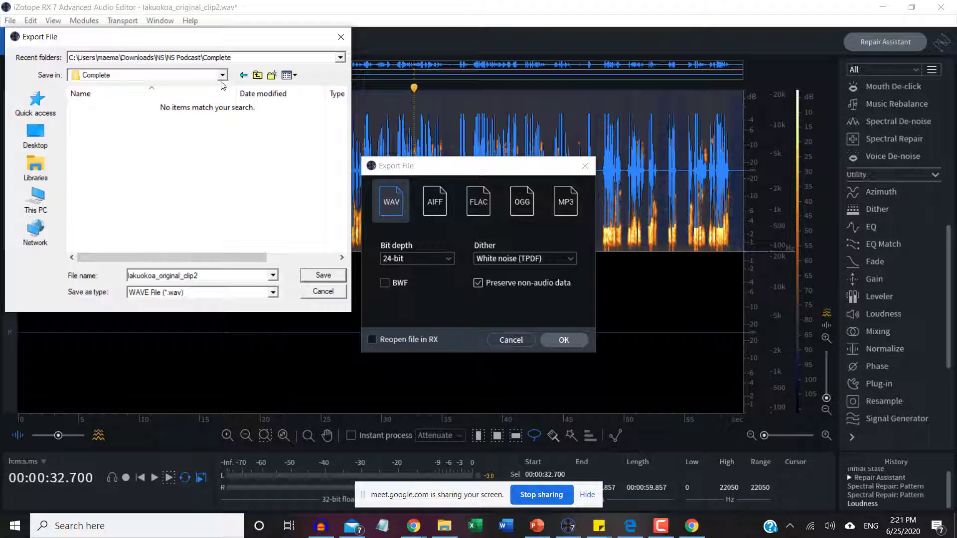
left_click(257, 75)
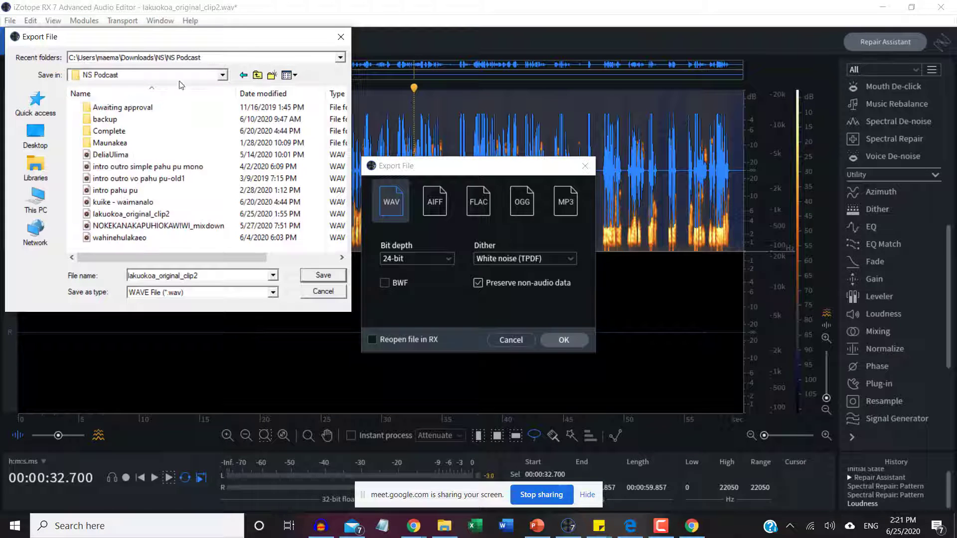
double_click(107, 132)
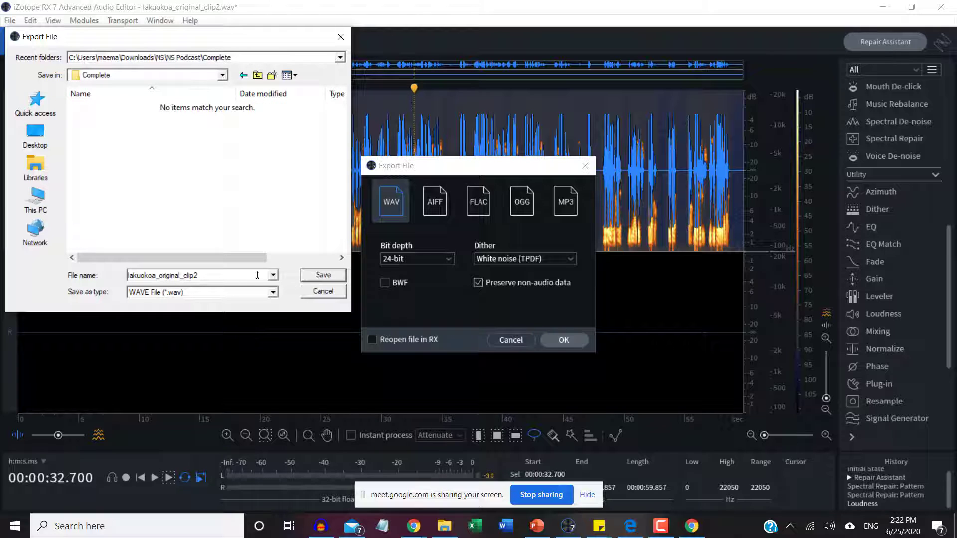
left_click(314, 296)
- Set the export format to MP3 with the Constant bit rate (CBR) mode
left_click(565, 202)
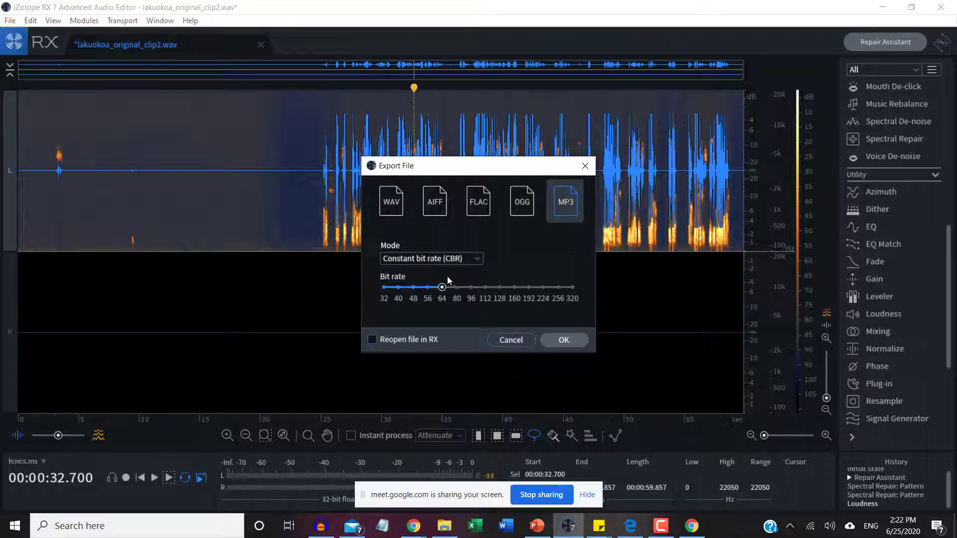
left_click(417, 259)
left_click(416, 272)
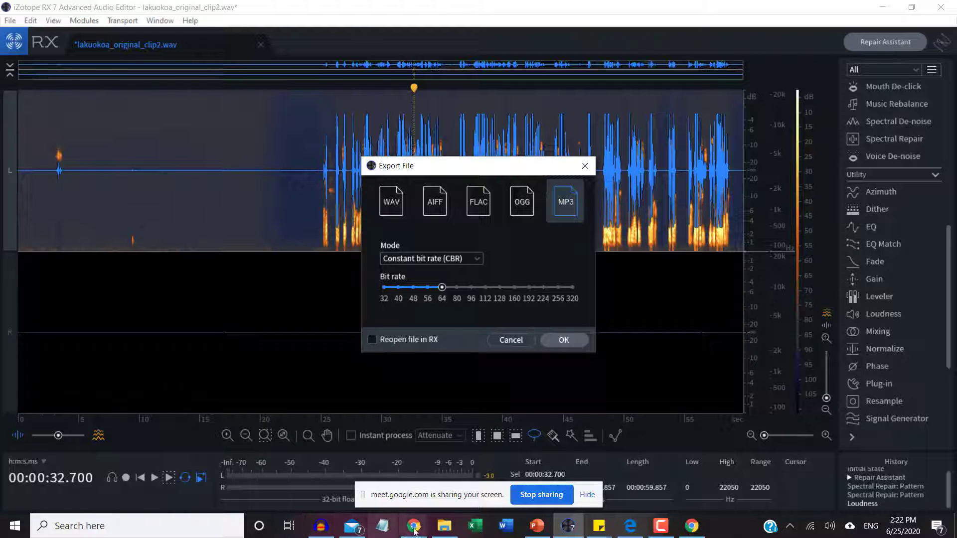
- Stop sharing the screen and switch to the Google Meet class call in Chrome
left_click(549, 499)
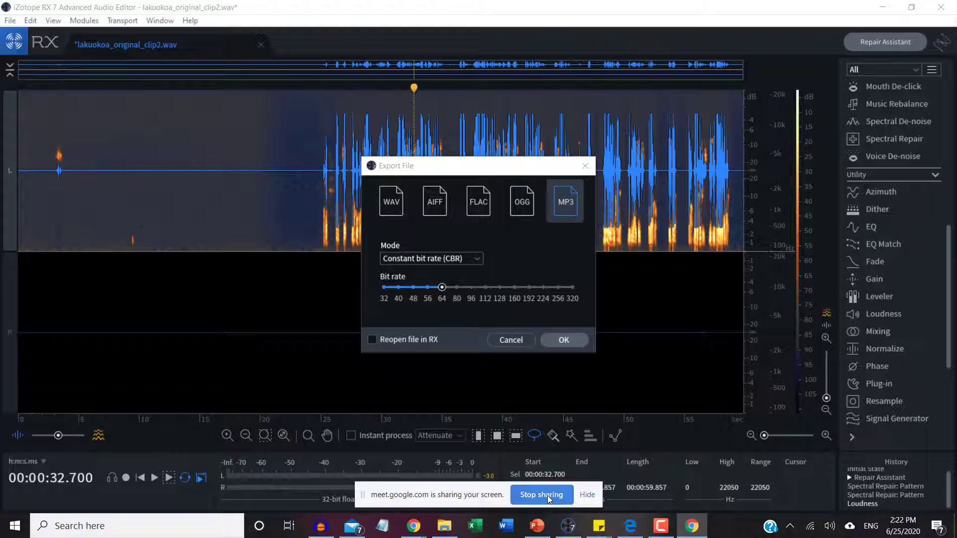
left_click(549, 499)
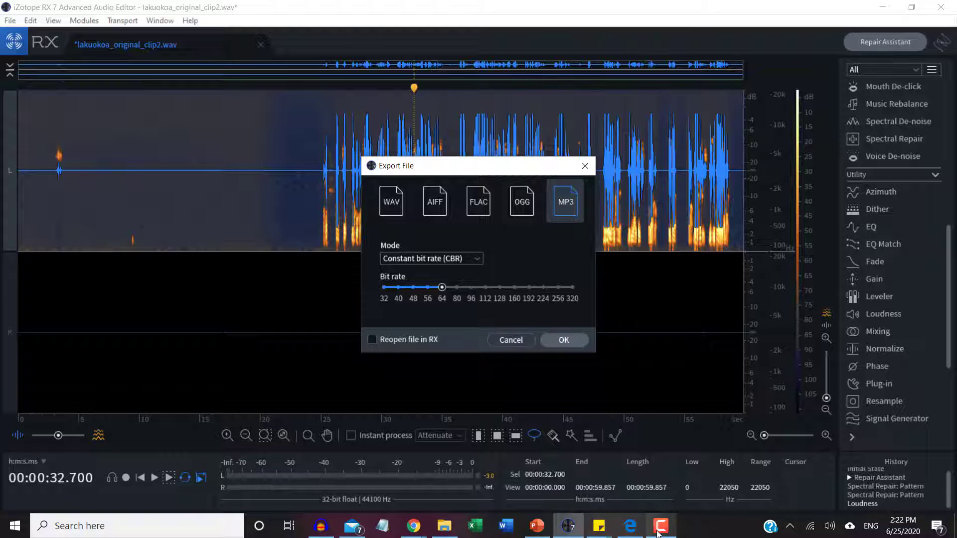
mouse_move(658, 533)
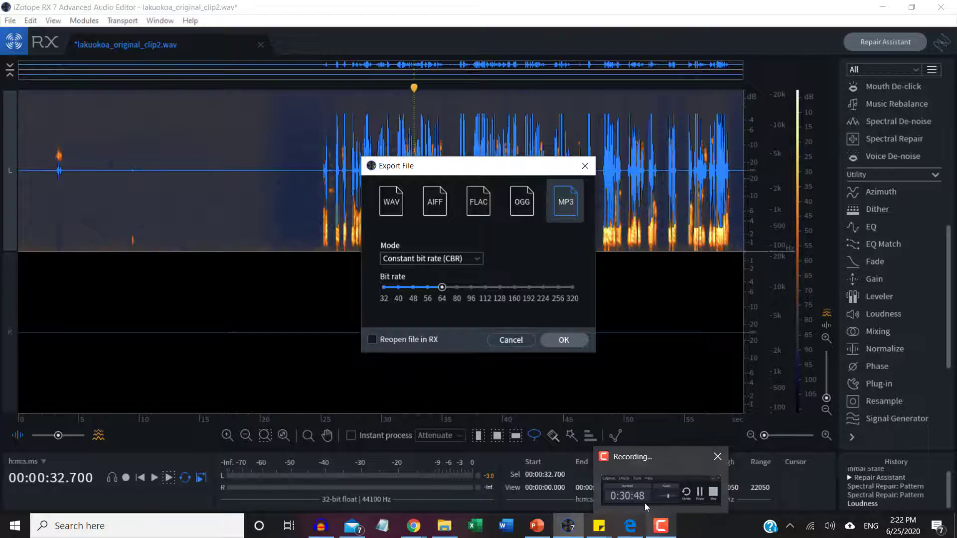
mouse_move(645, 505)
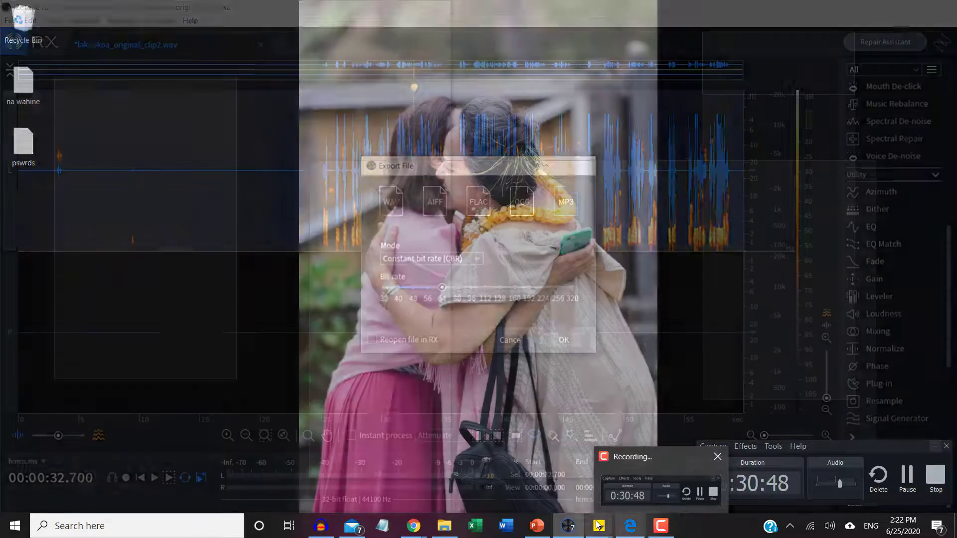
mouse_move(543, 531)
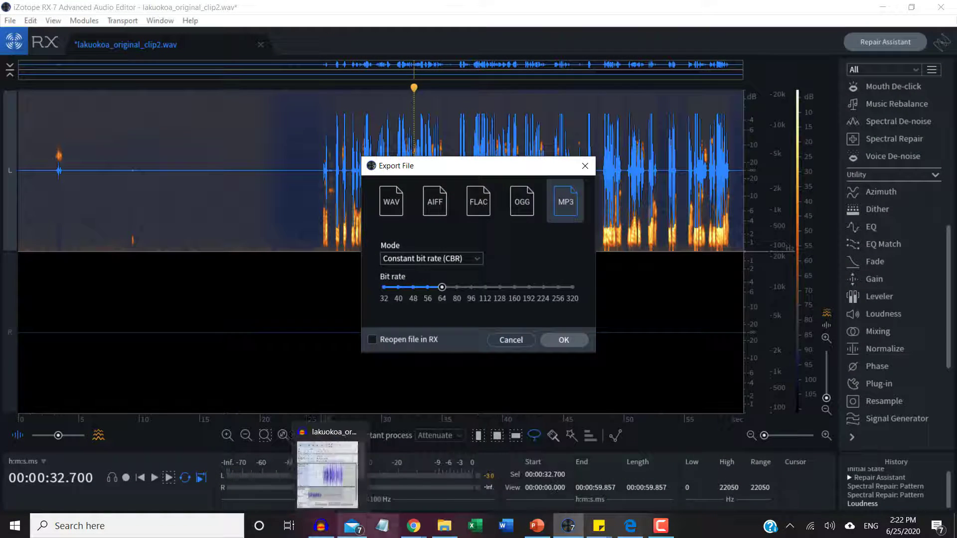
mouse_move(413, 527)
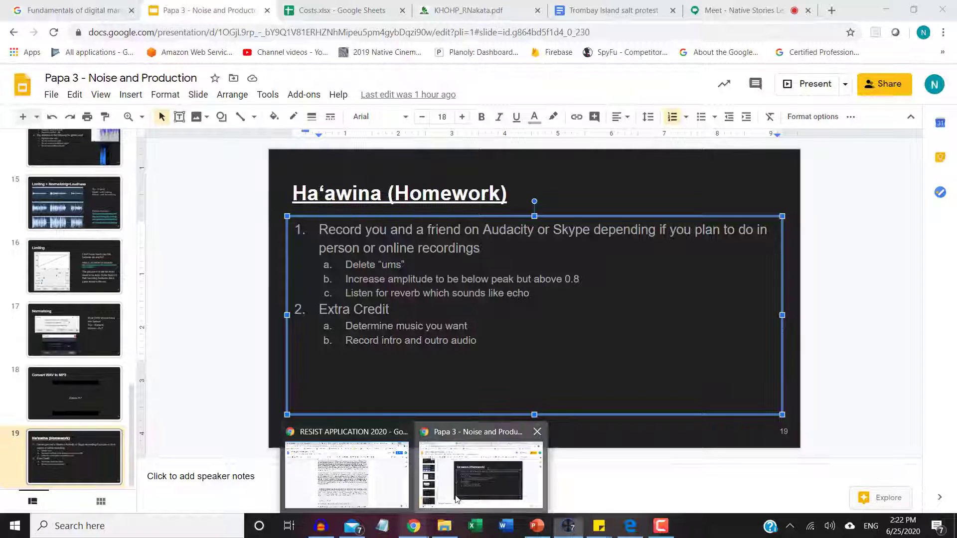
left_click(450, 484)
left_click(737, 11)
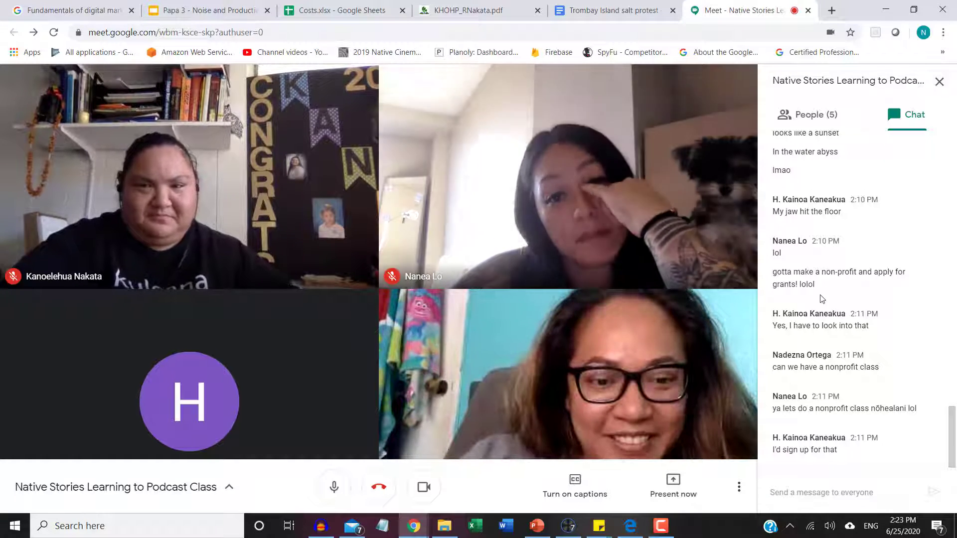
- Read back through the earlier messages in the class meeting's chat
scroll(820, 390, "up", 3)
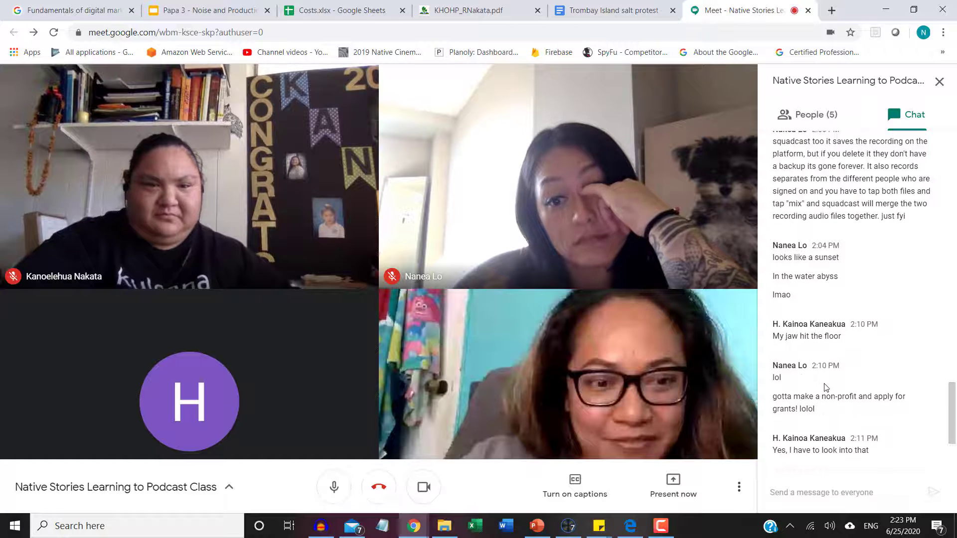
scroll(825, 388, "up", 1)
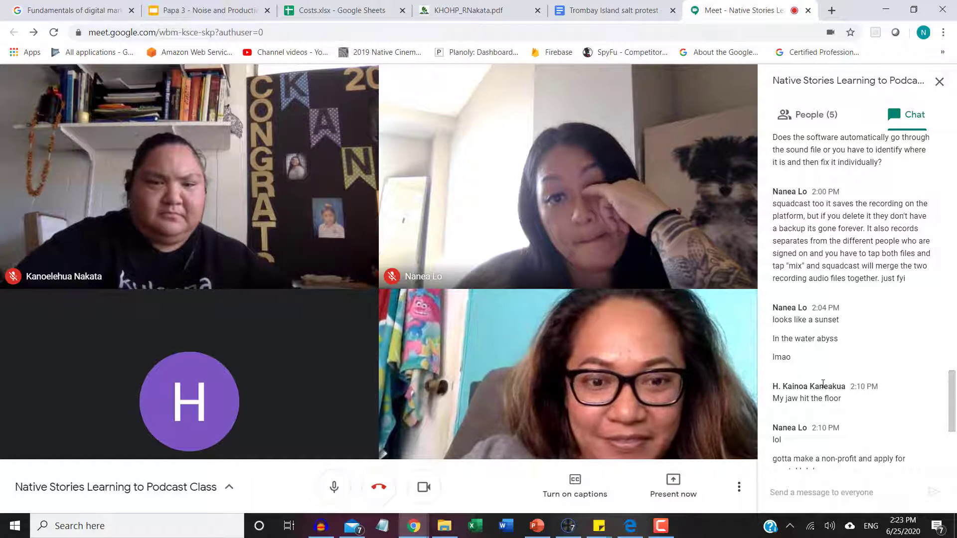
scroll(823, 384, "up", 3)
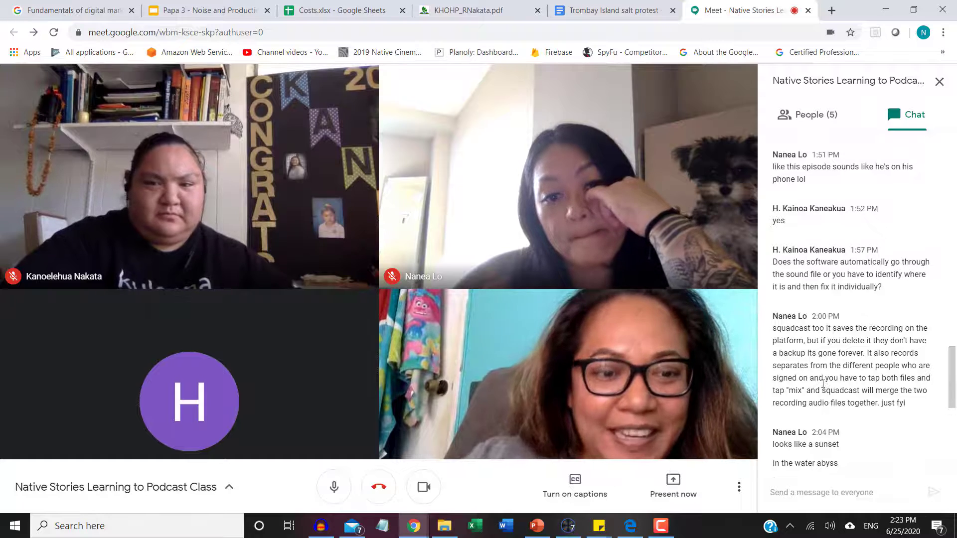